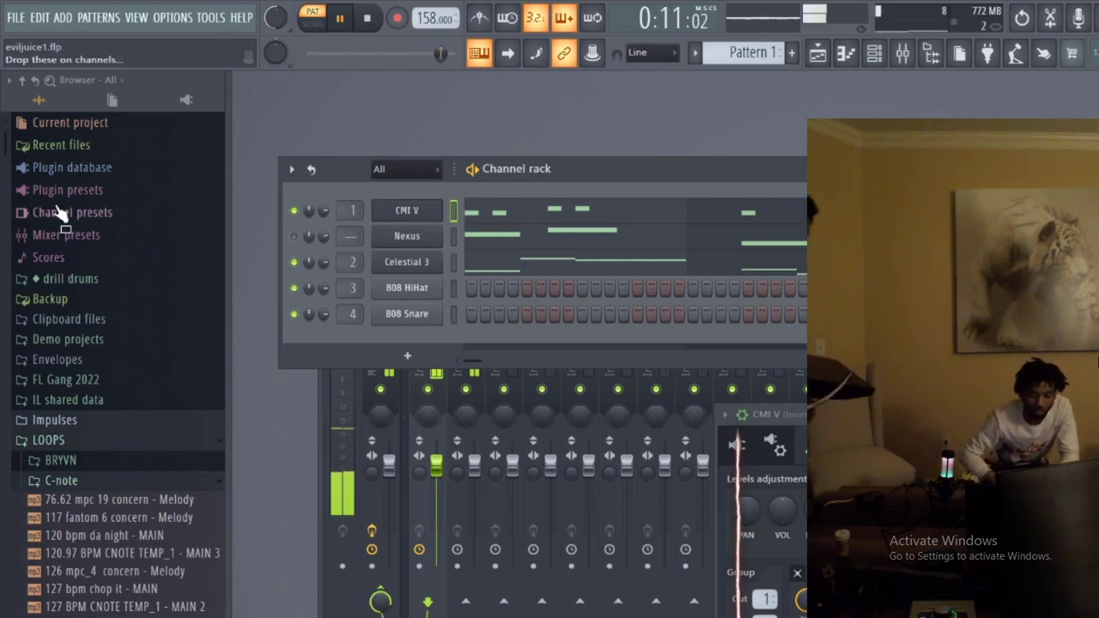
- Delete the 808 HiHat and 808 Snare channels from the channel rack
right_click(402, 288)
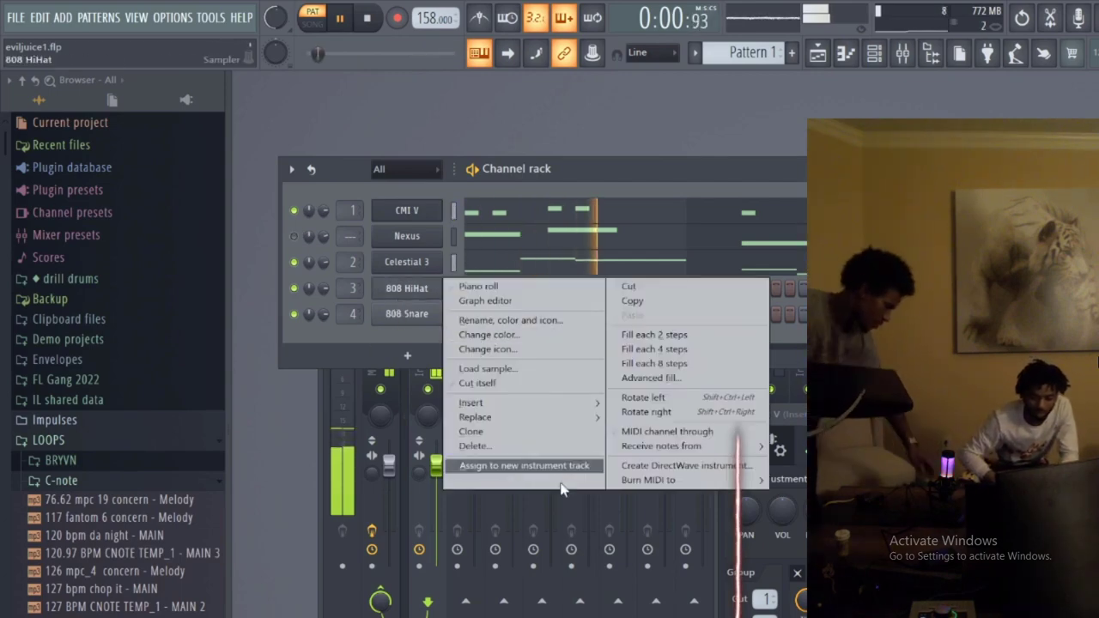
click(473, 446)
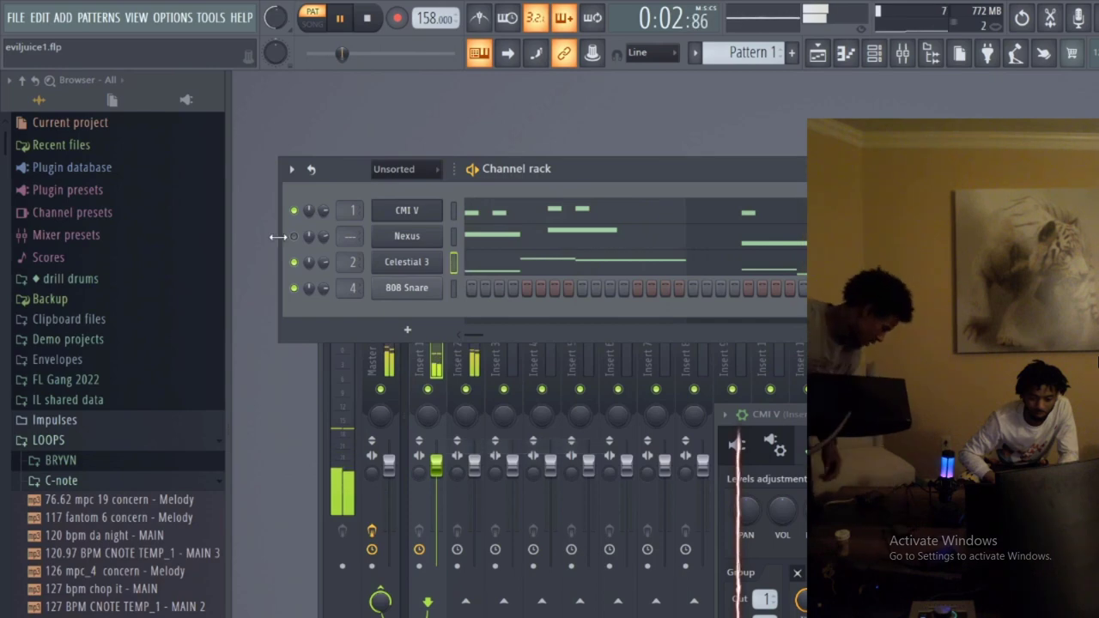
right_click(407, 292)
click(554, 447)
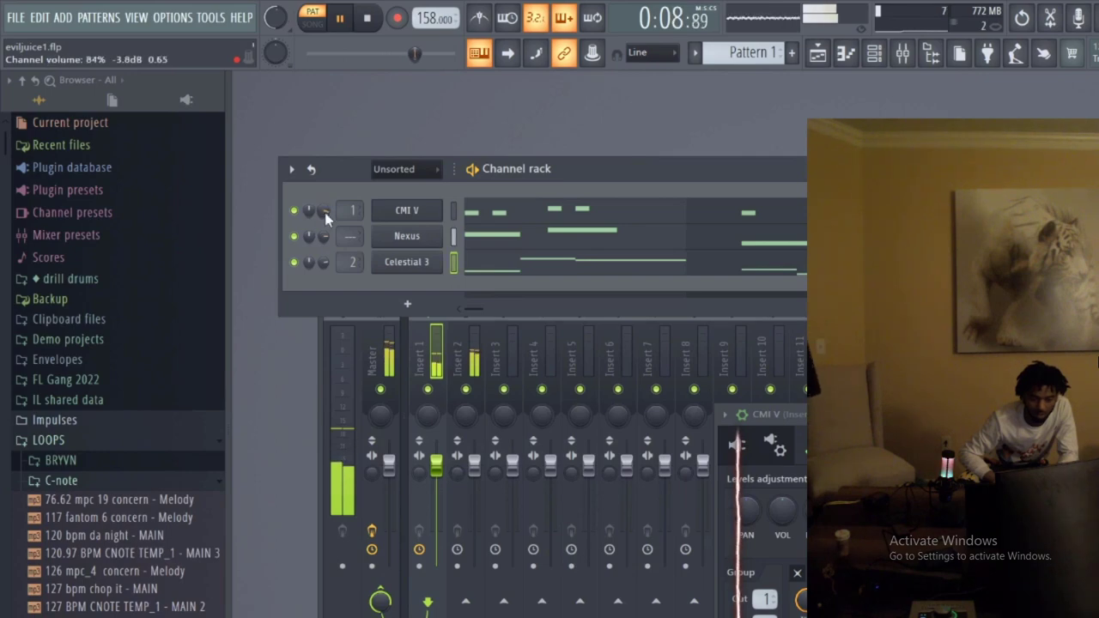
- Clone the Nexus channel
right_click(387, 268)
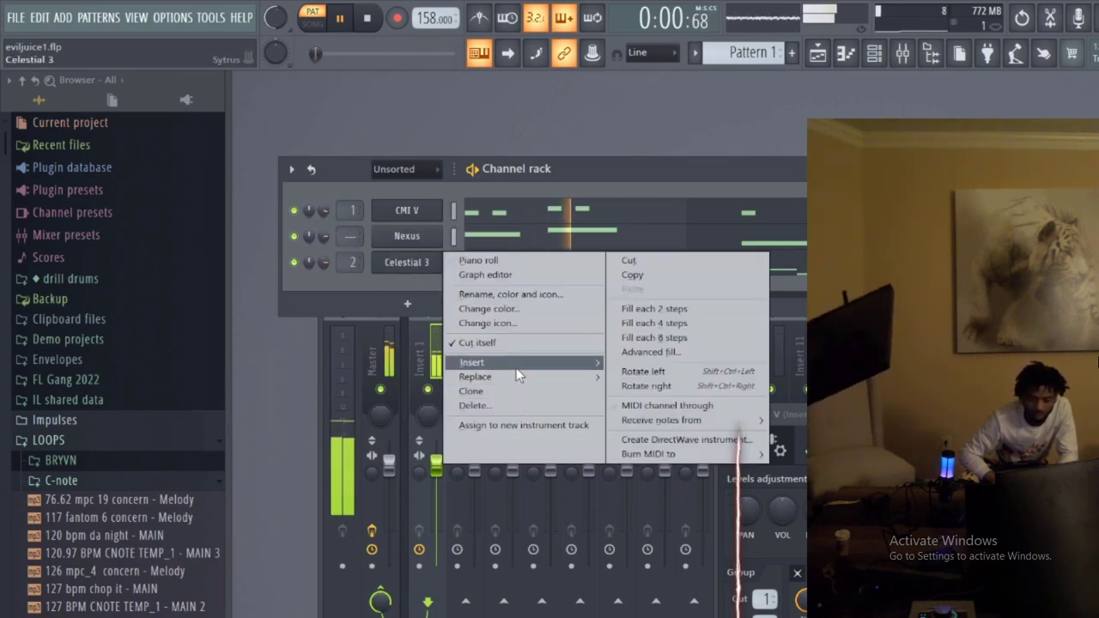
mouse_move(515, 363)
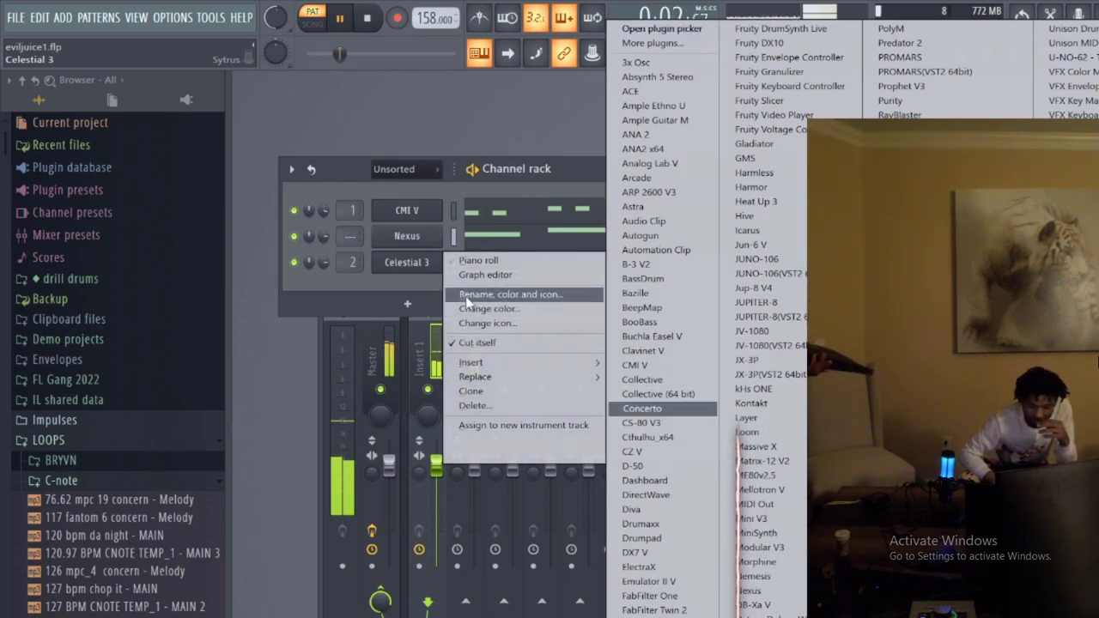
right_click(418, 244)
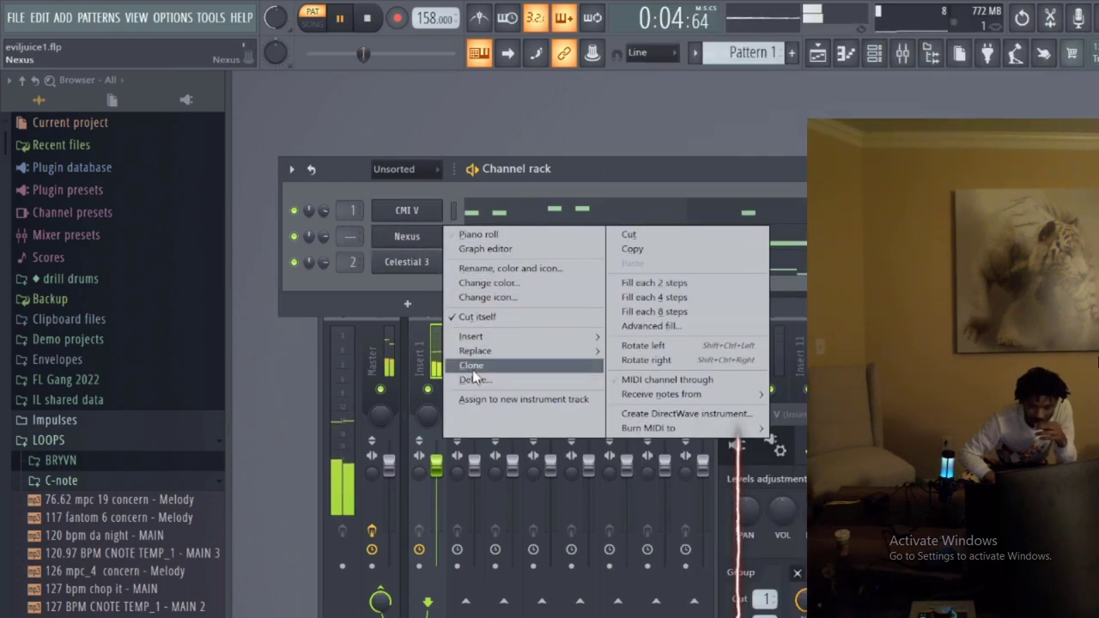
click(472, 366)
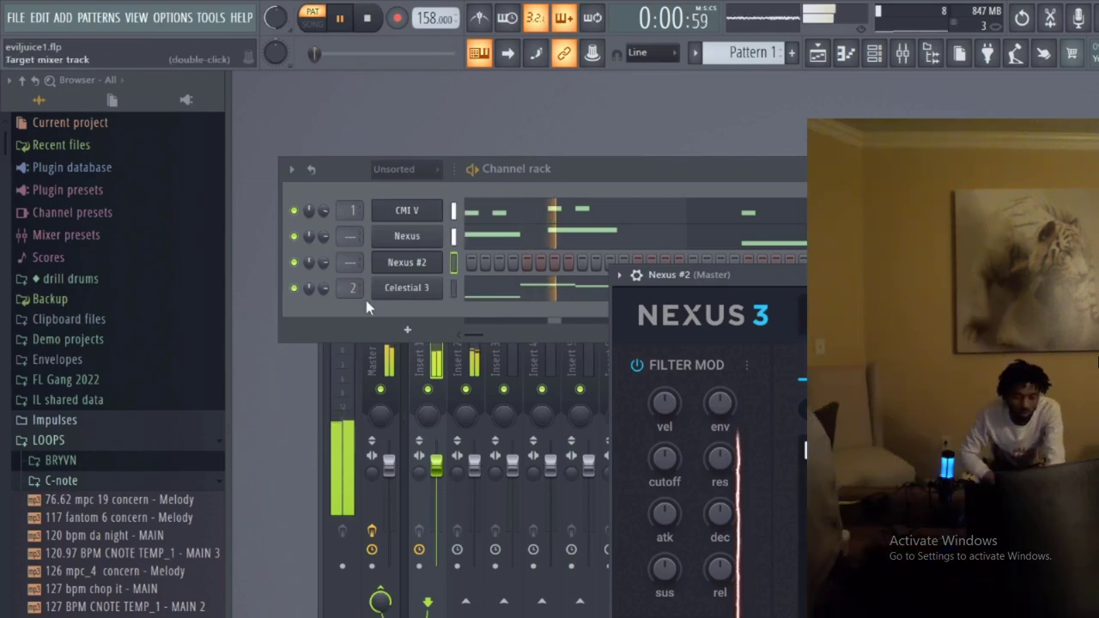
- Open the piano roll of the cloned Nexus channel
right_click(447, 262)
click(449, 266)
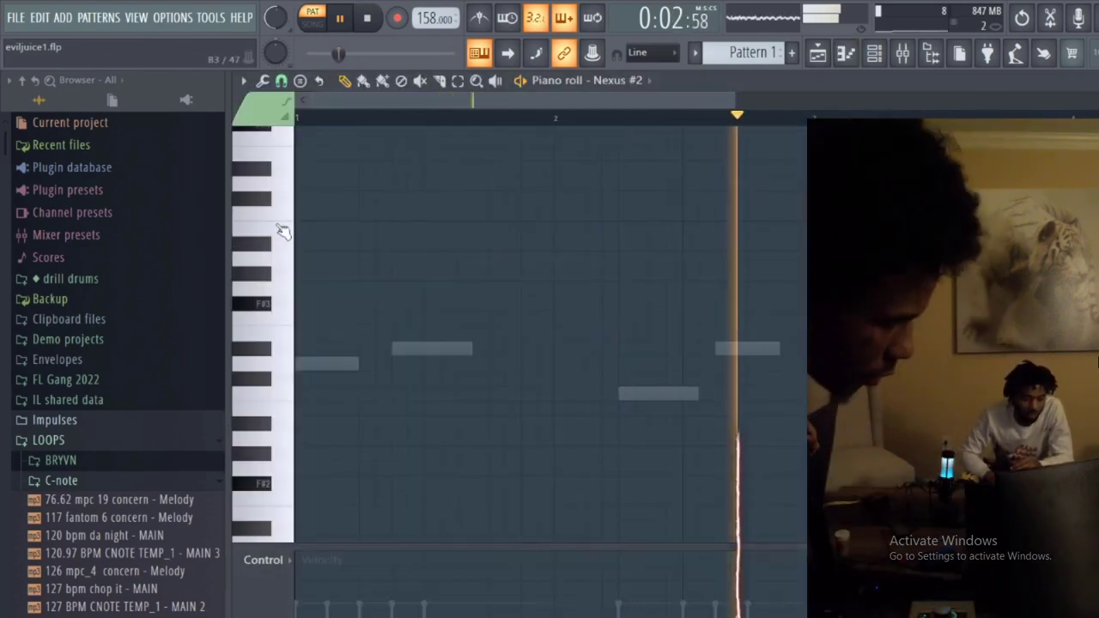
scroll(305, 275, up, 5)
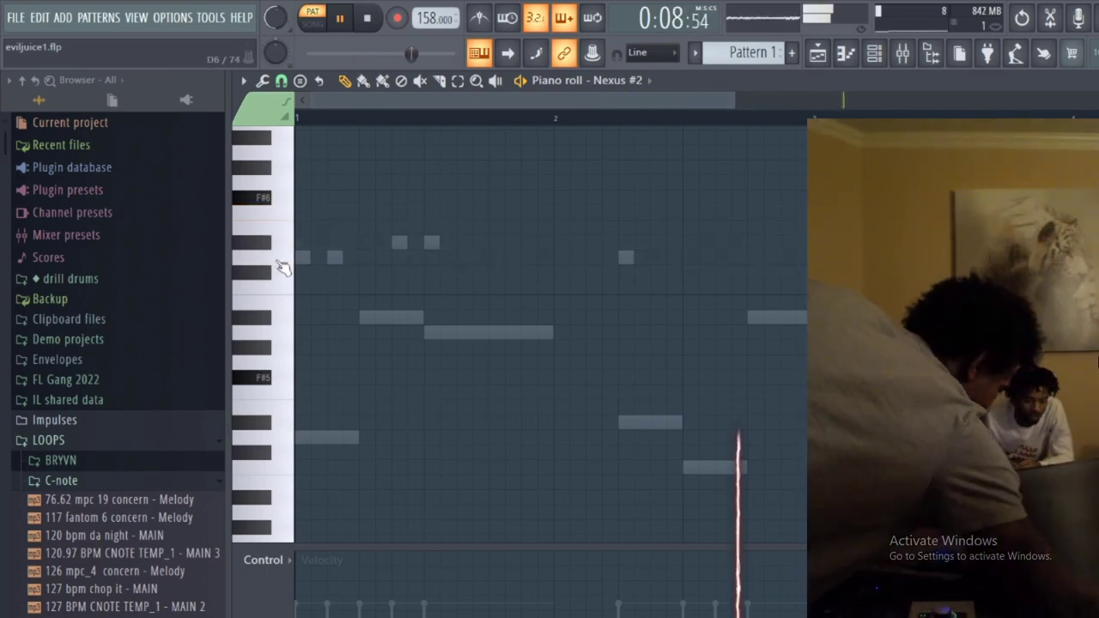
scroll(291, 228, up, 1)
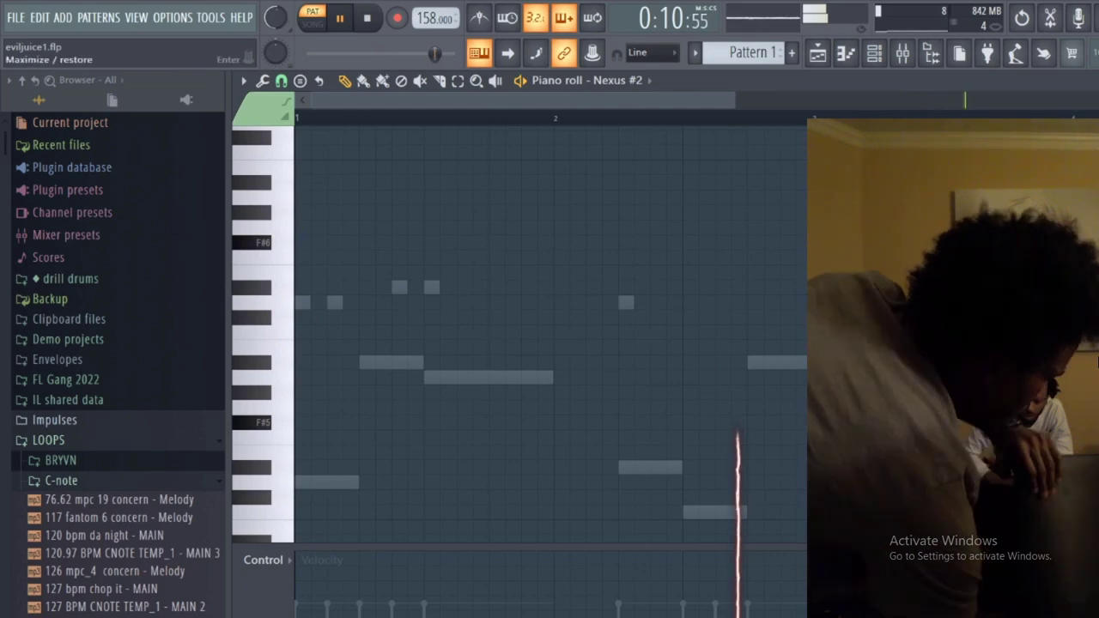
key(F7)
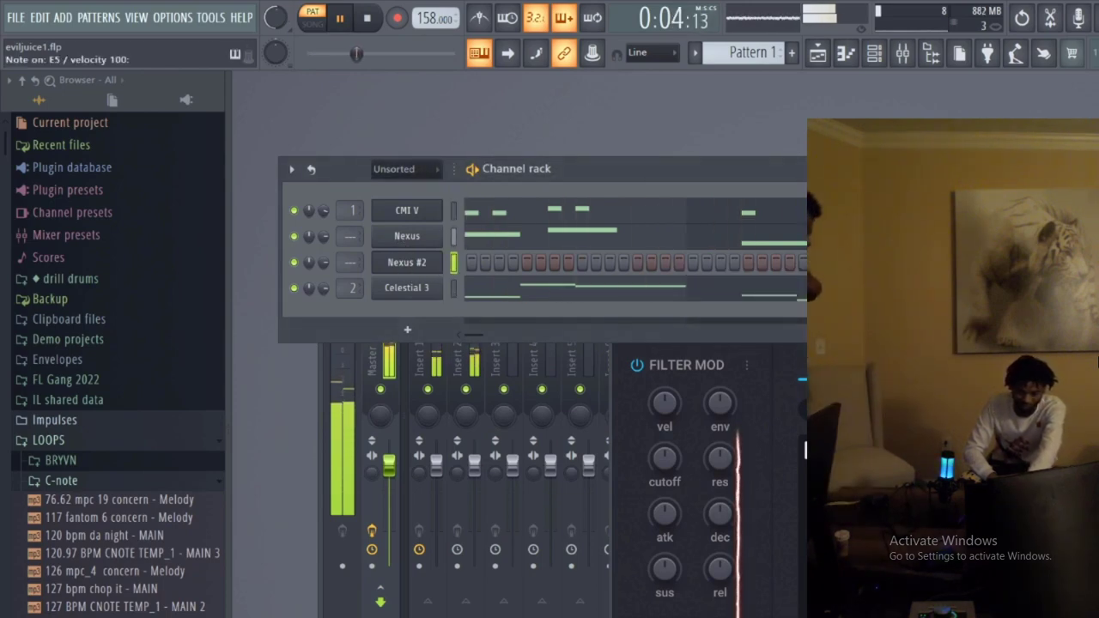
right_click(409, 263)
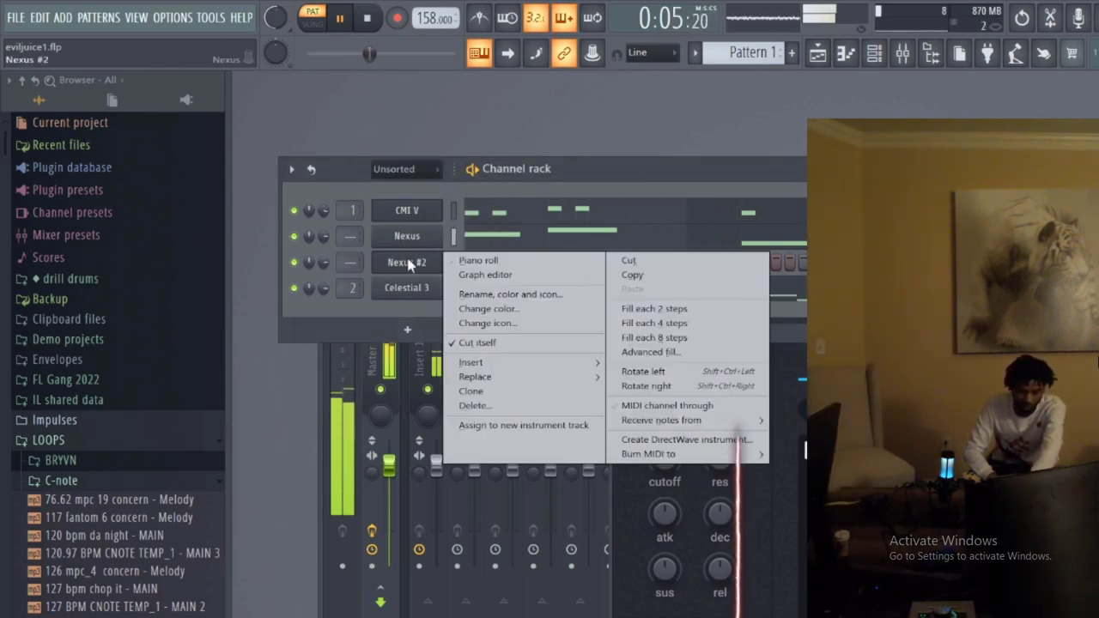
click(563, 271)
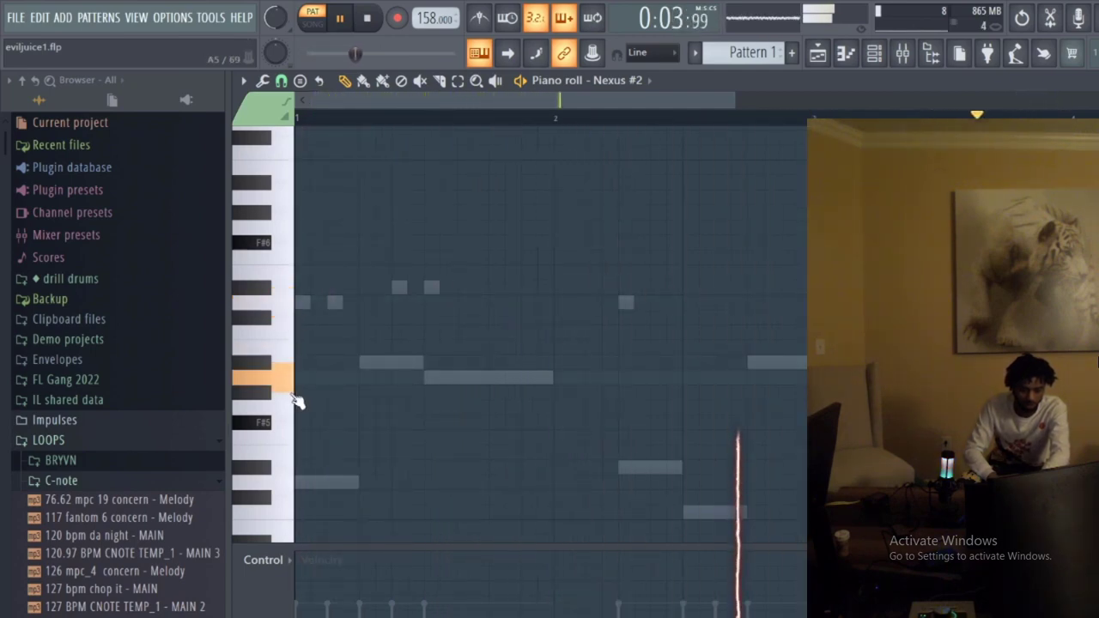
- Draw a seven-step D6 note at the start of bar 1 and a one-step D#6 note on step 13
drag(308, 305, 408, 307)
key(space)
key(space)
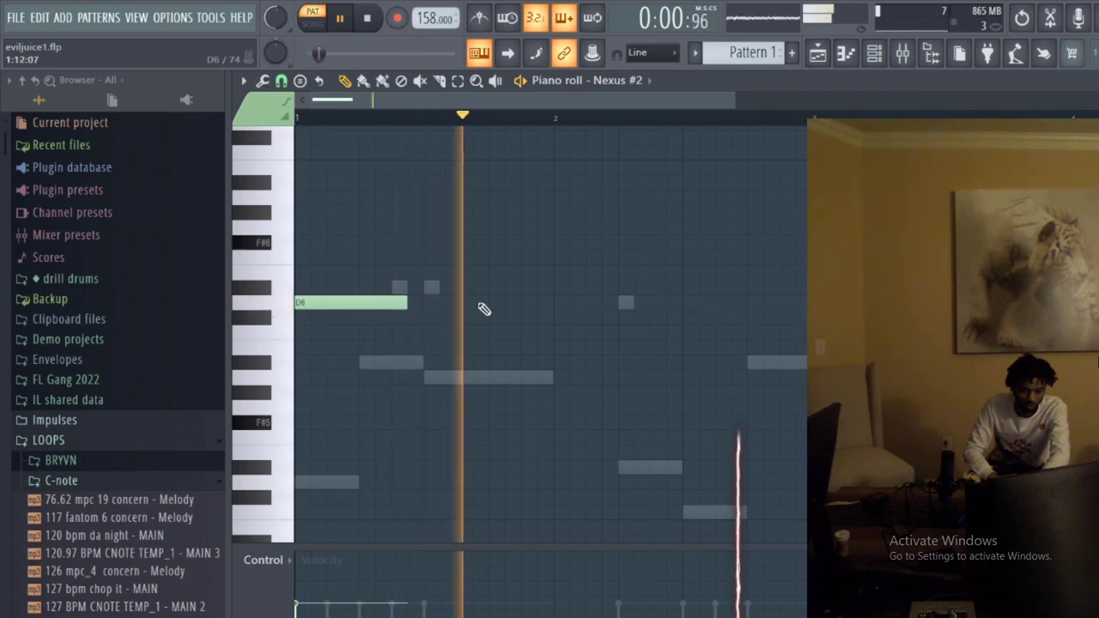
drag(488, 306, 521, 287)
key(space)
key(space)
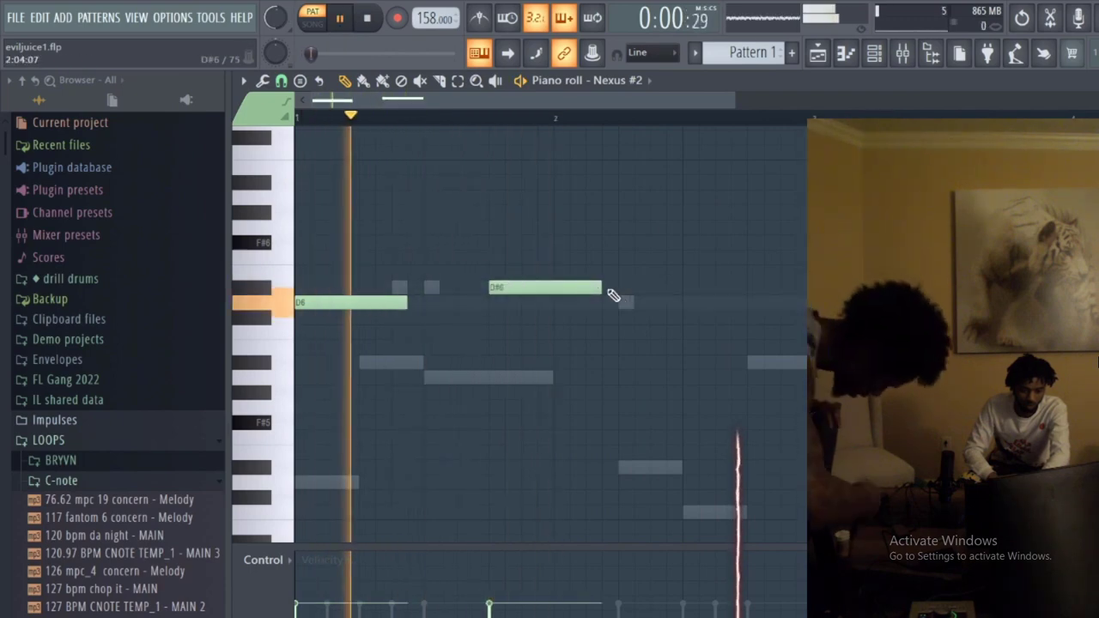
click(606, 287)
right_click(606, 288)
key(space)
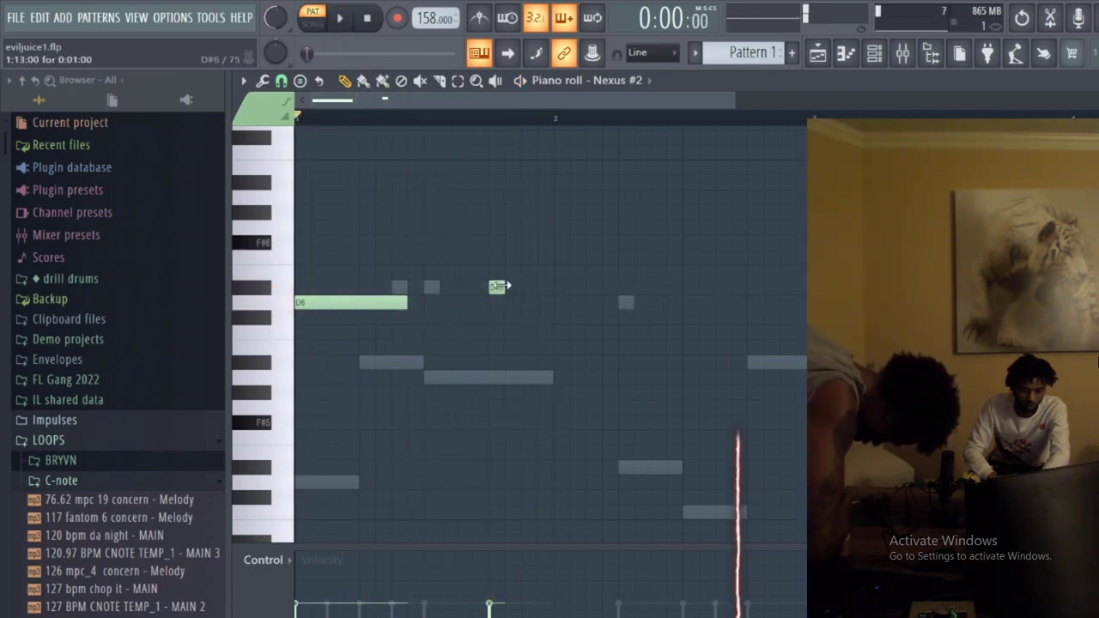
- Add a four-step D6 note at the start of bar 2 while the pattern plays
key(space)
click(560, 303)
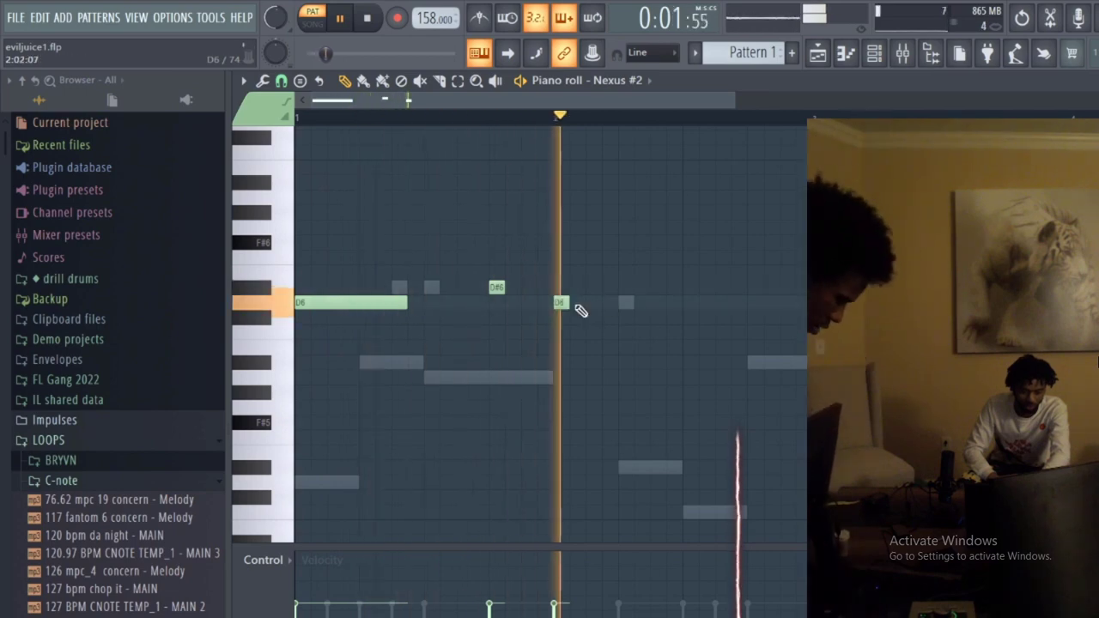
drag(568, 303, 625, 296)
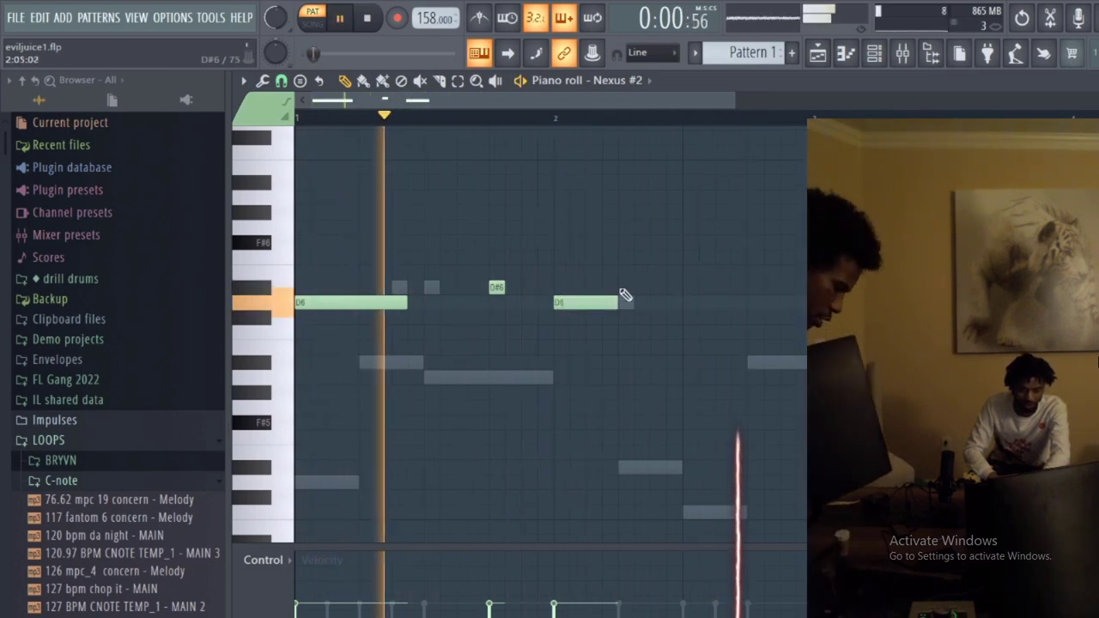
click(624, 213)
drag(684, 214, 638, 273)
right_click(643, 273)
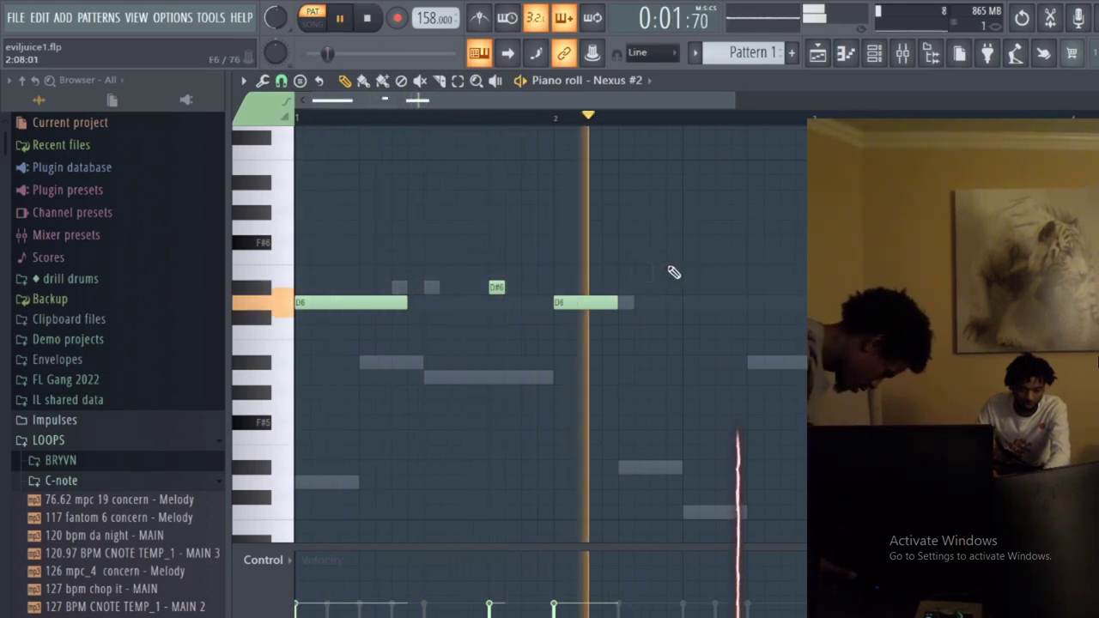
- Add a four-step C6 note on step 9 of bar 2 and one-step D#6 notes on steps 13 and 15
click(693, 363)
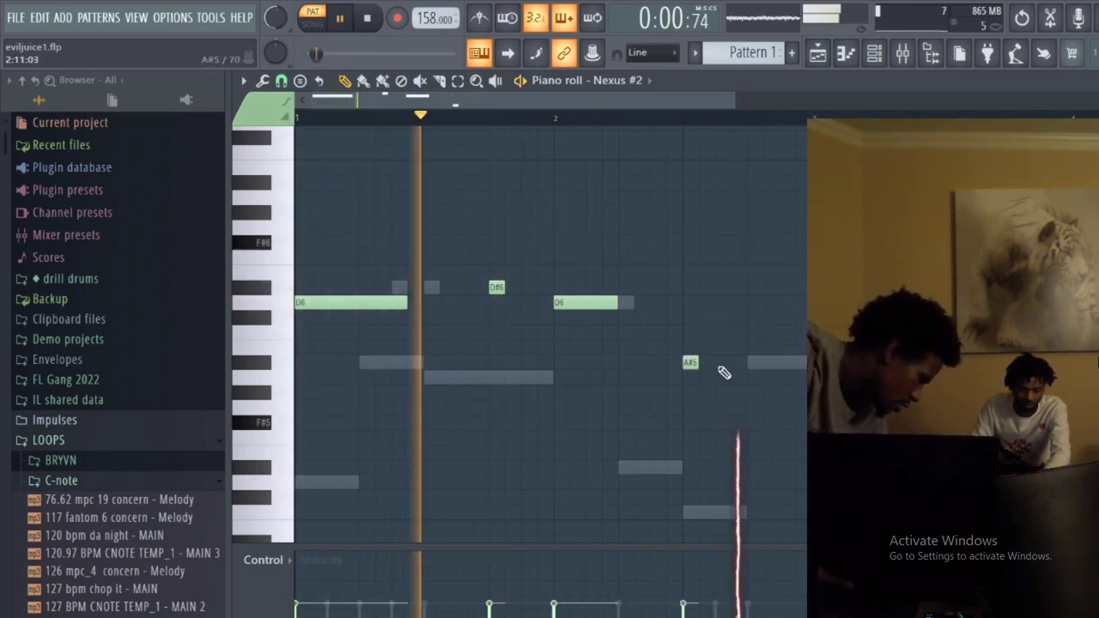
drag(696, 363, 719, 332)
click(750, 304)
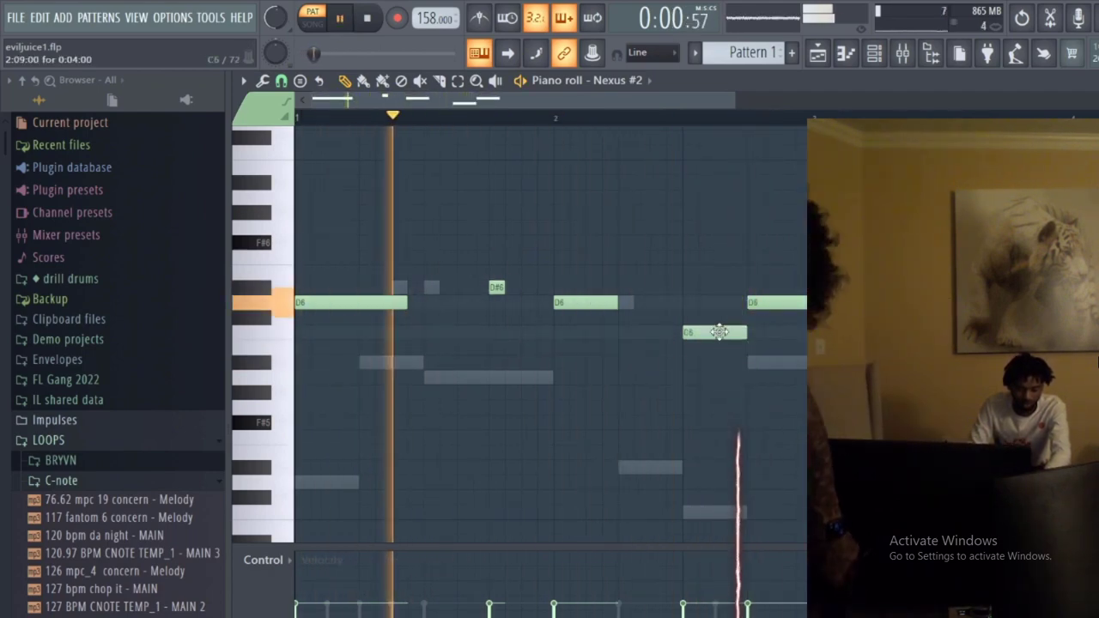
drag(798, 303, 796, 290)
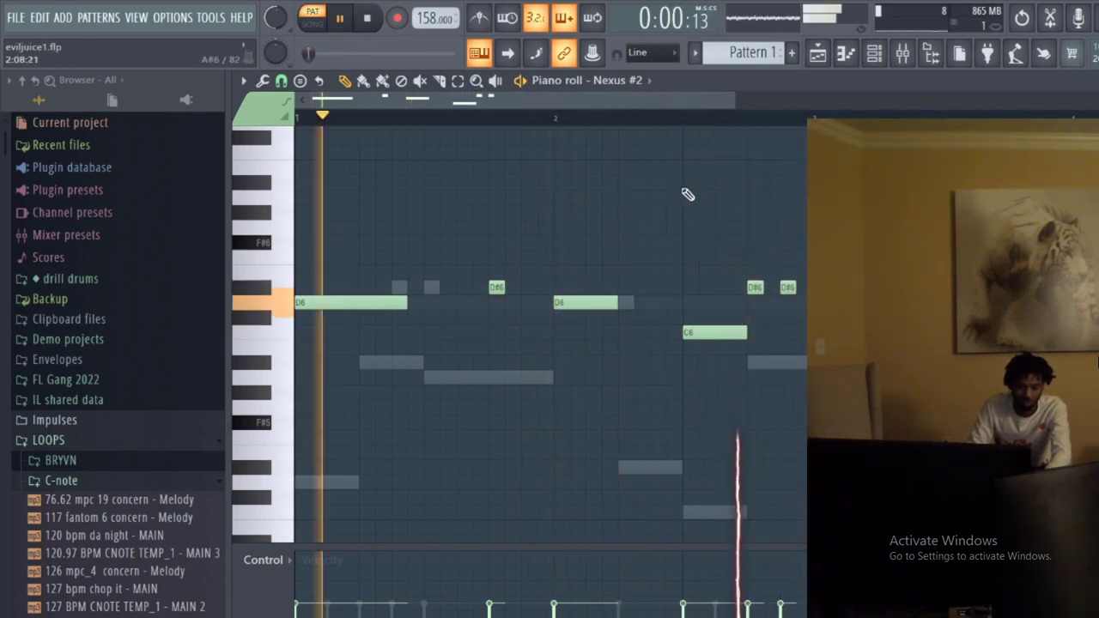
- Add a one-step G6 note on step 7 of bar 2
click(658, 181)
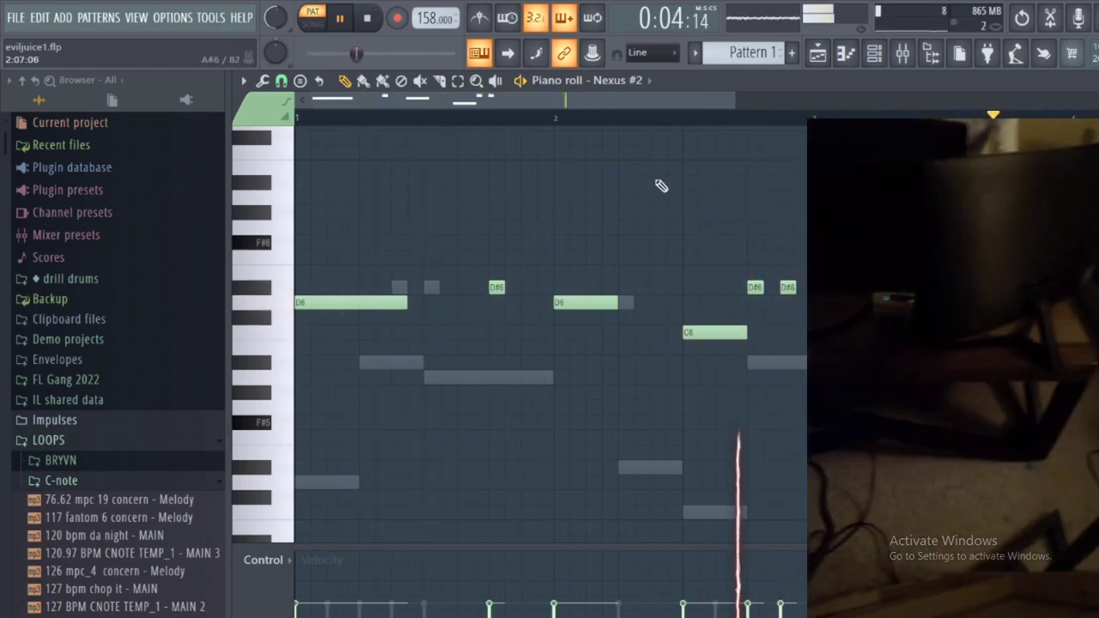
drag(661, 184, 659, 226)
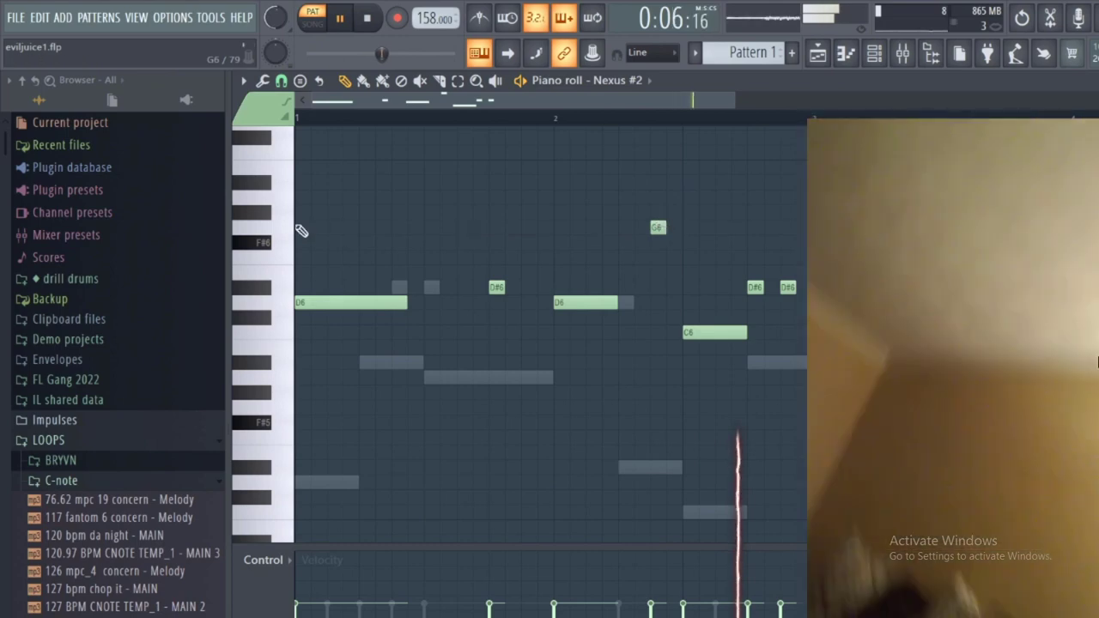
click(270, 249)
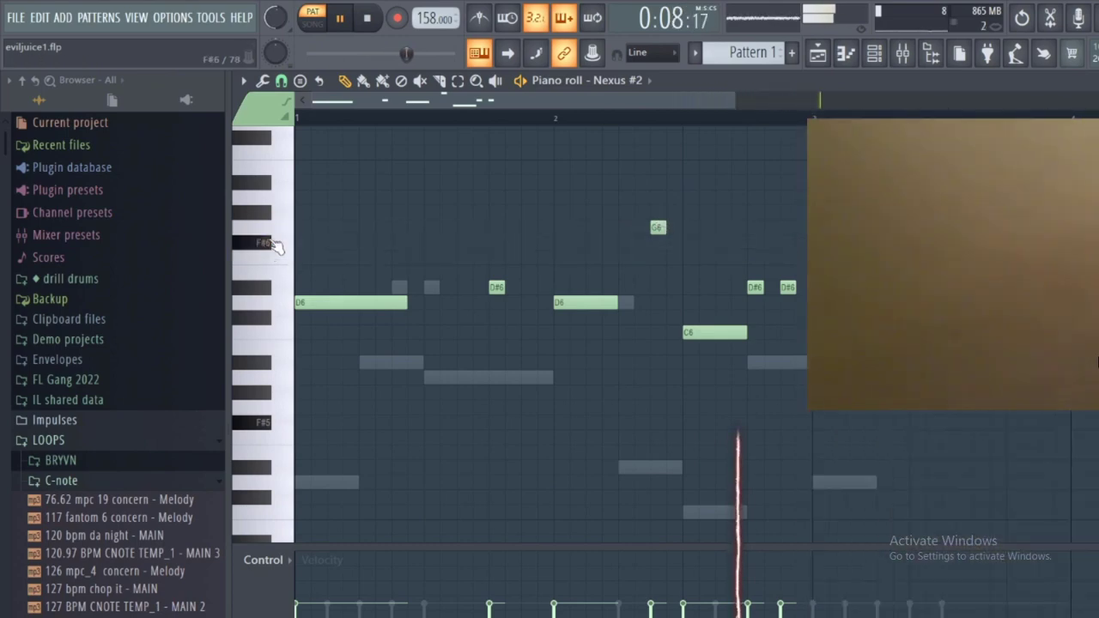
click(279, 241)
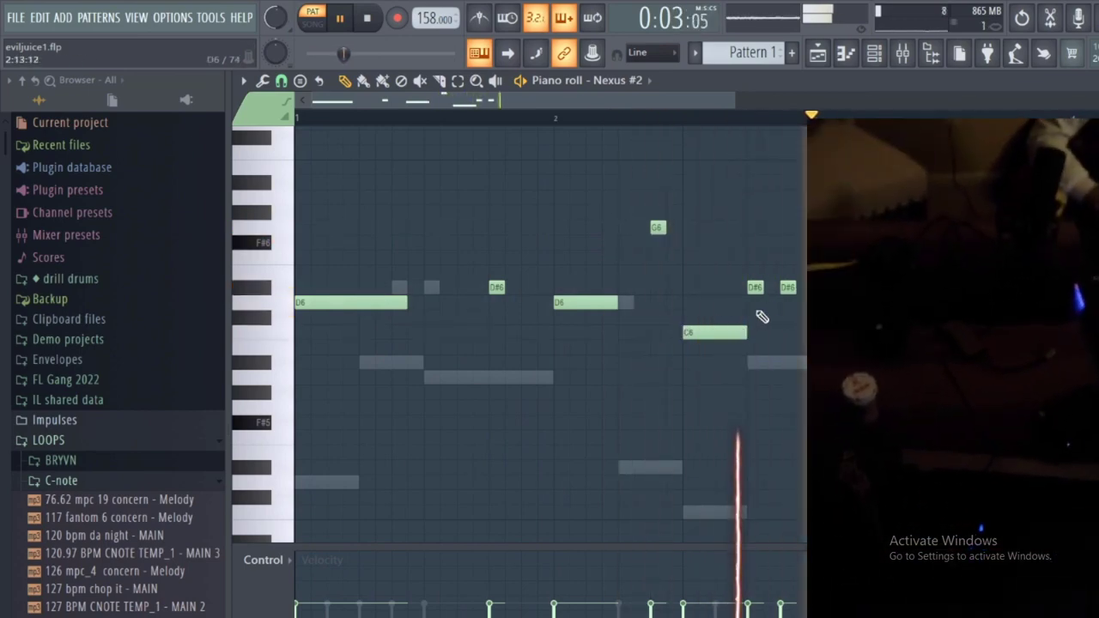
- Select the melody in bars 1 and 2, duplicate it along the pattern, and check the repeated notes
drag(805, 119, 297, 124)
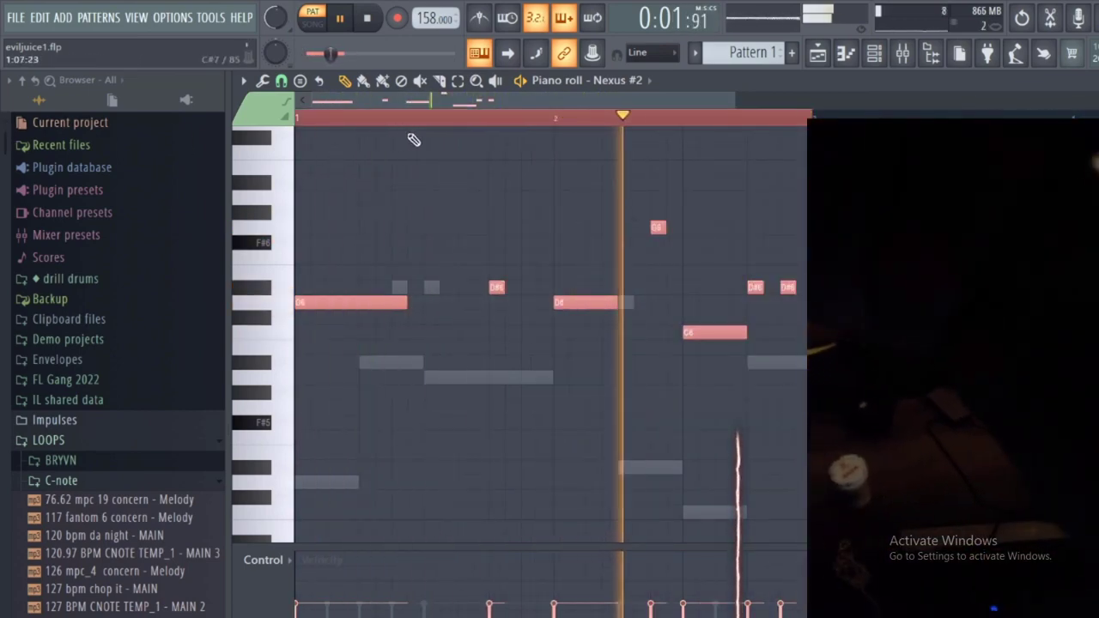
key(ctrl+d)
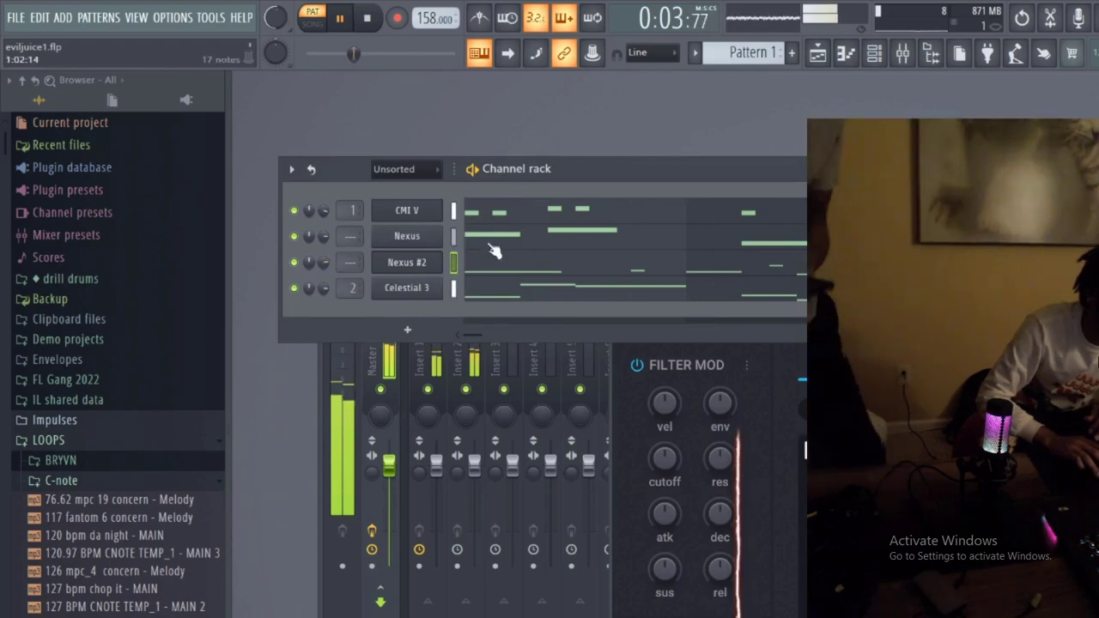
click(505, 265)
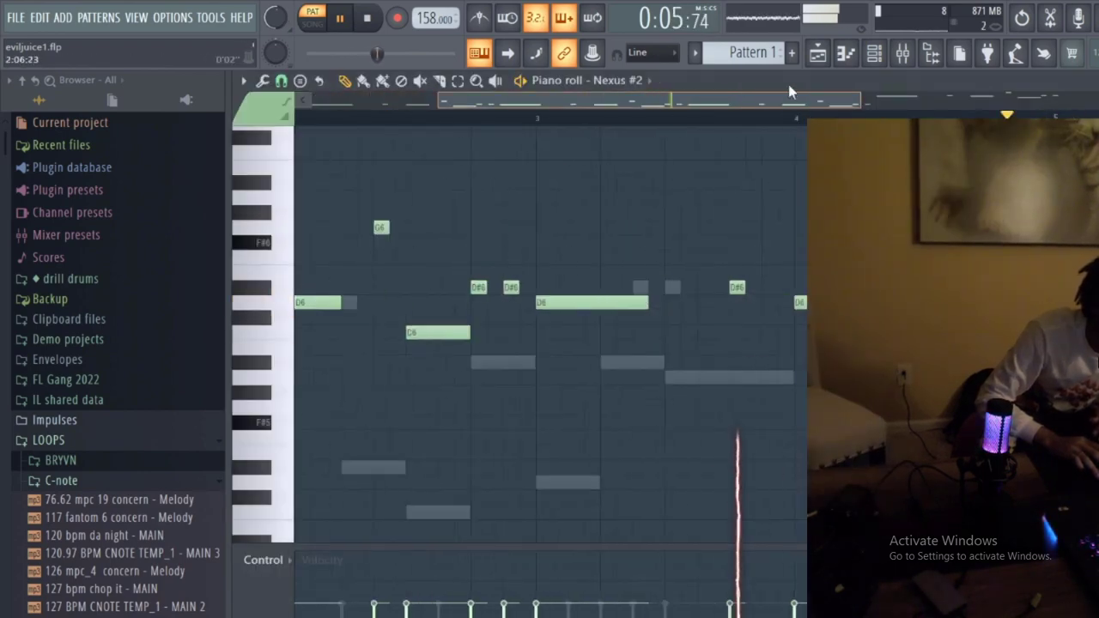
drag(788, 84, 1097, 91)
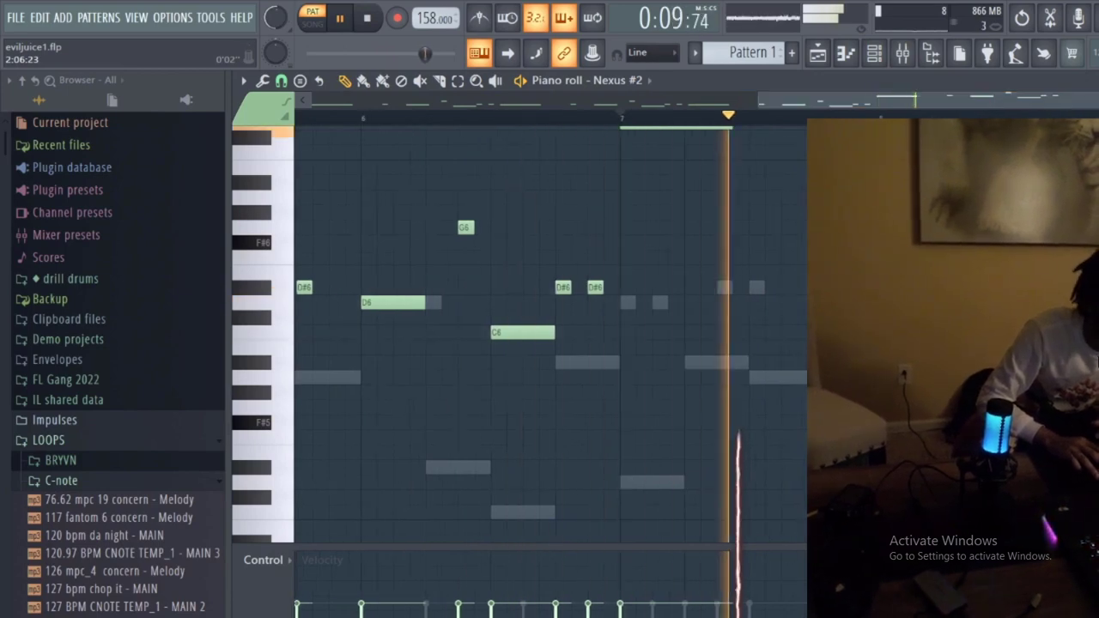
key(F7)
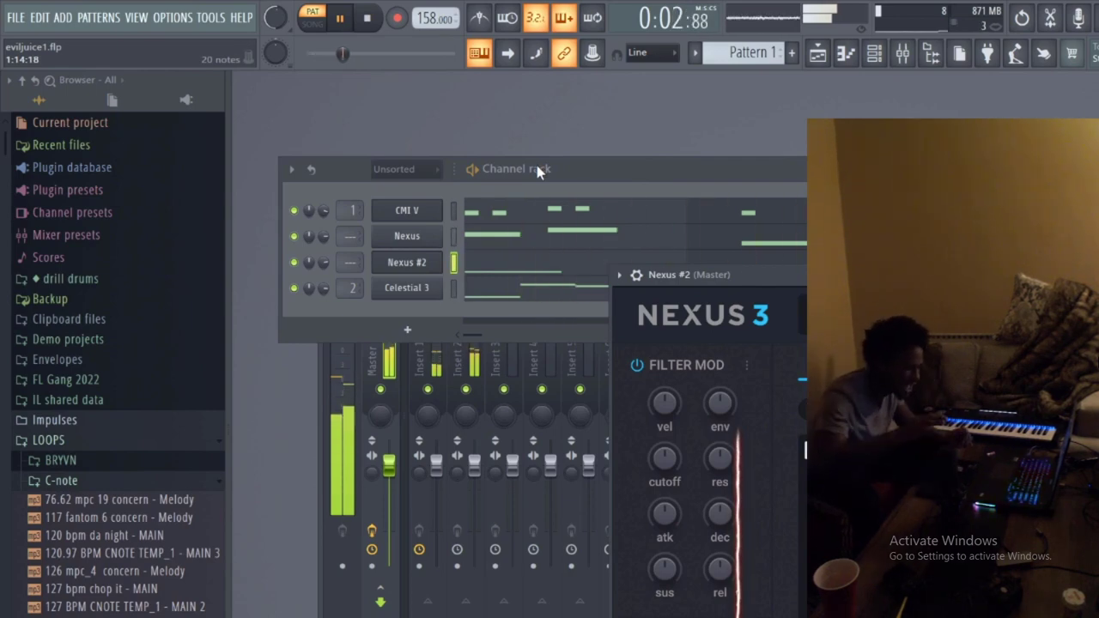
mouse_move(657, 539)
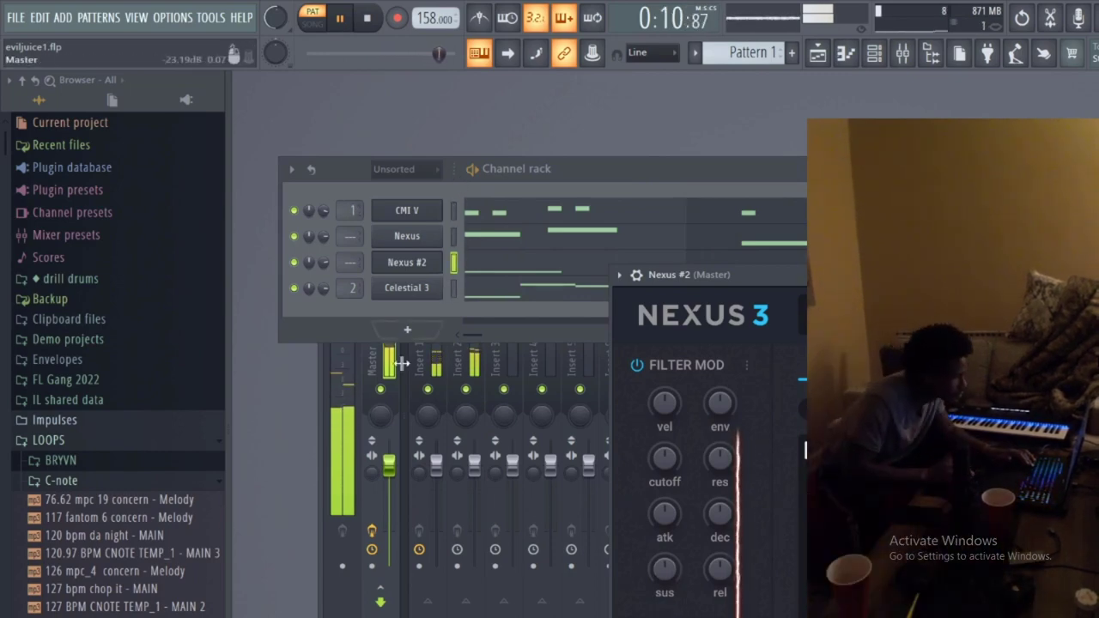
click(612, 178)
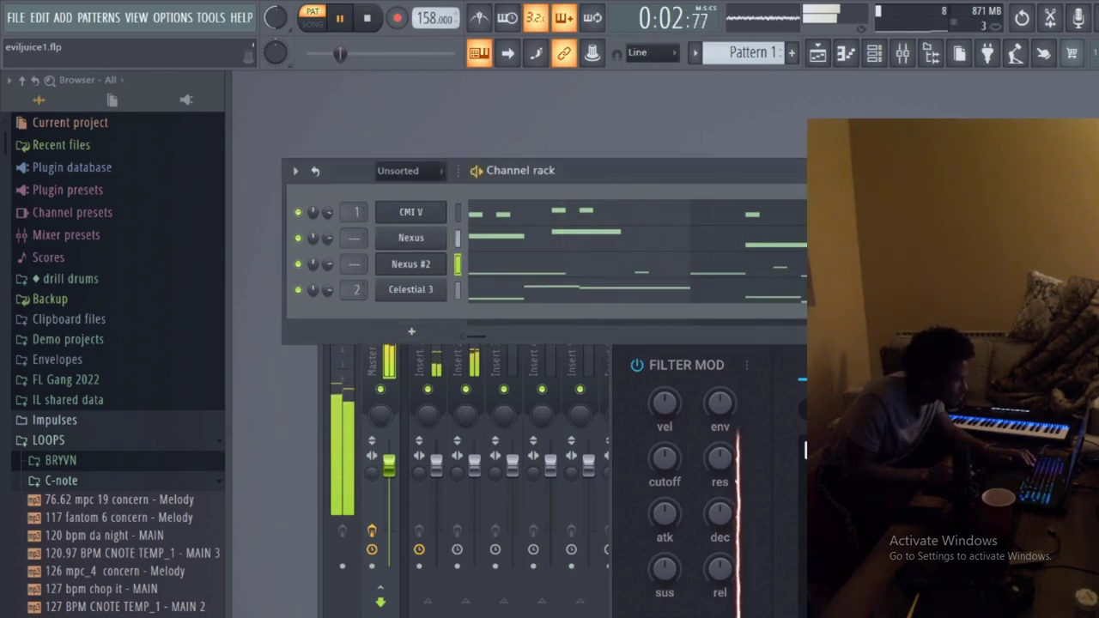
scroll(117, 344, down, 8)
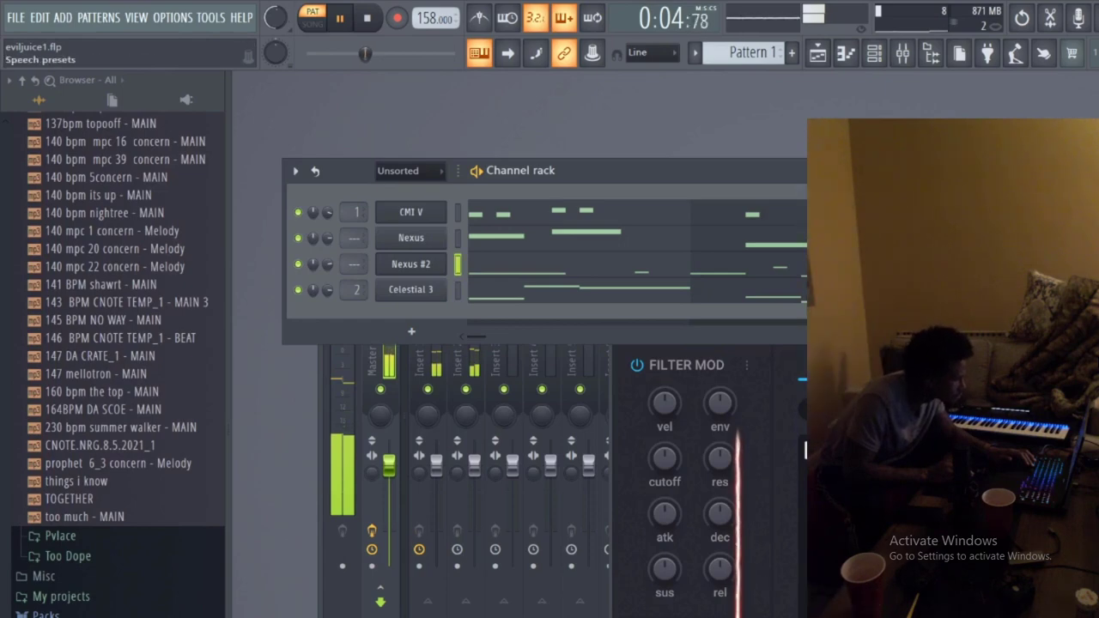
scroll(86, 563, up, 4)
scroll(85, 563, up, 8)
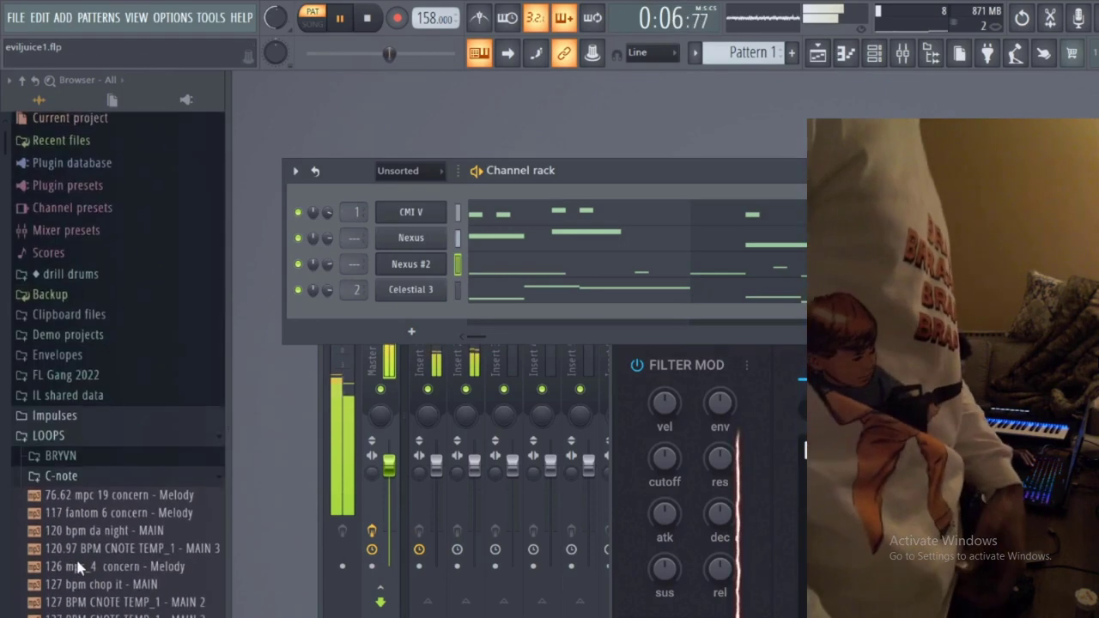
- Look through the LOOPS, FL Gang 2022 and Envelopes folders in the browser for sounds
click(52, 442)
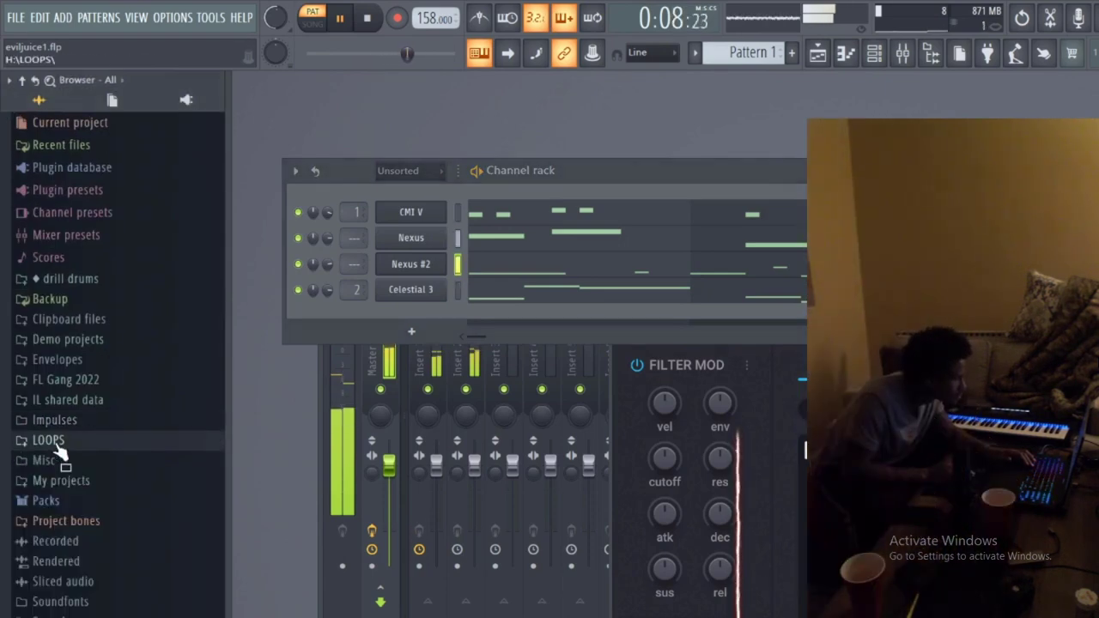
click(75, 380)
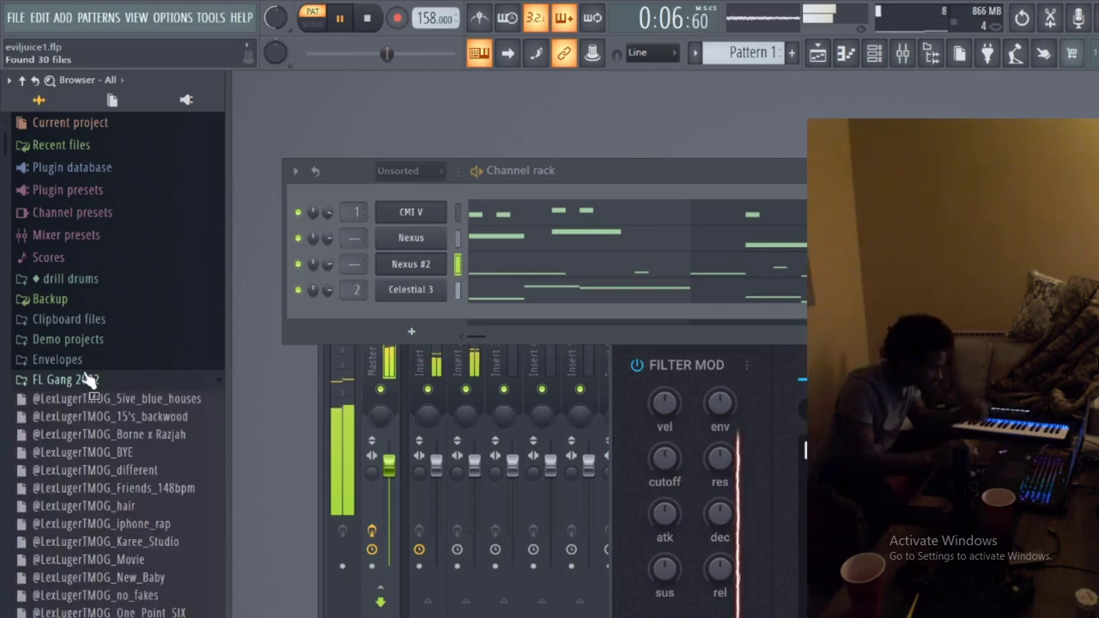
click(69, 361)
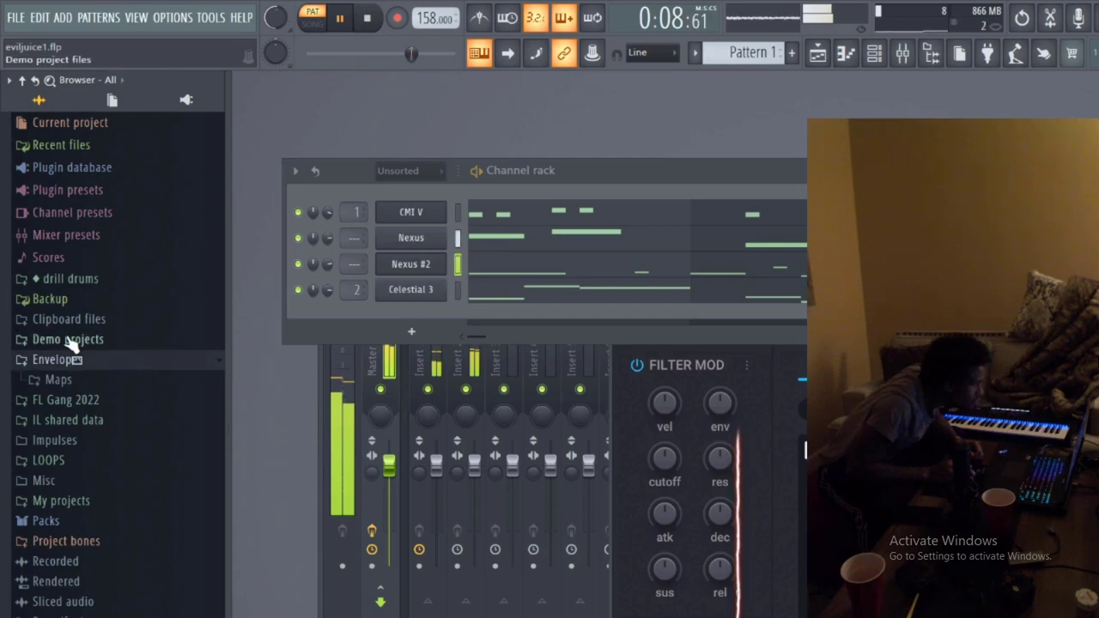
click(89, 401)
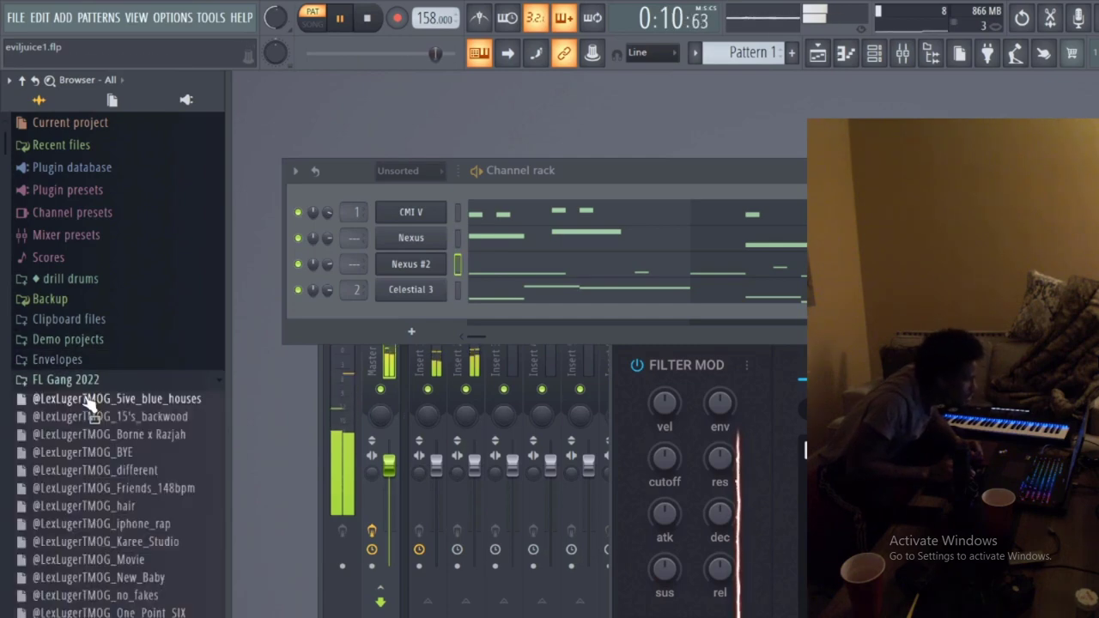
click(86, 381)
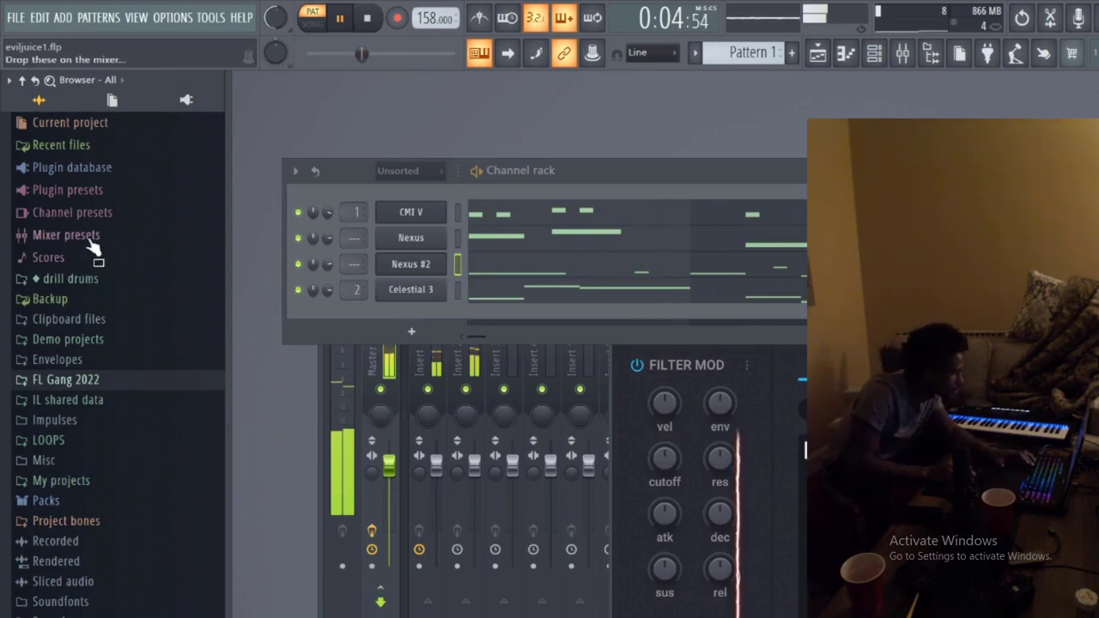
- Stop playback and open the folder picker for the first empty browser extra search folder slot in the file settings
key(space)
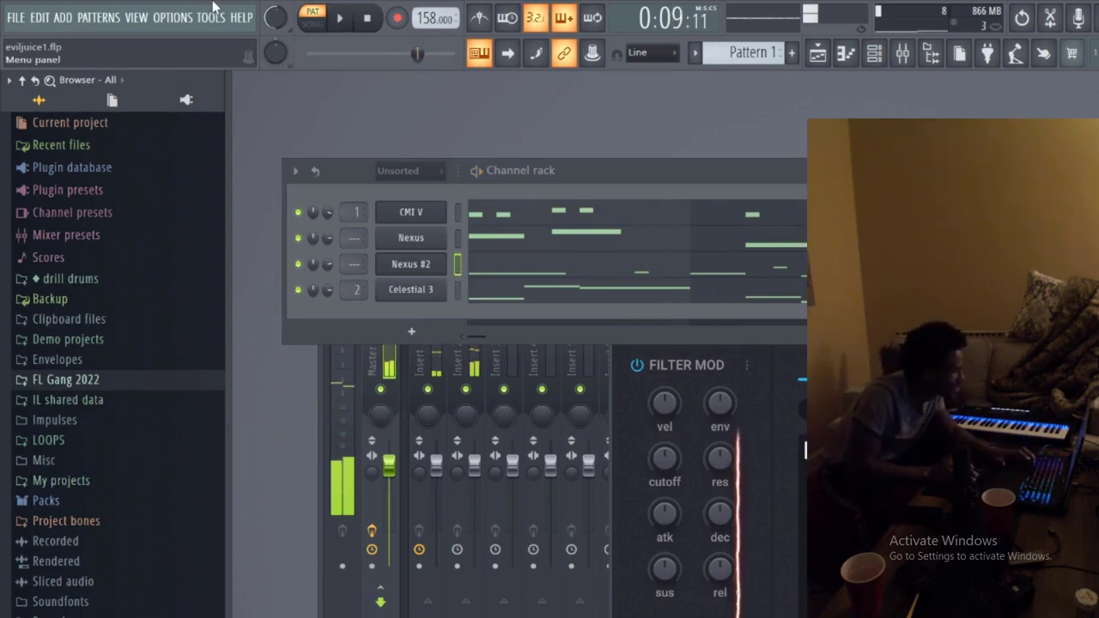
click(173, 18)
click(211, 65)
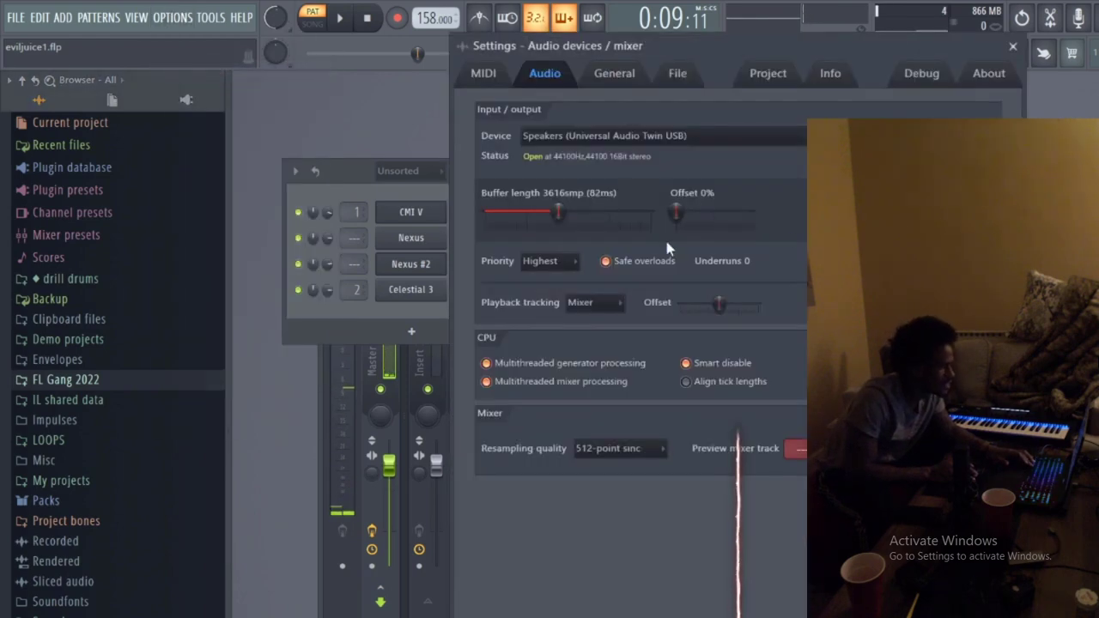
click(678, 75)
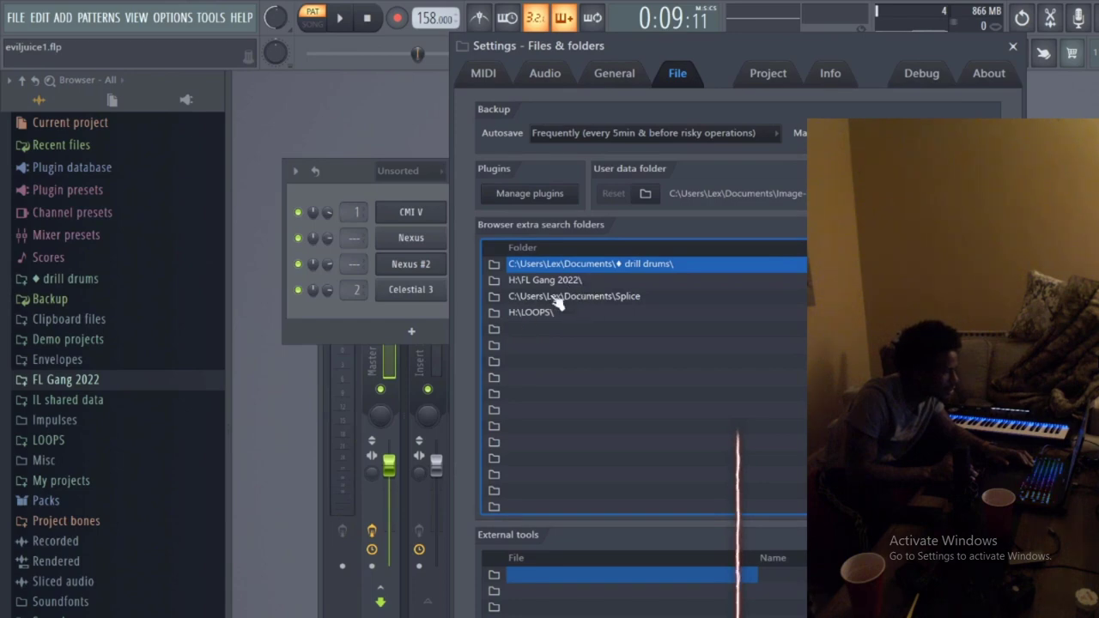
click(494, 331)
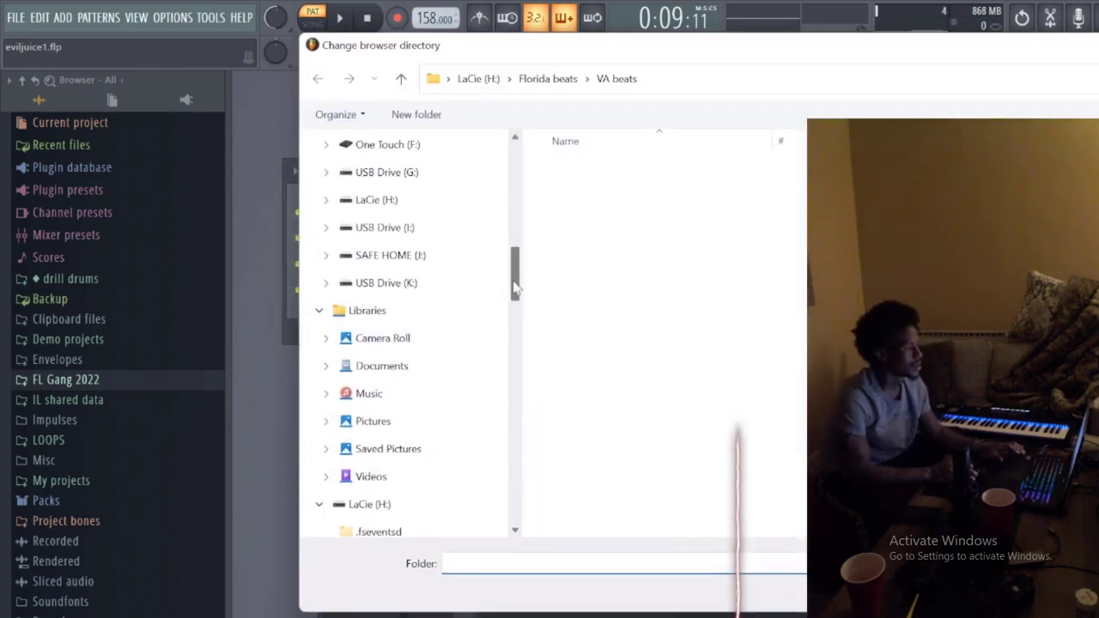
- Check USB Drive (K:) and SAFE HOME (J:) for the sound folder, and open the LaCie (H:) drive
click(420, 283)
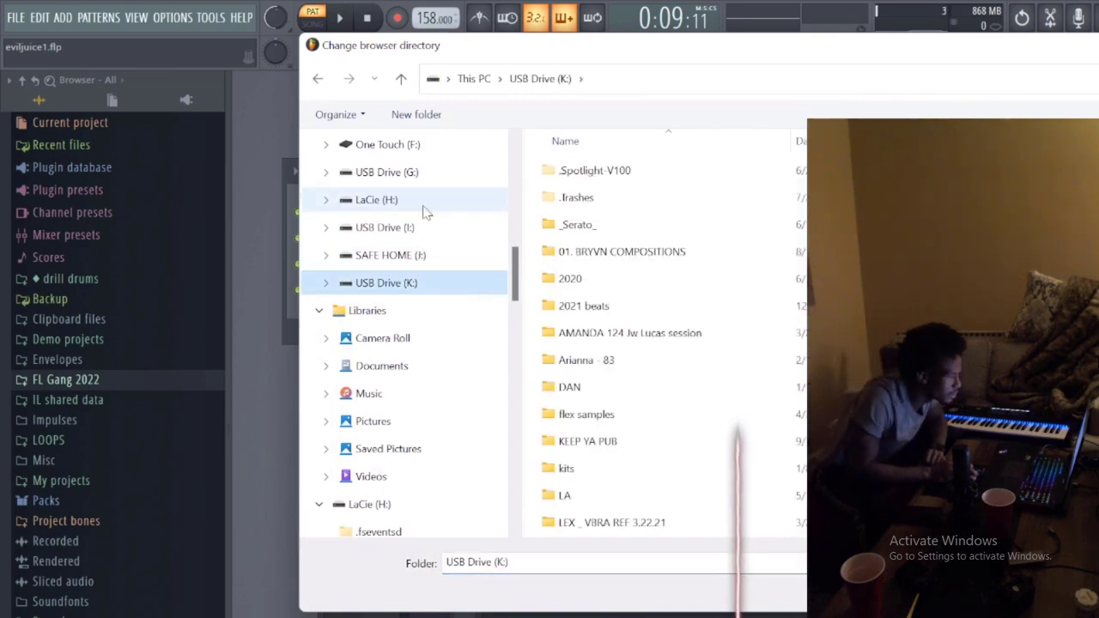
click(414, 255)
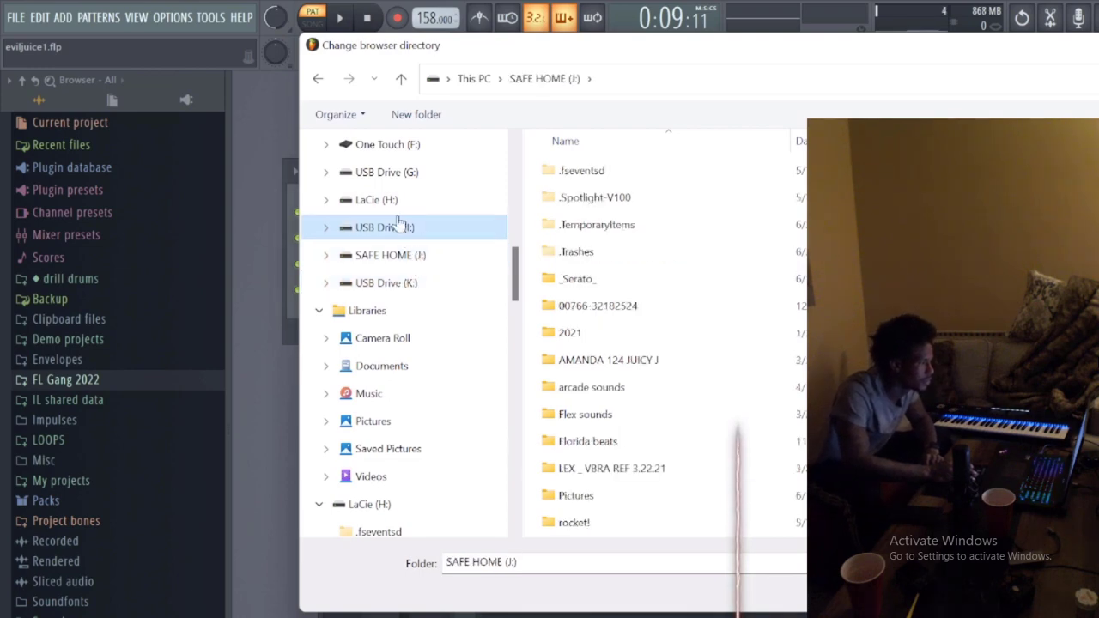
click(402, 226)
key(Escape)
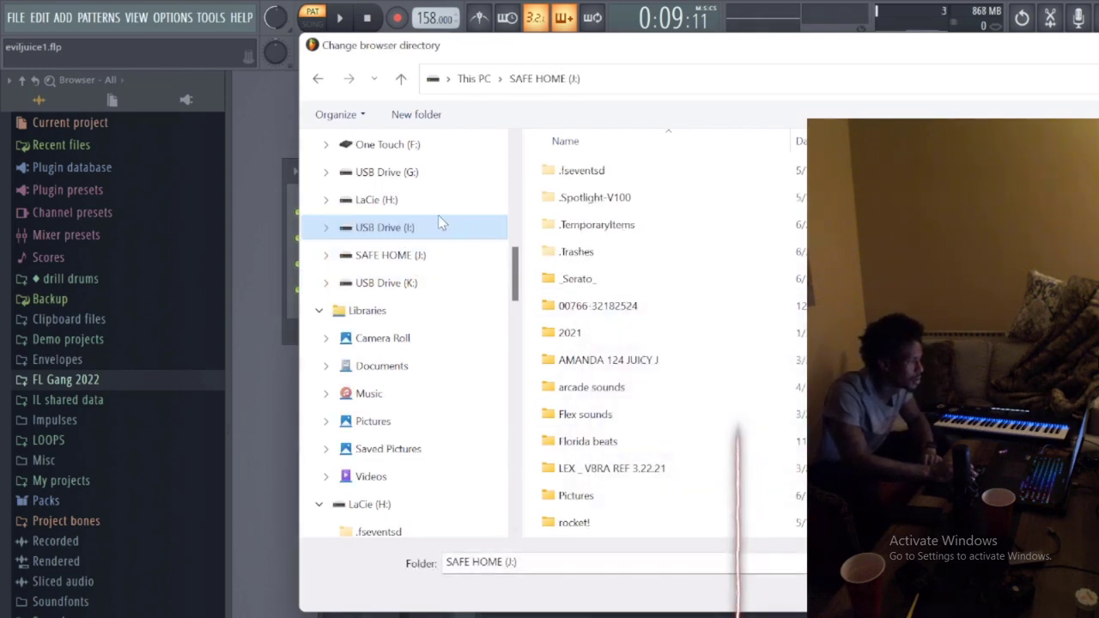
click(387, 200)
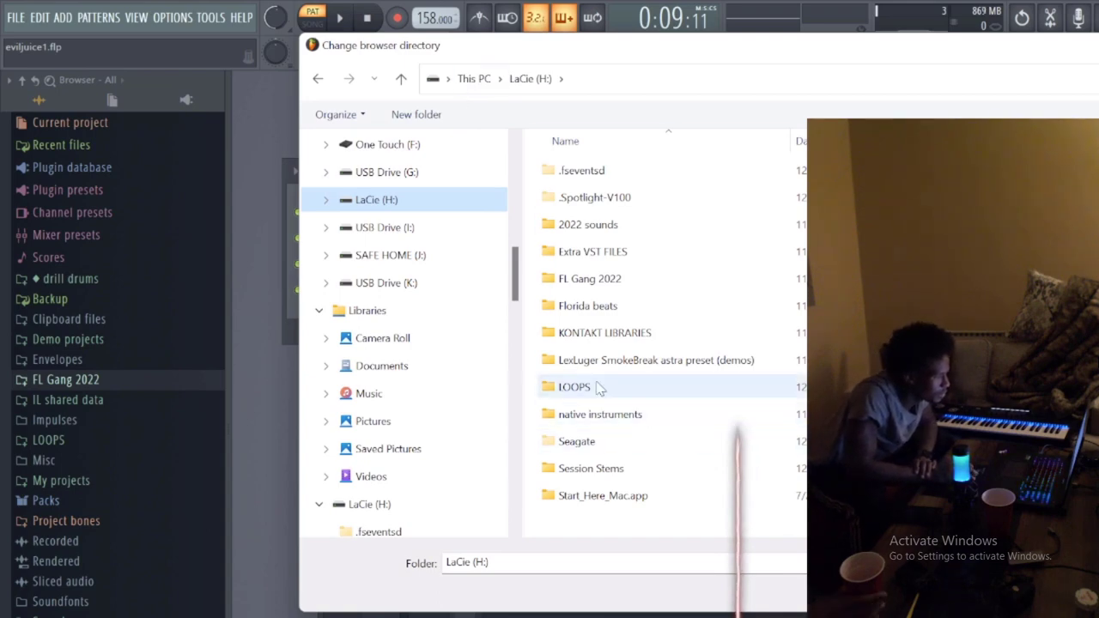
- Examine the folders on the LaCie (H:) drive, including KONTAKT LIBRARIES, Extra VST FILES, Florida beats and FL Gang 2022
click(616, 336)
click(617, 368)
click(616, 337)
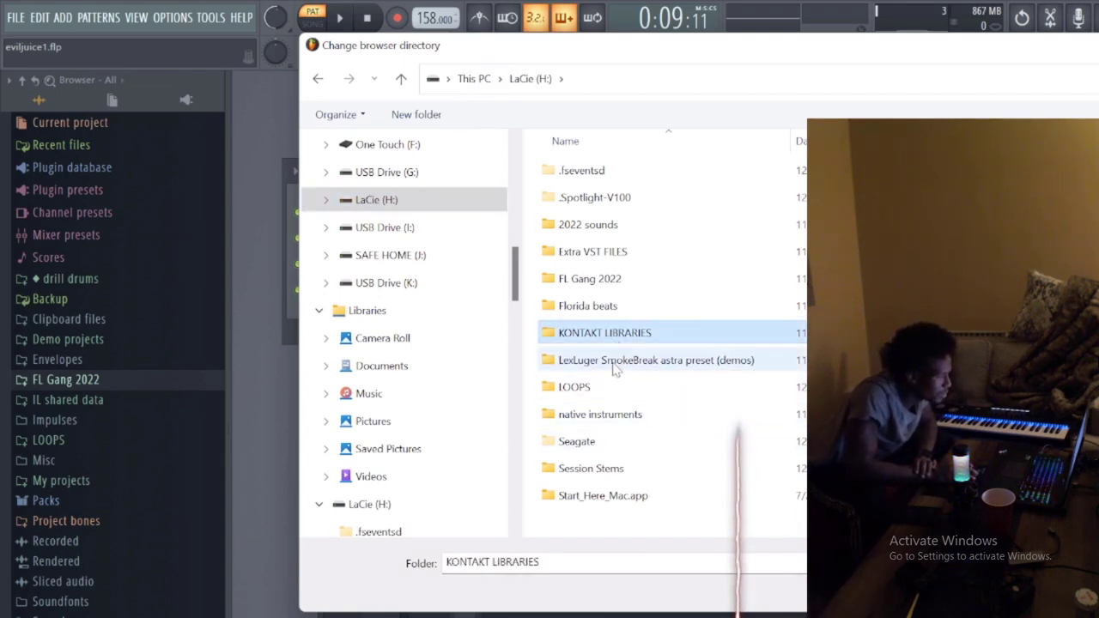
click(616, 368)
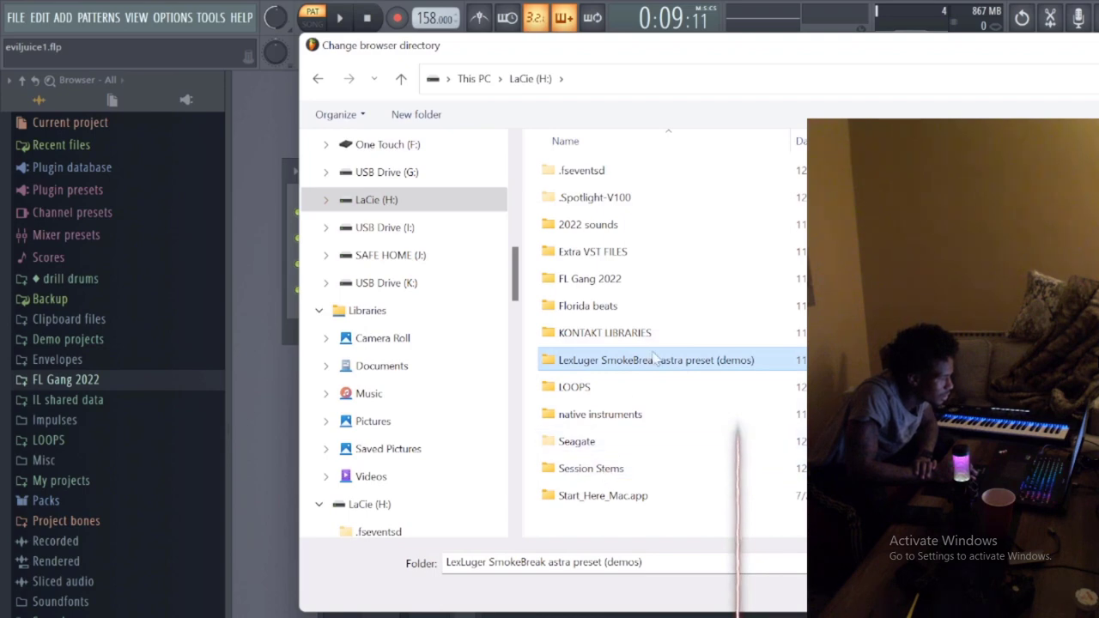
click(634, 253)
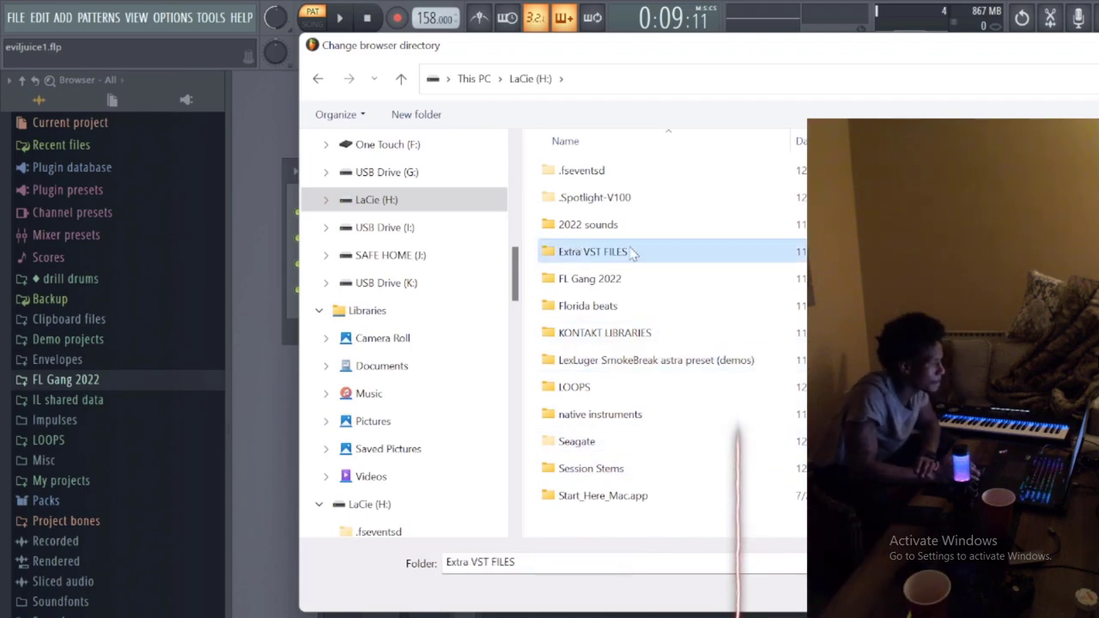
click(556, 220)
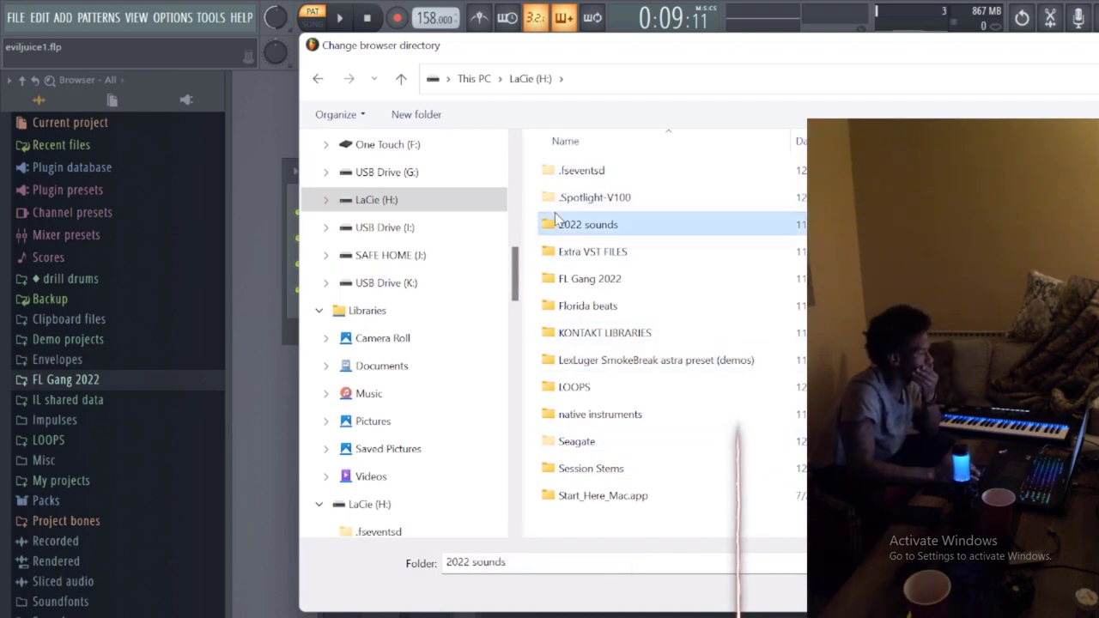
click(597, 282)
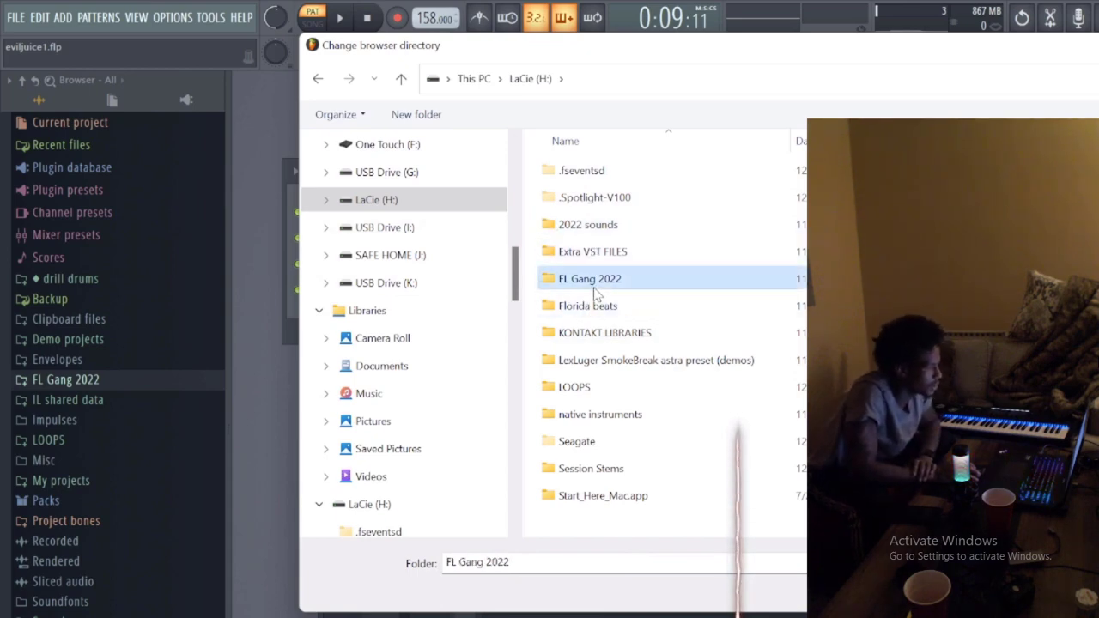
click(584, 307)
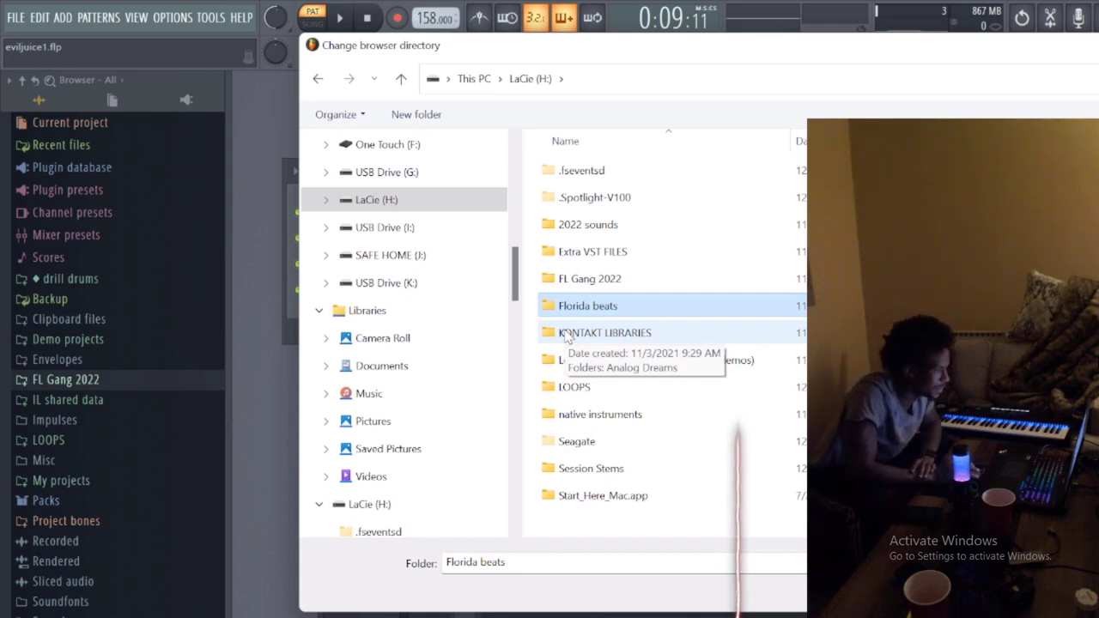
click(620, 332)
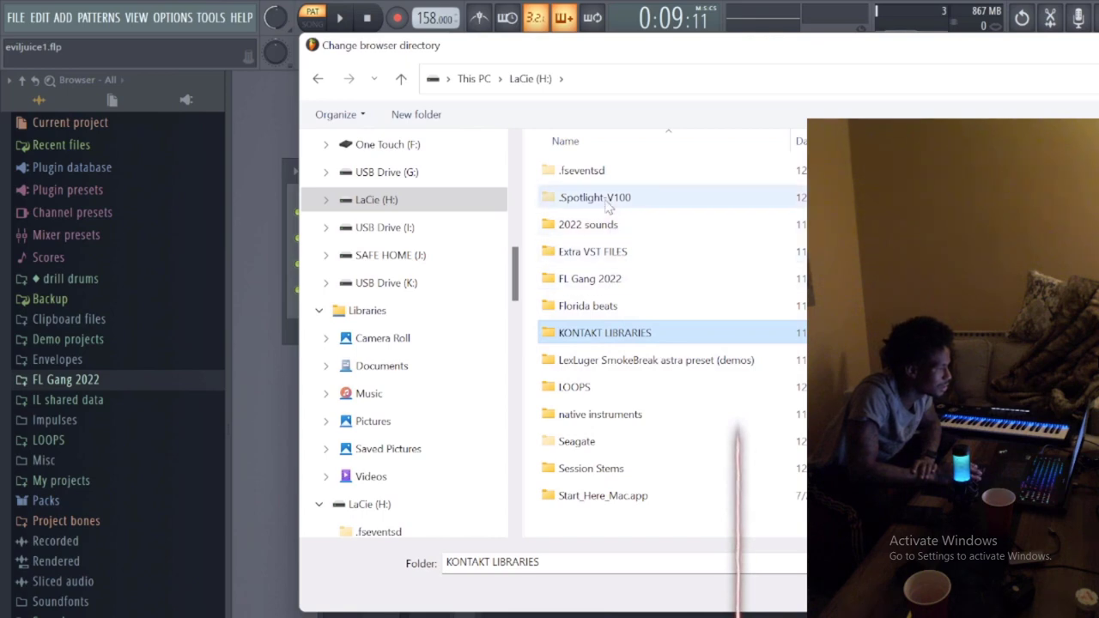
double_click(646, 282)
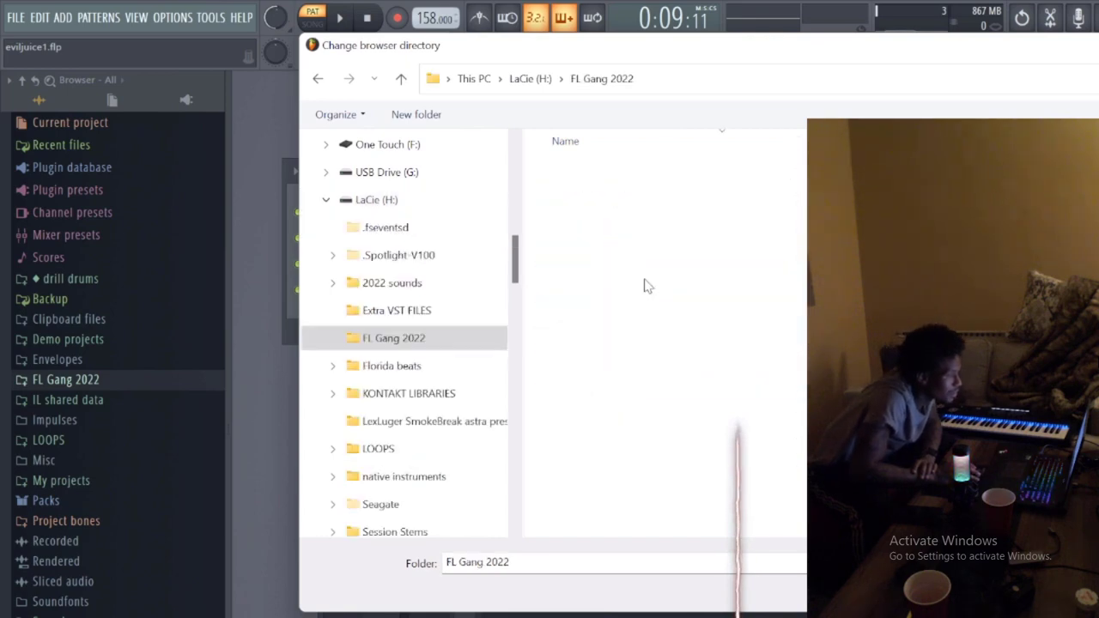
click(318, 78)
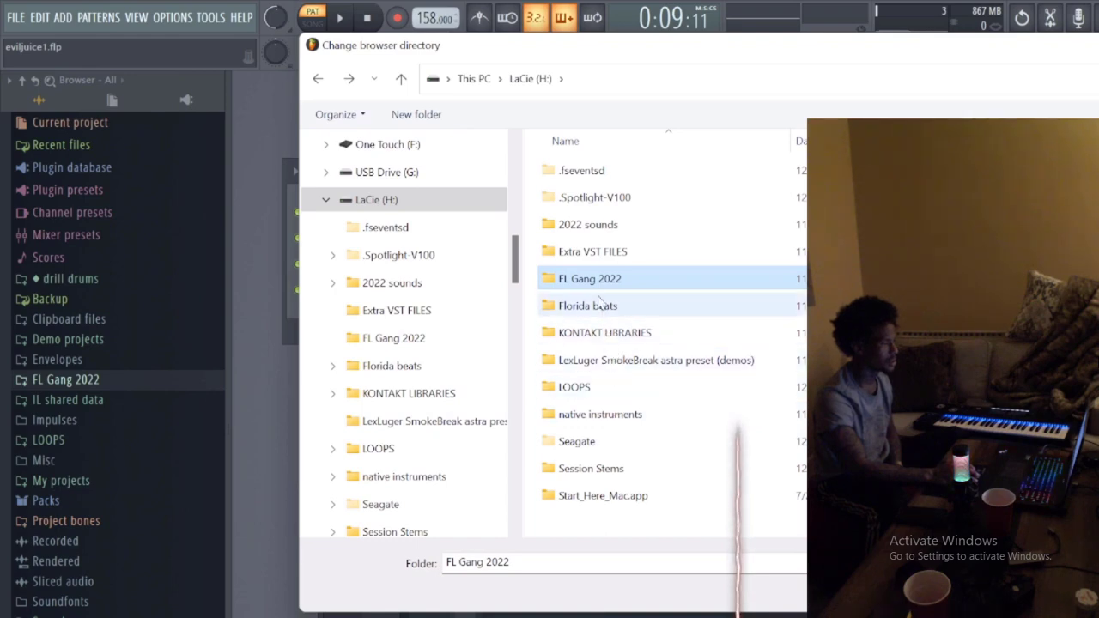
- Add the 2022 sounds folder from LaCie (H:) as a browser extra search folder and close the settings
double_click(601, 224)
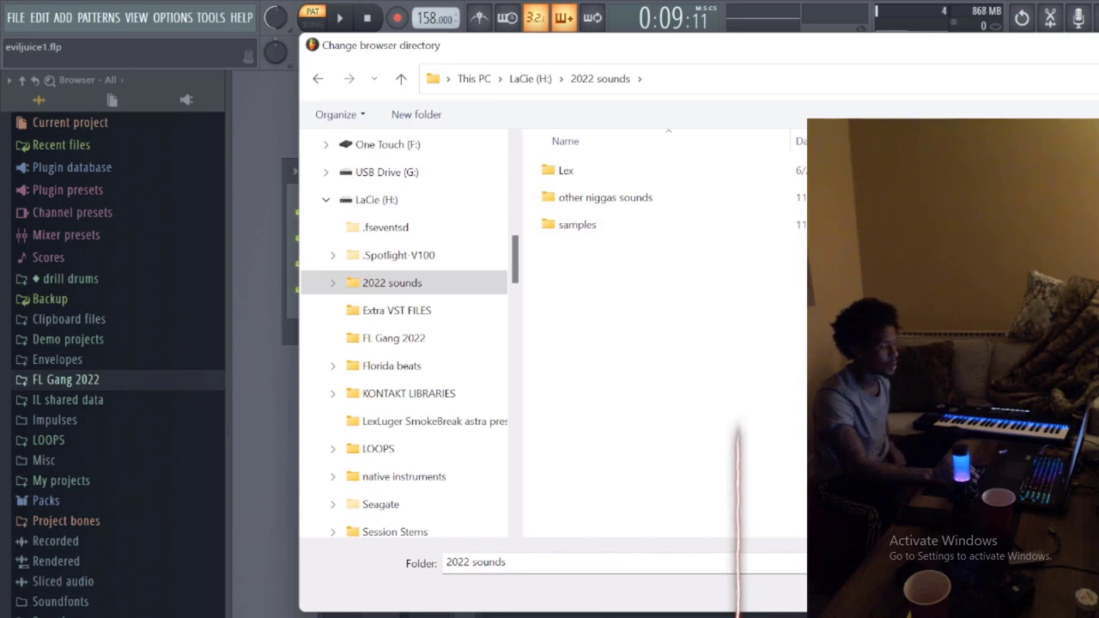
key(Return)
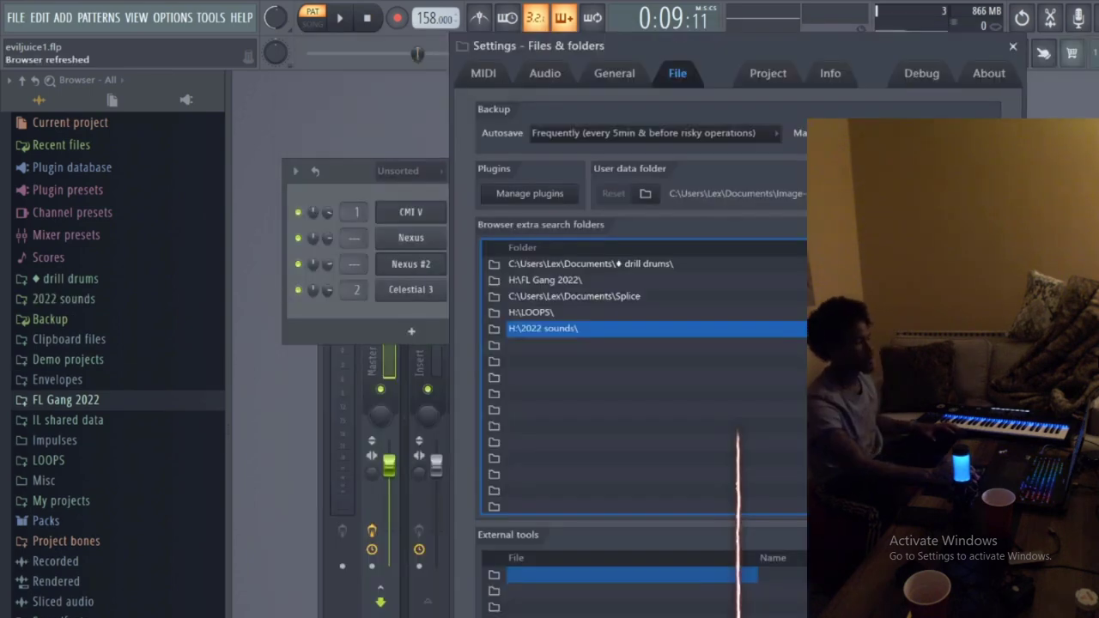
click(1014, 47)
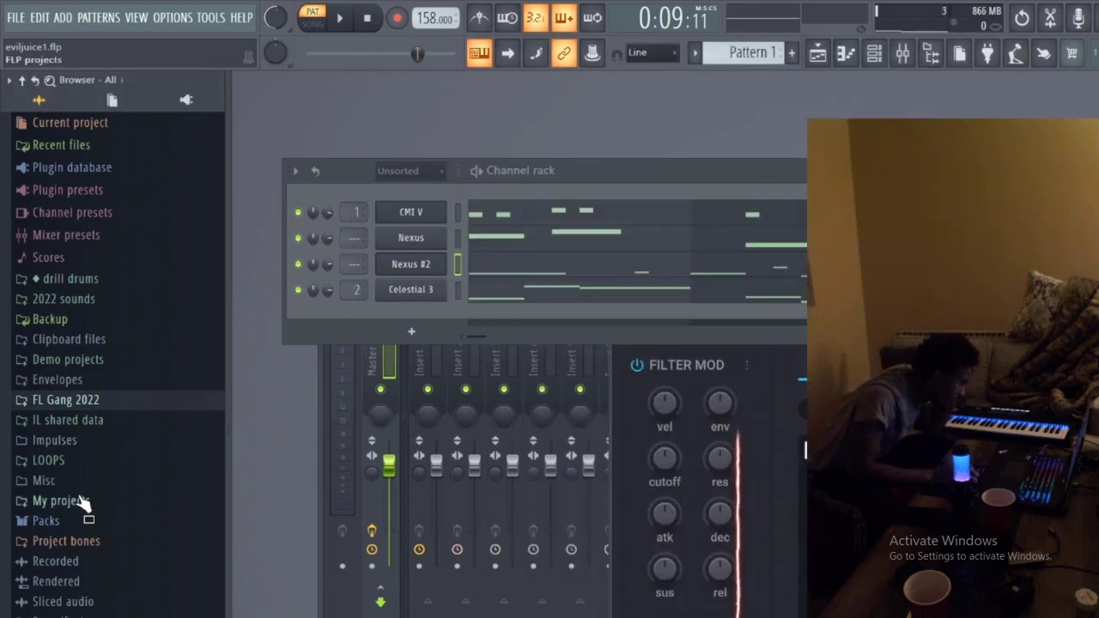
- Open the Pvlace folder inside LOOPS in the browser and look over its loops
click(49, 460)
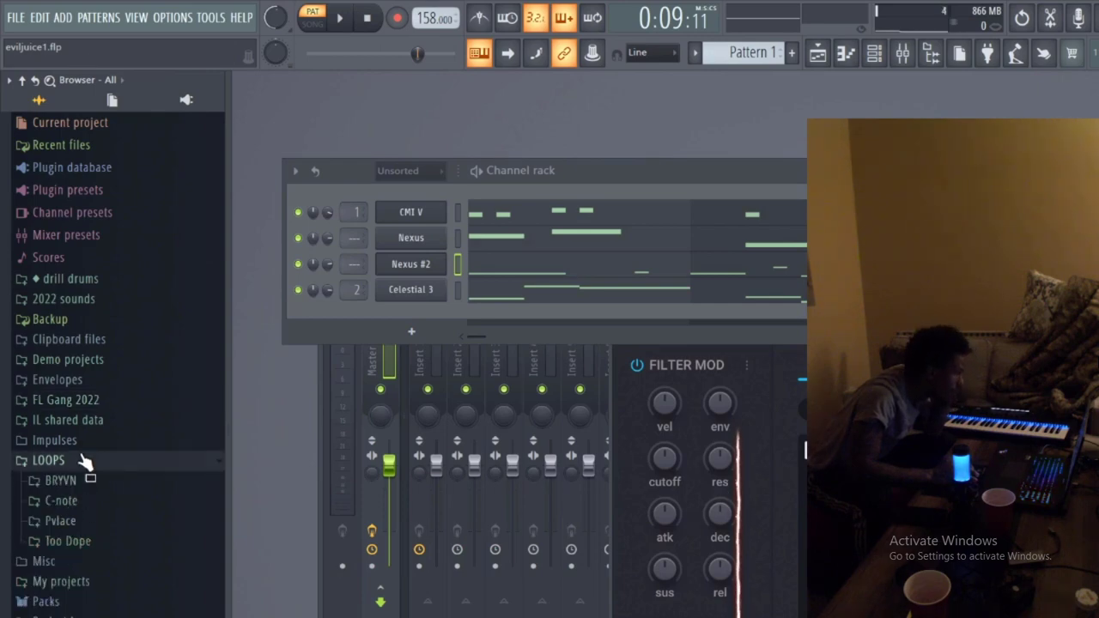
click(60, 521)
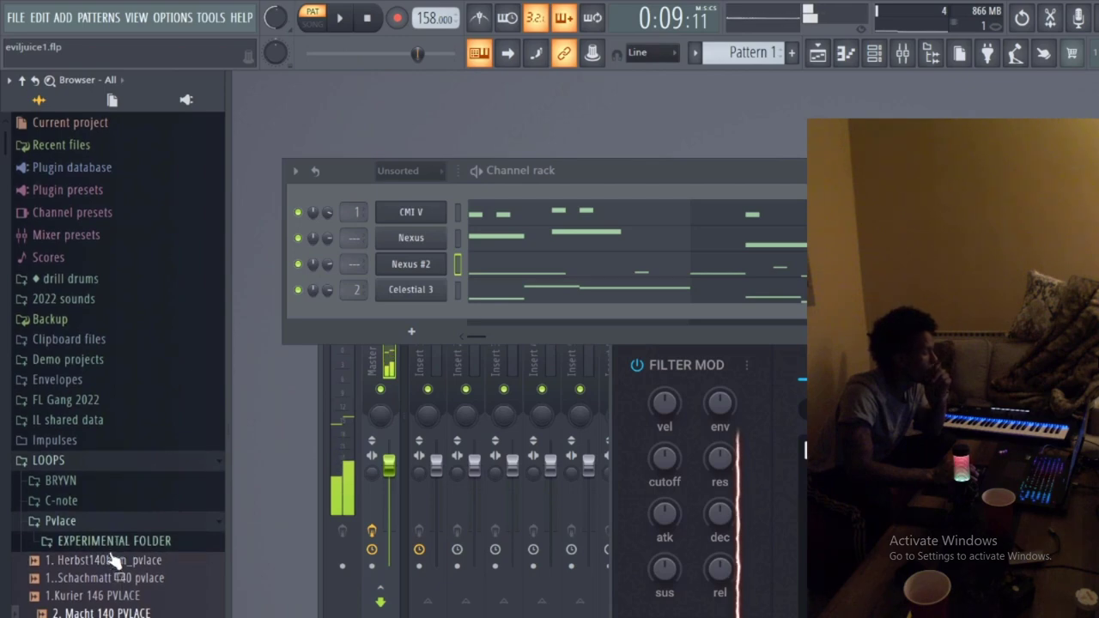
drag(110, 560, 97, 521)
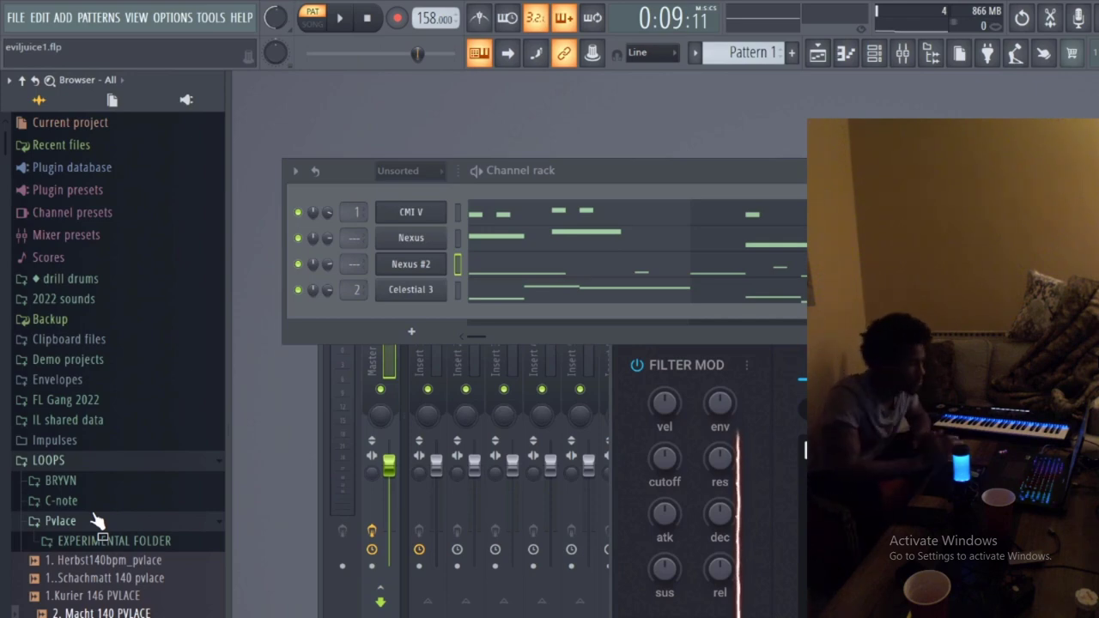
mouse_move(97, 521)
mouse_down()
mouse_move(150, 451)
mouse_move(101, 505)
mouse_up()
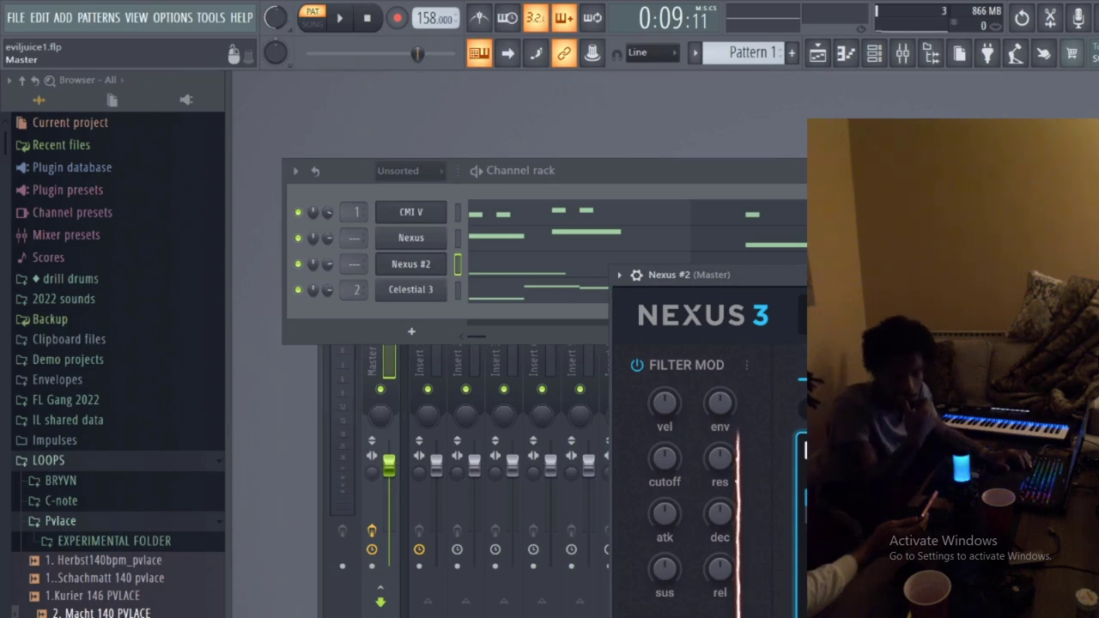
- Play the current pattern twice to listen to the layered melody, stopping it each time
key(space)
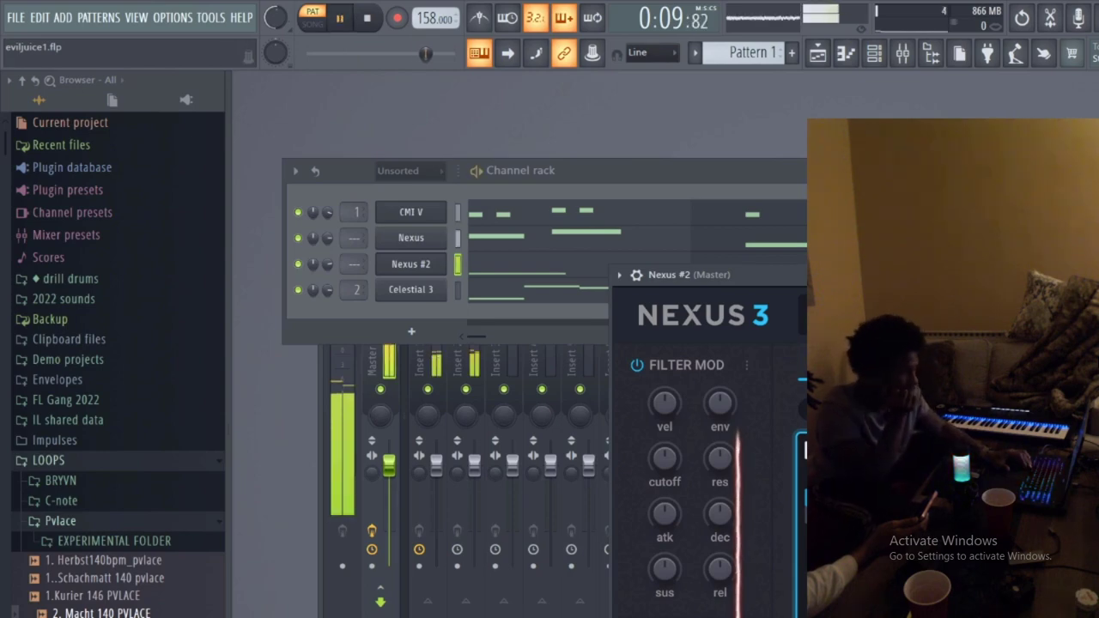
key(space)
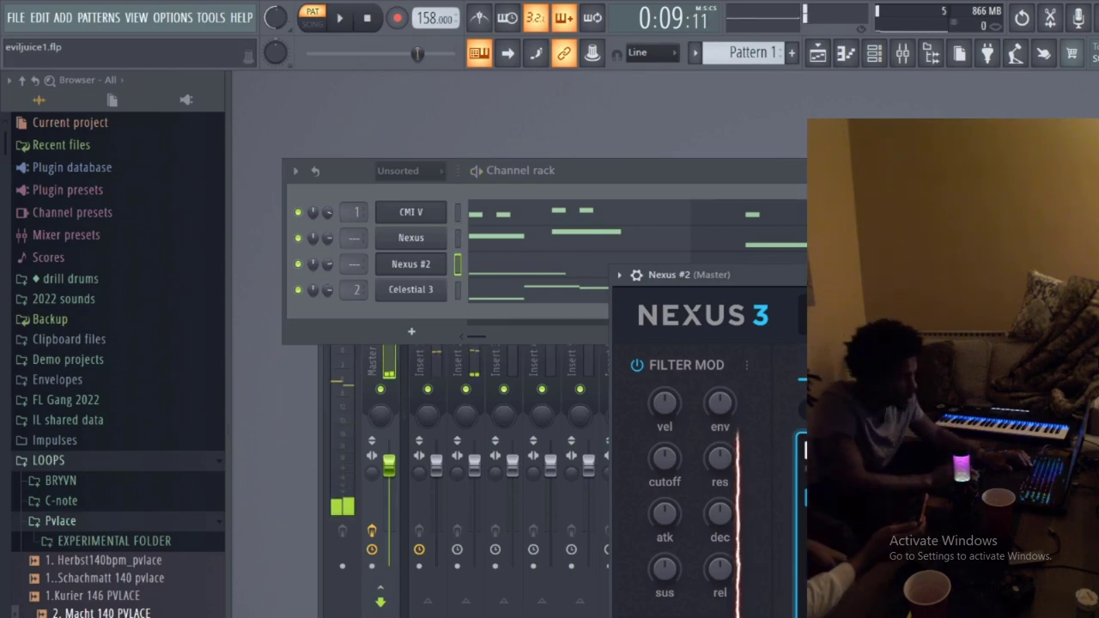
key(space)
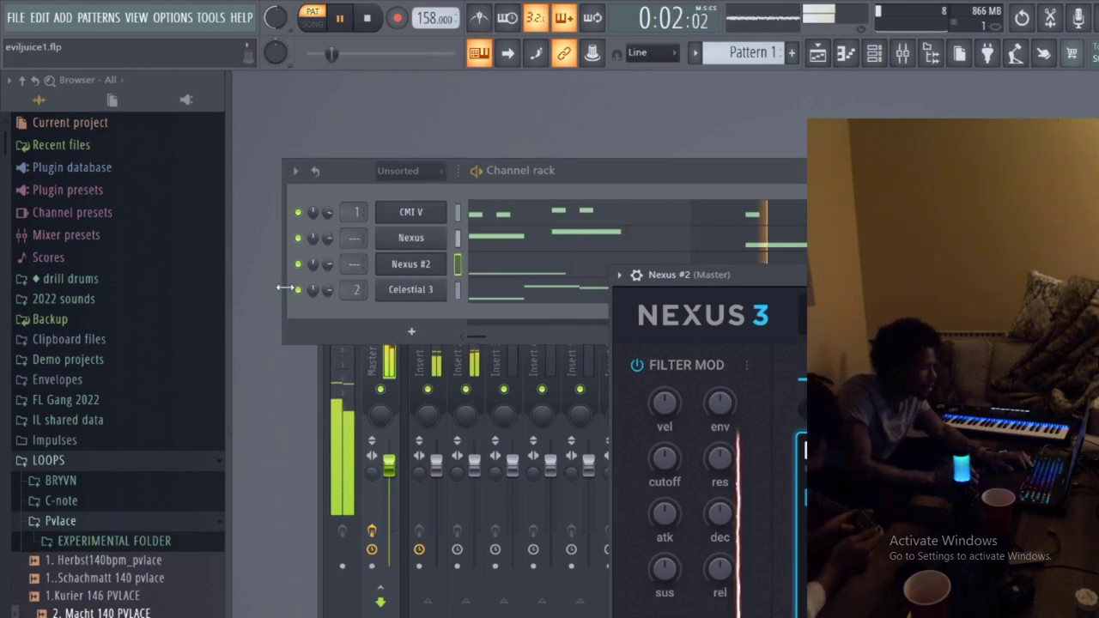
key(space)
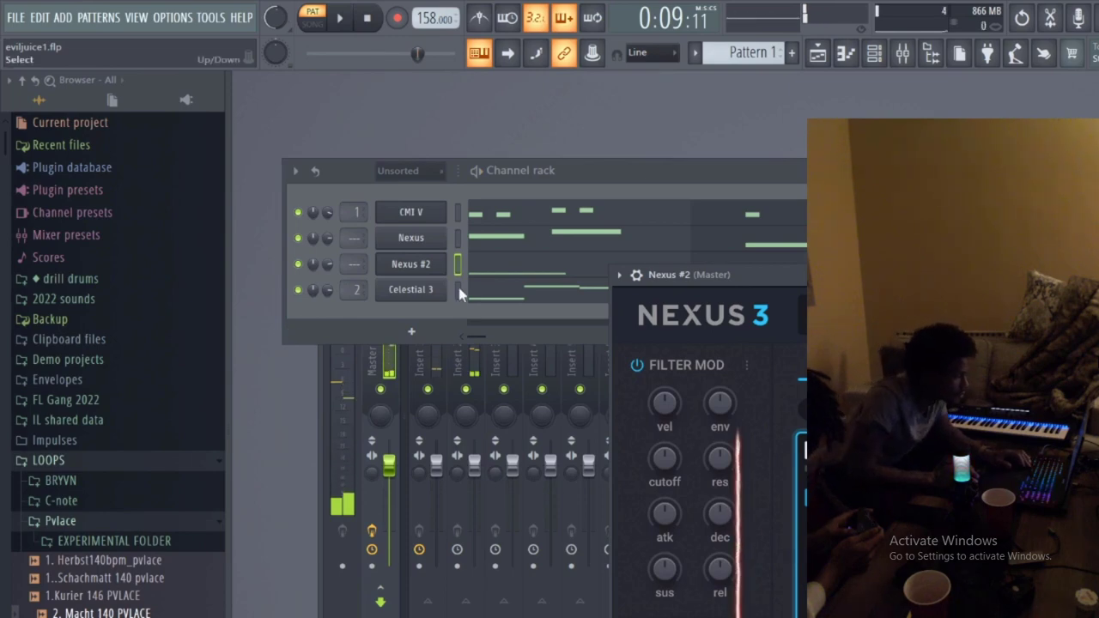
- Add a JUPITER-8(VST2 64bit) instrument as a new channel in the channel rack
click(413, 333)
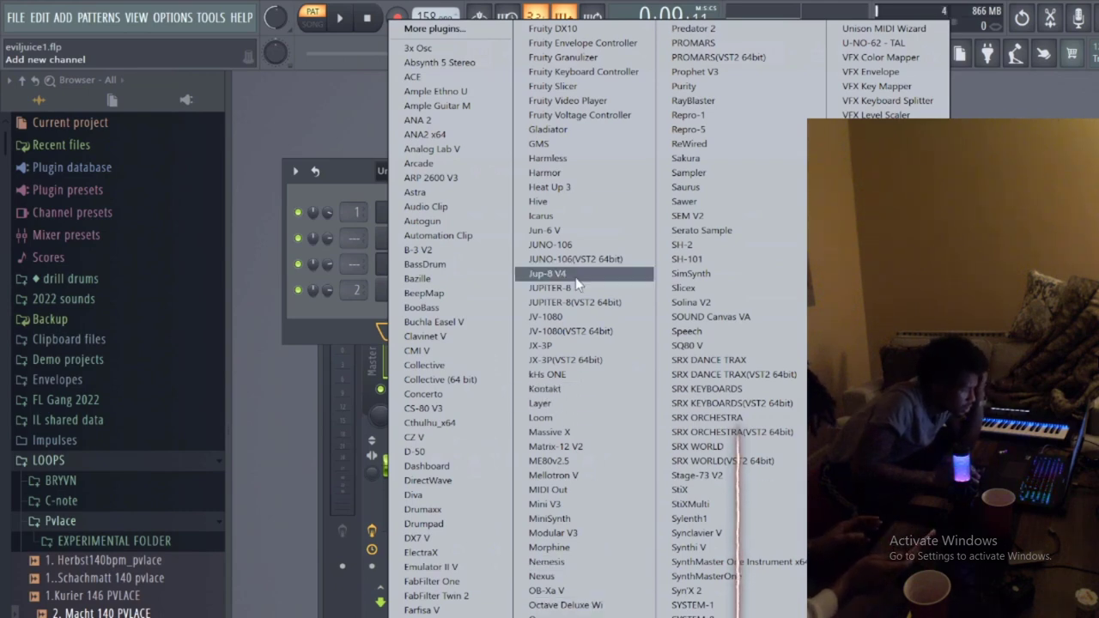
click(570, 304)
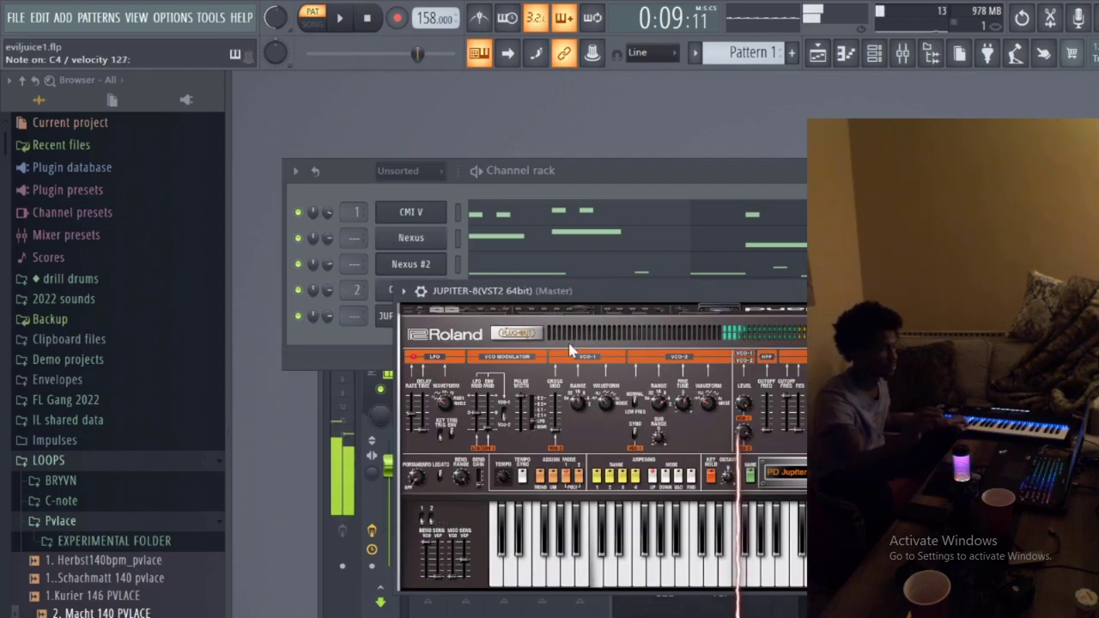
- Look through the Pvlace loops in the browser, and collapse the Pvlace and LOOPS folders
click(723, 161)
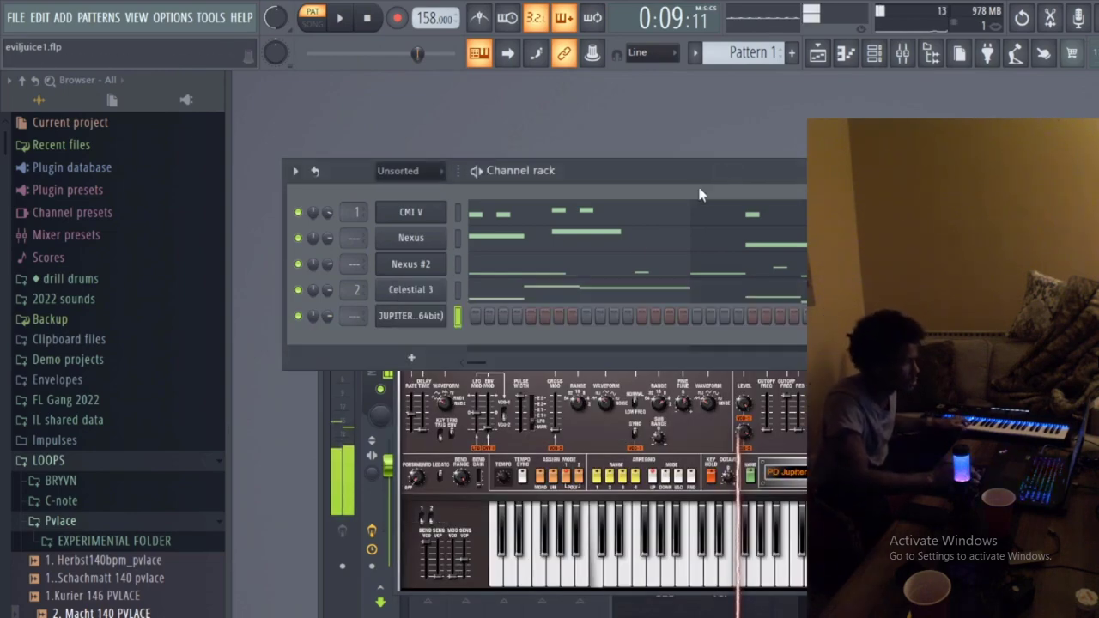
scroll(37, 446, down, 20)
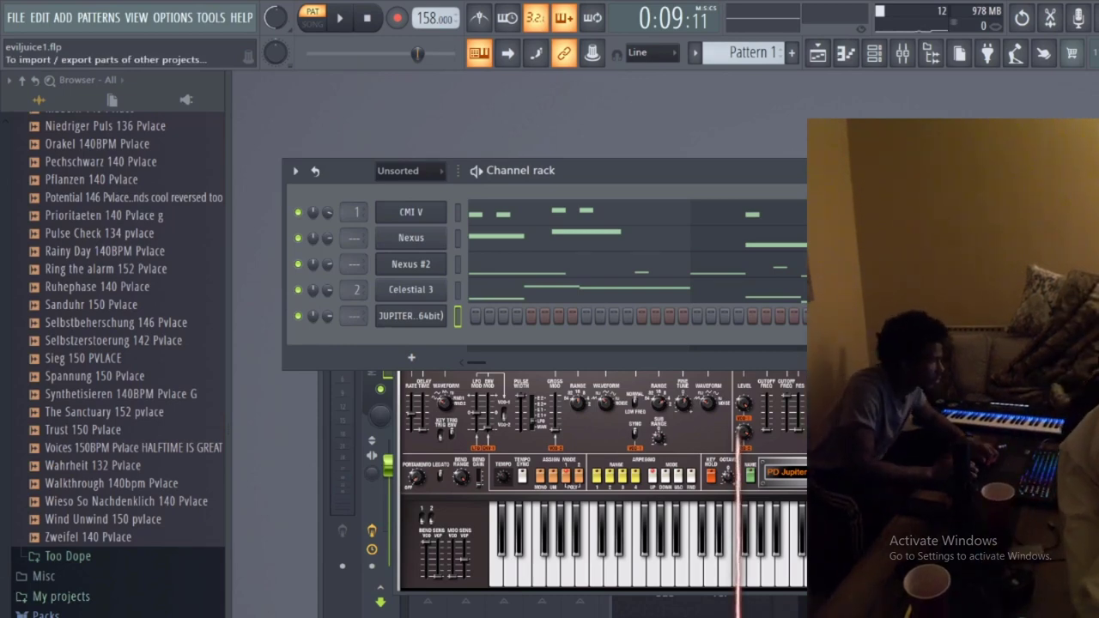
scroll(115, 344, up, 15)
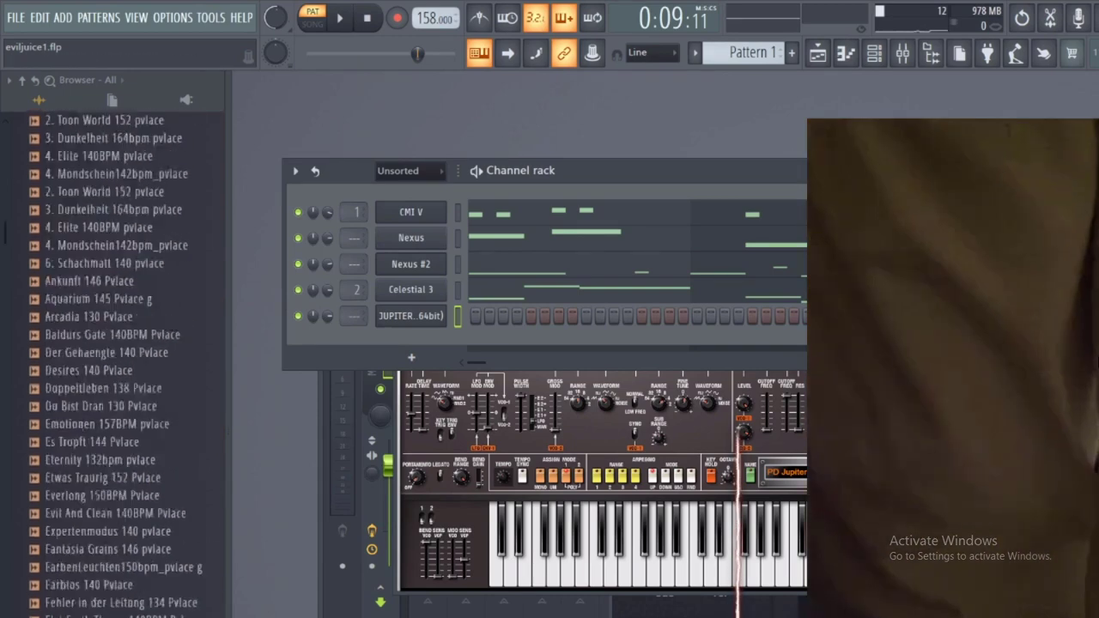
scroll(103, 488, up, 10)
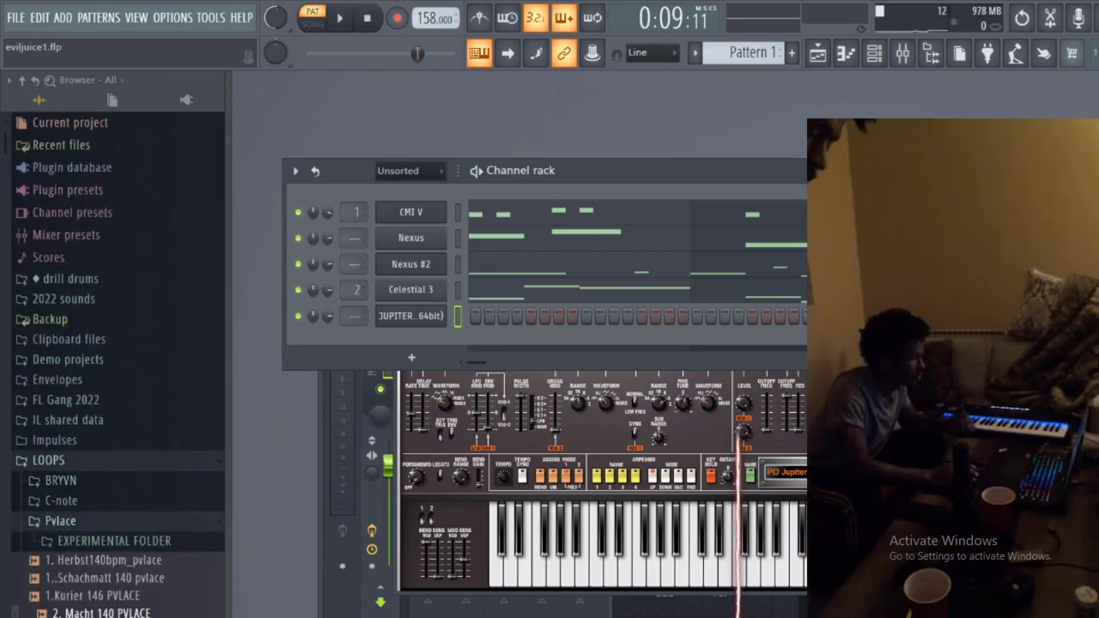
scroll(159, 545, down, 3)
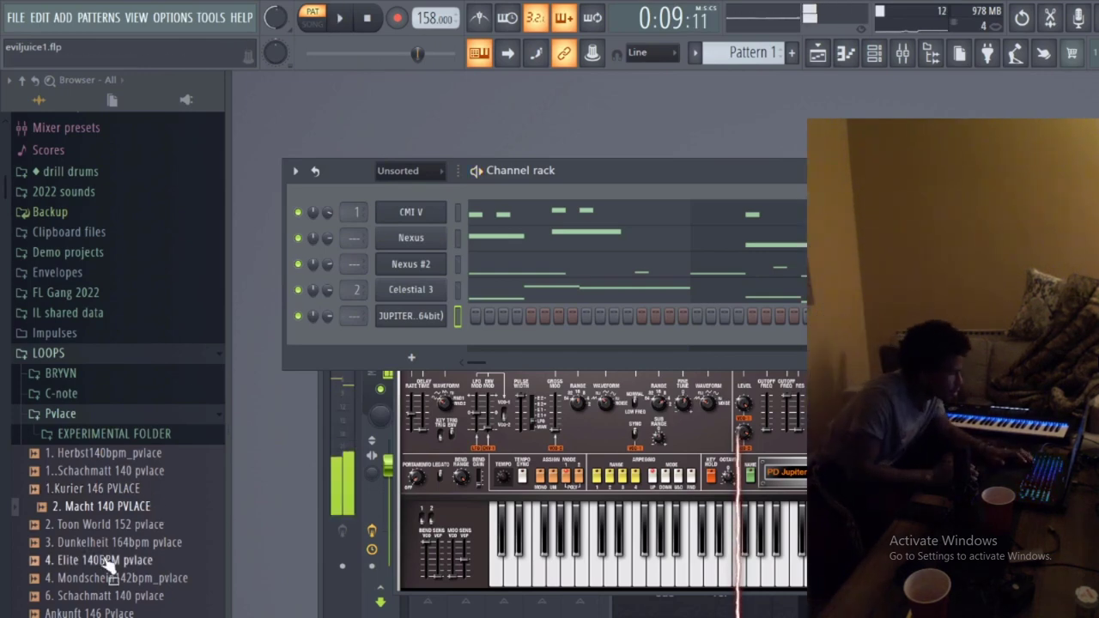
scroll(106, 559, down, 8)
scroll(94, 515, up, 8)
click(66, 415)
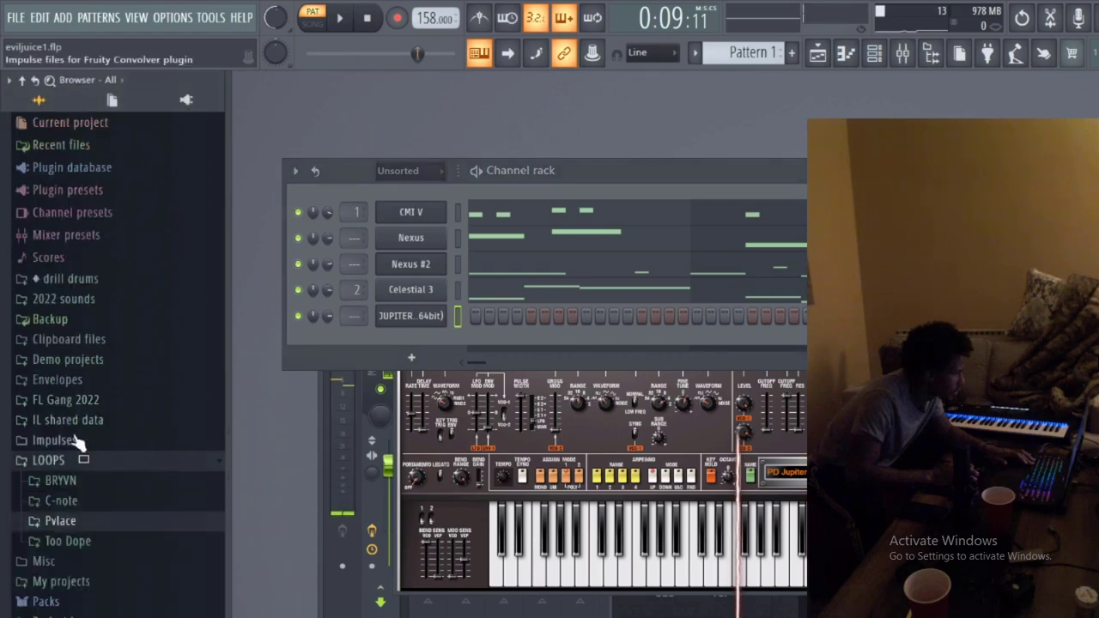
click(69, 462)
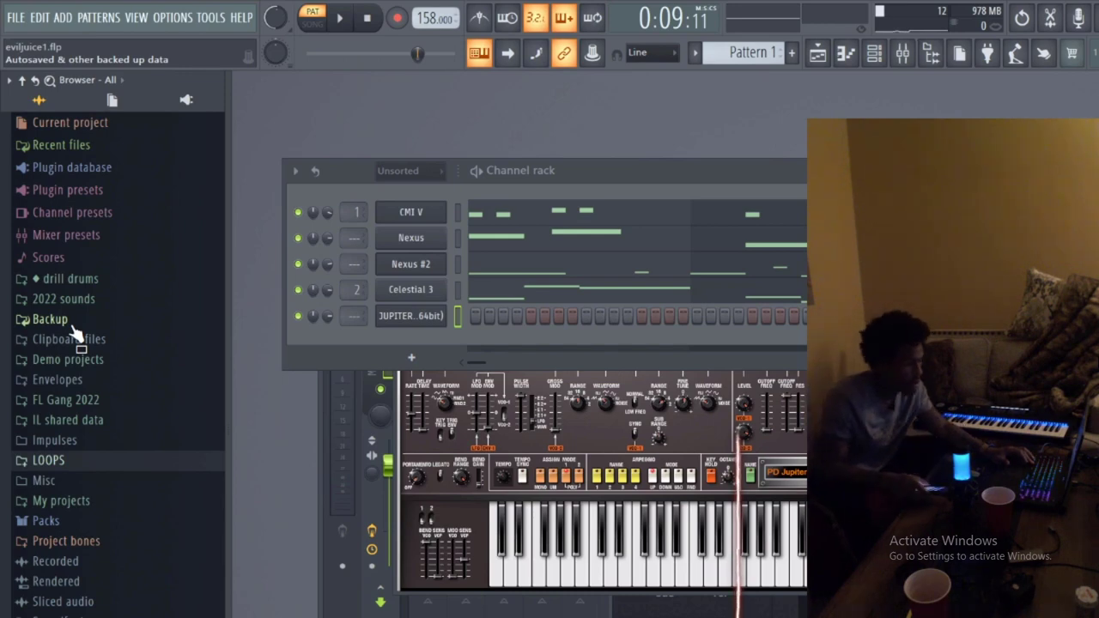
- Start pattern playback and open the MARIO drum kit folder within the 2022 sounds folder
key(space)
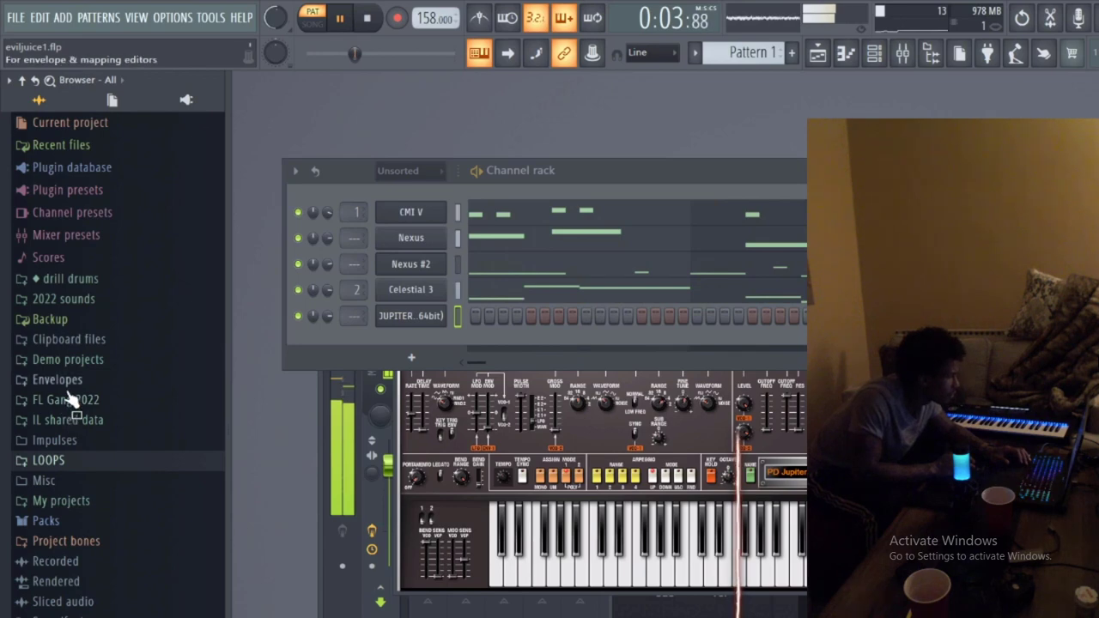
click(79, 298)
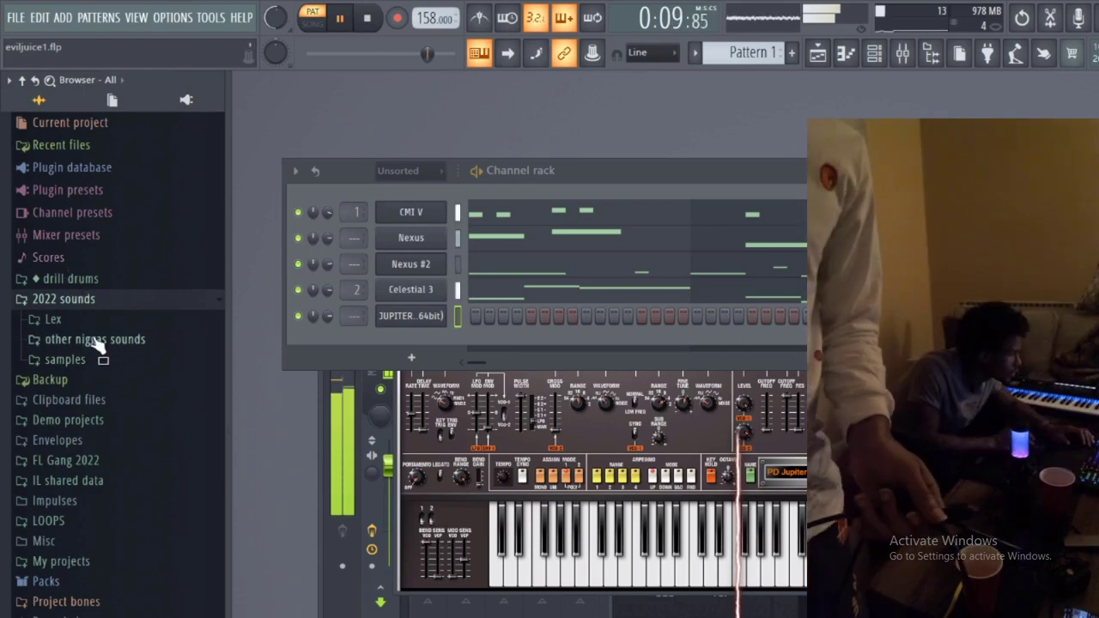
scroll(121, 434, down, 7)
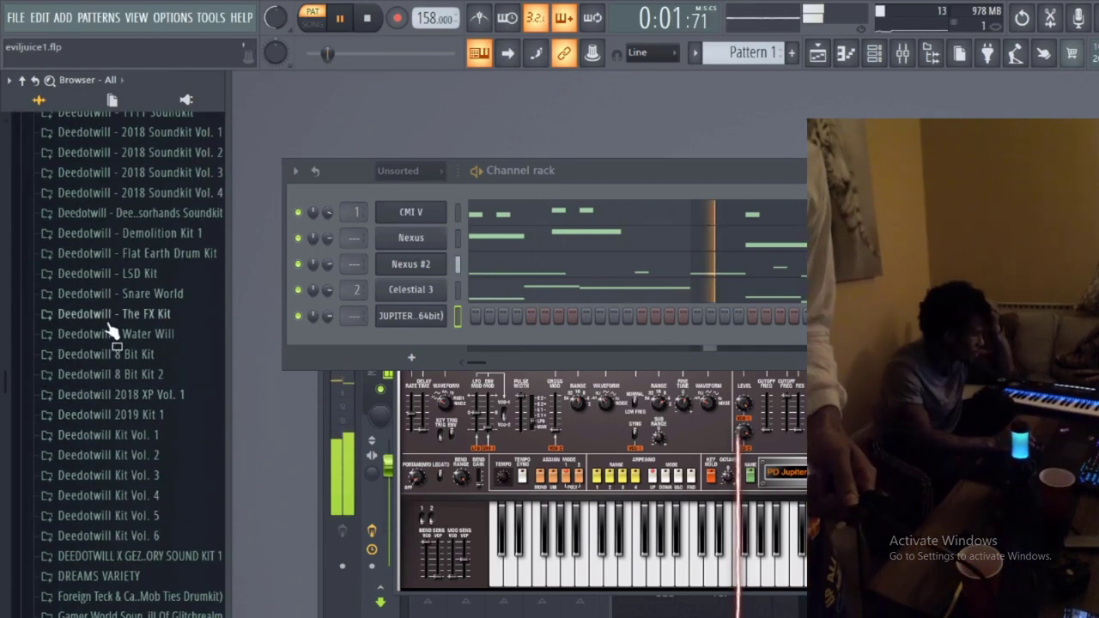
scroll(146, 412, down, 6)
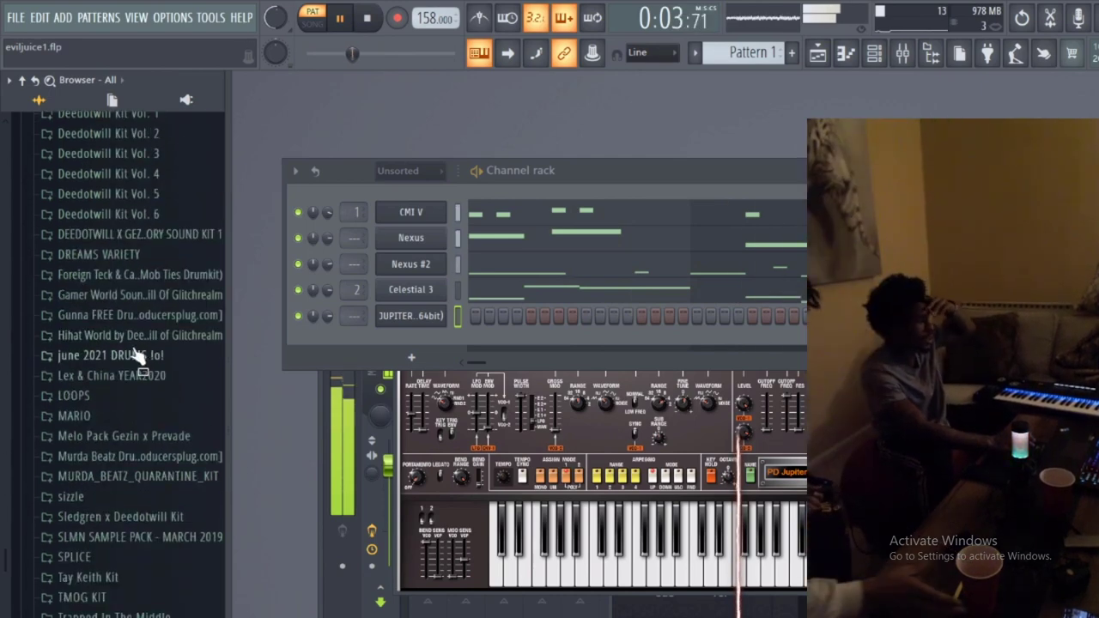
click(127, 418)
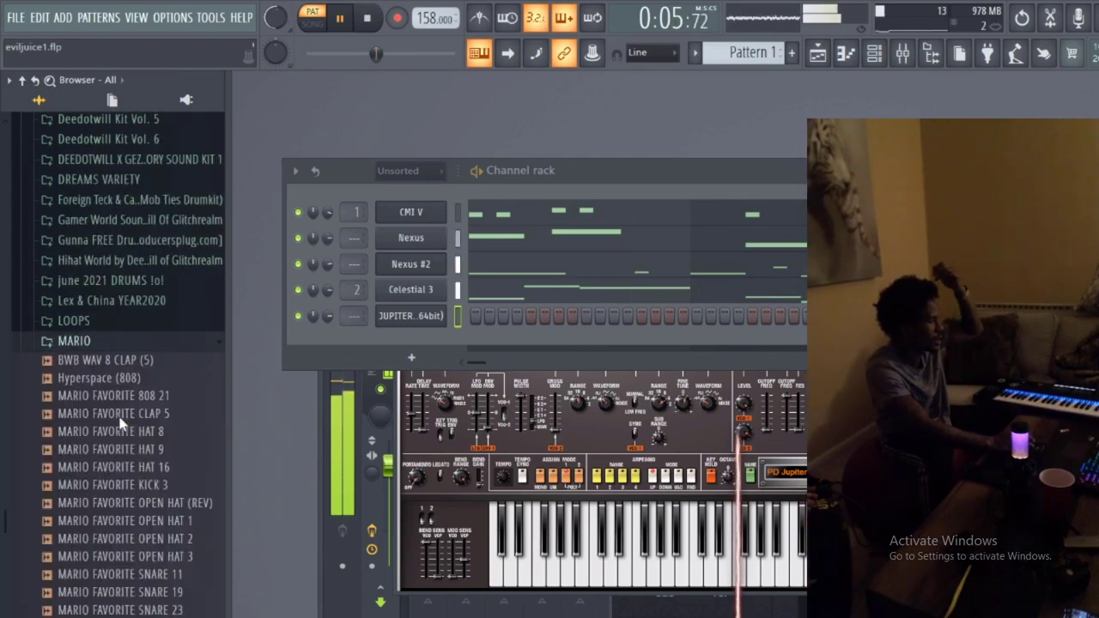
- Add MARIO FAVORITE HAT 16 as a new channel and fill its sequence on each 2 steps
drag(128, 437, 439, 344)
right_click(440, 342)
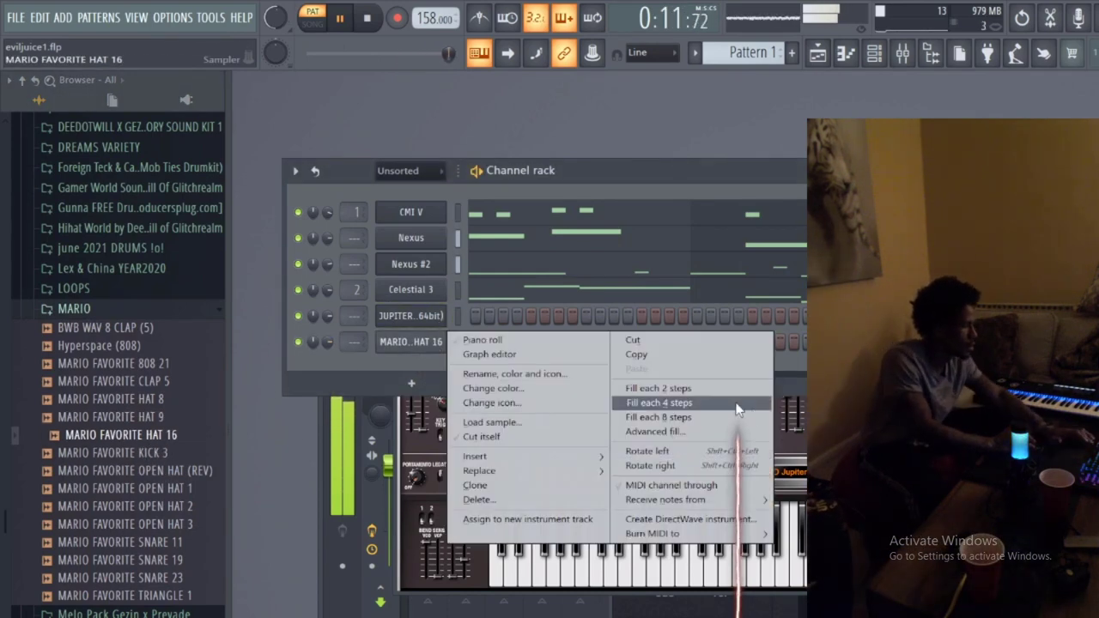
click(731, 389)
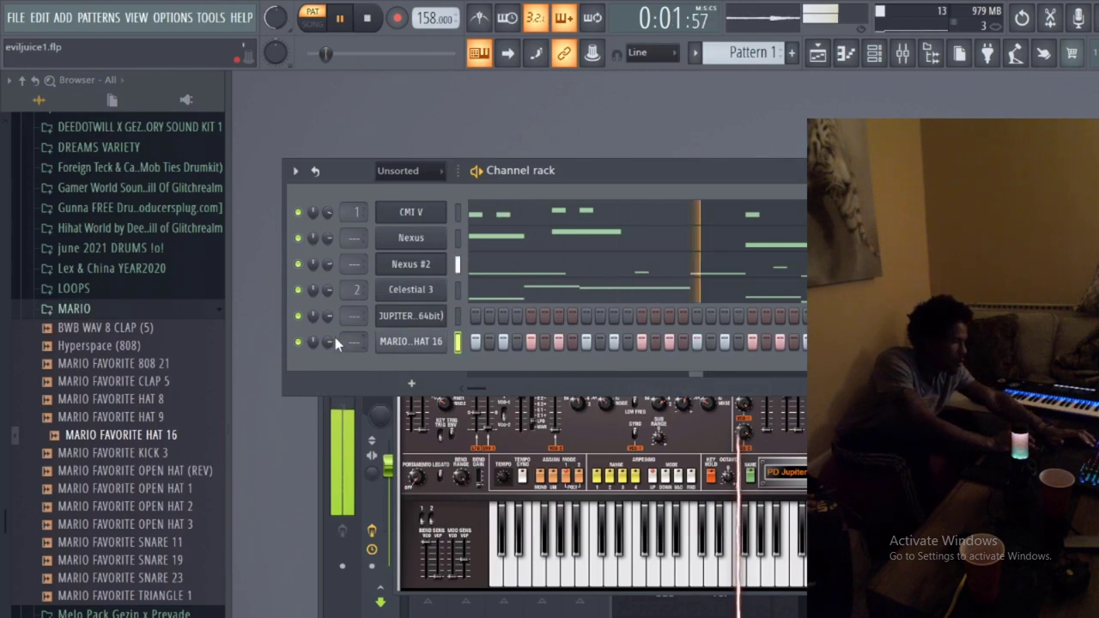
- Set the MARIO FAVORITE HAT 16 channel to cut itself in its miscellaneous settings and return to the channel rack
click(420, 341)
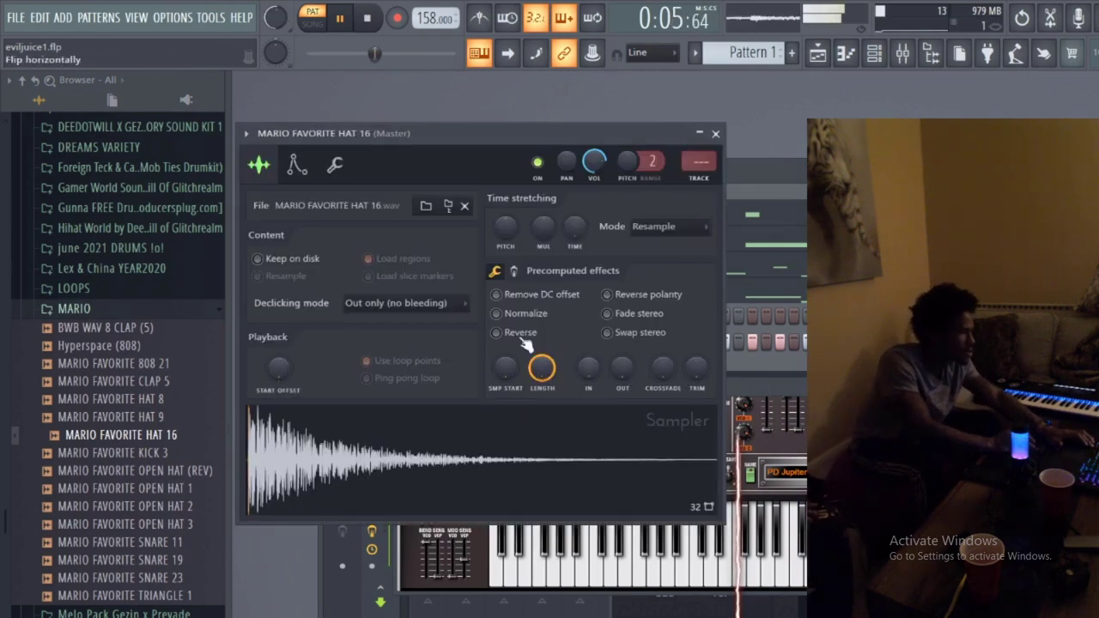
click(335, 164)
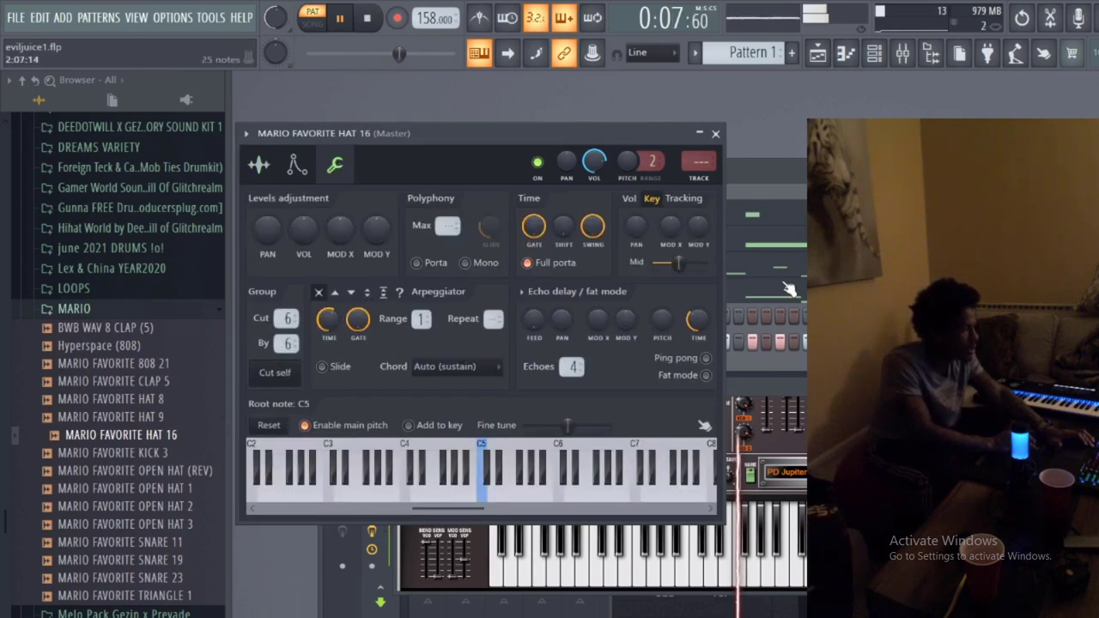
key(F6)
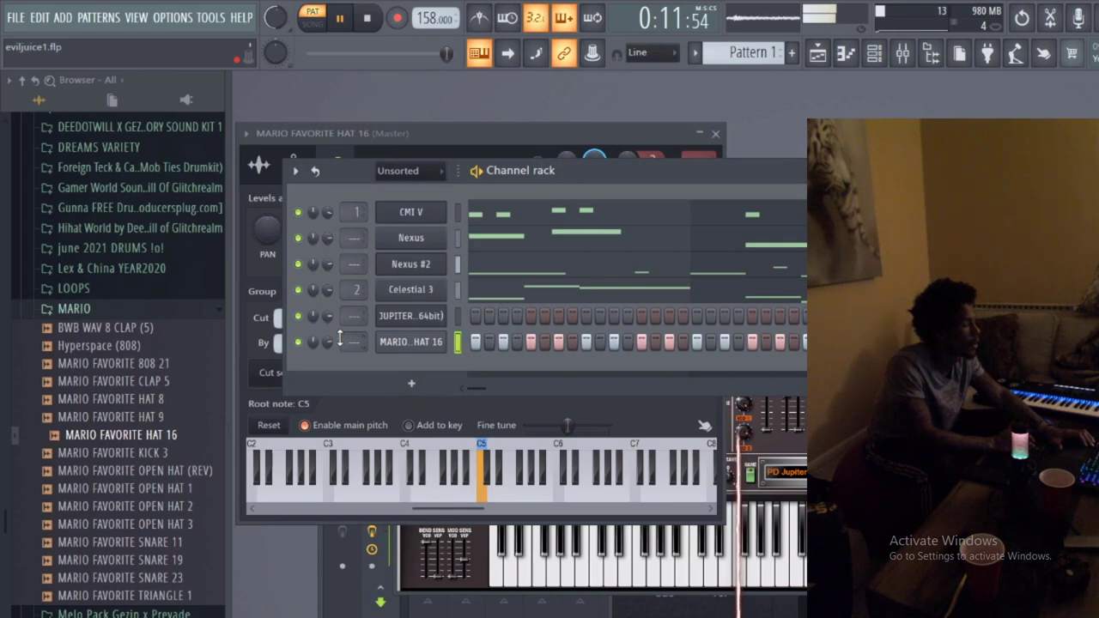
- Check the channel options of Celestial 3 and the cut group settings of the first Nexus channel
right_click(410, 296)
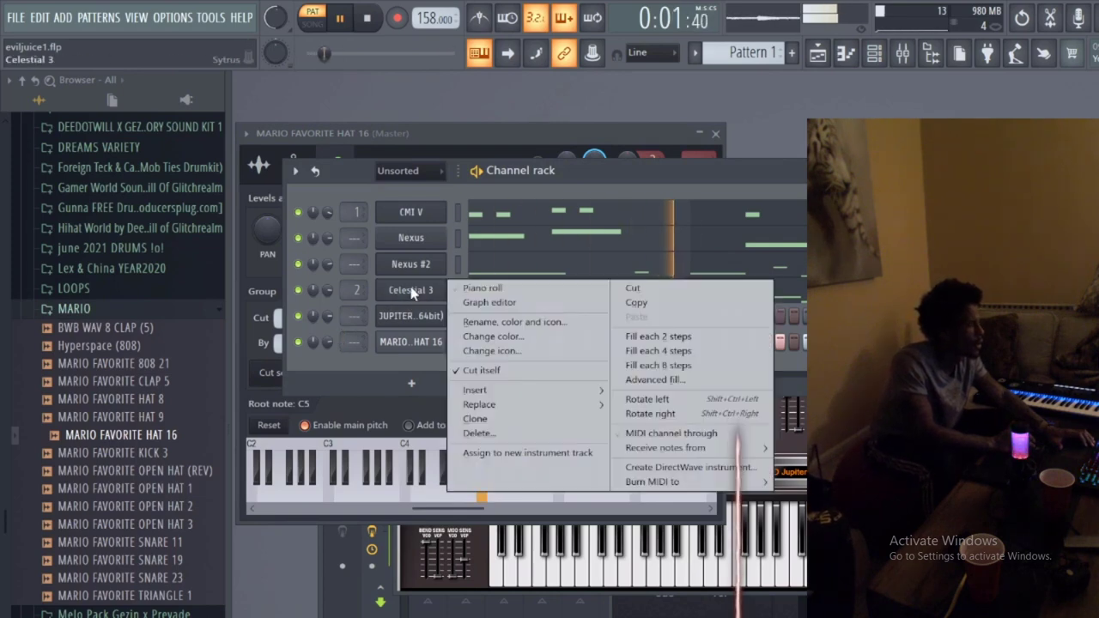
click(447, 243)
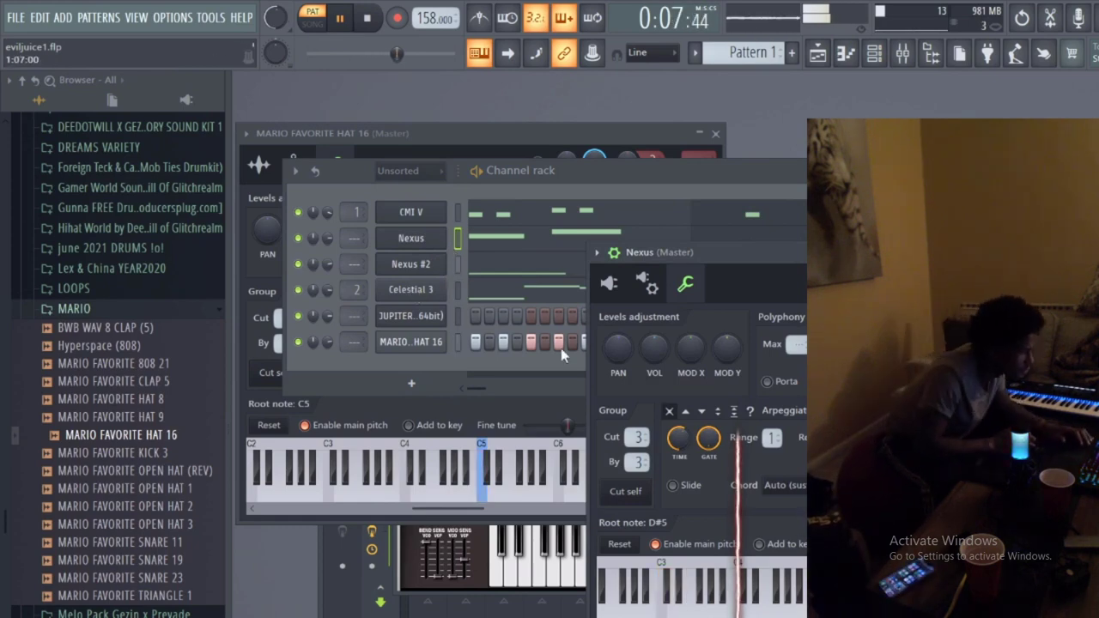
click(411, 342)
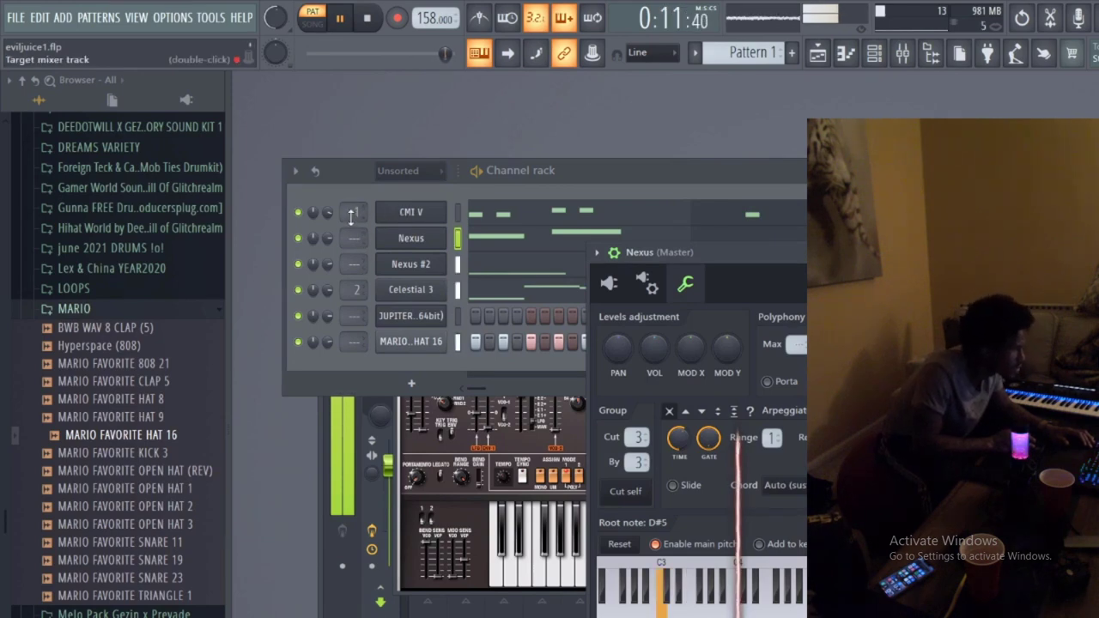
click(457, 212)
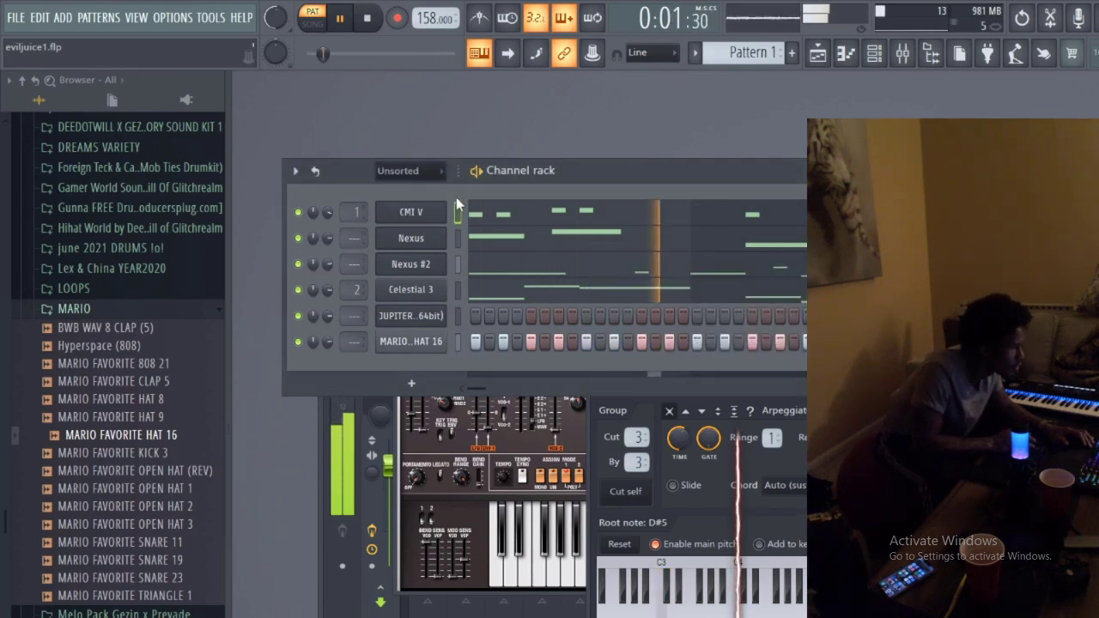
- Route the first Nexus channel to mixer track 1 and check the routing in the mixer
key(ctrl+a)
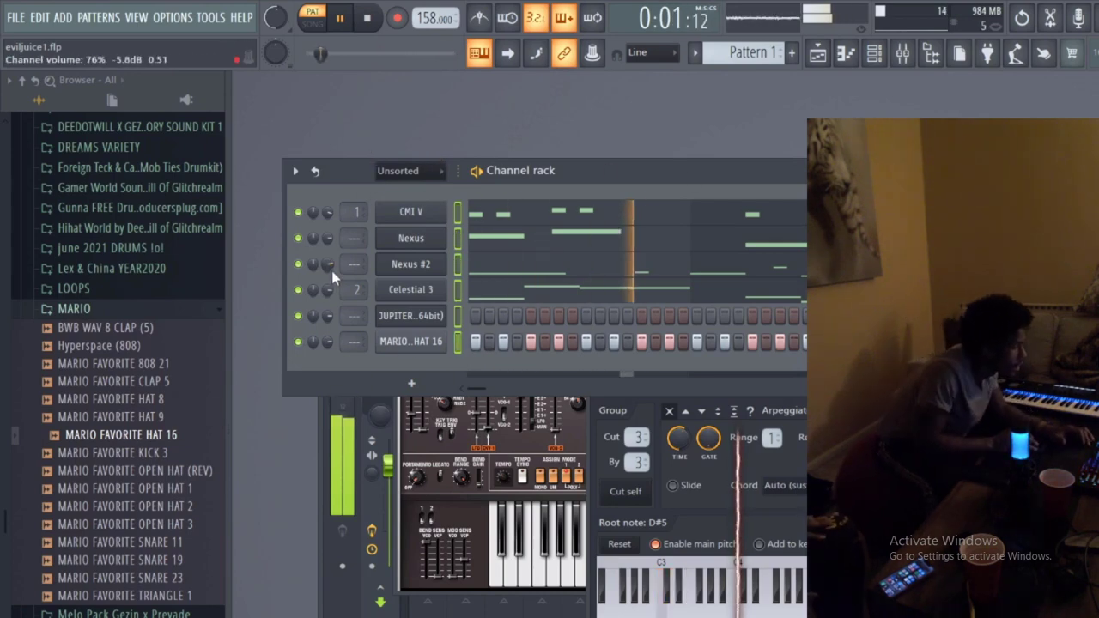
click(457, 212)
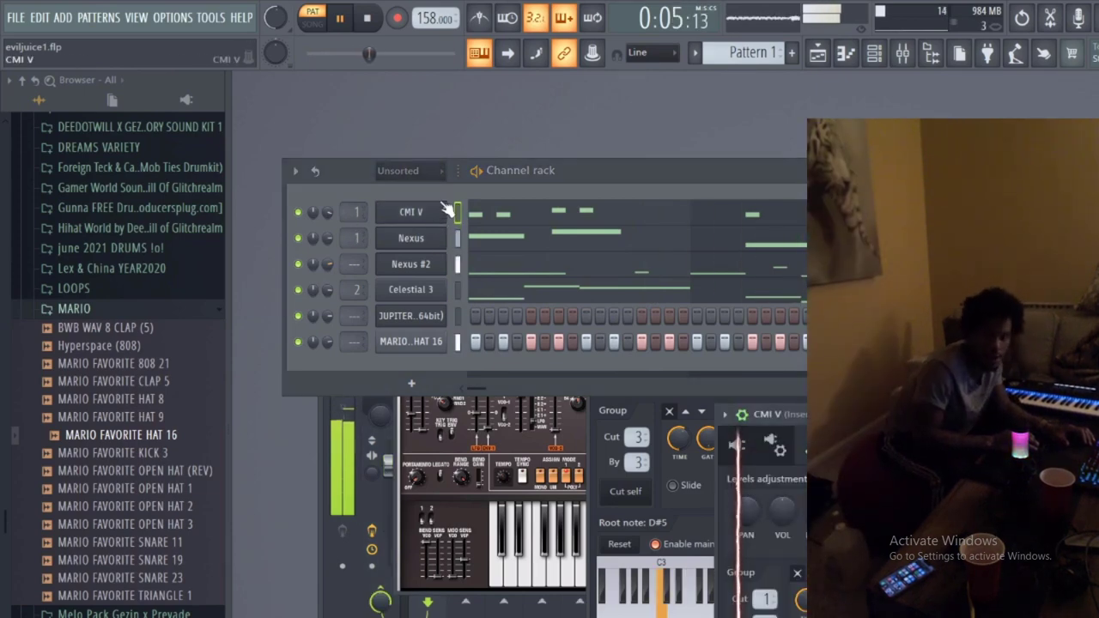
click(458, 212)
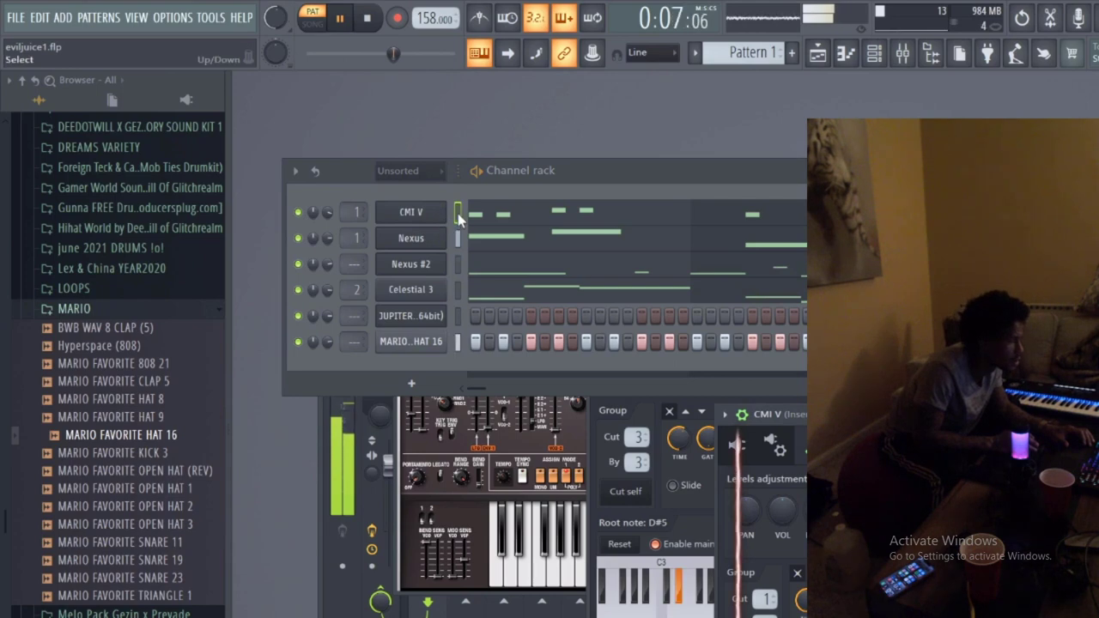
click(903, 53)
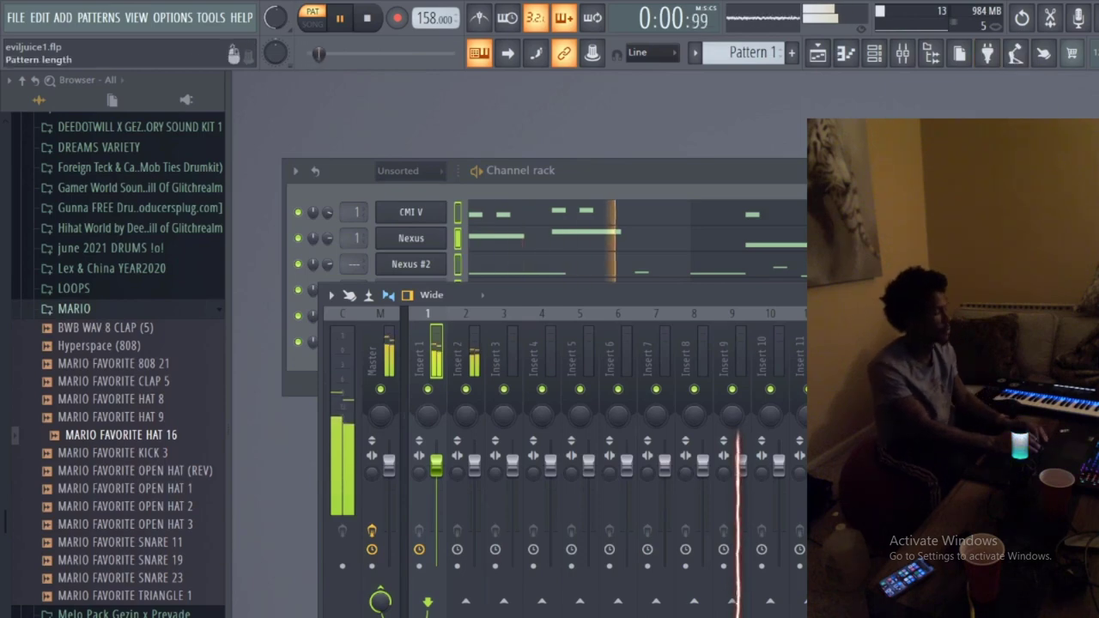
key(F9)
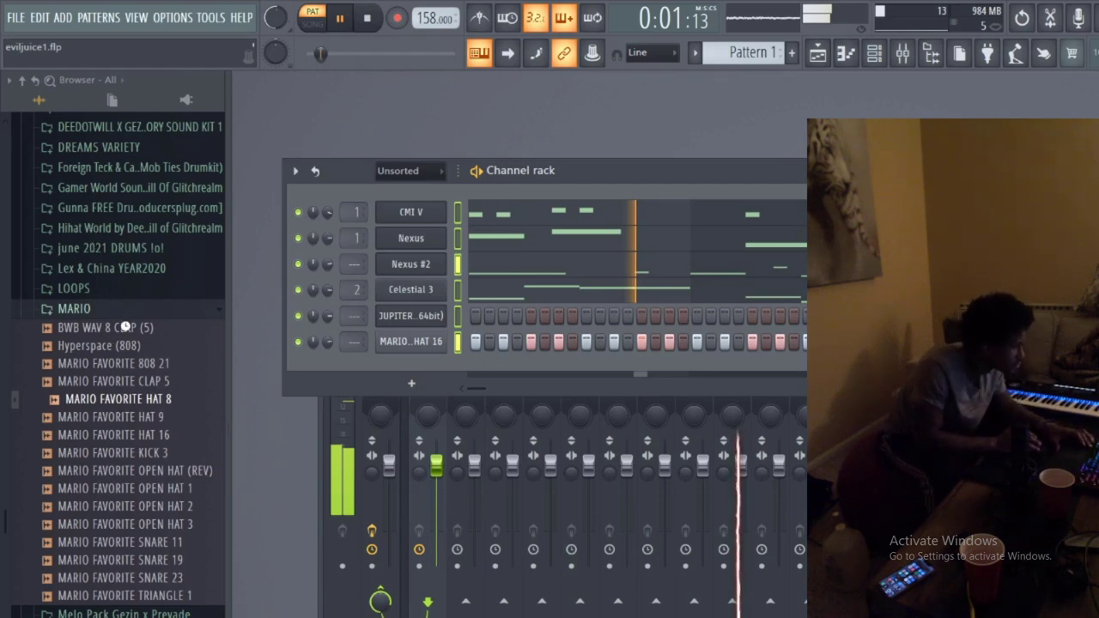
- Preview sounds in the MARIO kit and add Hyperspace (808) as a new channel routed to mixer track 1
click(114, 394)
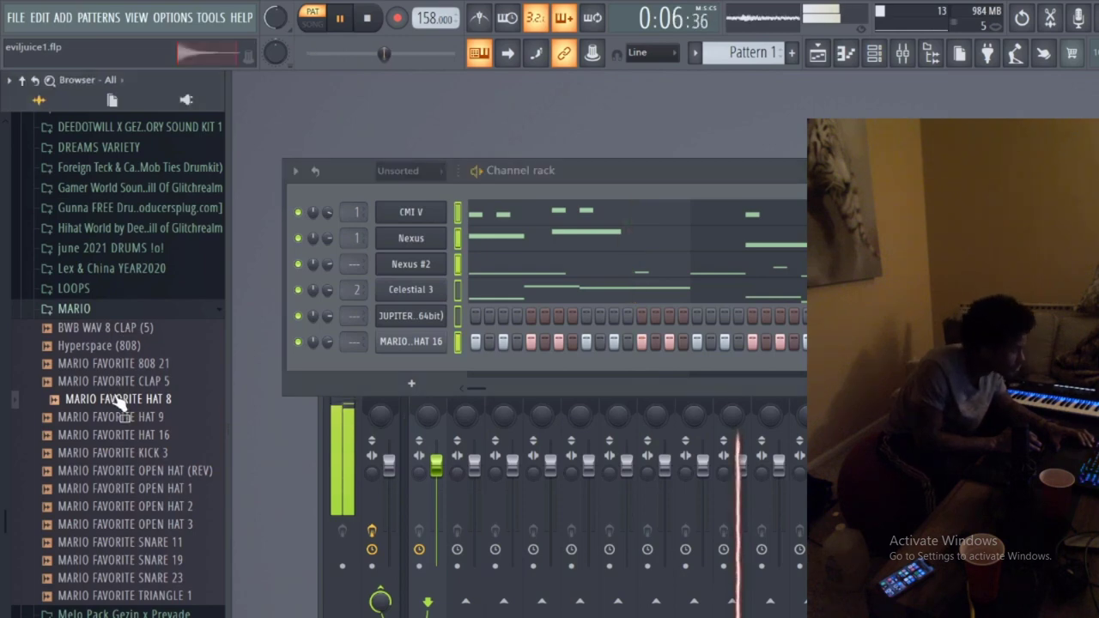
key(Up)
key(Up)
key(Up)
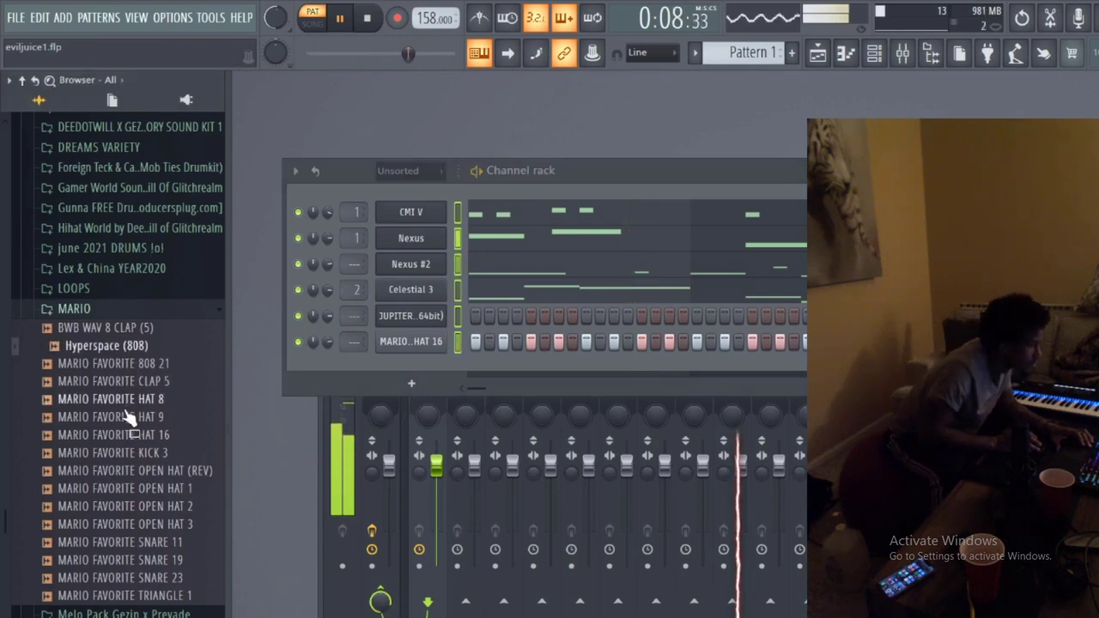
drag(124, 346, 425, 371)
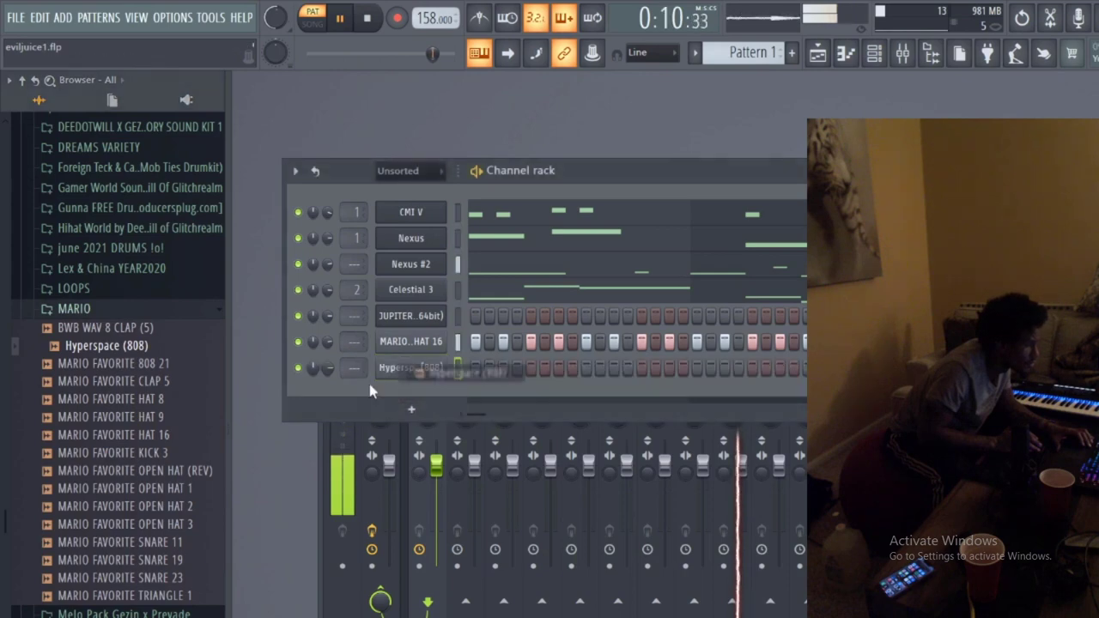
- Preview MARIO FAVORITE SNARE 23 and MARIO FAVORITE TRIANGLE 1 in the MARIO folder
scroll(357, 368, down, 11)
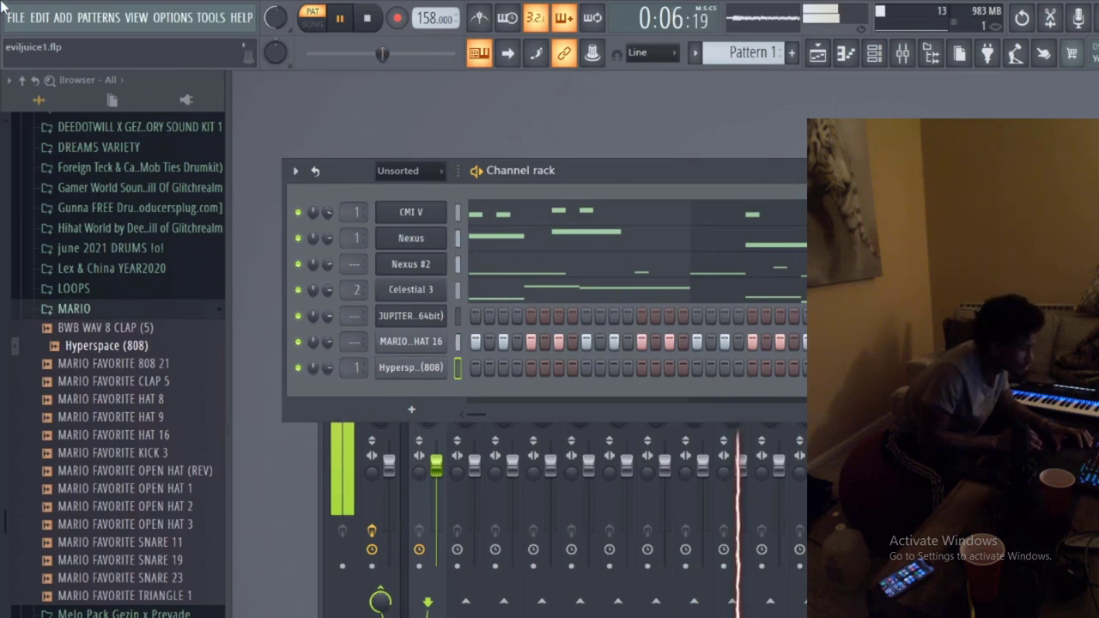
click(98, 579)
click(101, 596)
drag(101, 601, 118, 527)
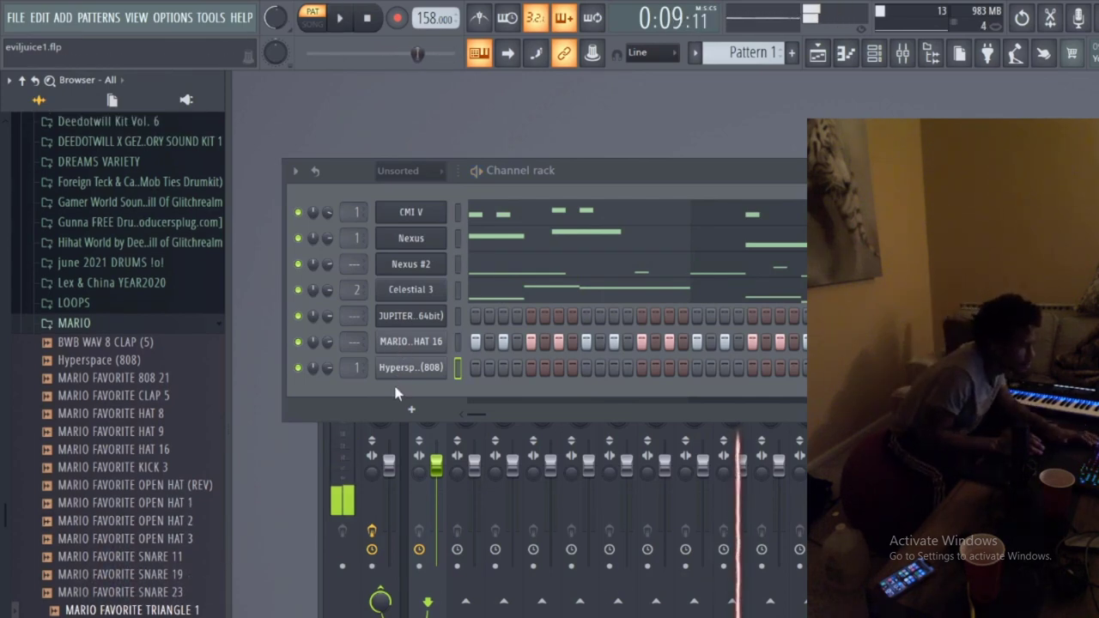
- Set the Hyperspace (808) channel to cut itself when retriggered and return to the channel rack
click(411, 368)
click(360, 189)
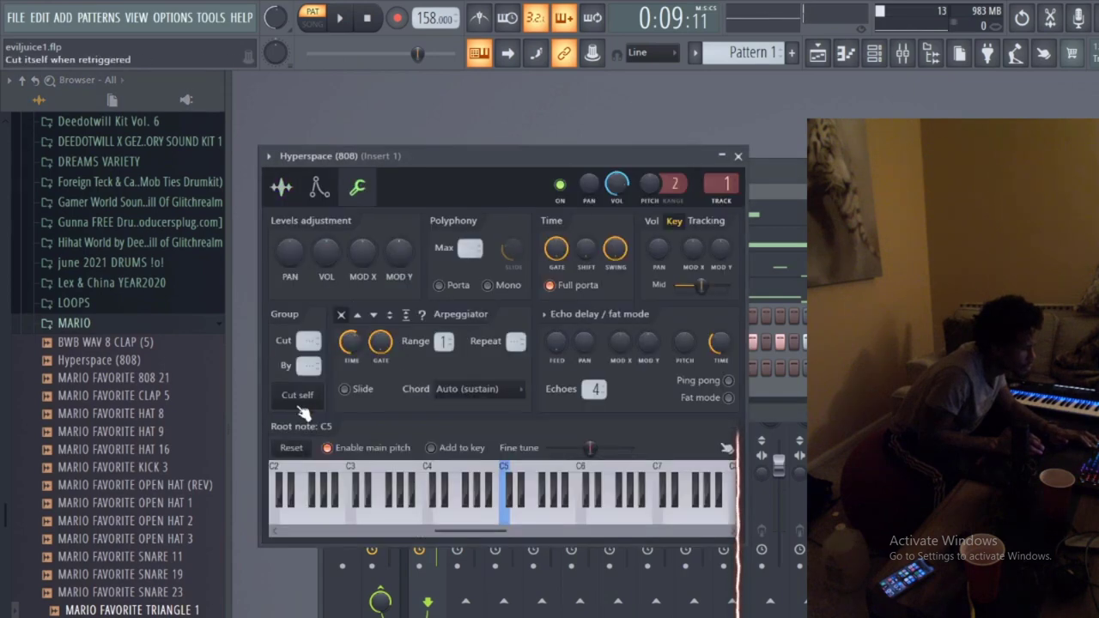
key(F6)
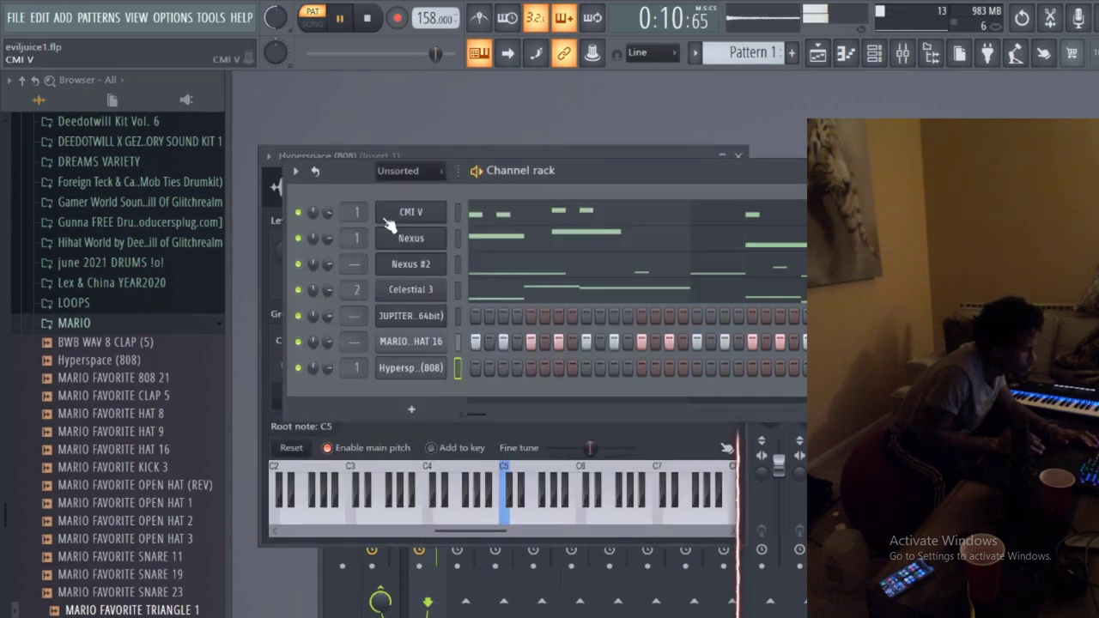
- Reset mixer track 1 to default and route the selected channel to it
key(Escape)
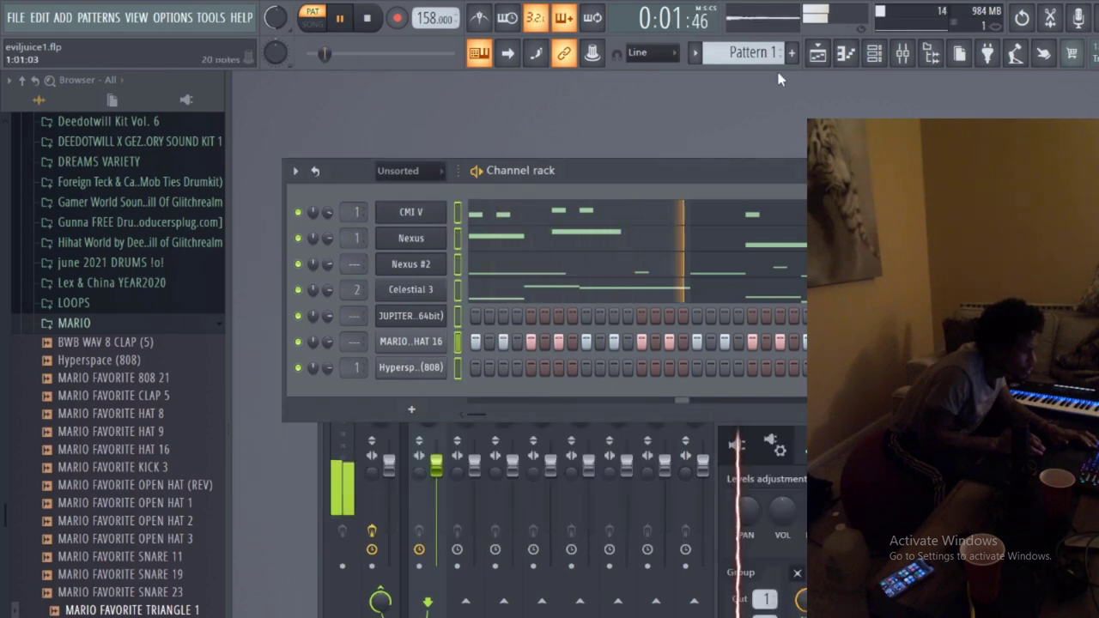
click(874, 53)
right_click(434, 383)
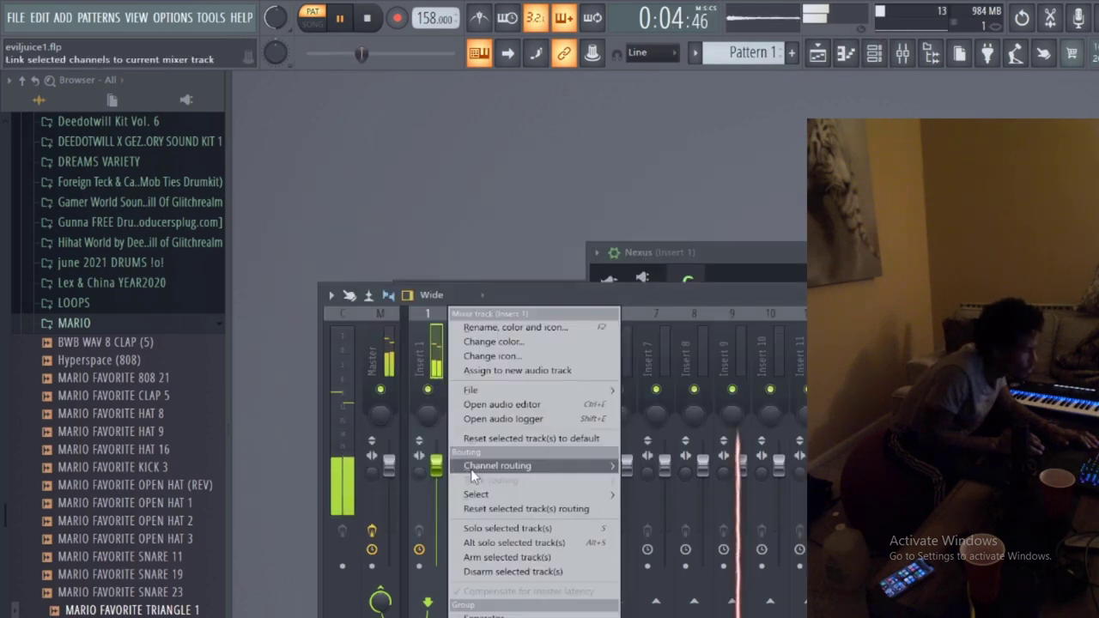
click(490, 441)
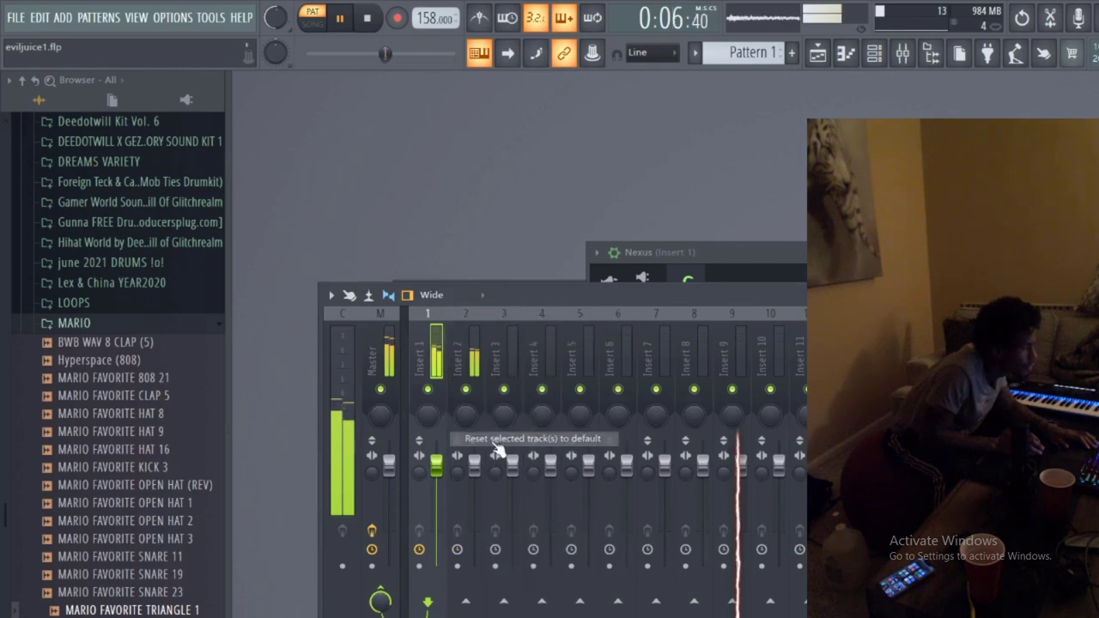
key(Return)
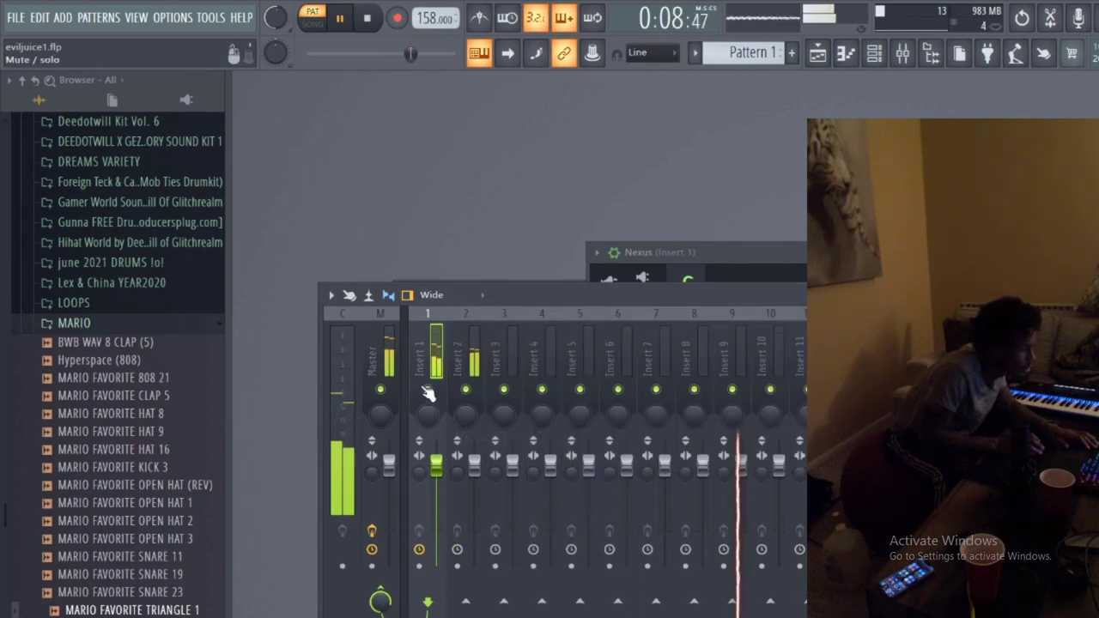
right_click(433, 370)
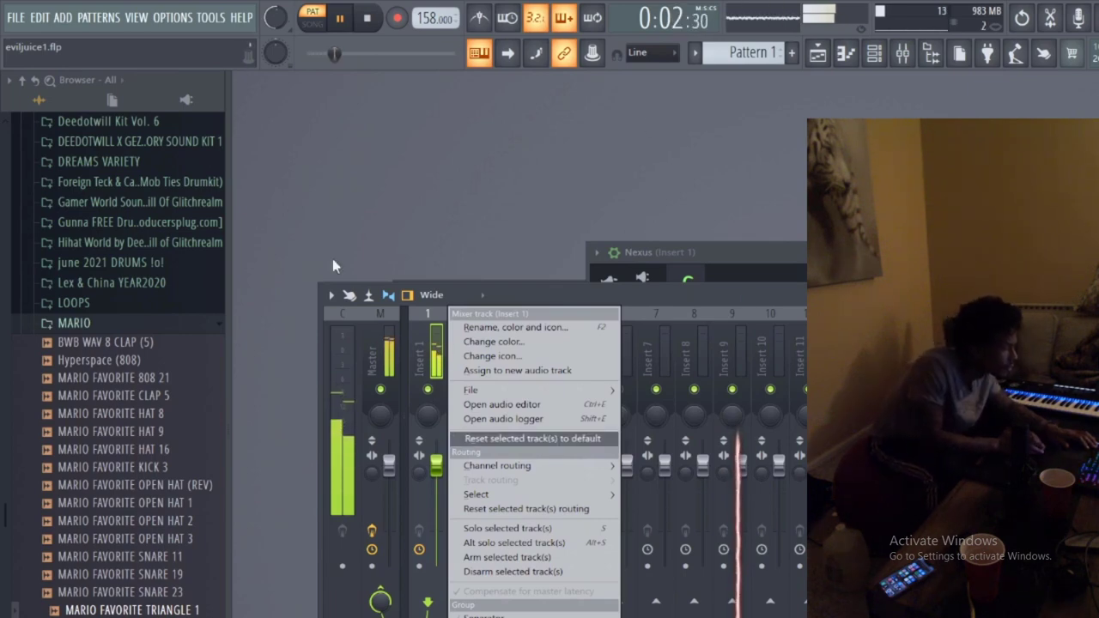
mouse_move(503, 465)
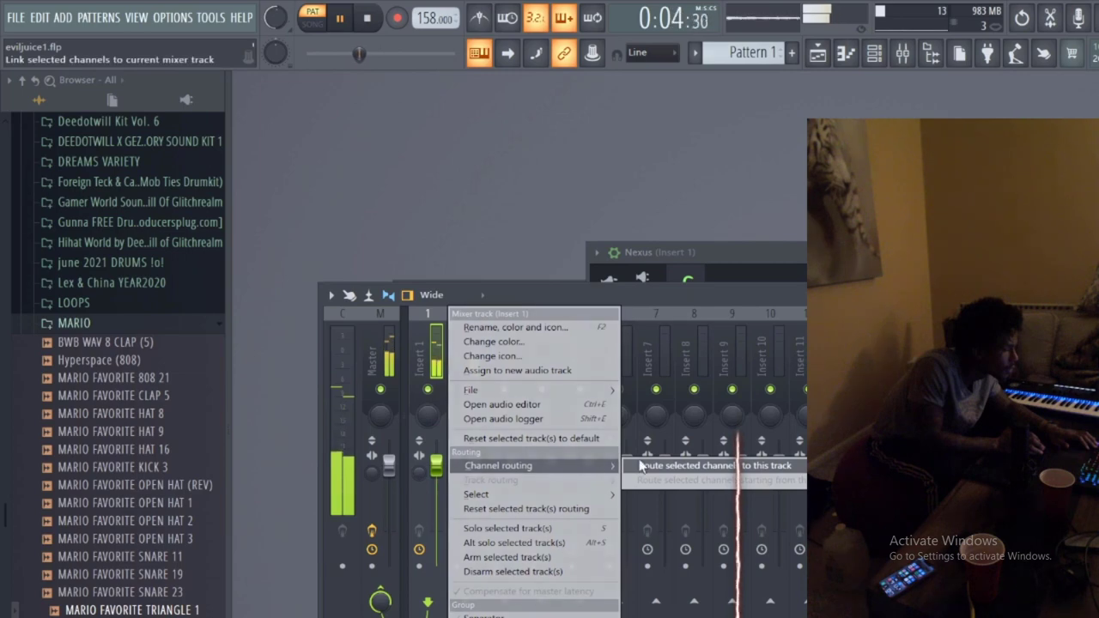
click(639, 466)
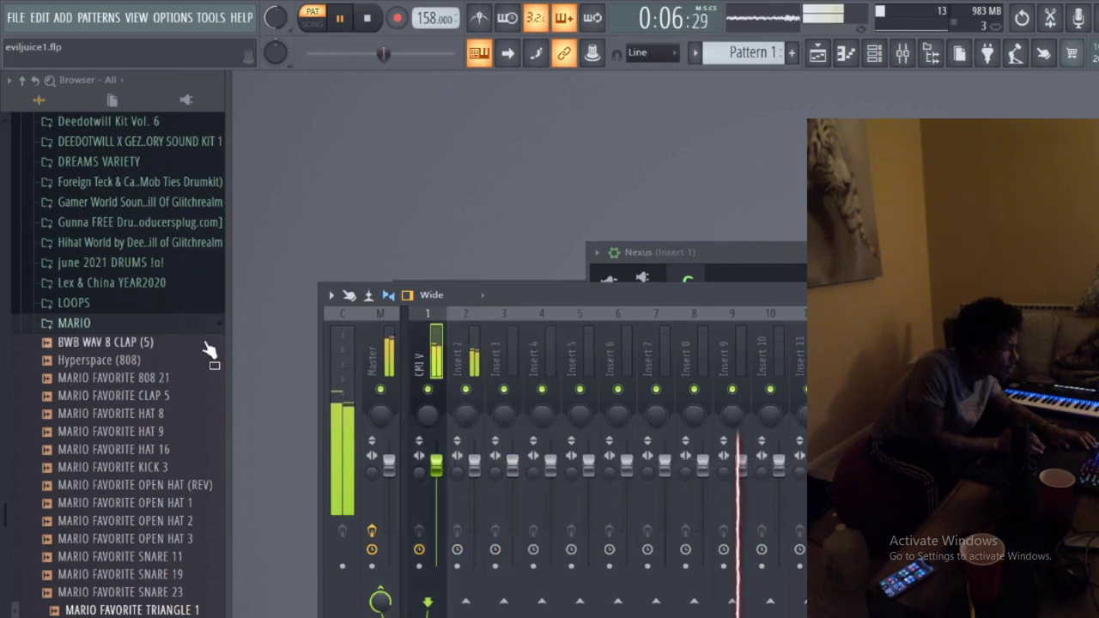
- Try to route the selected channel to the Master track
right_click(394, 360)
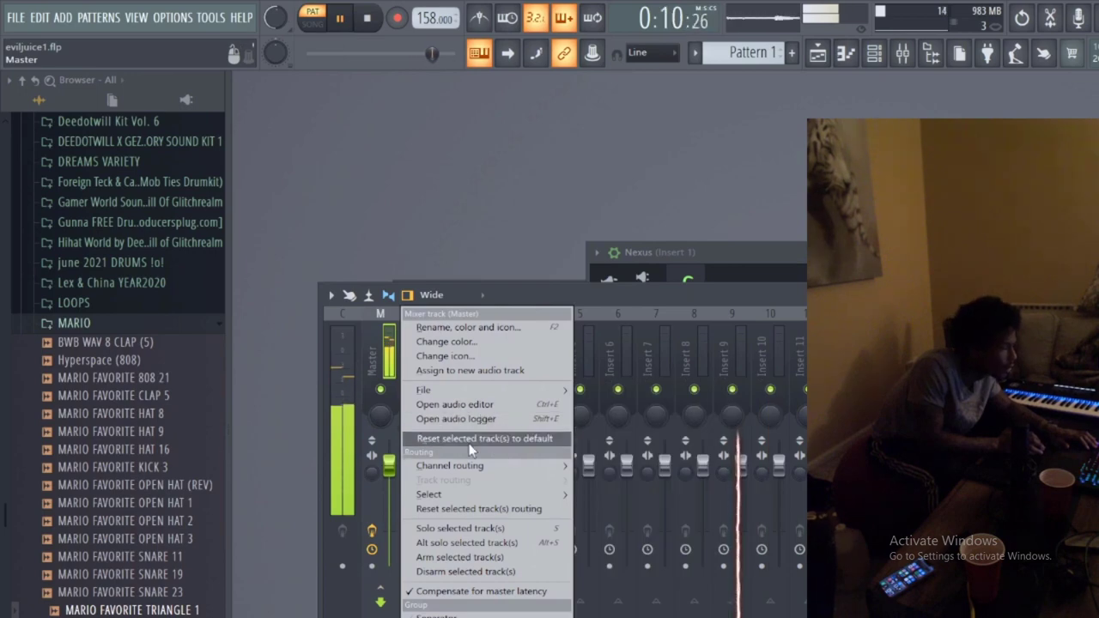
mouse_move(486, 465)
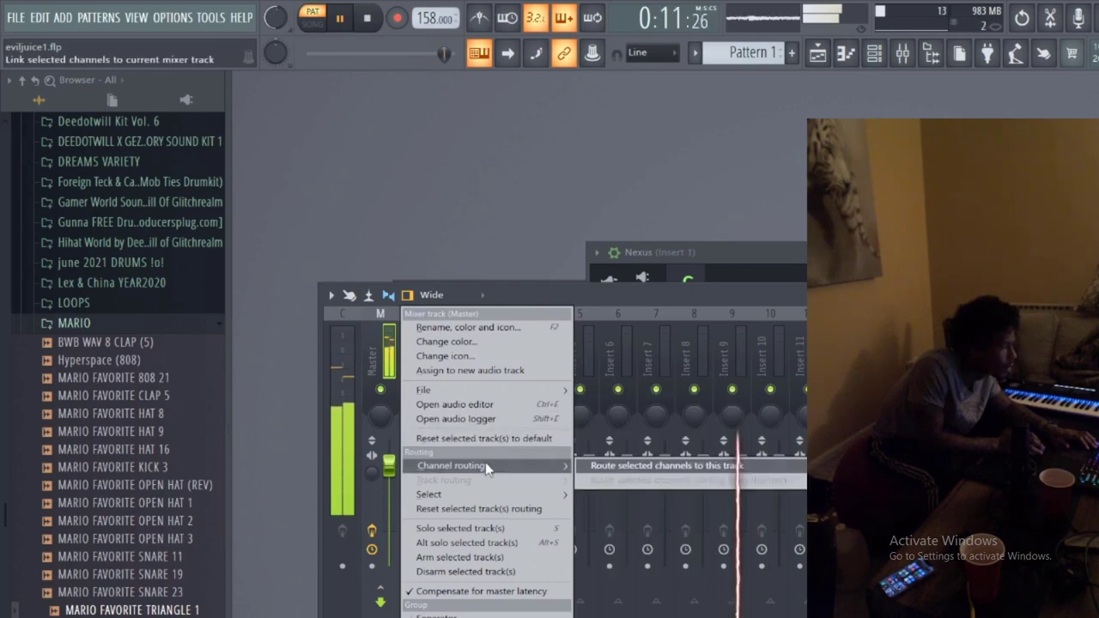
click(666, 466)
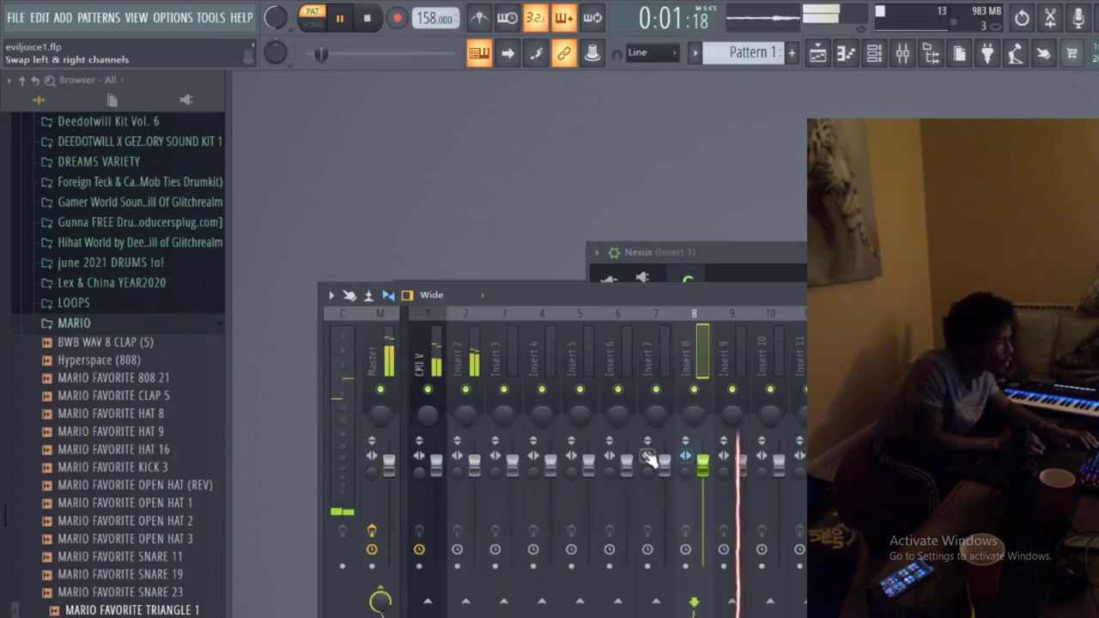
- Pan mixer track 2 to 33% right and return its panning to centre
click(460, 442)
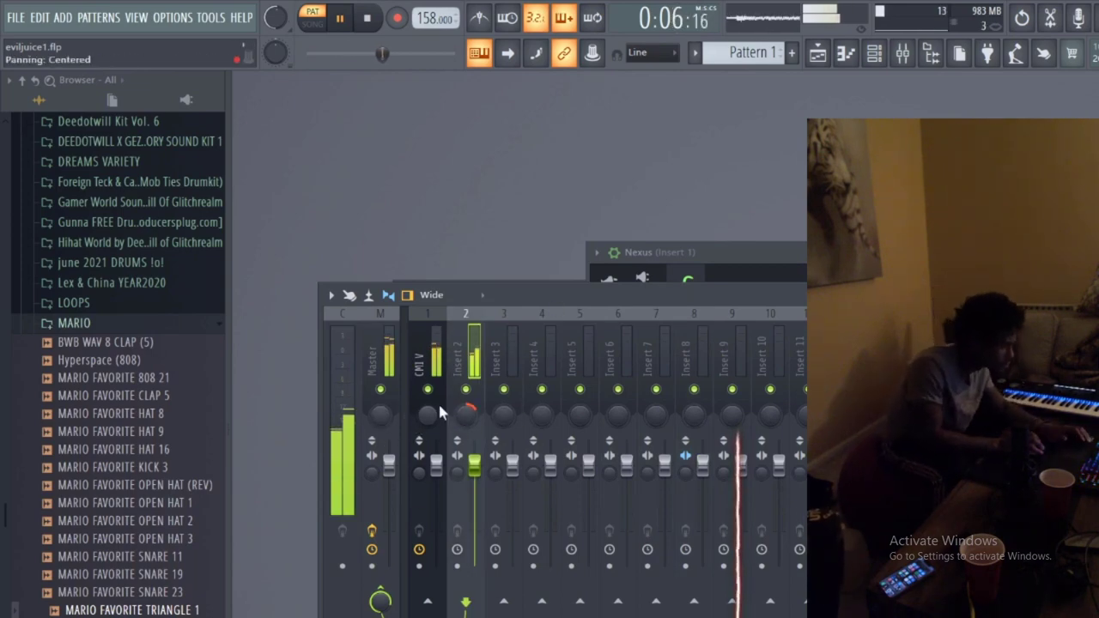
scroll(481, 412, up, 5)
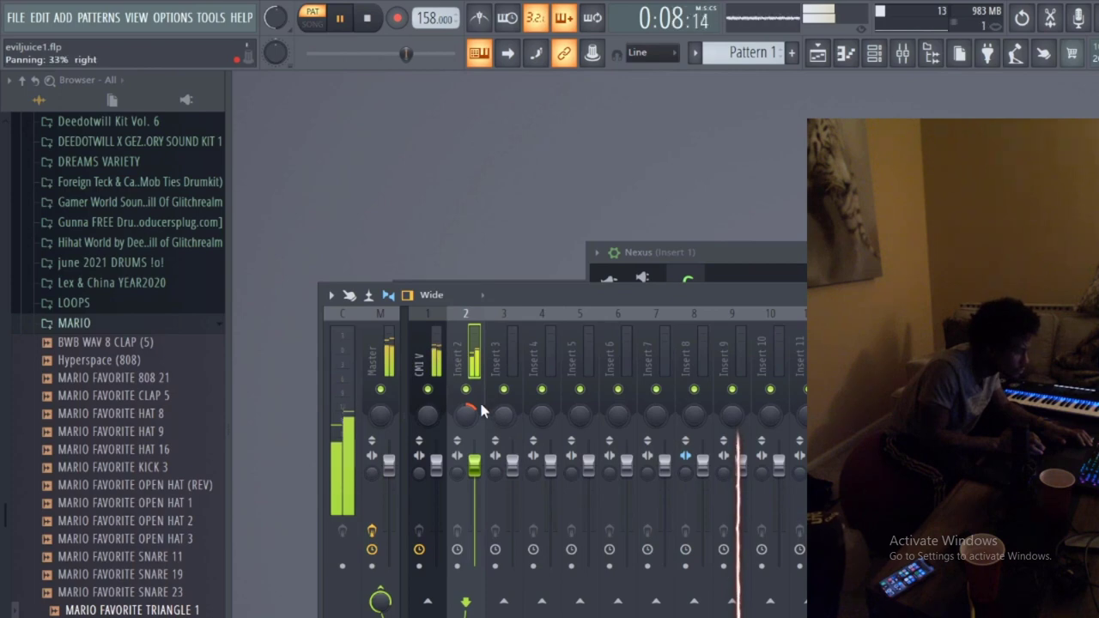
scroll(468, 410, down, 5)
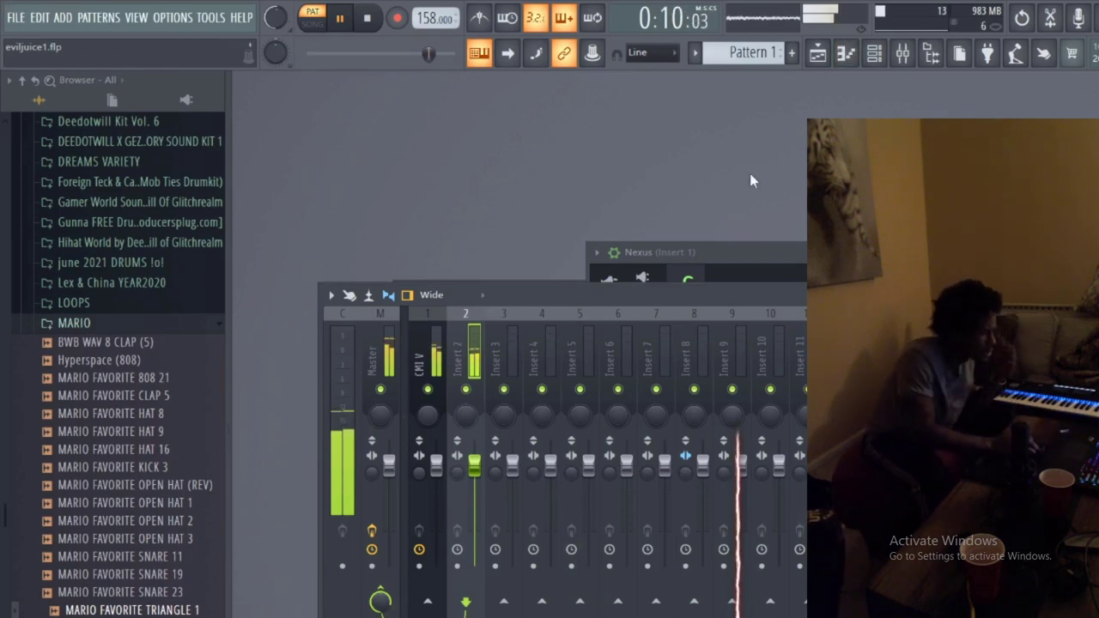
- Select all channels, route them to consecutive mixer tracks starting from track 1, and turn off the left/right channel swap on mixer track 8
click(874, 53)
click(874, 52)
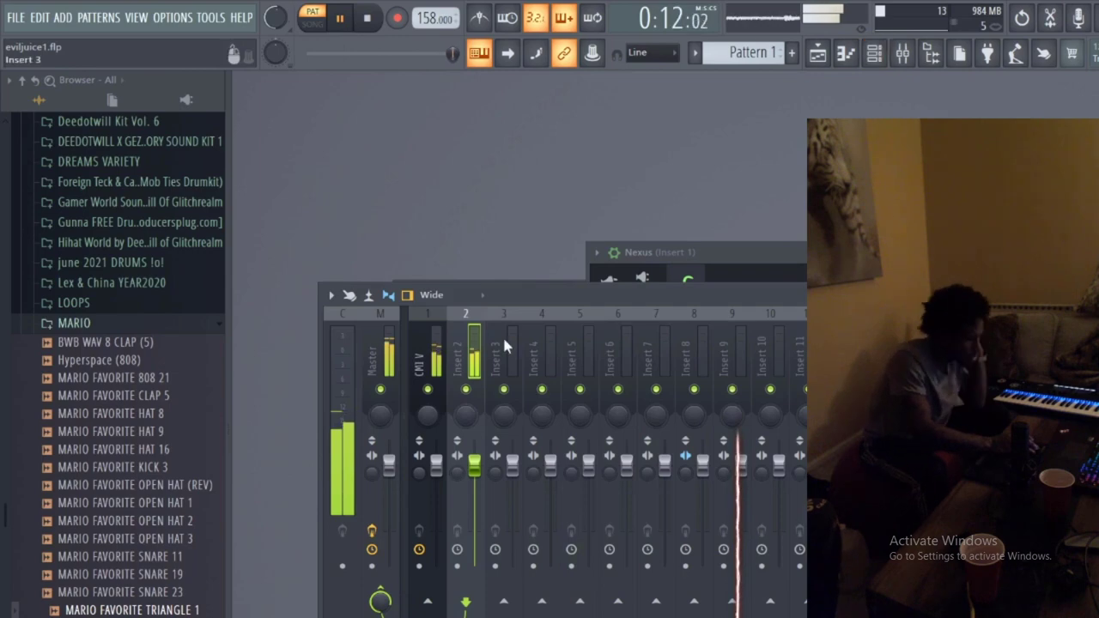
click(874, 53)
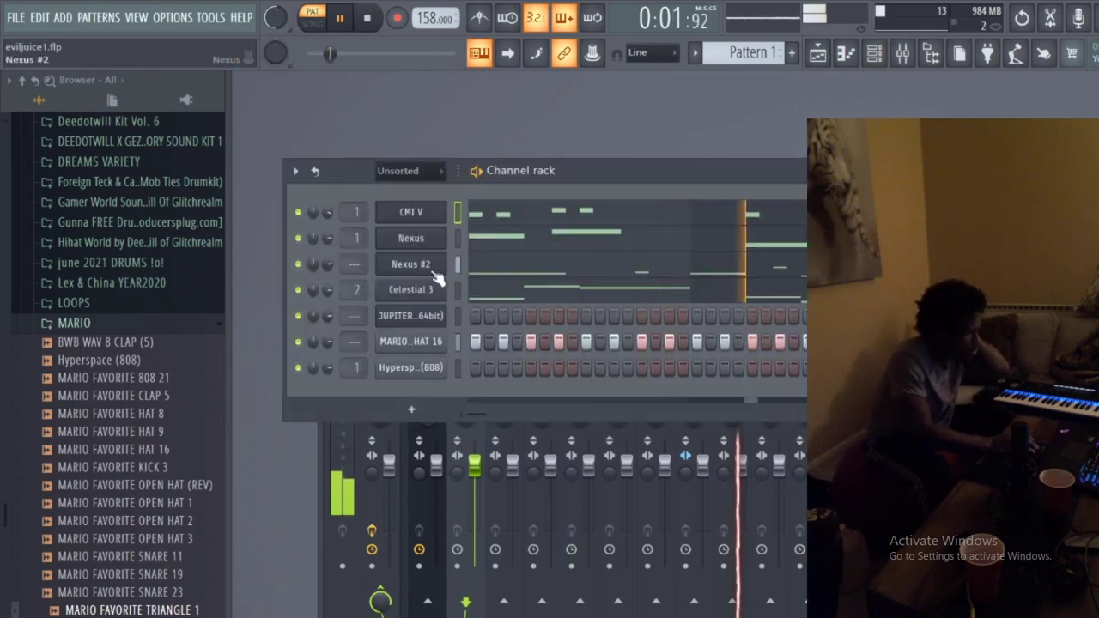
click(414, 216)
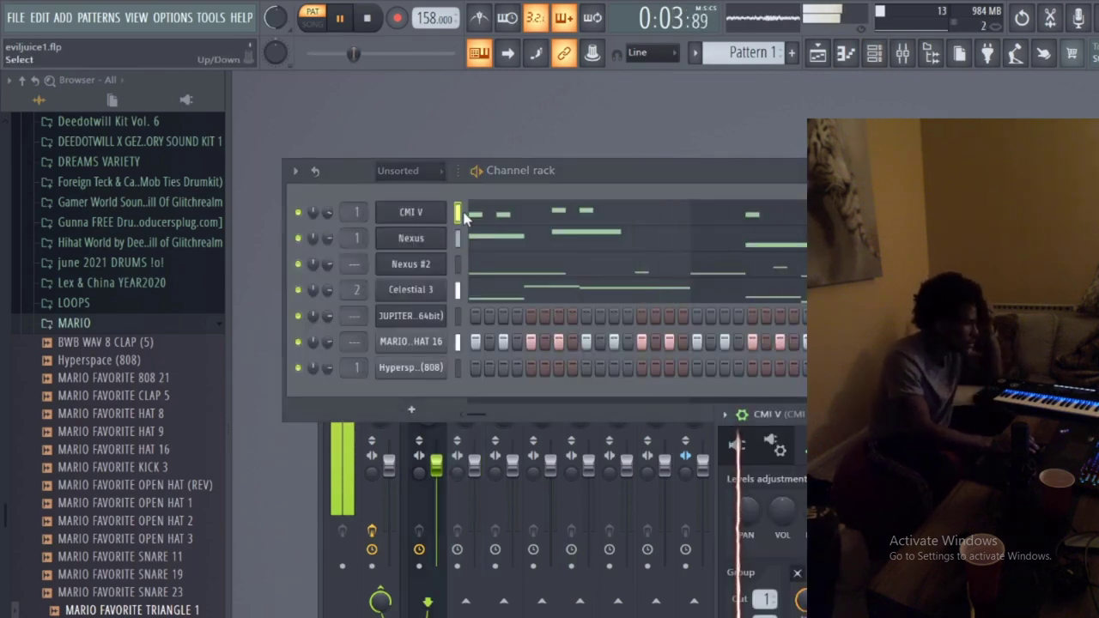
click(902, 52)
right_click(434, 399)
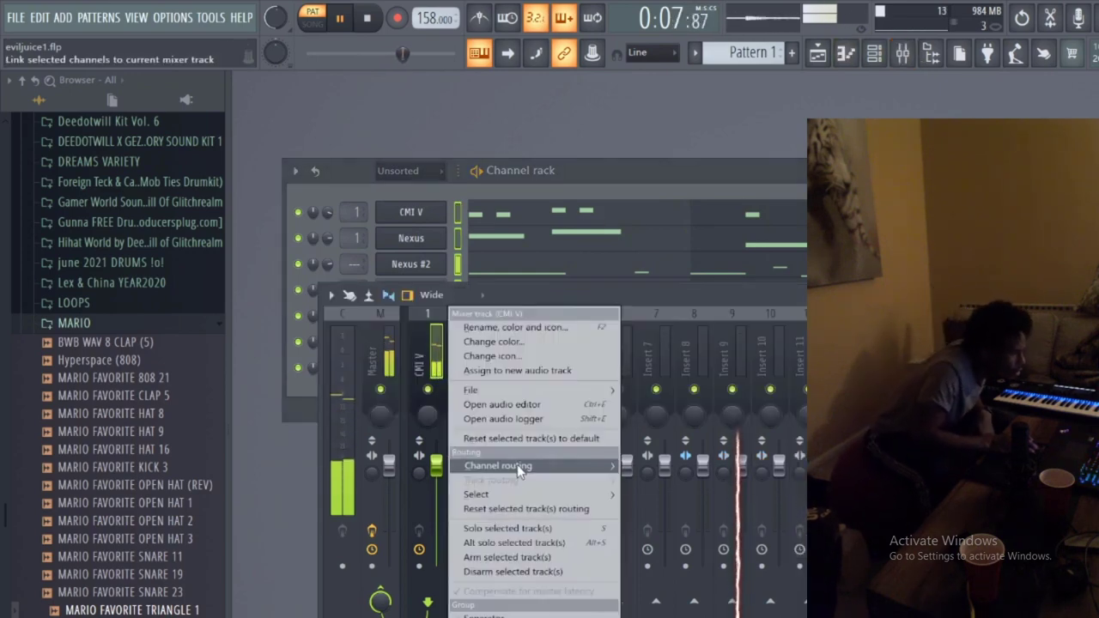
mouse_move(517, 465)
click(696, 418)
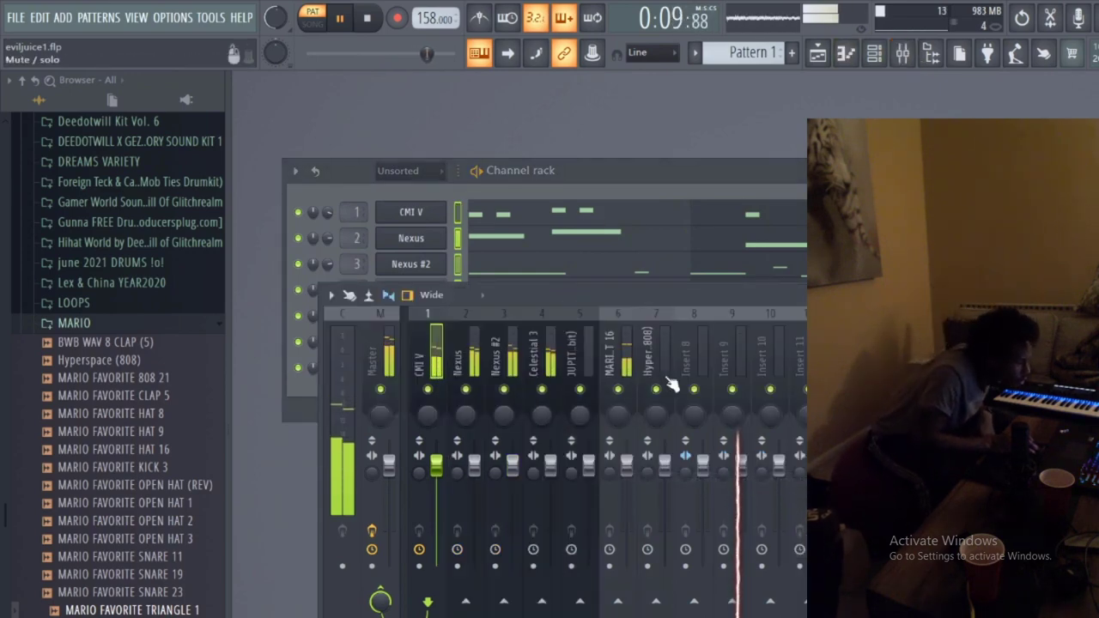
click(698, 456)
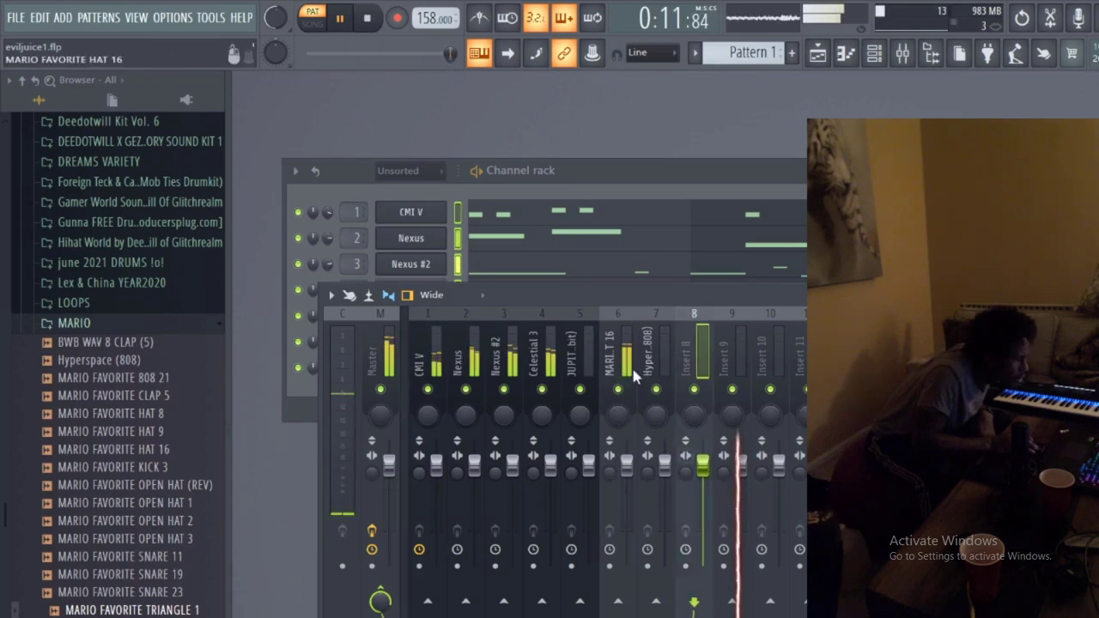
- Insert Looperator in FX slot 1 of the MARIO FAVORITE HAT 16 mixer track and load the Asian Hangover preset from the Looping folder
click(902, 347)
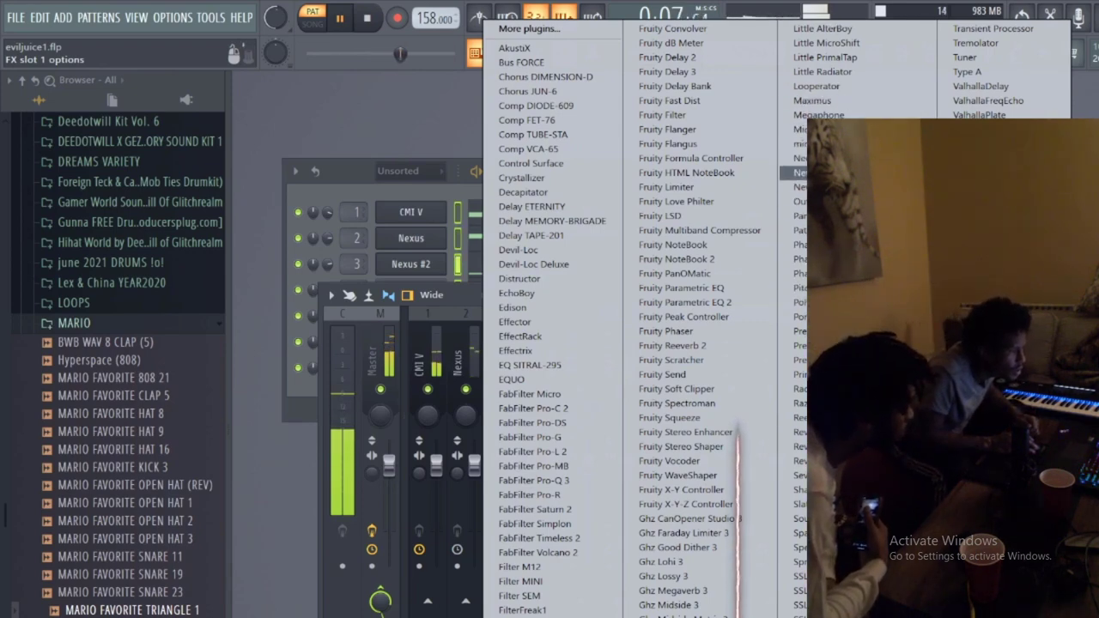
click(821, 86)
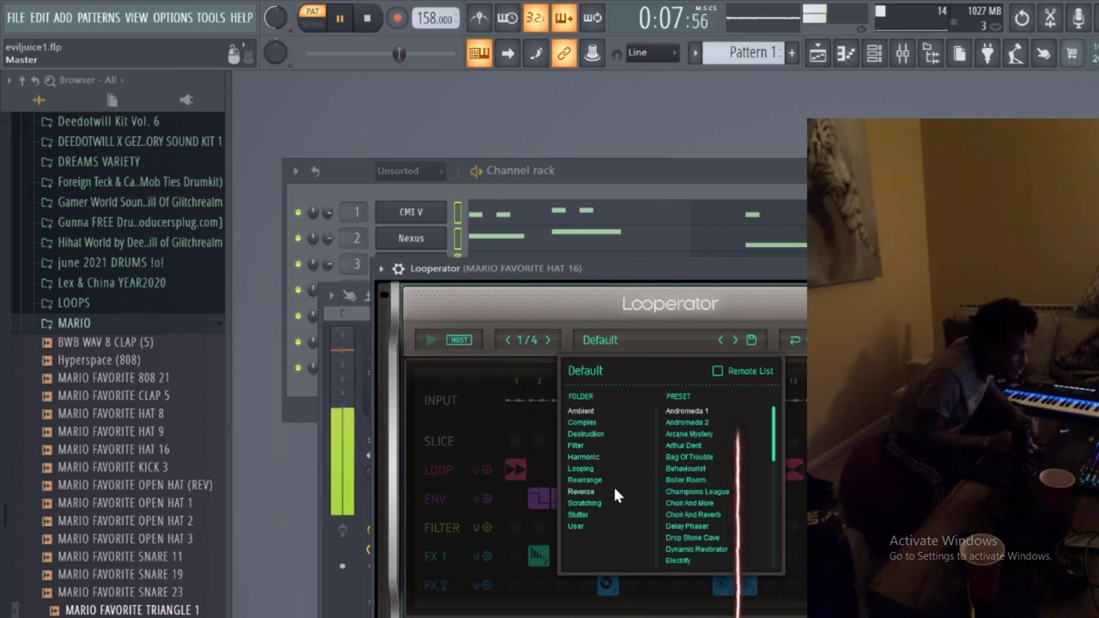
click(592, 469)
click(699, 469)
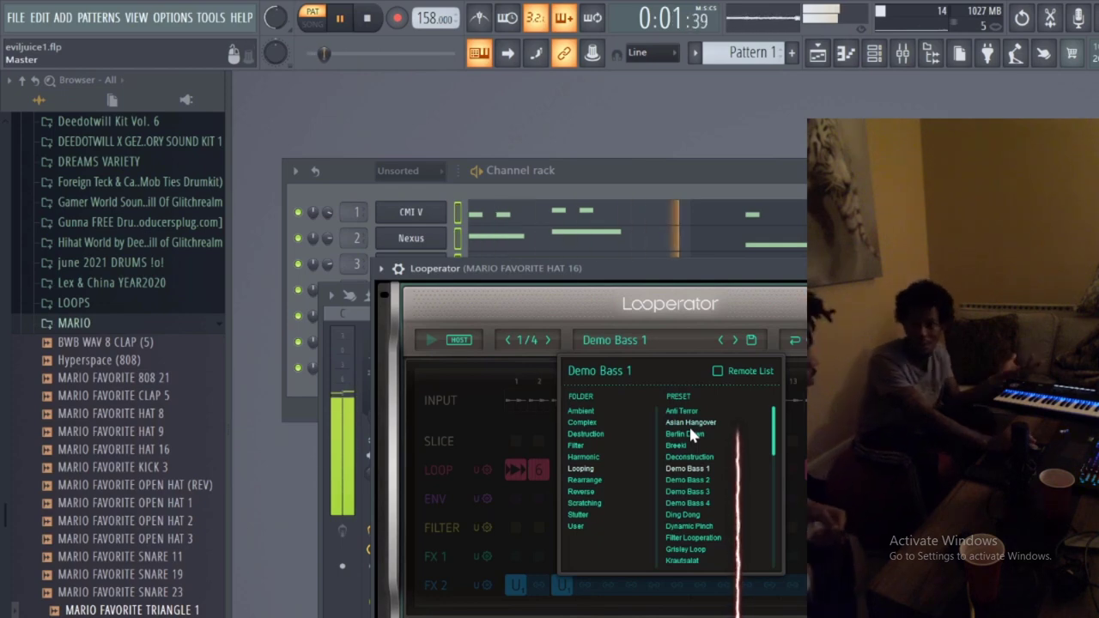
click(689, 423)
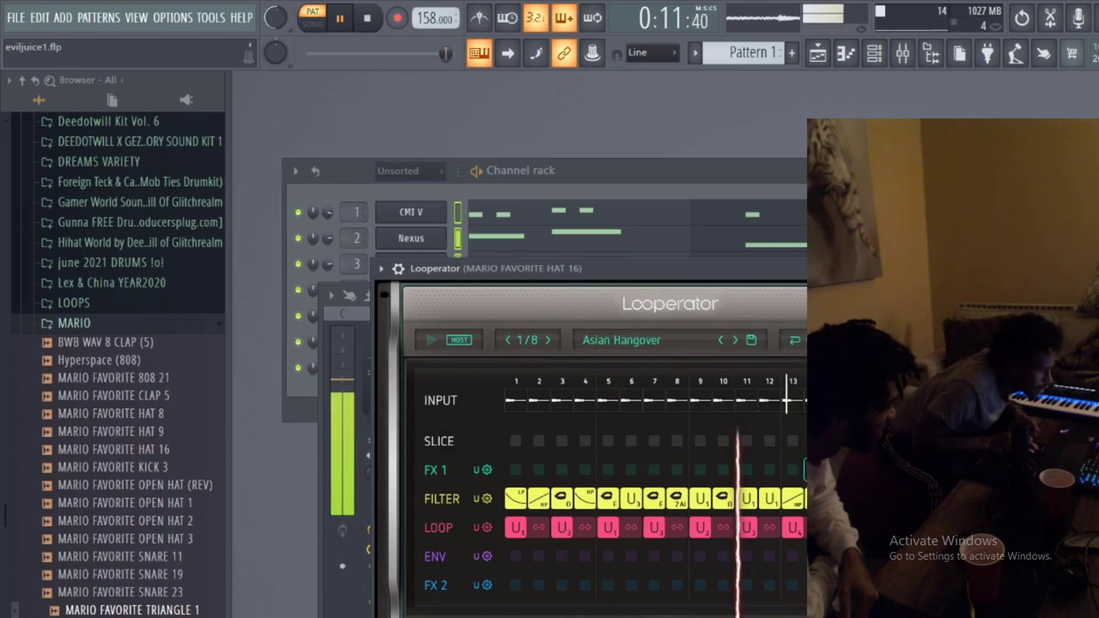
- Try effects on steps 11 and 13 of Looperator's FX 1 row and clear them again
click(790, 470)
click(795, 450)
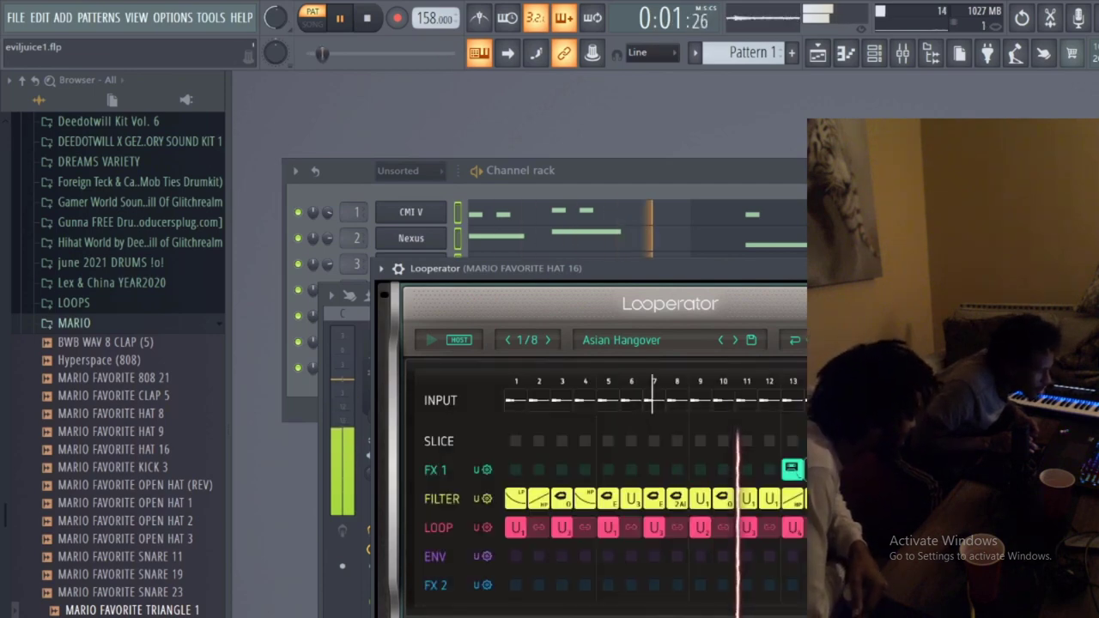
click(791, 470)
click(795, 450)
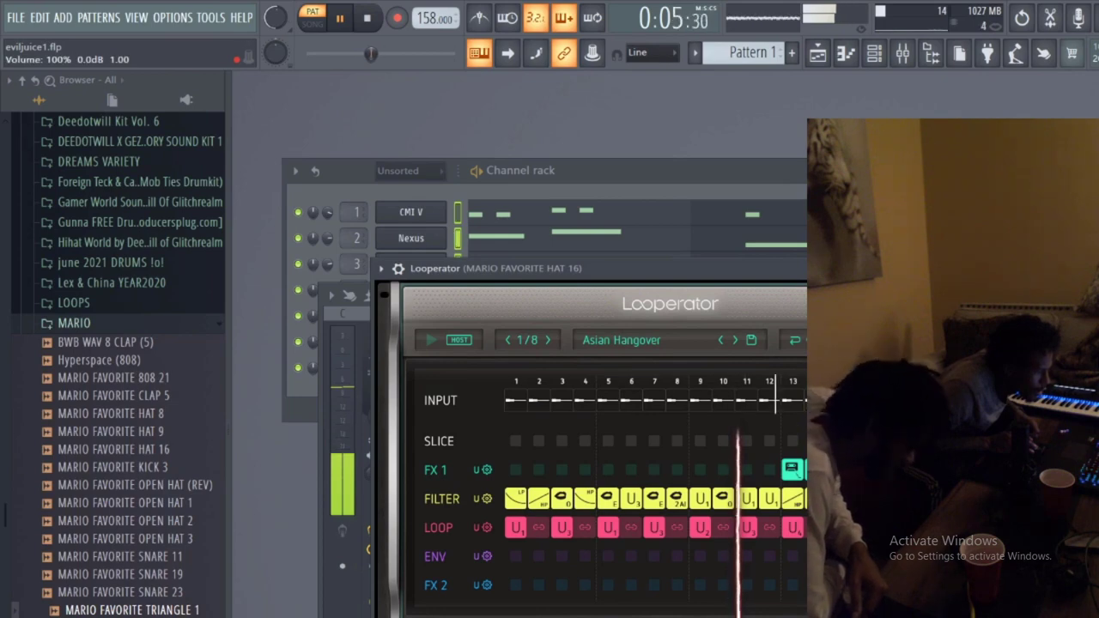
click(746, 470)
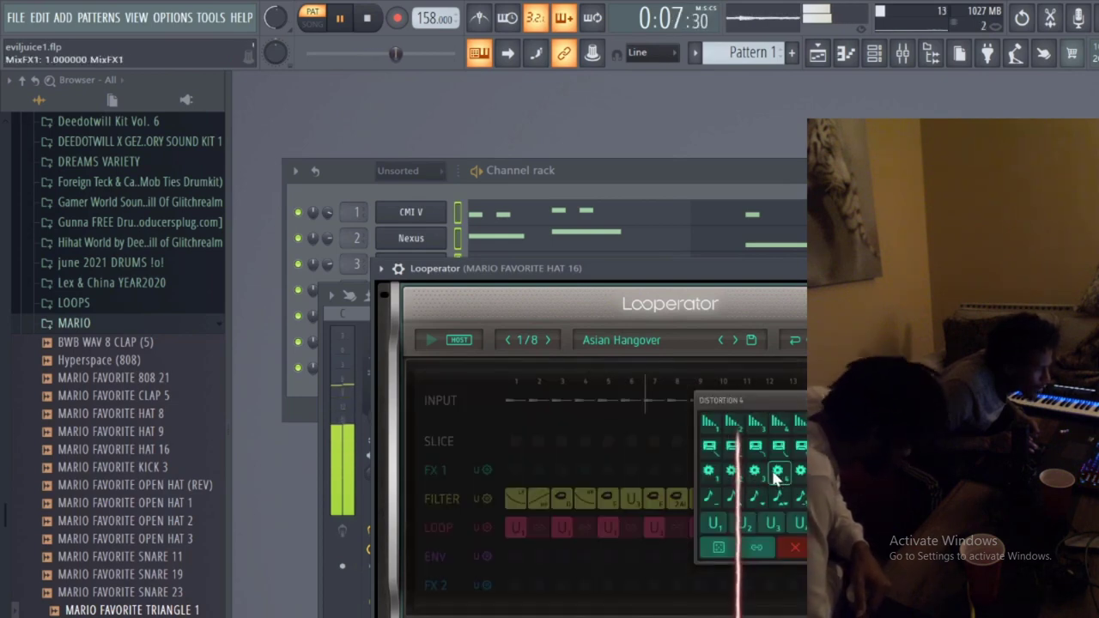
click(775, 420)
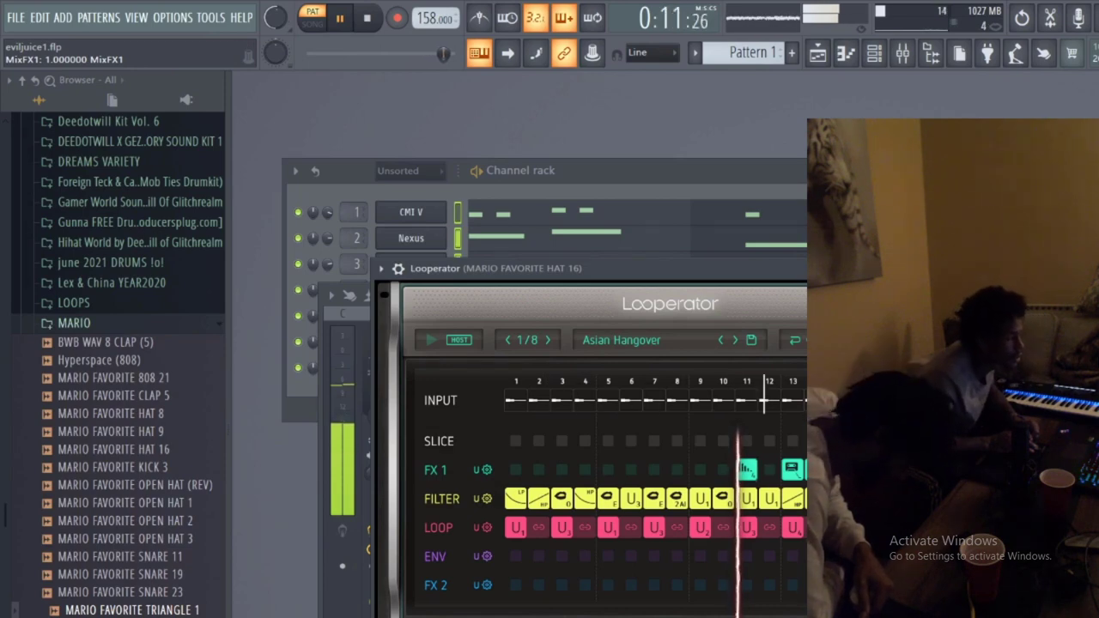
right_click(746, 470)
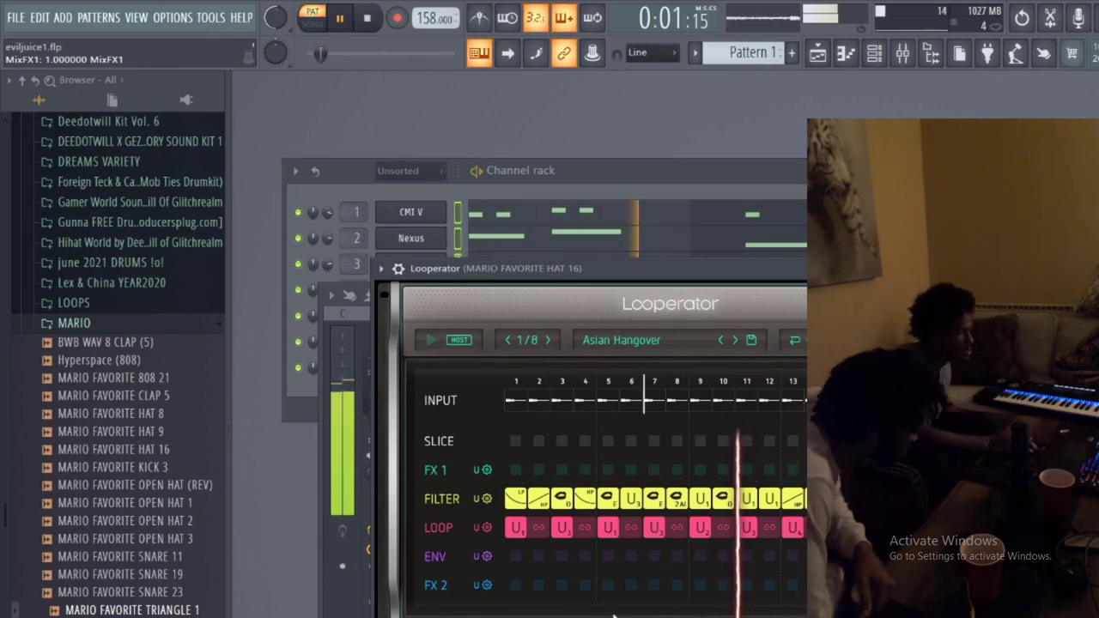
- Try effects around steps 10 to 13 of Looperator's FX 2 row and clear them again
click(746, 470)
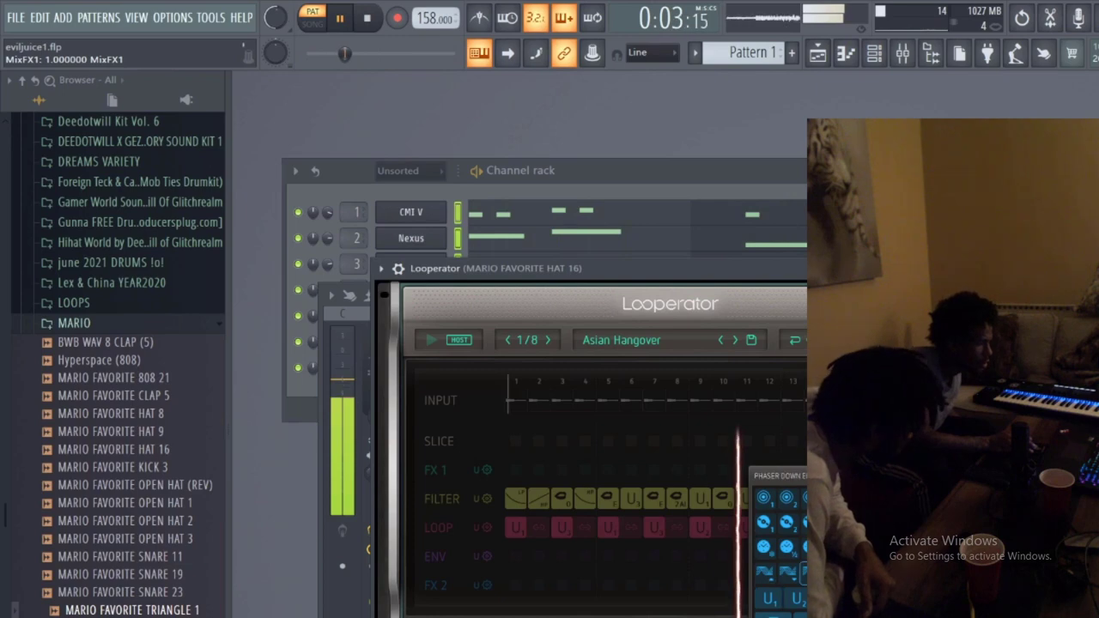
click(749, 609)
click(770, 585)
click(776, 587)
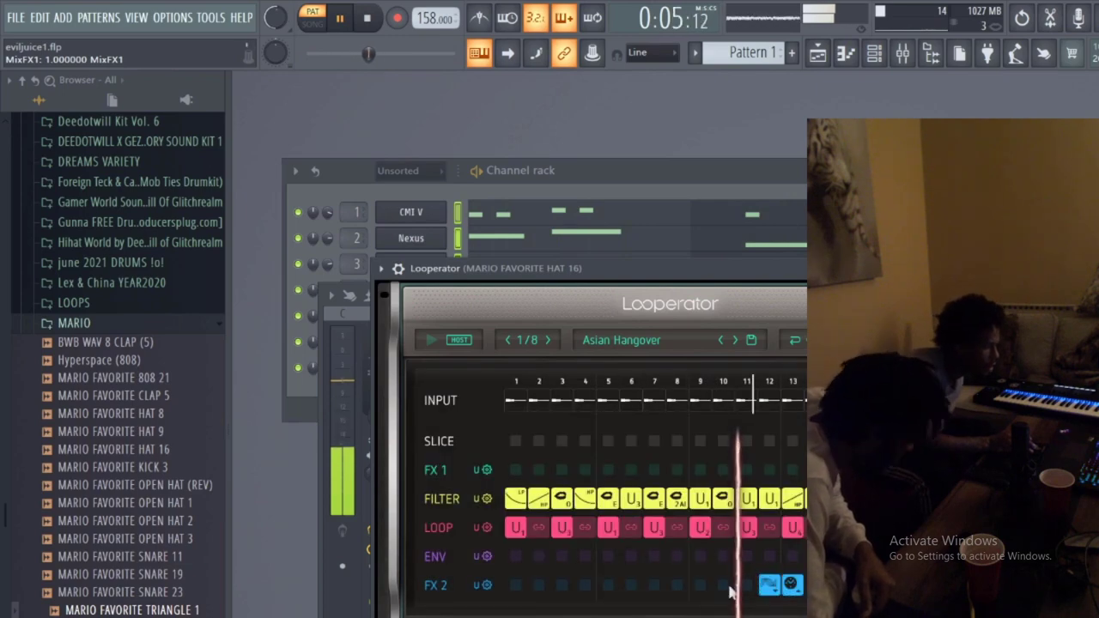
click(723, 585)
right_click(771, 585)
right_click(723, 585)
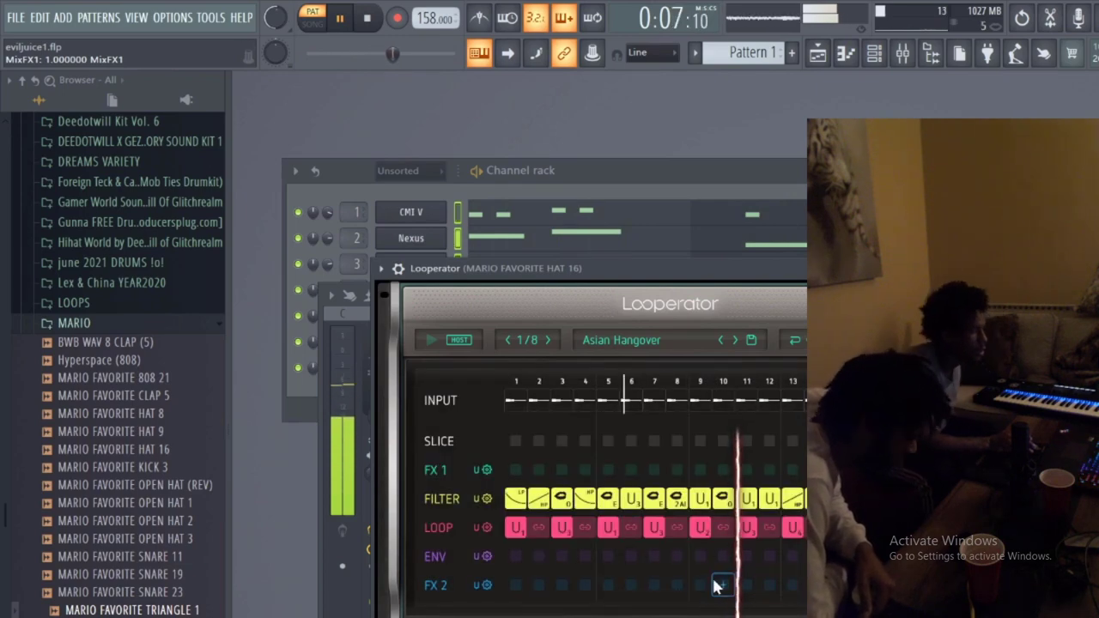
- Place slice 10 on step 1 and slice 11 on step 6 of the Slice row, trying and removing slice 10 on step 11
click(516, 441)
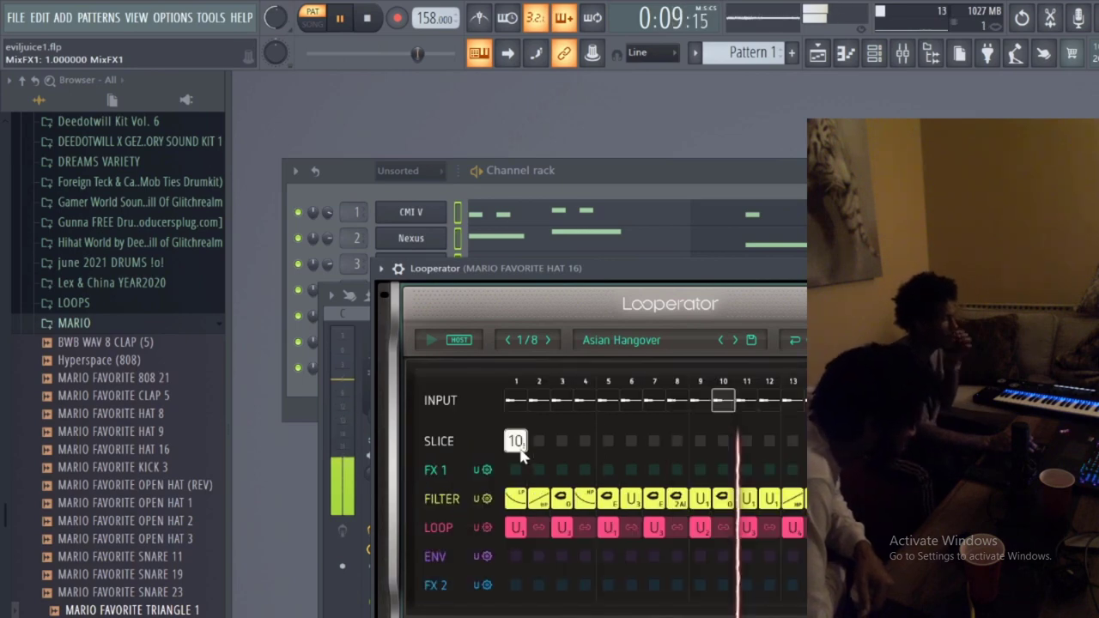
click(632, 441)
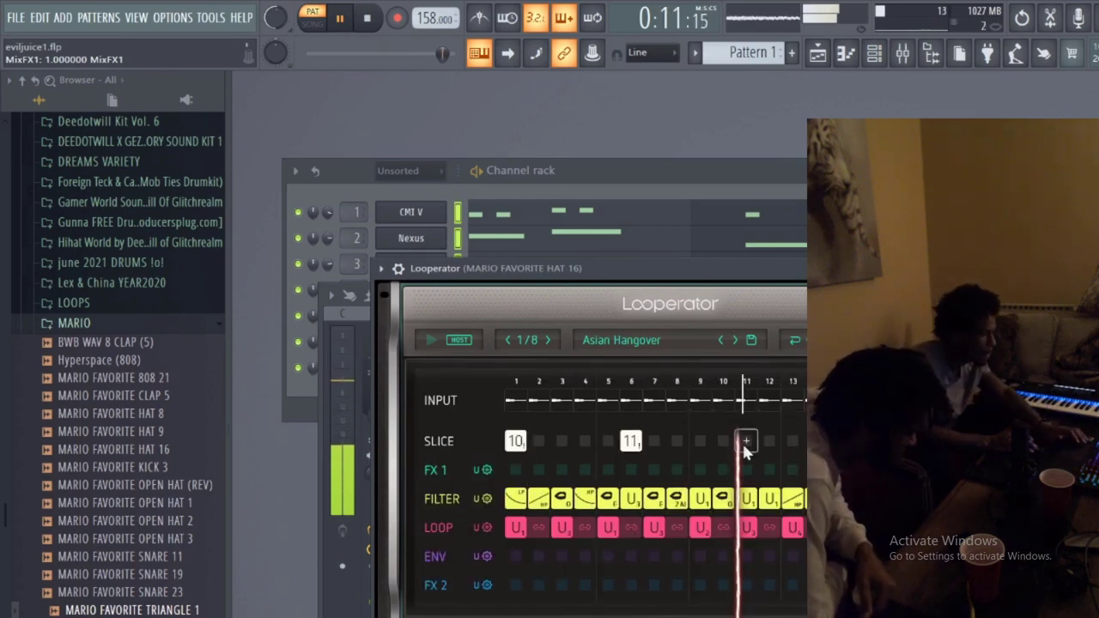
click(744, 441)
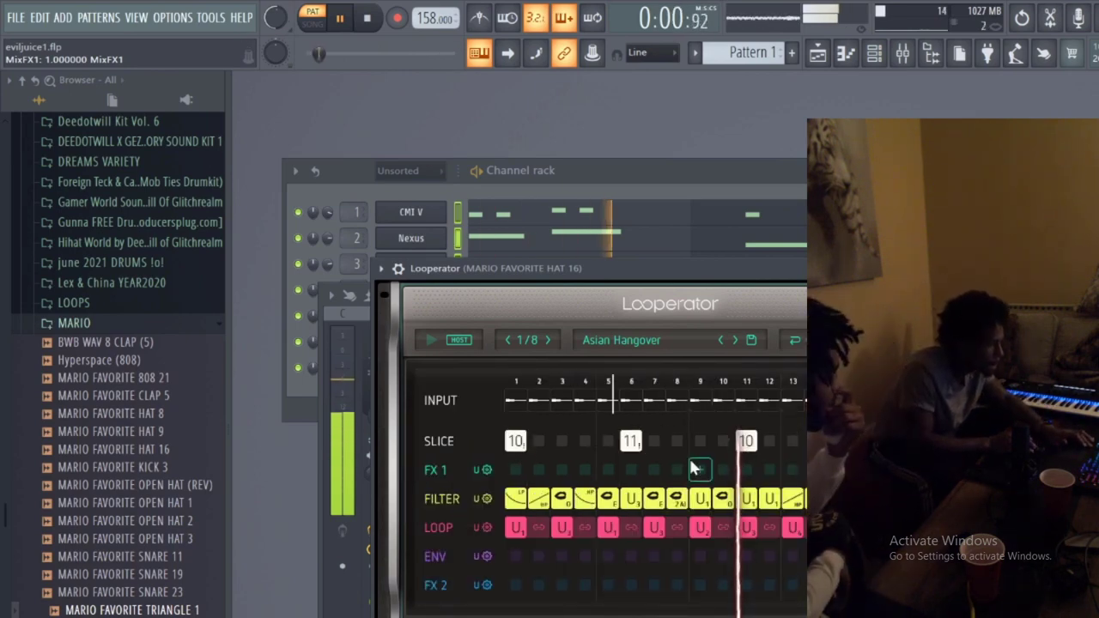
right_click(747, 442)
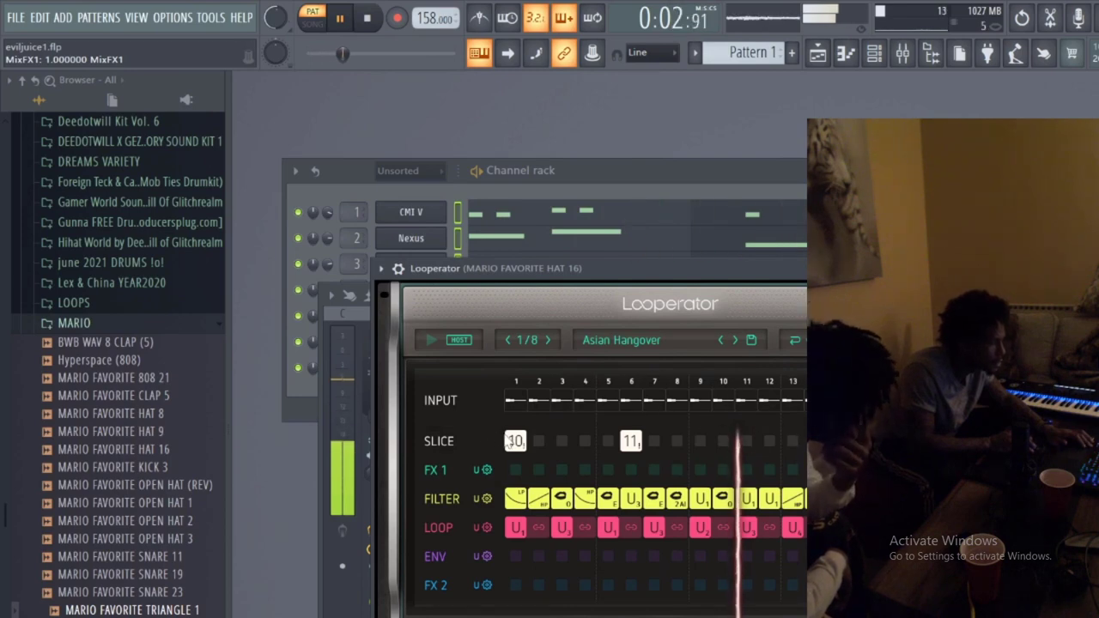
- Clear slice 10 from step 1 and slice 11 from step 6 of Looperator's Slice row
right_click(515, 442)
right_click(632, 442)
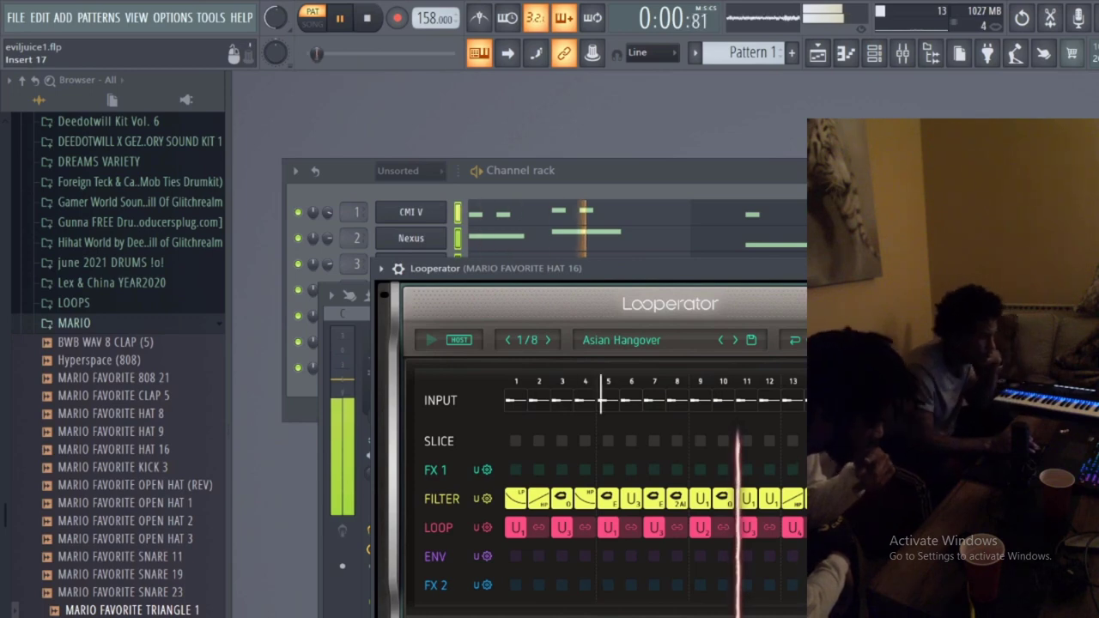
key(F9)
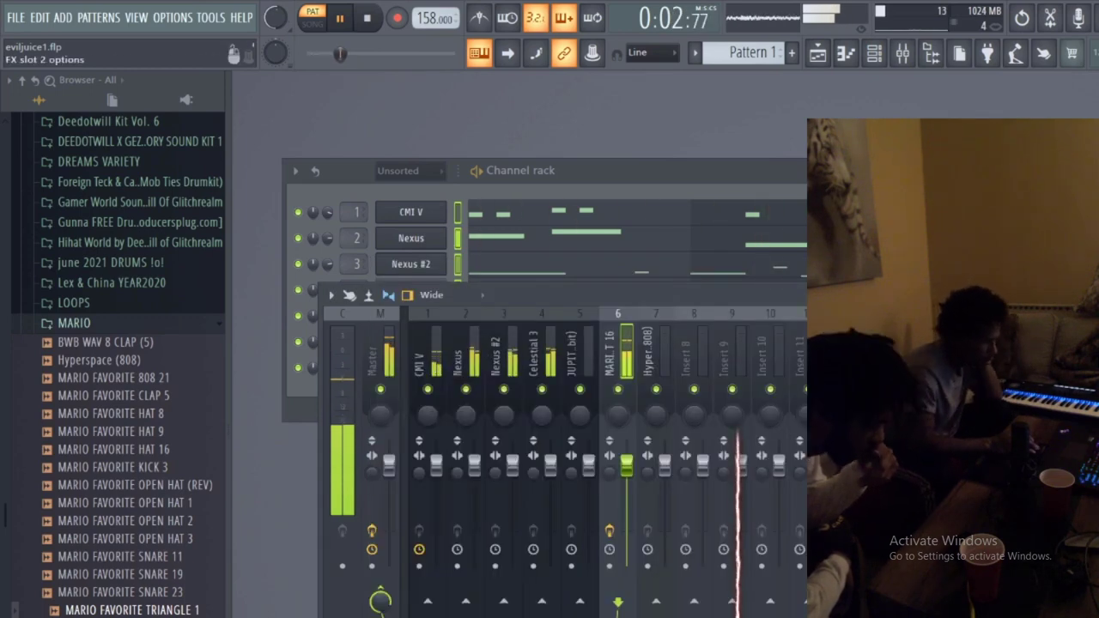
click(381, 361)
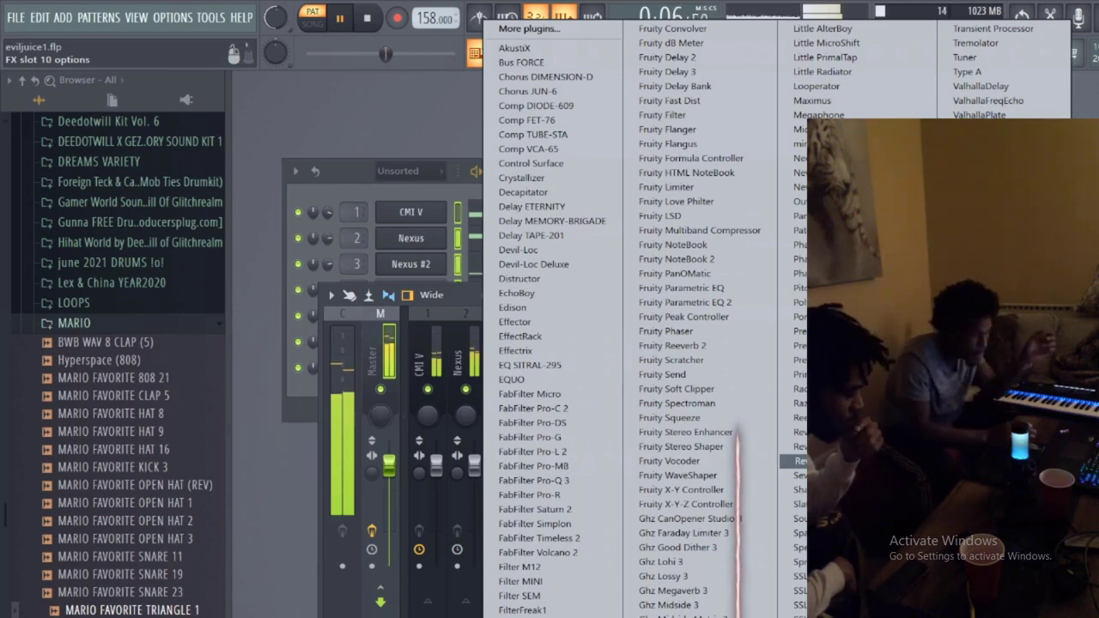
click(328, 206)
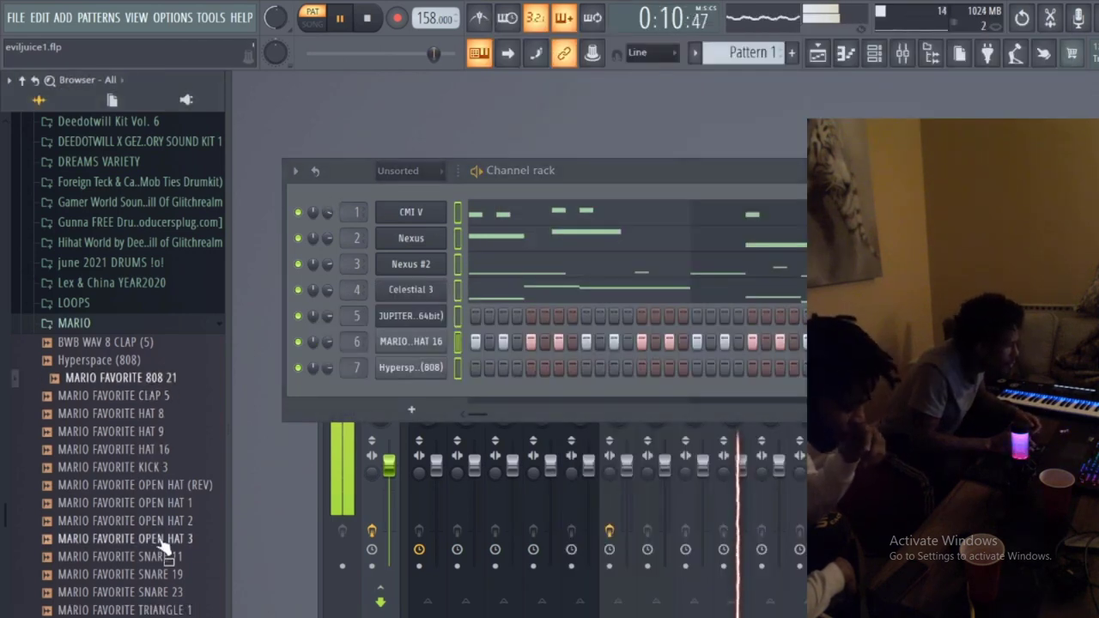
- Add the MARIO FAVORITE OPEN HAT 1 sample as a new channel below Hyperspace (808)
drag(151, 502, 416, 397)
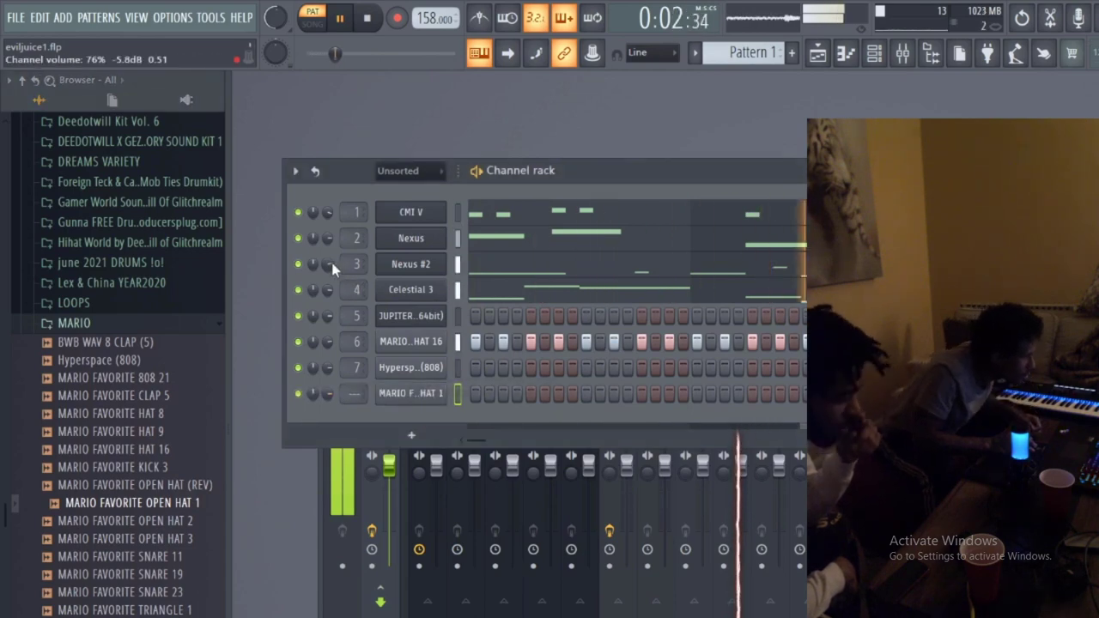
scroll(330, 262, down, 3)
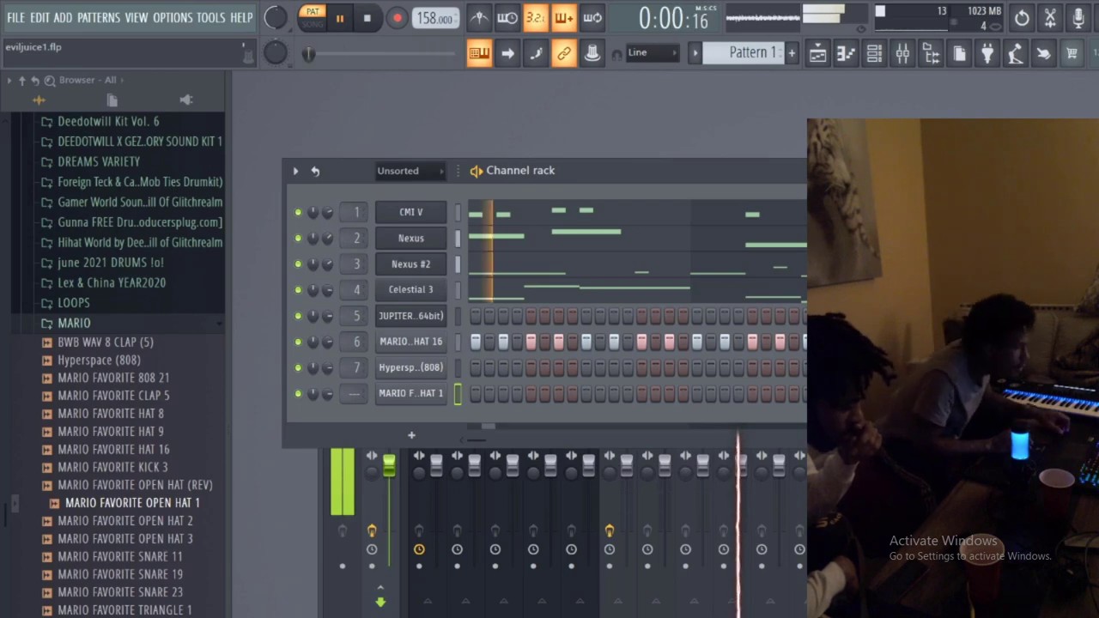
- Open the piano roll of the Hyperspace (808) channel, trying and removing a C#6 note near the start of bar 1
right_click(411, 367)
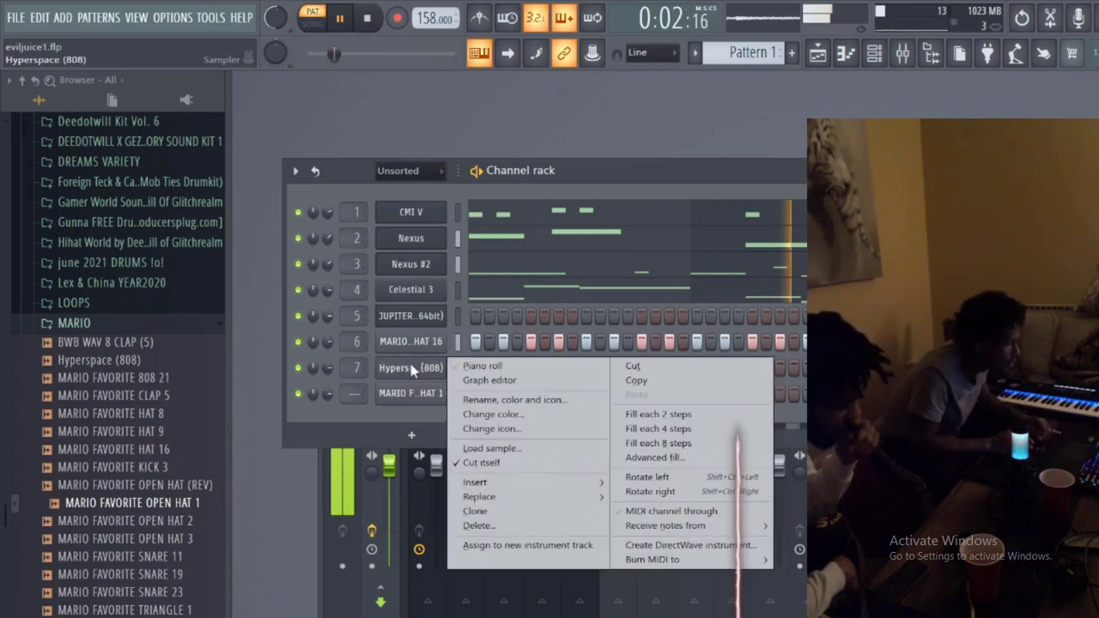
click(495, 360)
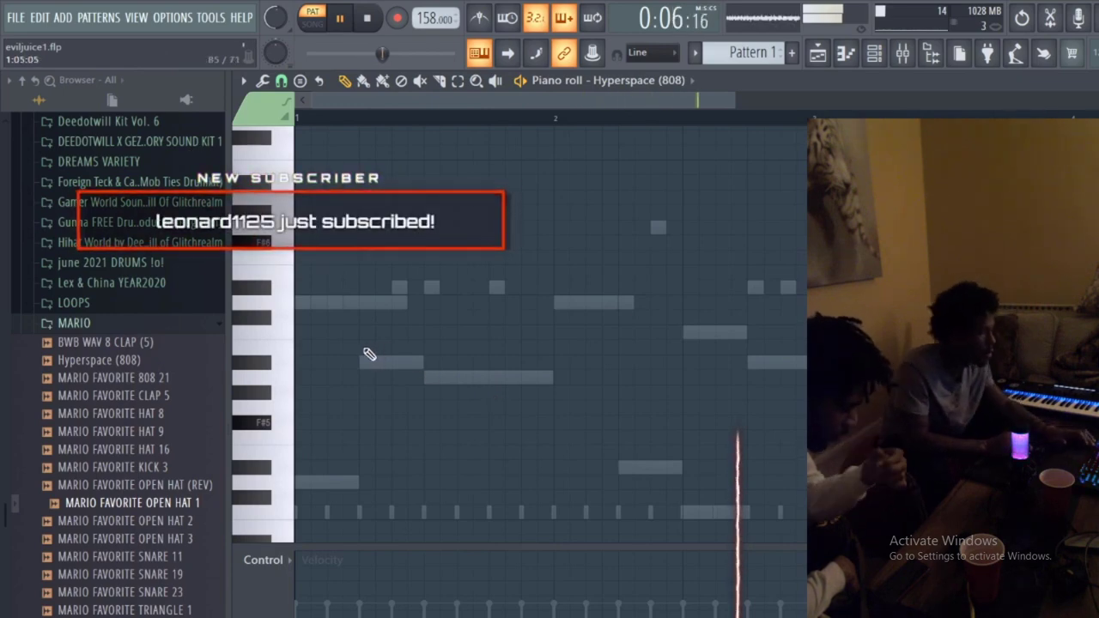
click(318, 317)
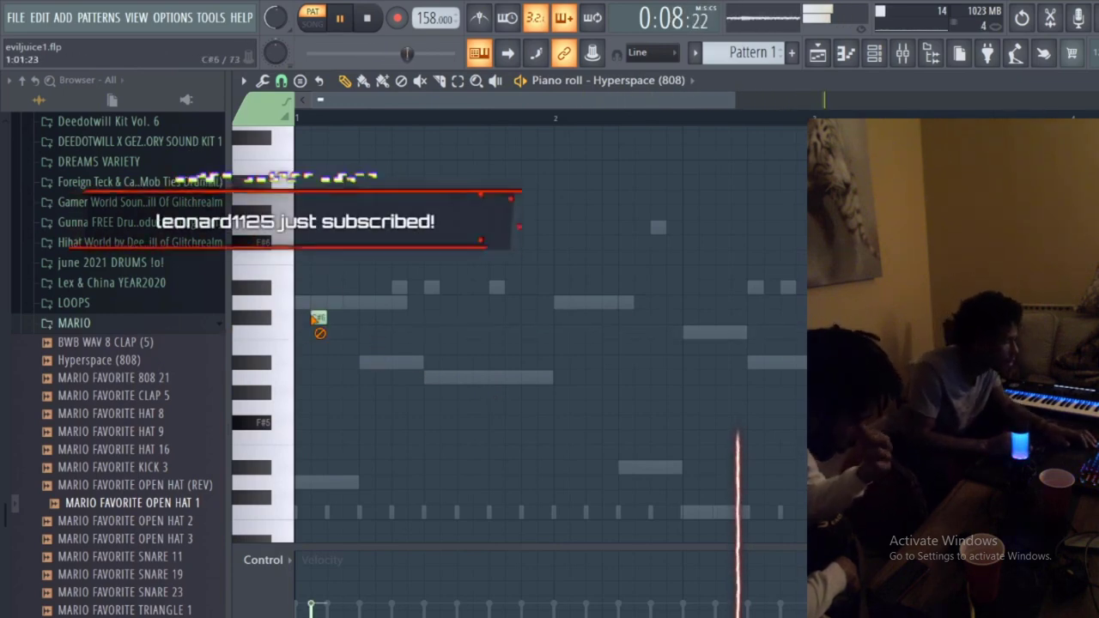
right_click(318, 319)
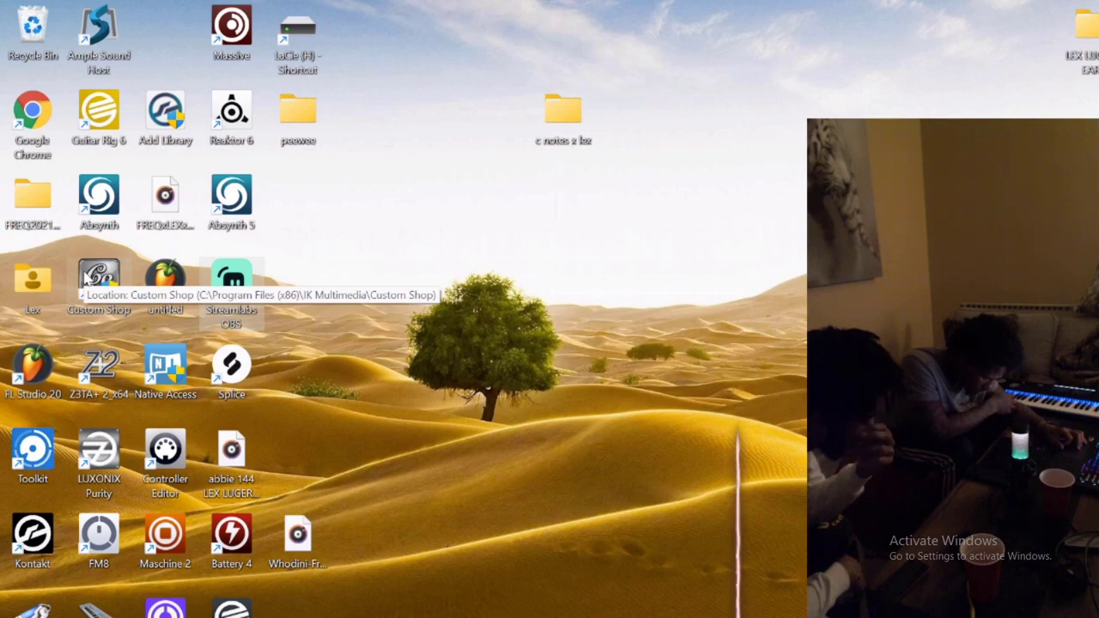
- Return to FL Studio and place Hyperspace (808) notes B5 at 1:01 and C6 at 1:07
key(alt+Tab)
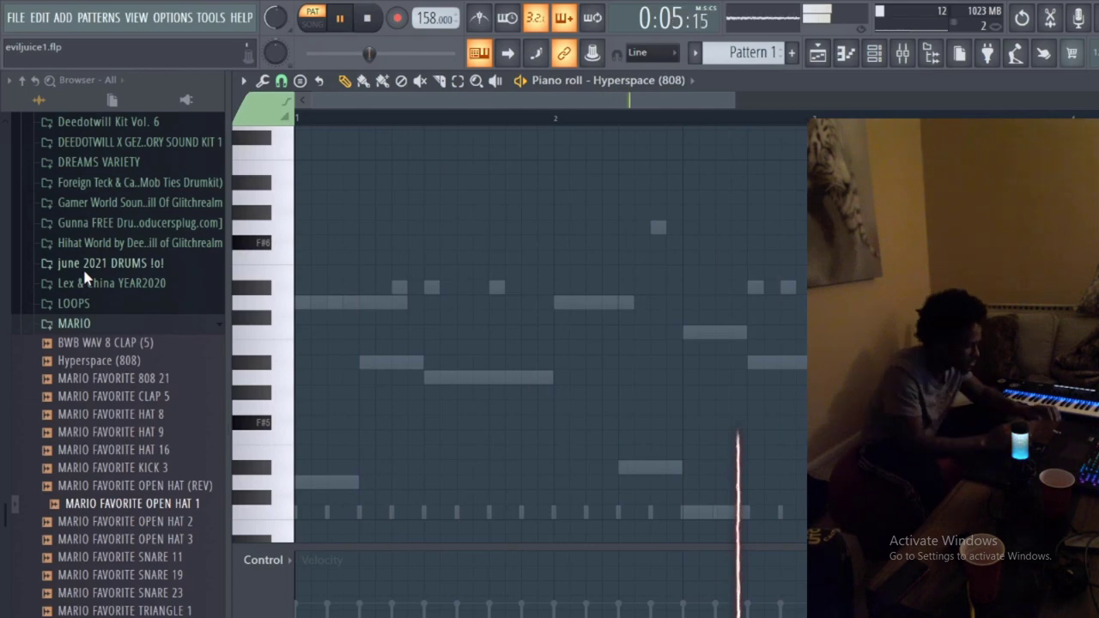
key(space)
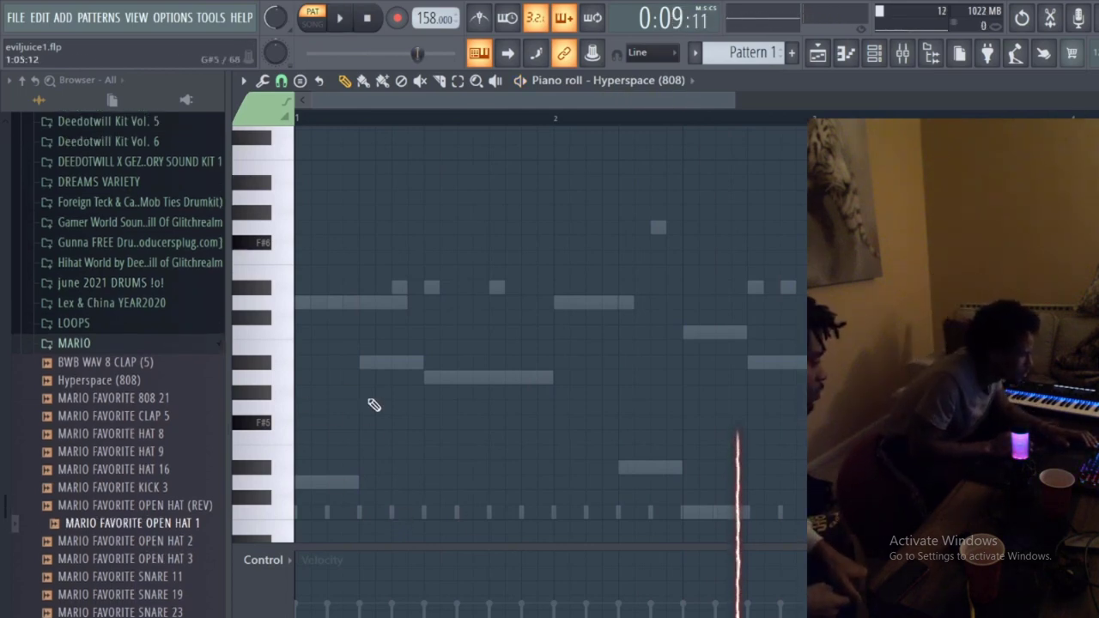
key(space)
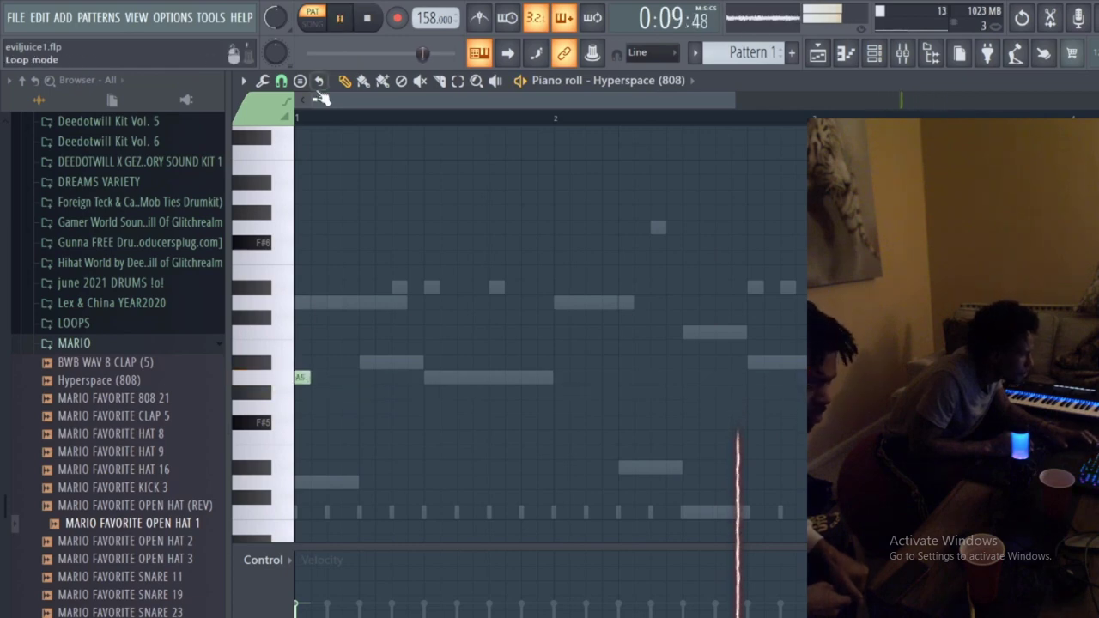
click(317, 121)
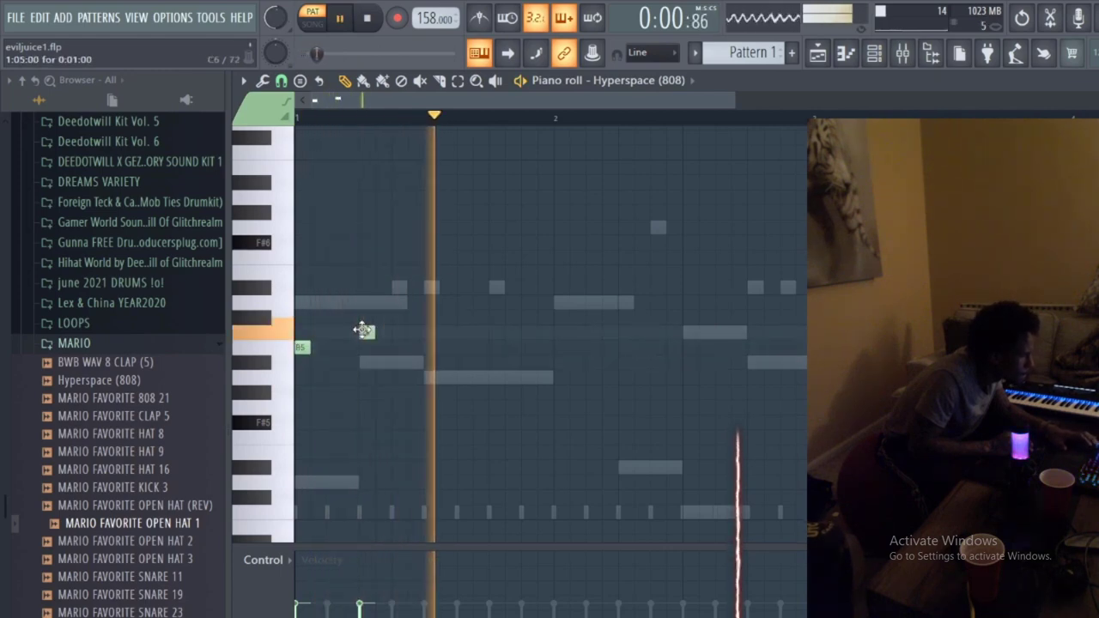
mouse_move(362, 303)
mouse_down()
mouse_move(381, 303)
mouse_move(395, 272)
mouse_move(399, 345)
mouse_move(400, 326)
mouse_up()
key(space)
key(space)
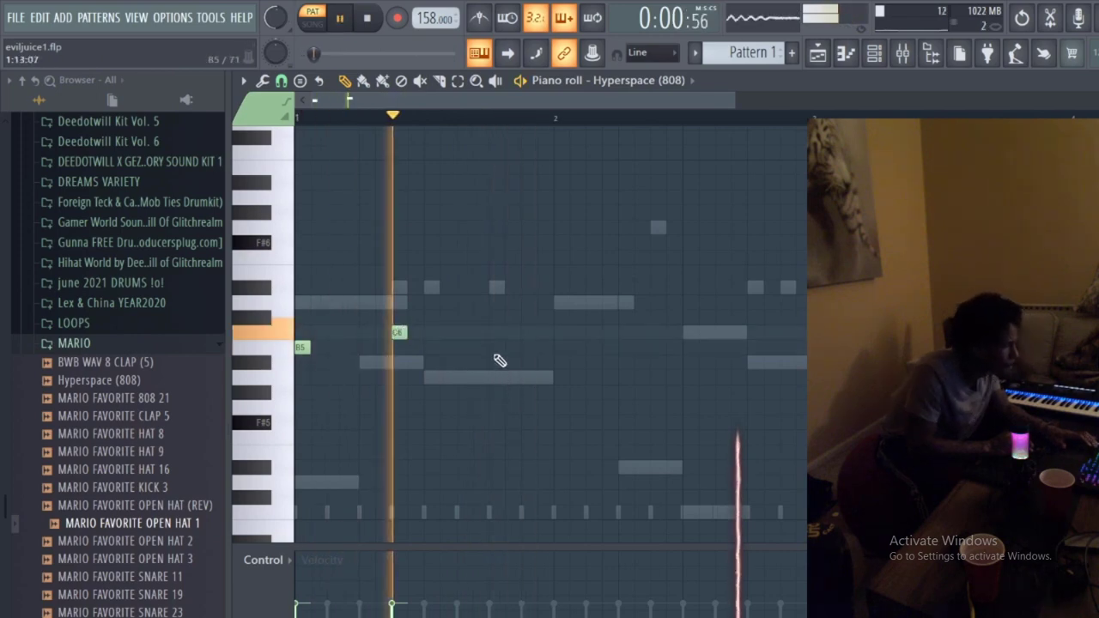
- Place an A5 note at 1:15 in the 808 pattern, trying and removing a G5 note at 2:02
click(495, 363)
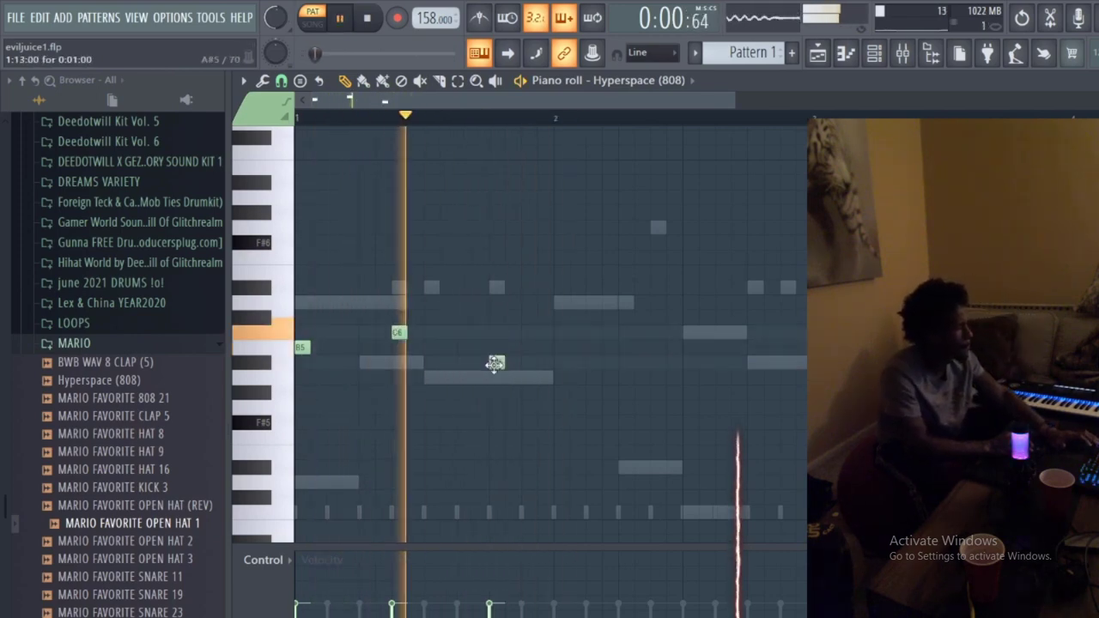
drag(495, 364, 566, 415)
click(566, 391)
key(space)
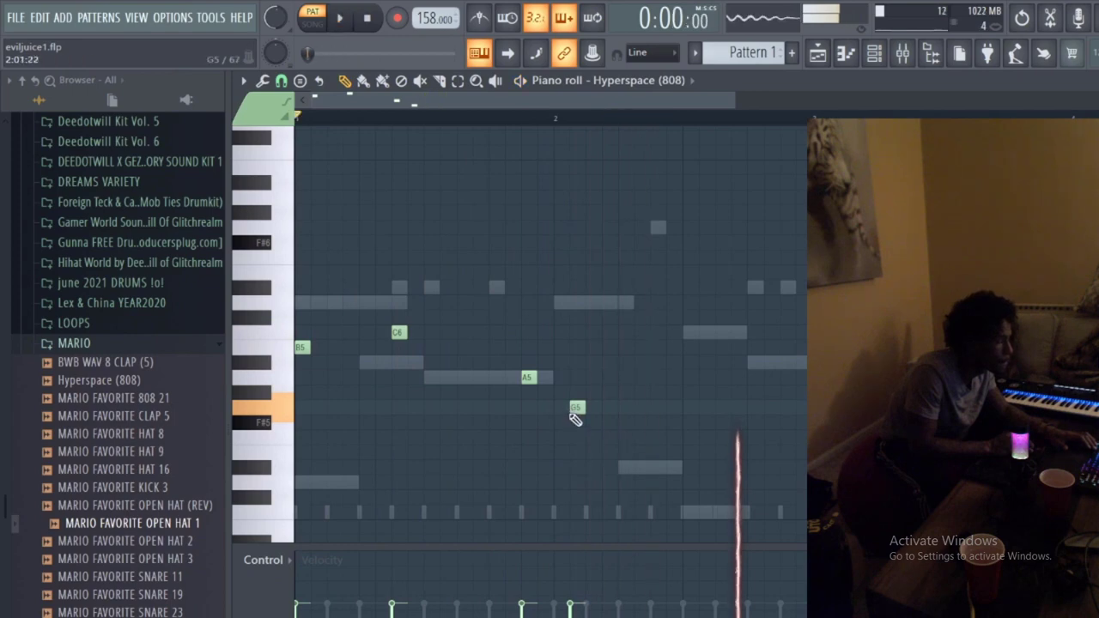
key(space)
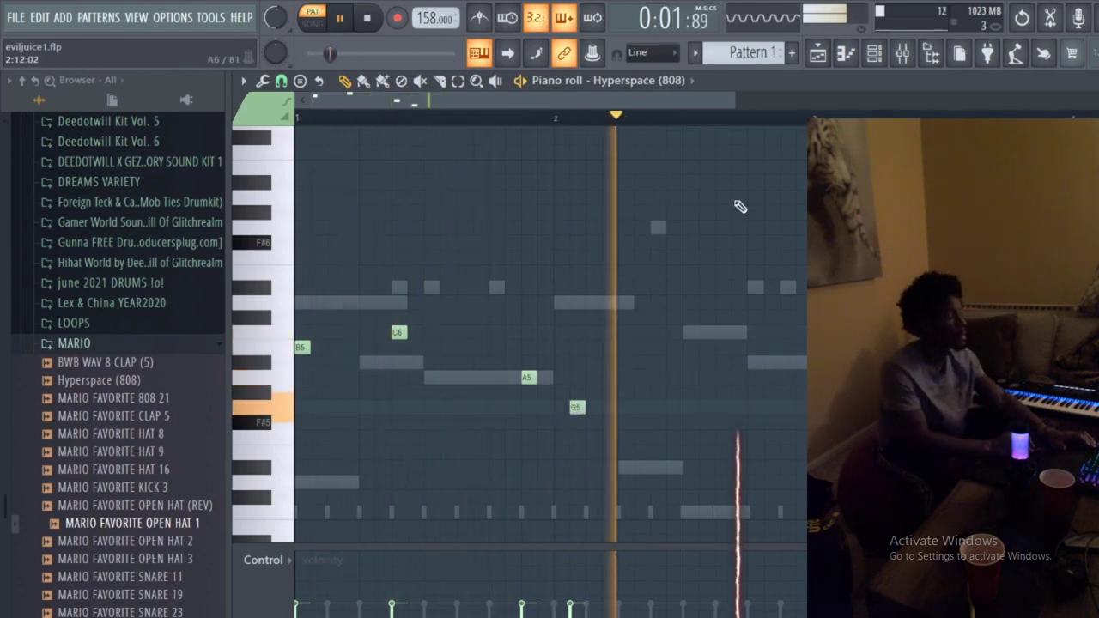
right_click(577, 407)
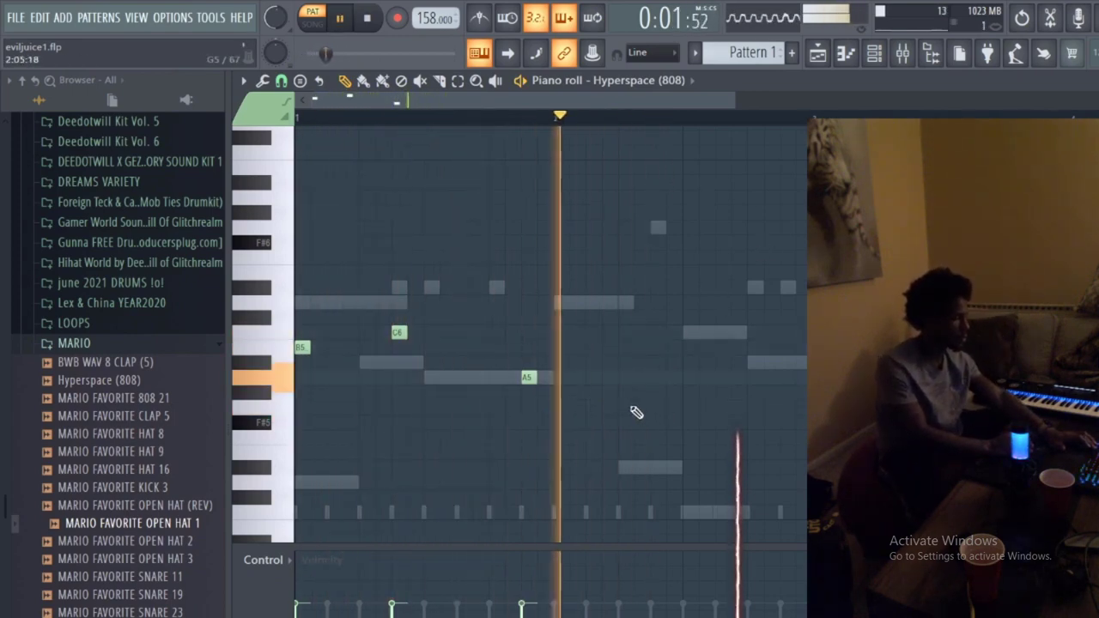
- Place F#5 notes at 2:05 and 2:11 in the 808 pattern, removing the trial G#5 note at 2:09
click(630, 407)
key(space)
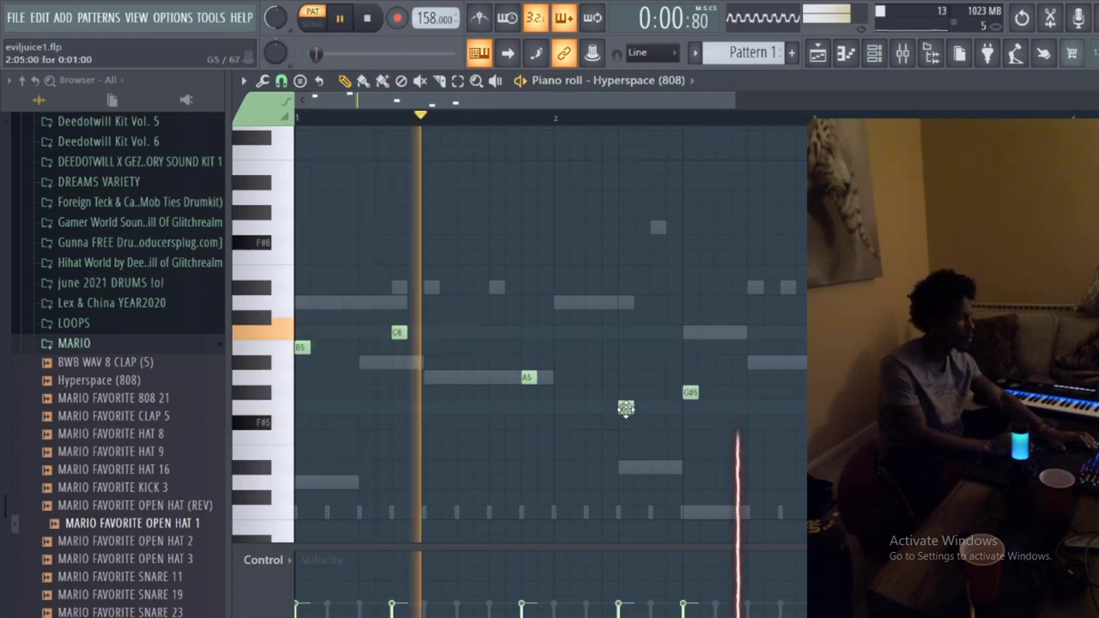
drag(629, 406, 629, 422)
right_click(690, 392)
click(718, 422)
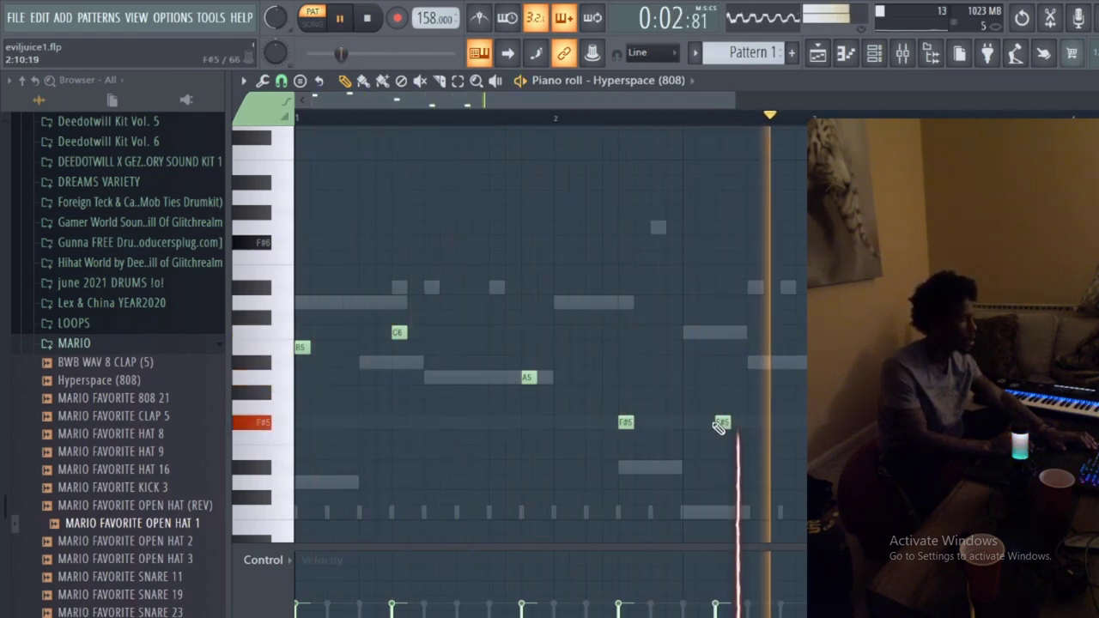
key(space)
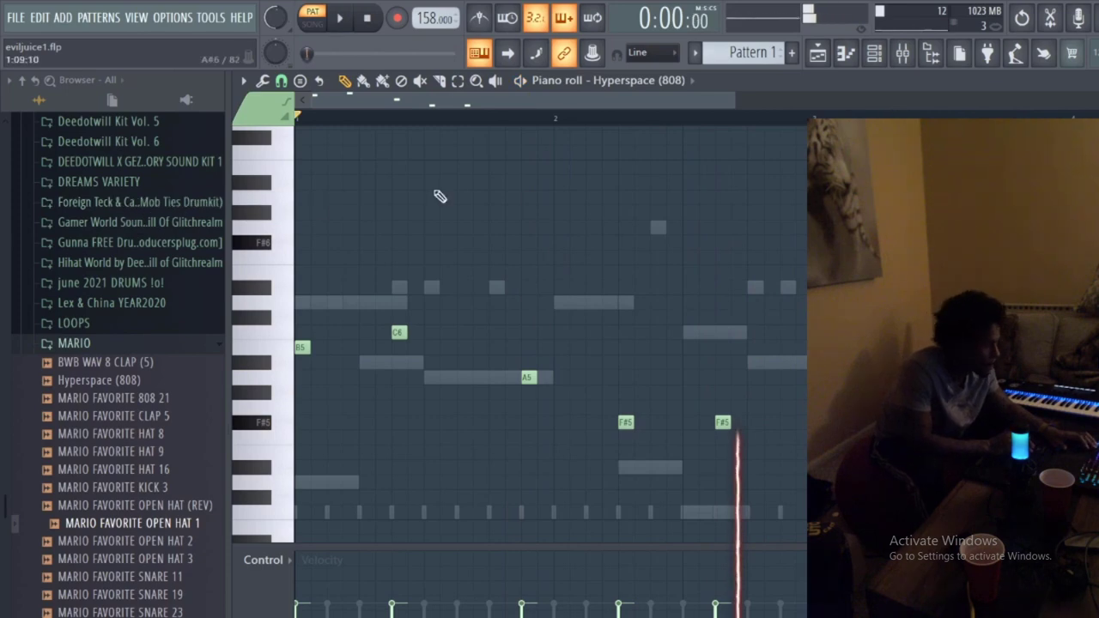
- Add F7 at 1:09, E6 and F6 at 2:07, C#6 and D7 at 2:08, F5 at 2:12 and C7 at 2:13 in the 808 pattern
key(space)
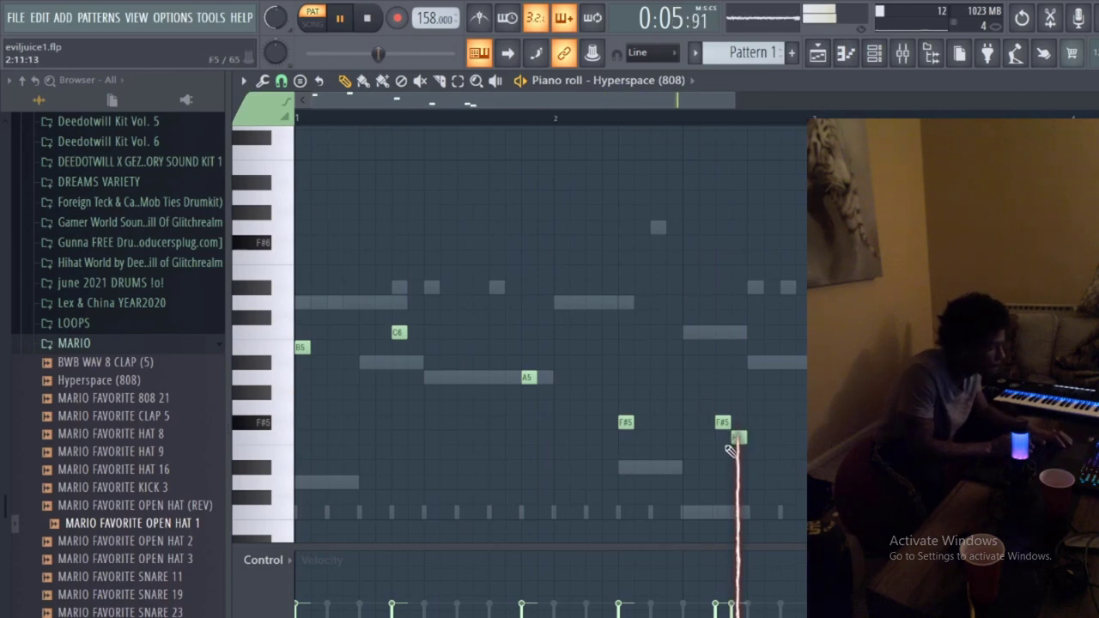
click(744, 155)
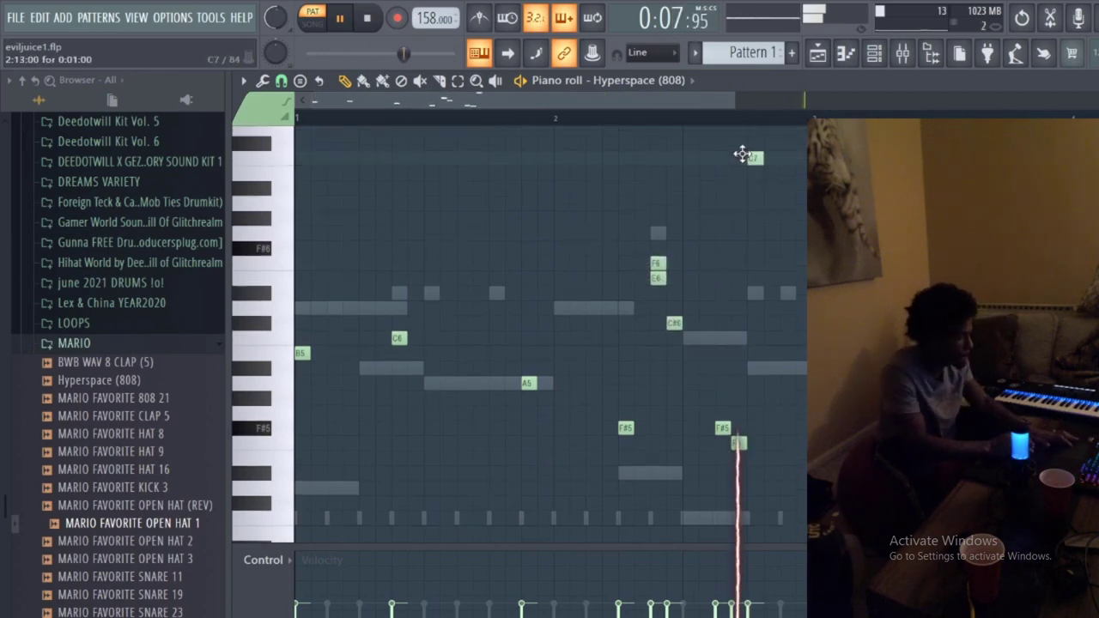
scroll(582, 146, up, 1)
right_click(718, 225)
scroll(515, 257, up, 1)
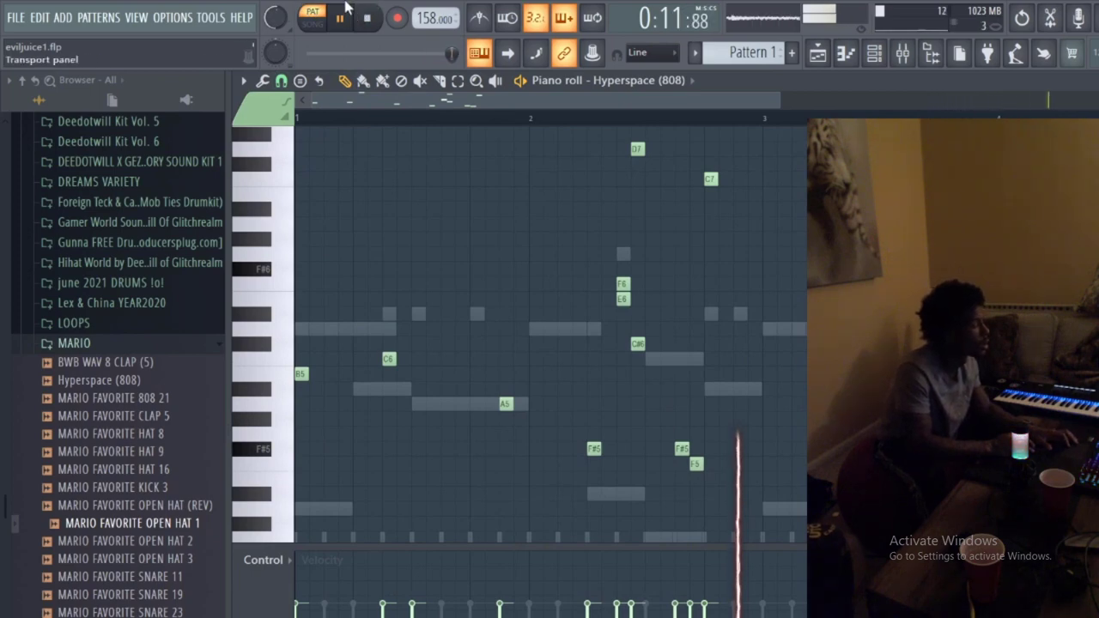
- Stop playback and select all the Hyperspace (808) notes in the piano roll
click(341, 18)
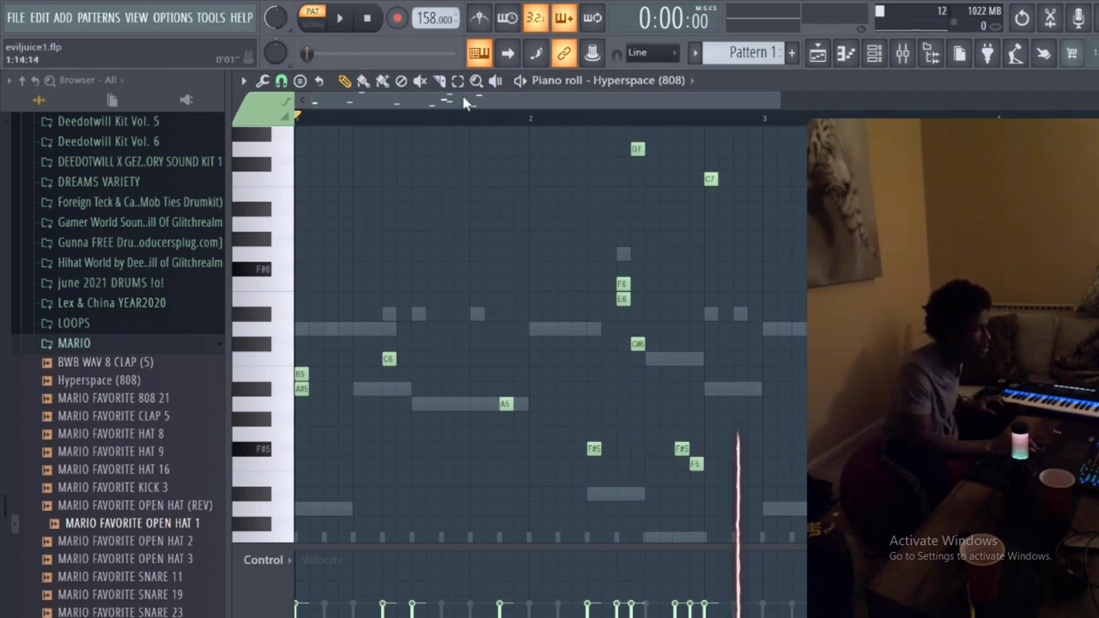
drag(746, 129, 15, 363)
scroll(584, 304, up, 6)
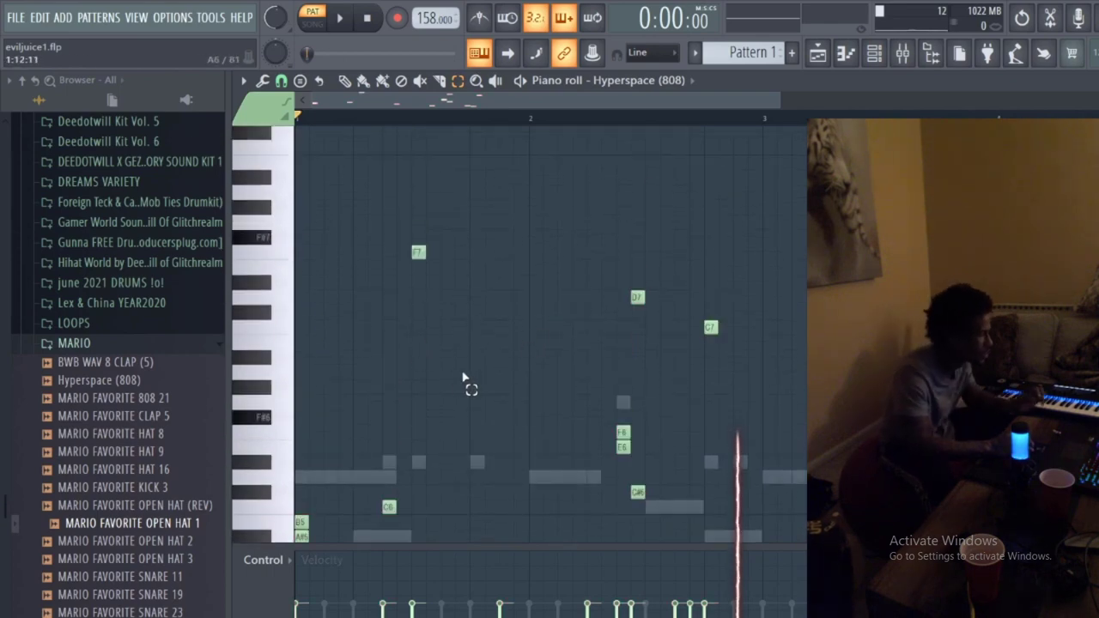
scroll(362, 313, down, 2)
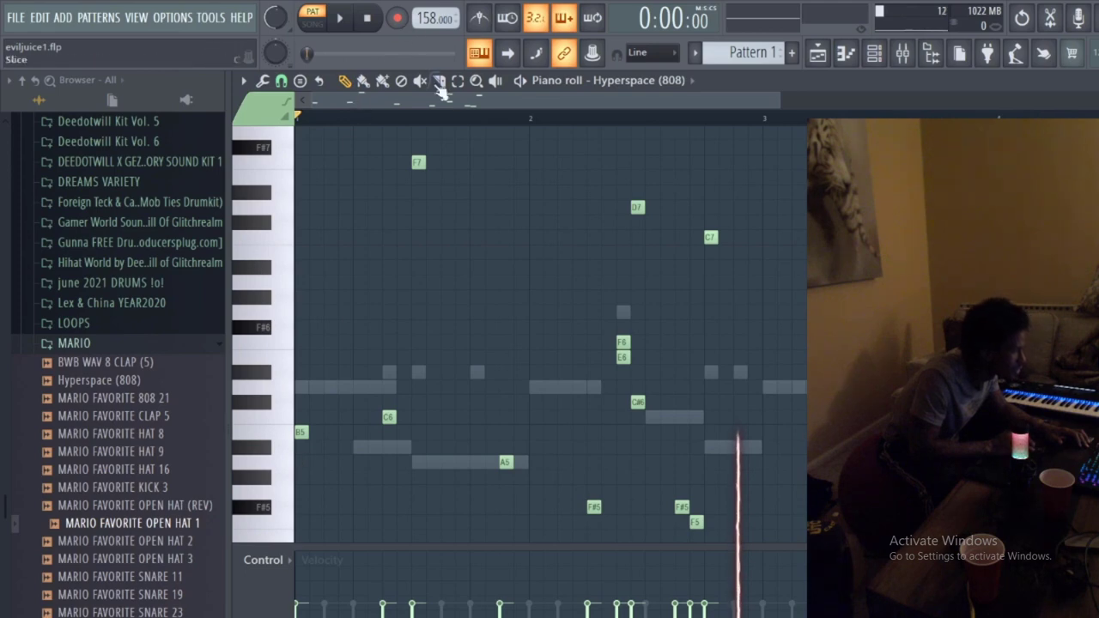
drag(805, 138, 418, 129)
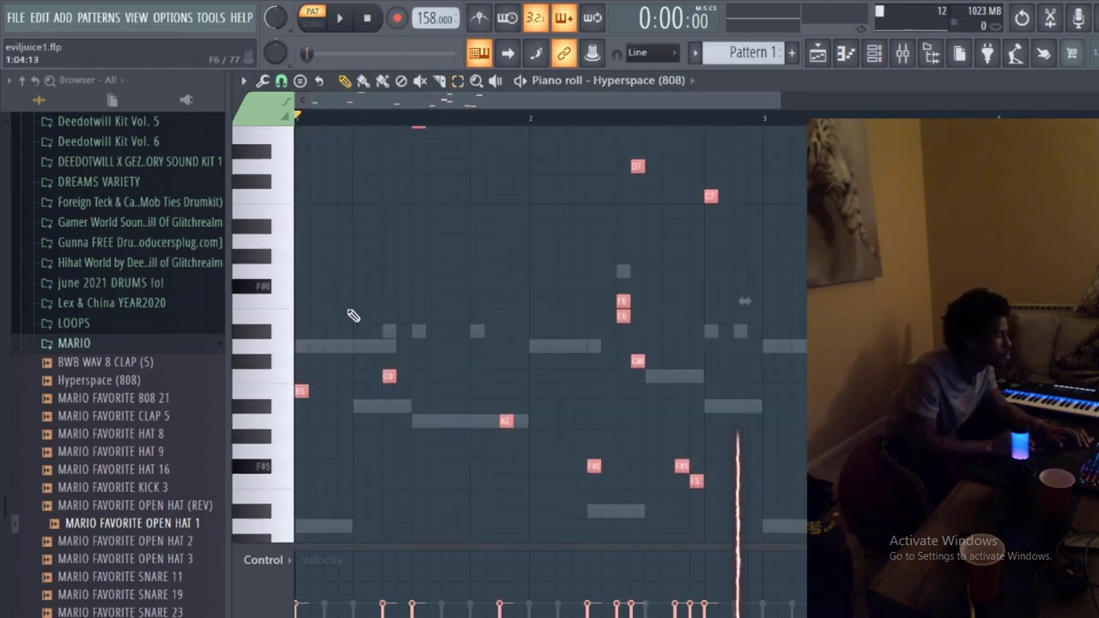
key(space)
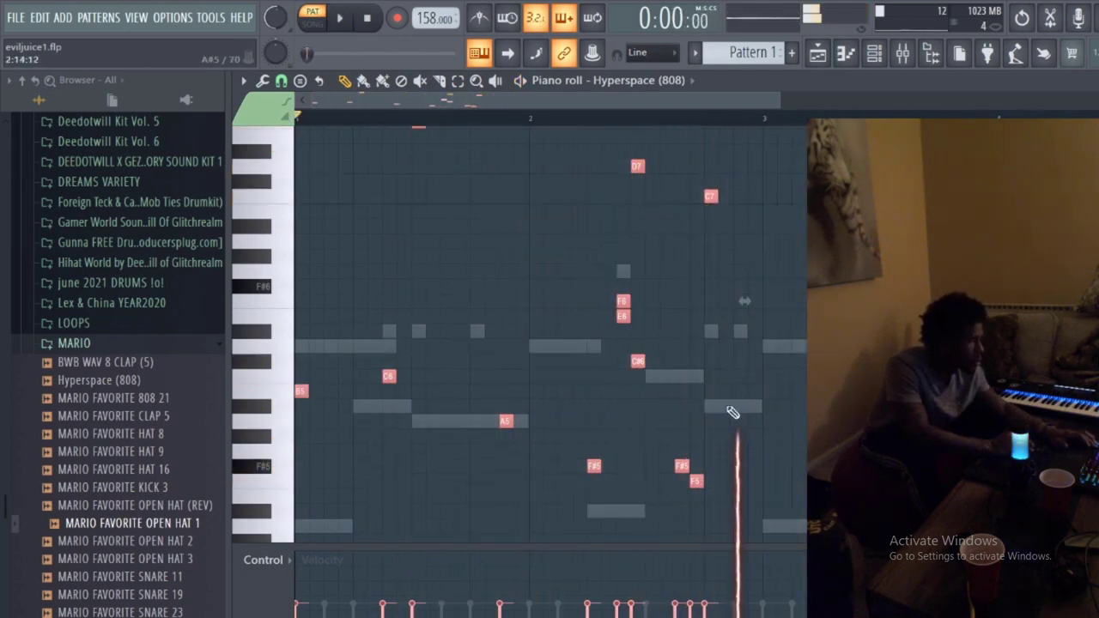
- Delete the E6 and F6 notes at 2:07 and the F5 note at 2:12 while the pattern plays
key(space)
drag(633, 292, 625, 355)
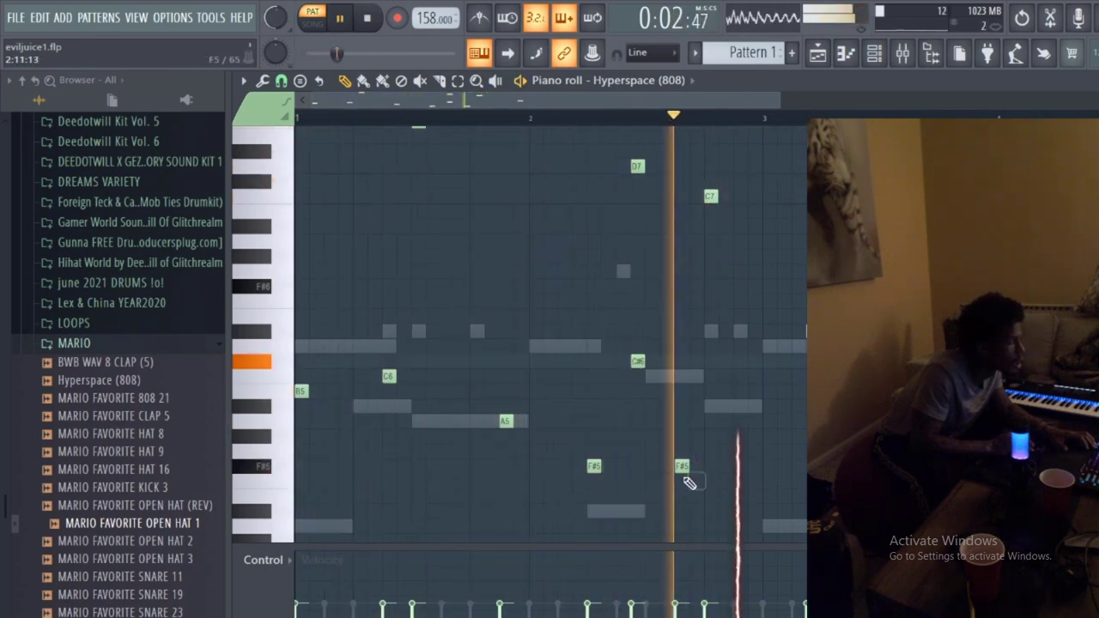
right_click(696, 481)
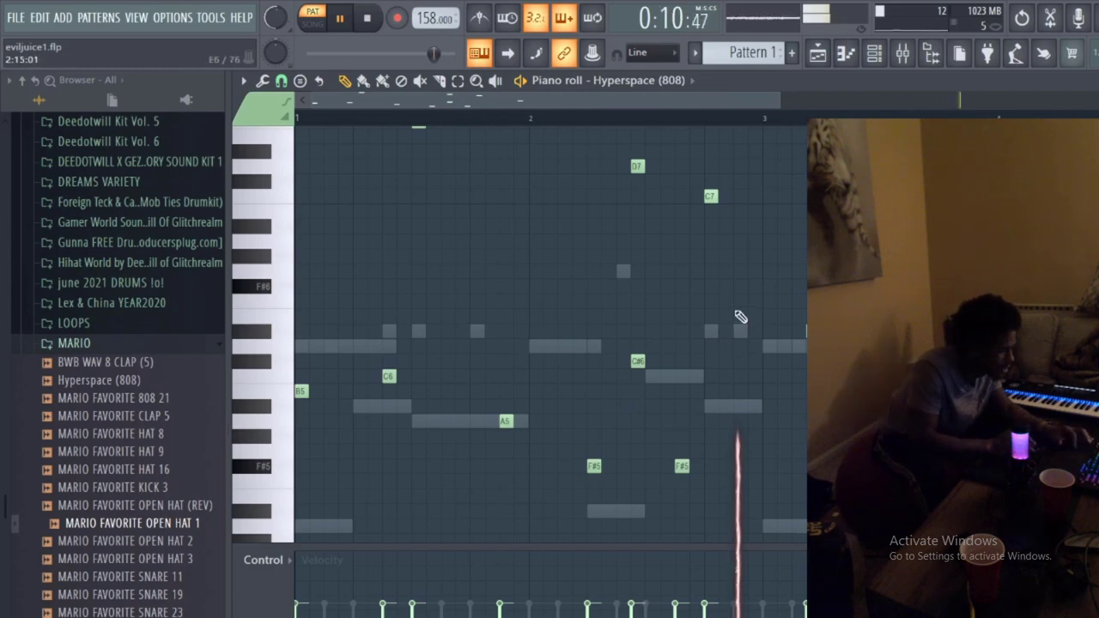
- Delete the F7 note at 1:09 and place an A6 note at 1:14 in the 808 pattern
key(space)
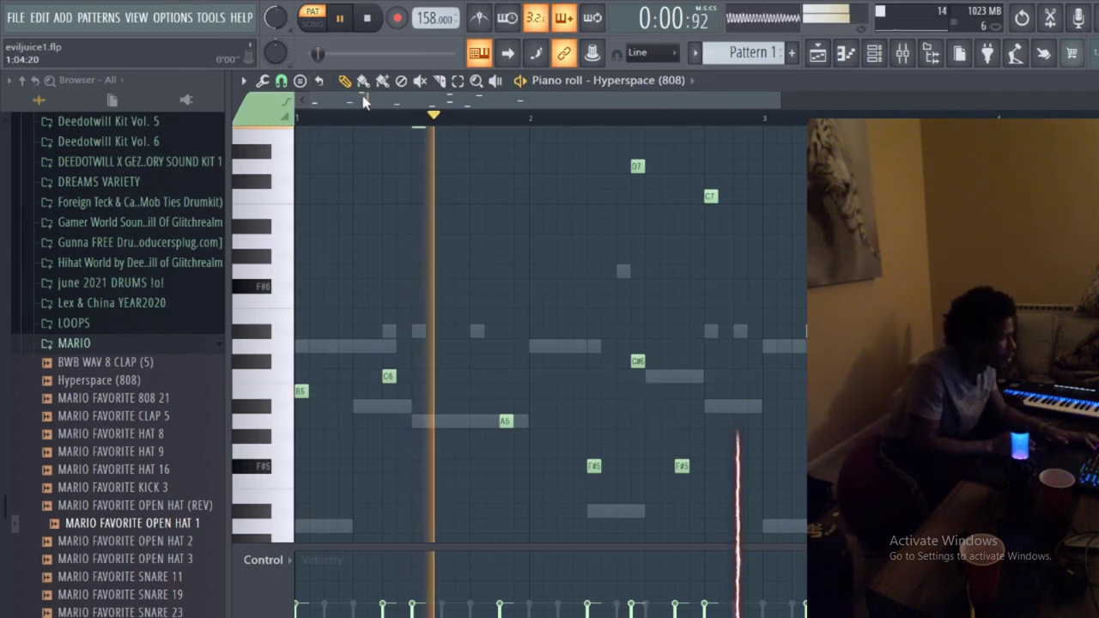
scroll(422, 280, up, 2)
key(space)
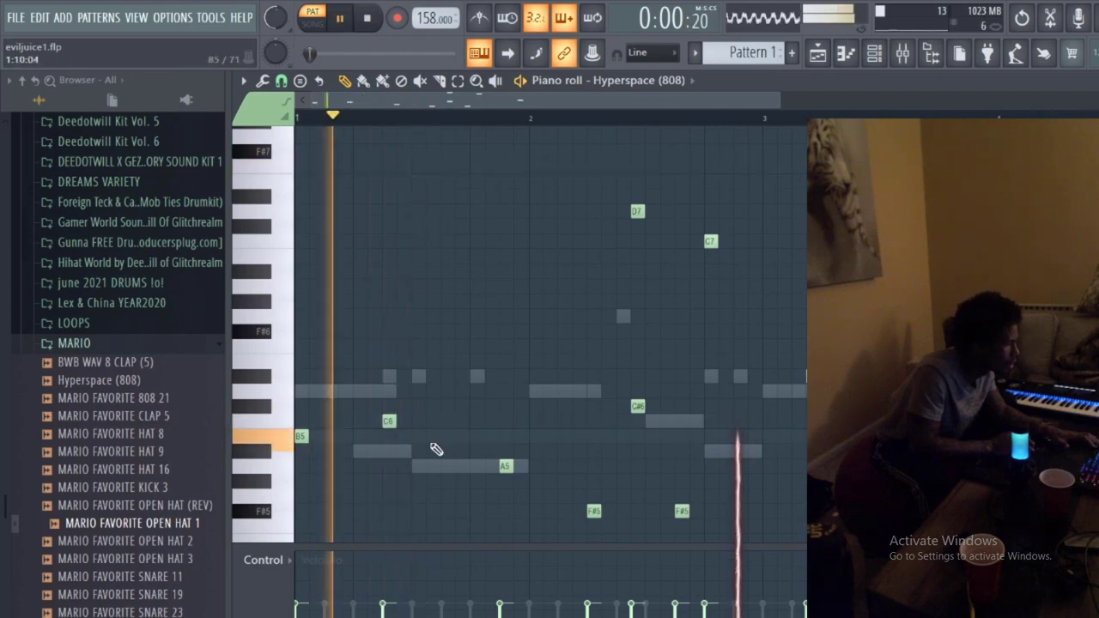
click(486, 421)
drag(490, 421, 489, 290)
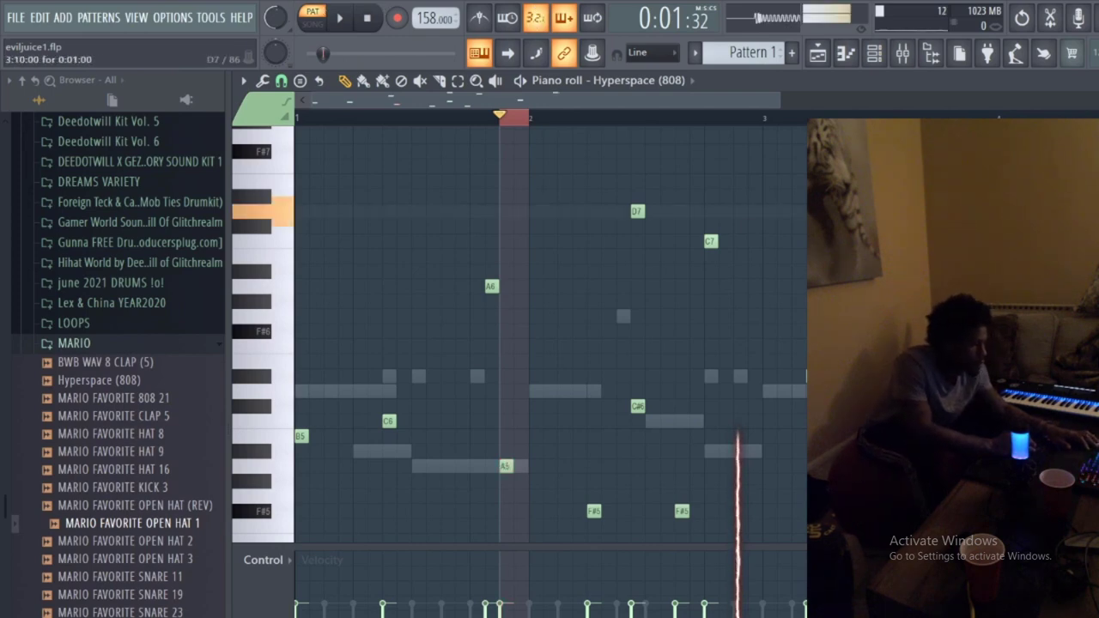
- Play the 808 pattern and clear the time selection at the end of bar 1
key(space)
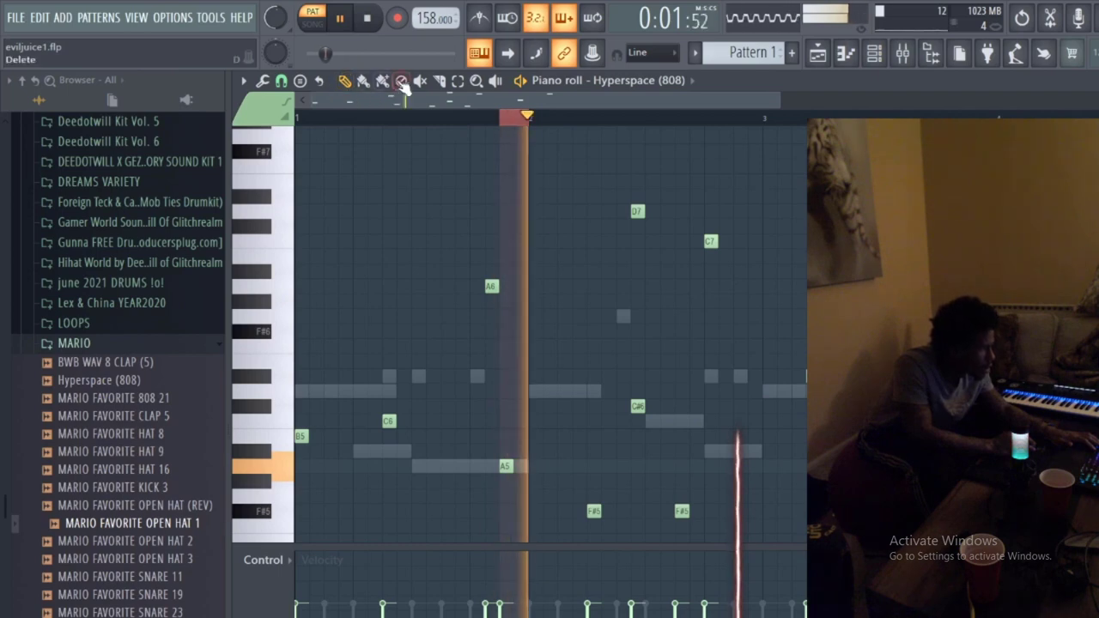
click(486, 121)
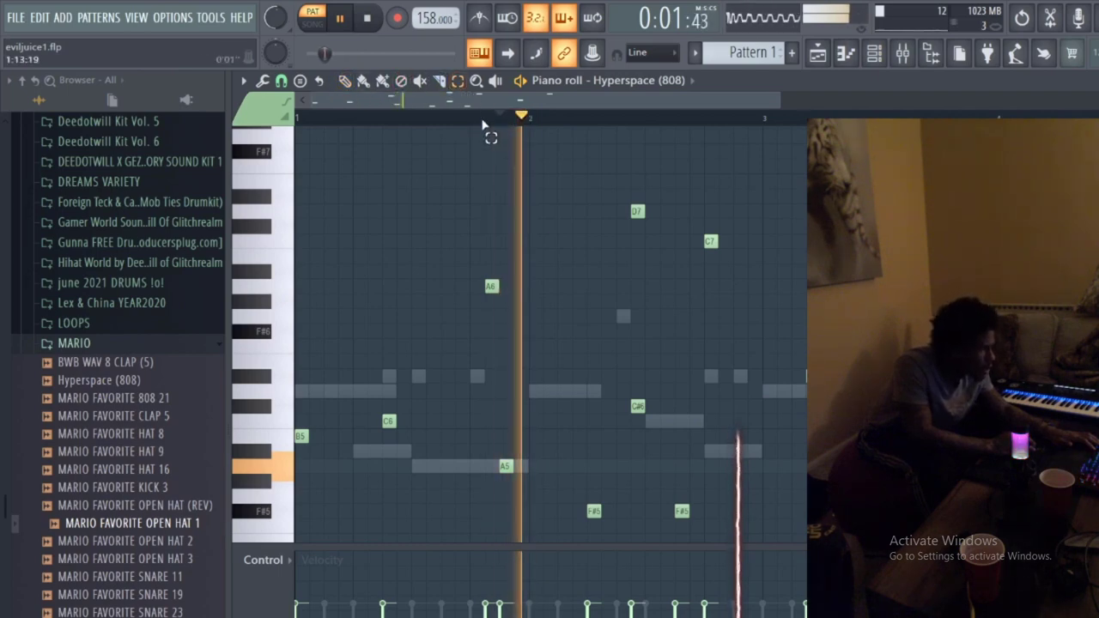
key(space)
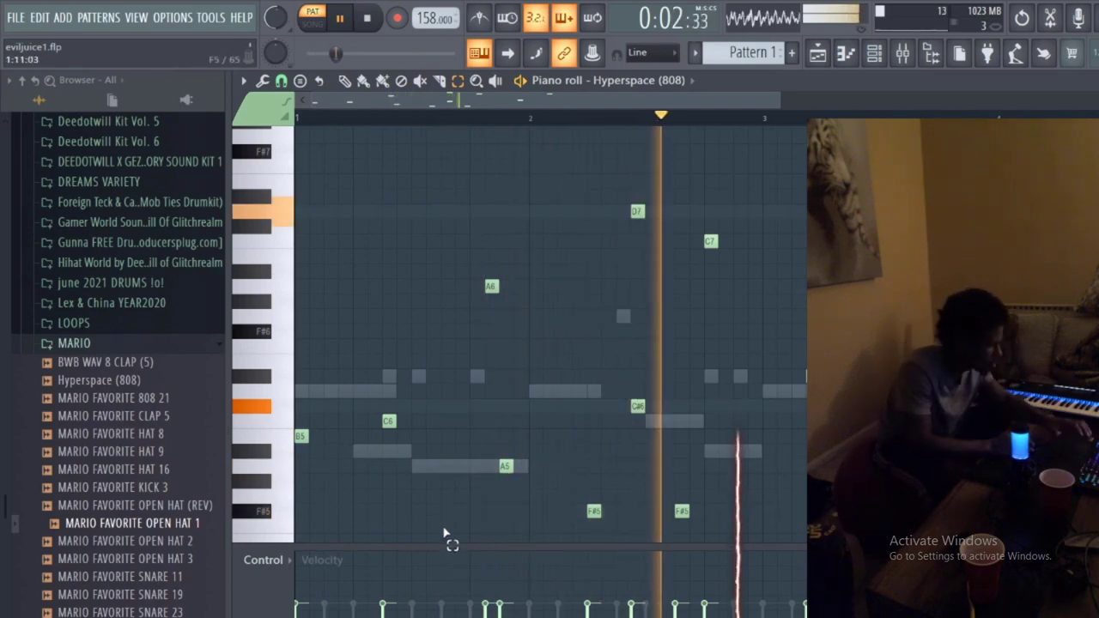
- Delete the A6 note at 1:14 and the C#6 note at 2:08, and add an A5 note at 2:01 in the 808 pattern
key(space)
key(space)
key(space)
key(p)
key(space)
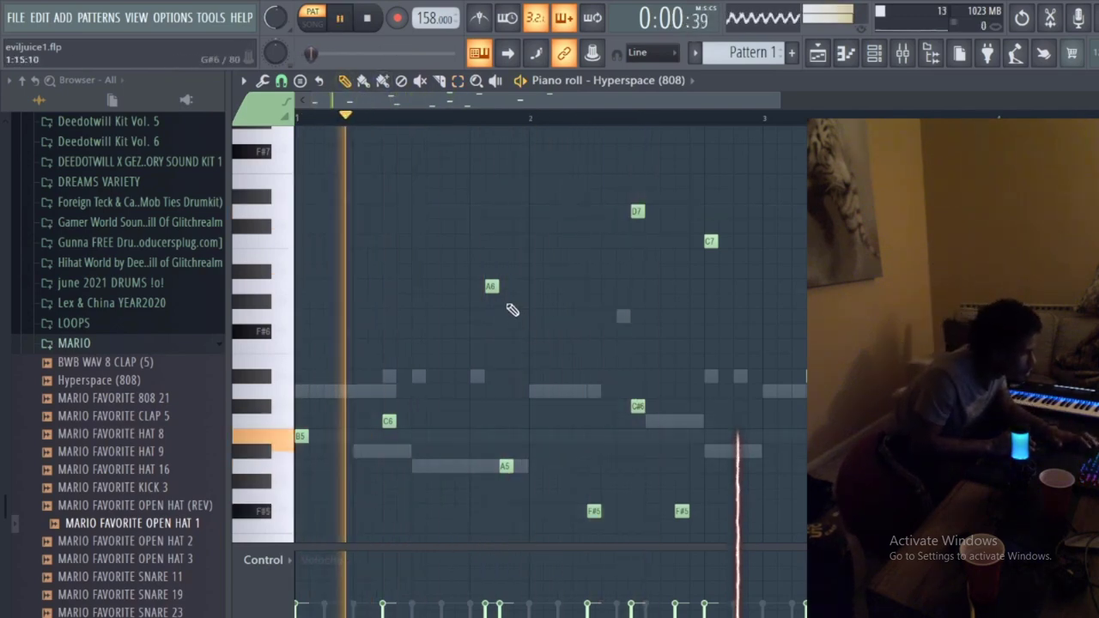
key(space)
key(space)
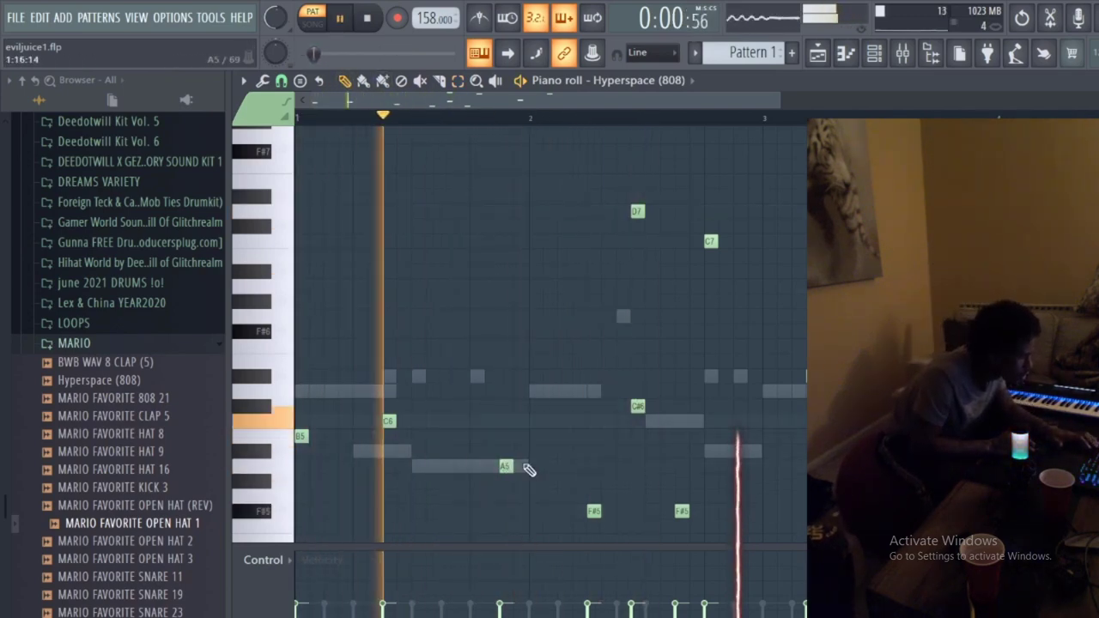
click(536, 465)
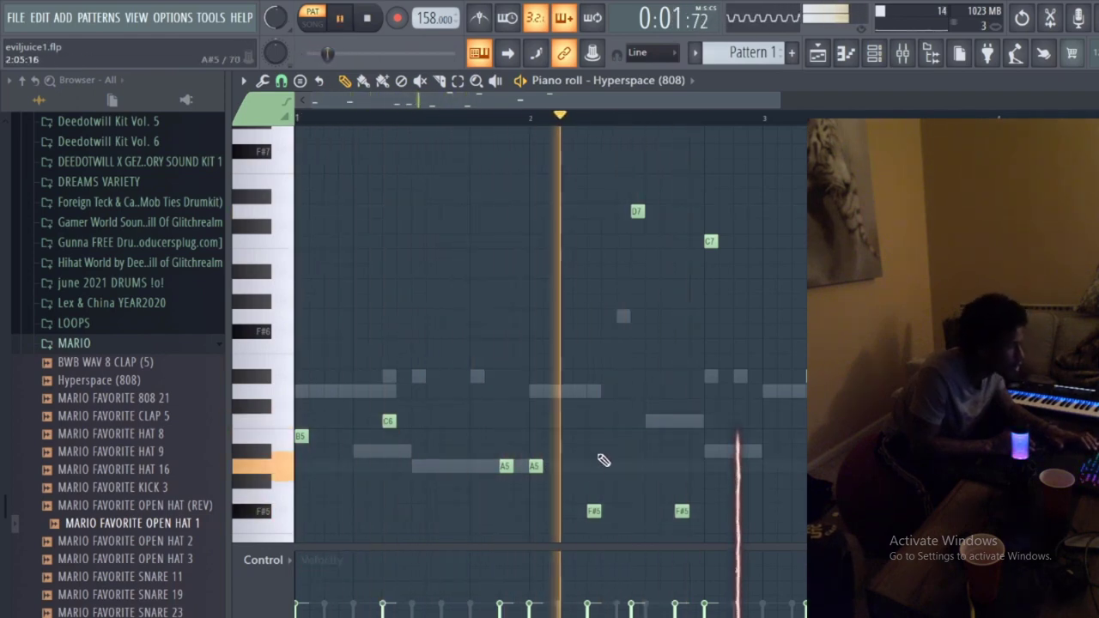
- Try a D#7 note at 2:09 in the 808 pattern
key(space)
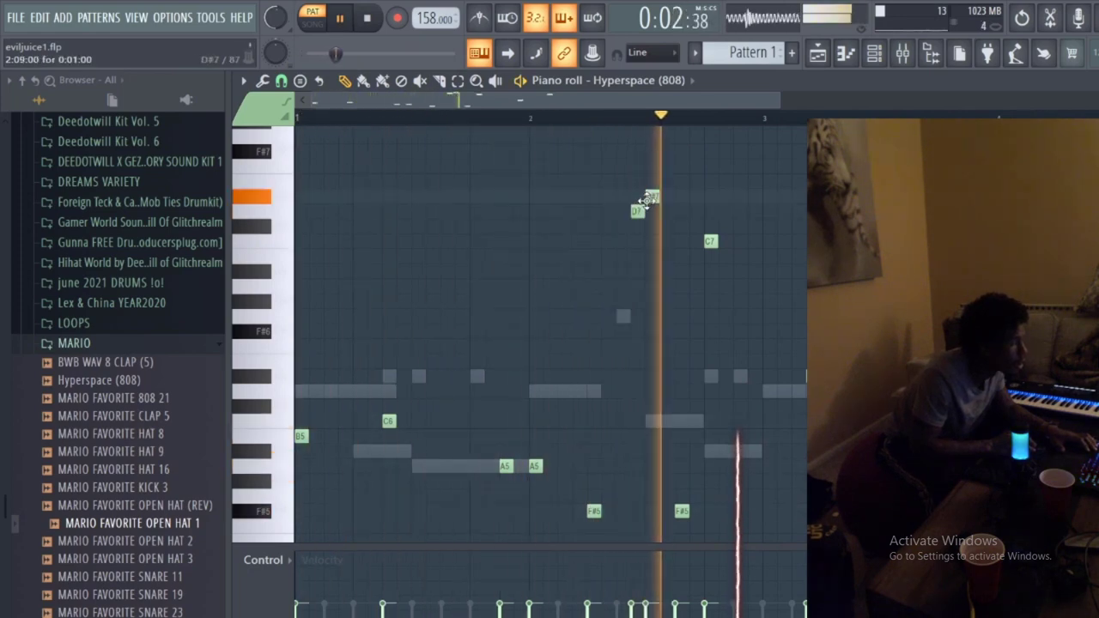
click(651, 199)
key(space)
right_click(651, 199)
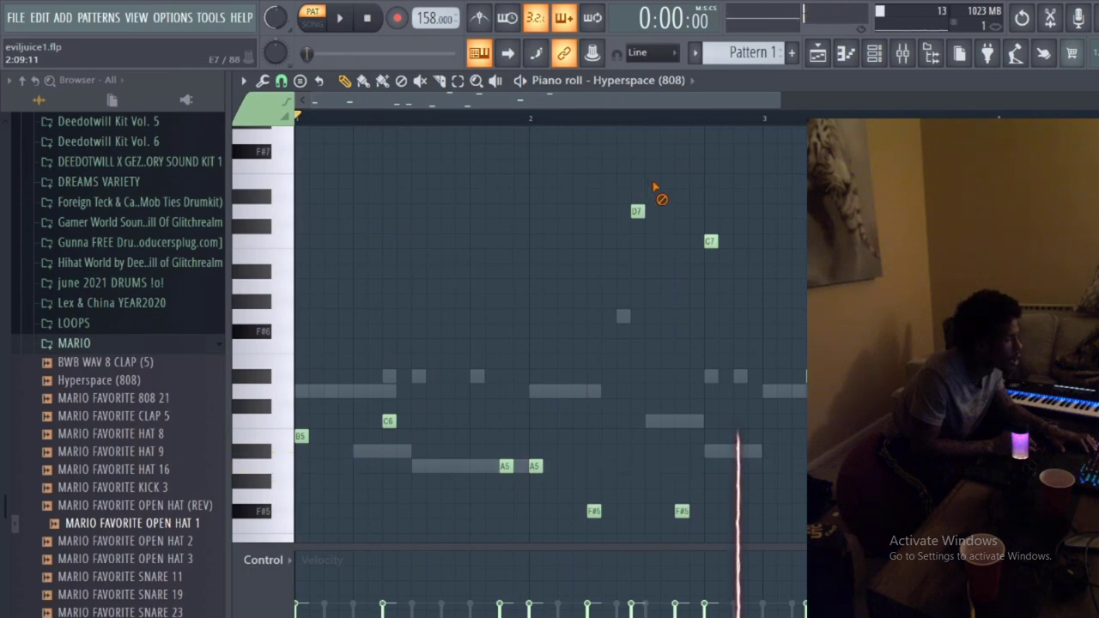
- Move the D7 note in bar 2 of the 808 pattern one step later, to 2:09
scroll(679, 133, up, 8)
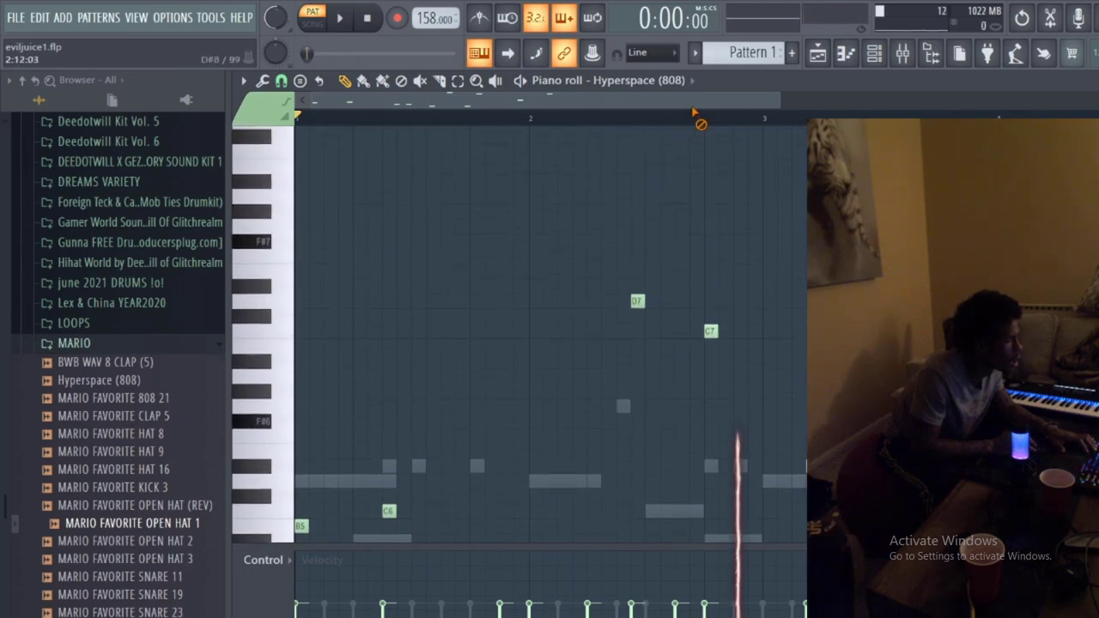
scroll(633, 206, down, 15)
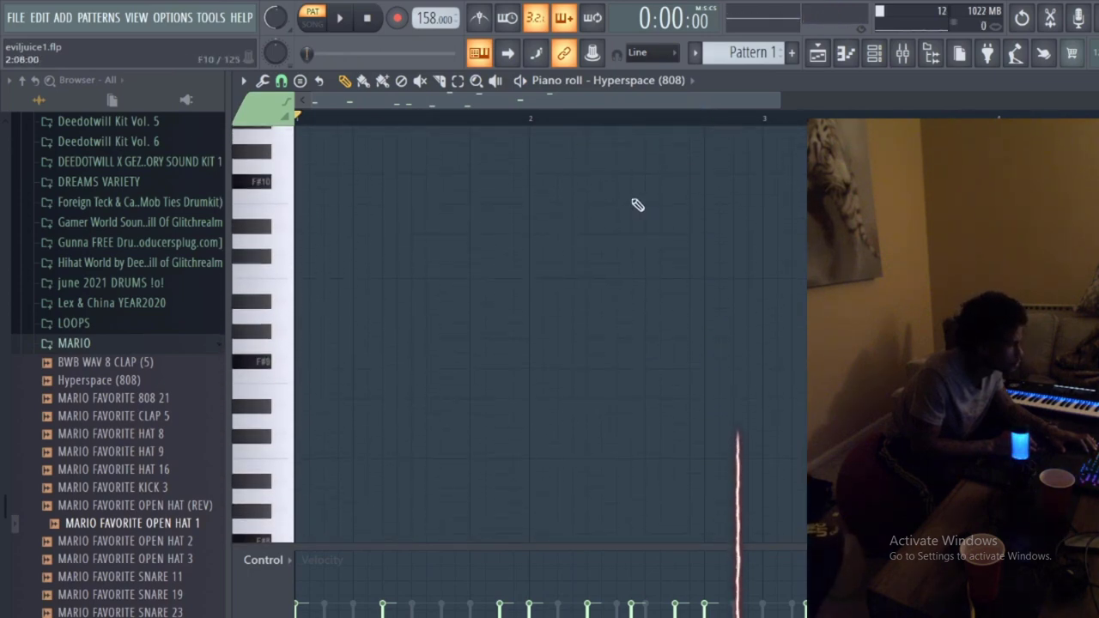
scroll(572, 402, up, 7)
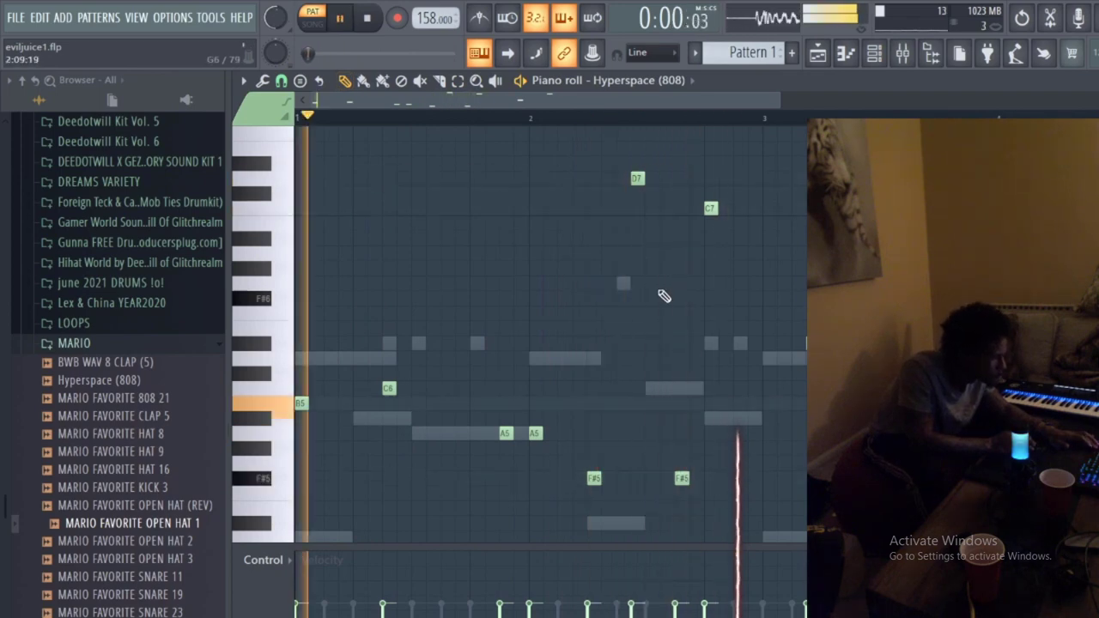
drag(635, 182, 651, 182)
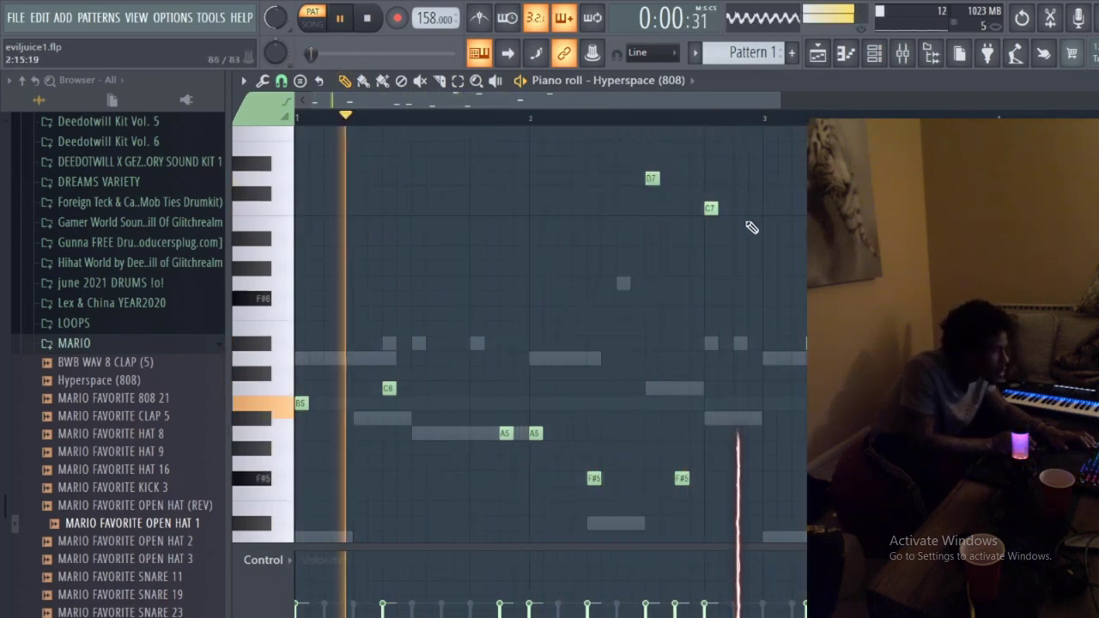
- Play the 808 pattern through to judge the revised note positions
scroll(750, 227, down, 4)
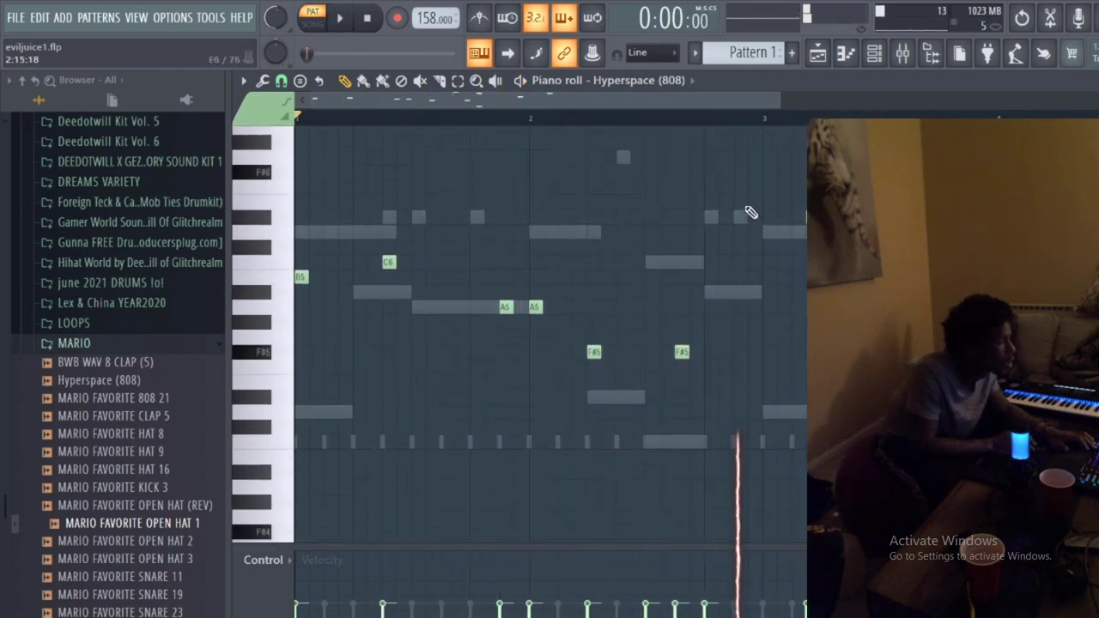
key(space)
scroll(750, 213, up, 1)
scroll(759, 128, up, 1)
right_click(782, 32)
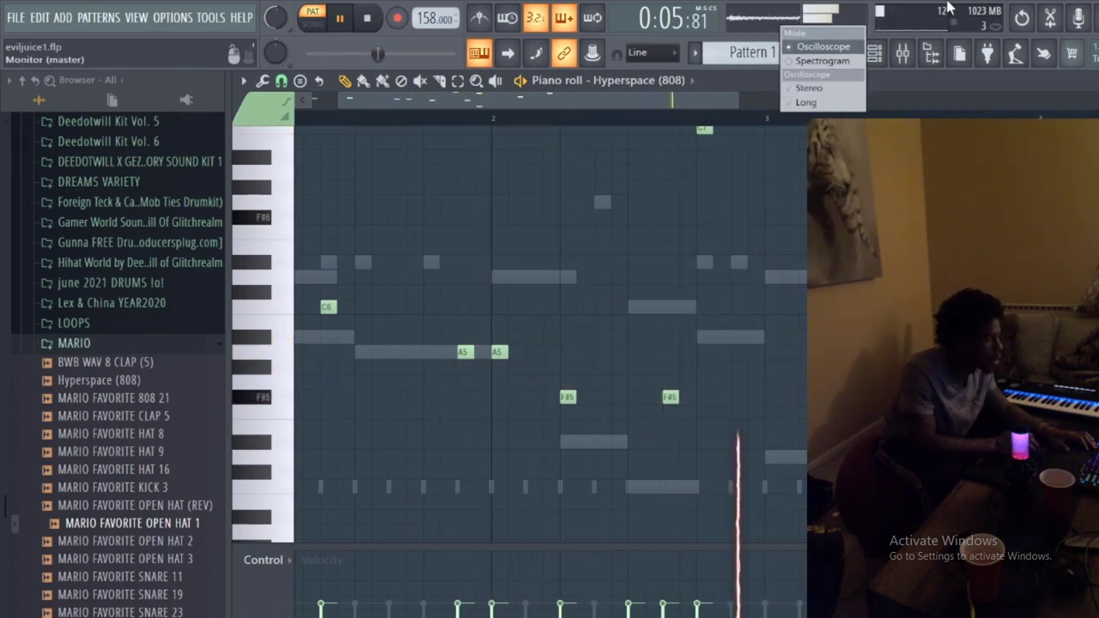
click(949, 8)
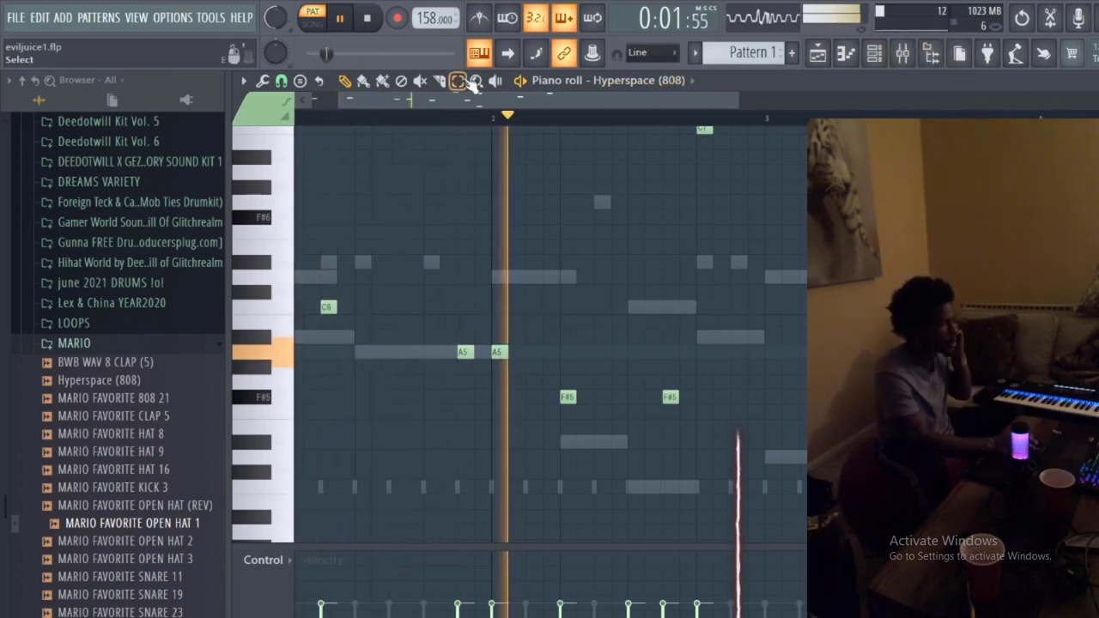
- Select all the Hyperspace (808) notes and transpose them down one octave, then play the pattern with the Paint tool active
scroll(550, 335, up, 5)
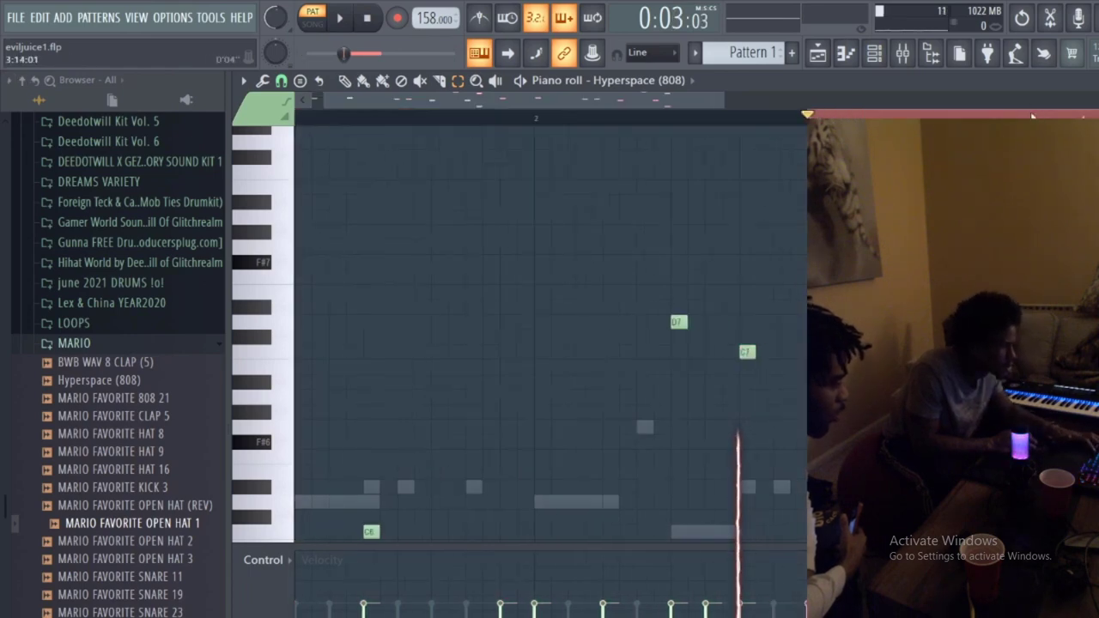
key(ctrl+a)
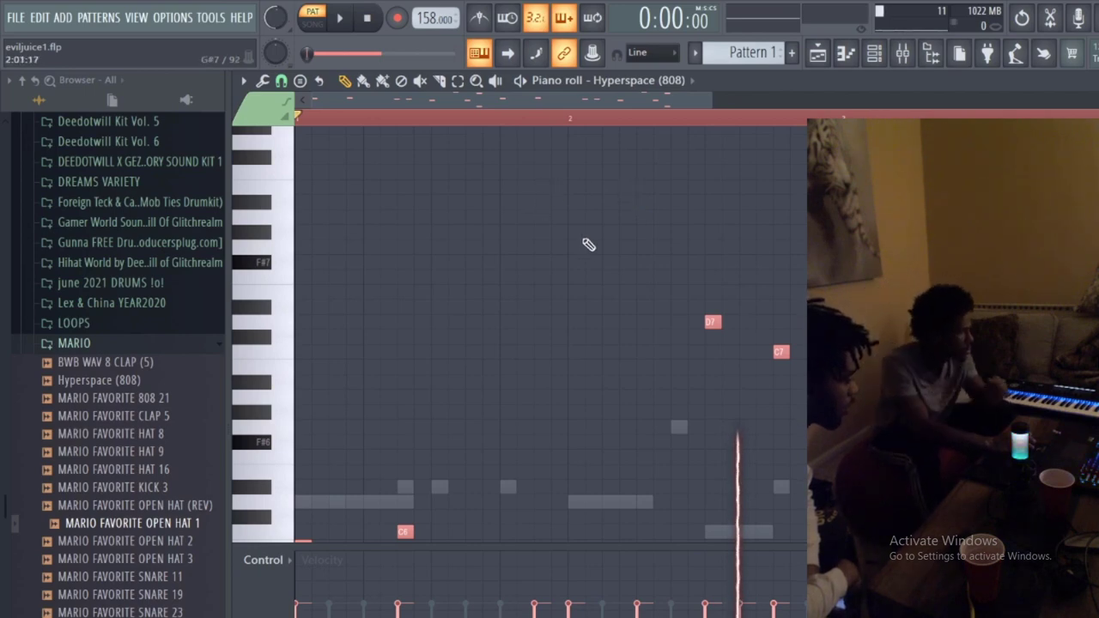
scroll(601, 303, down, 3)
scroll(601, 304, down, 2)
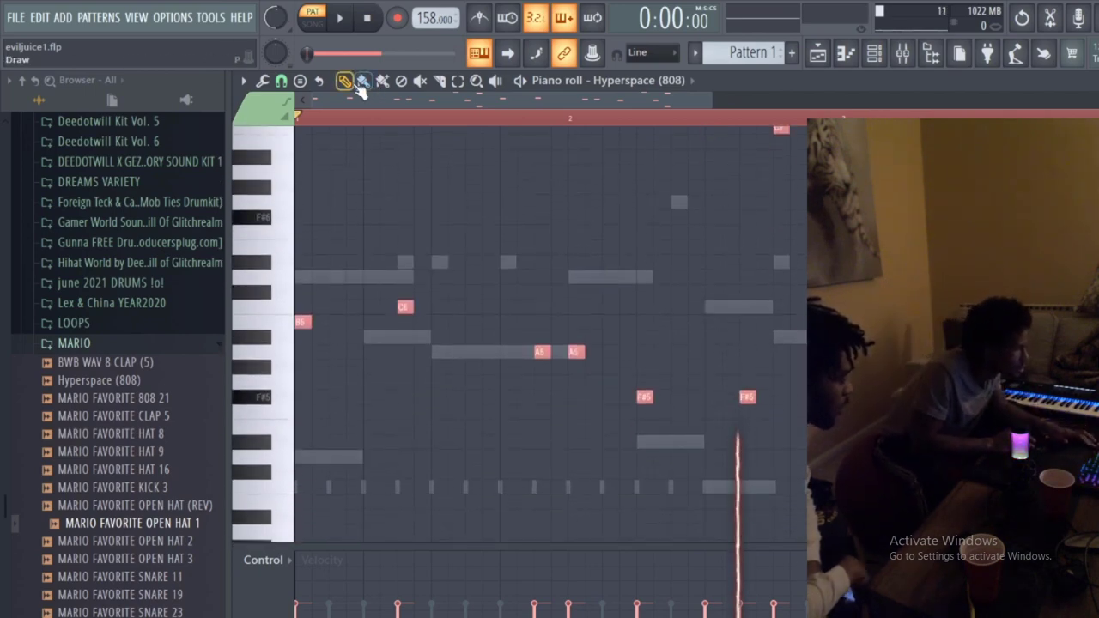
key(space)
key(space)
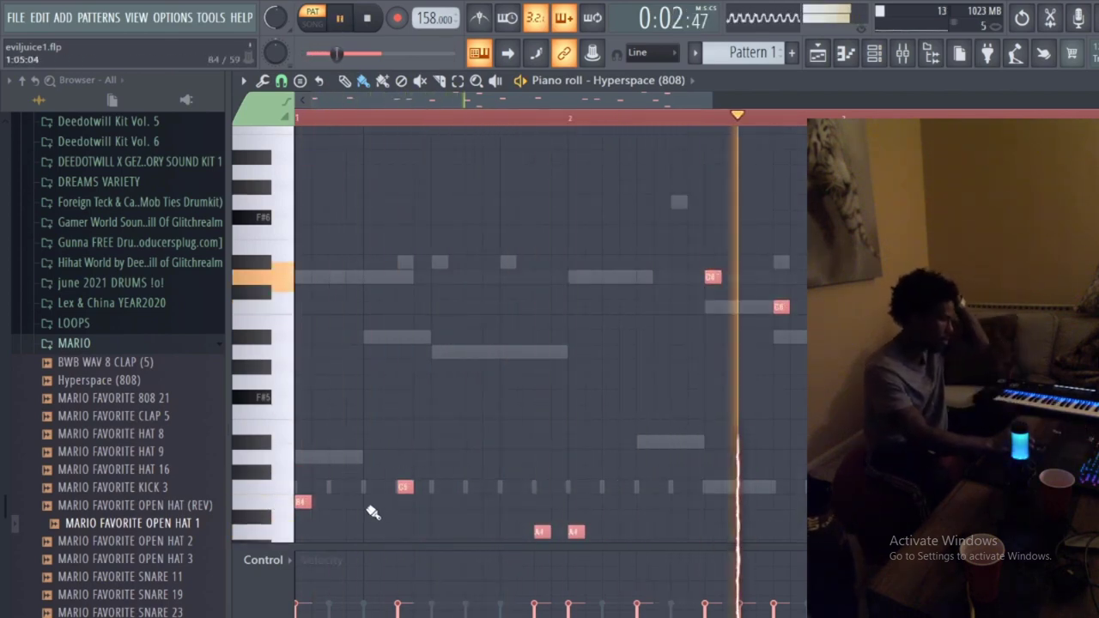
- Stop playback and undo the C5 note painted at 1:02
key(space)
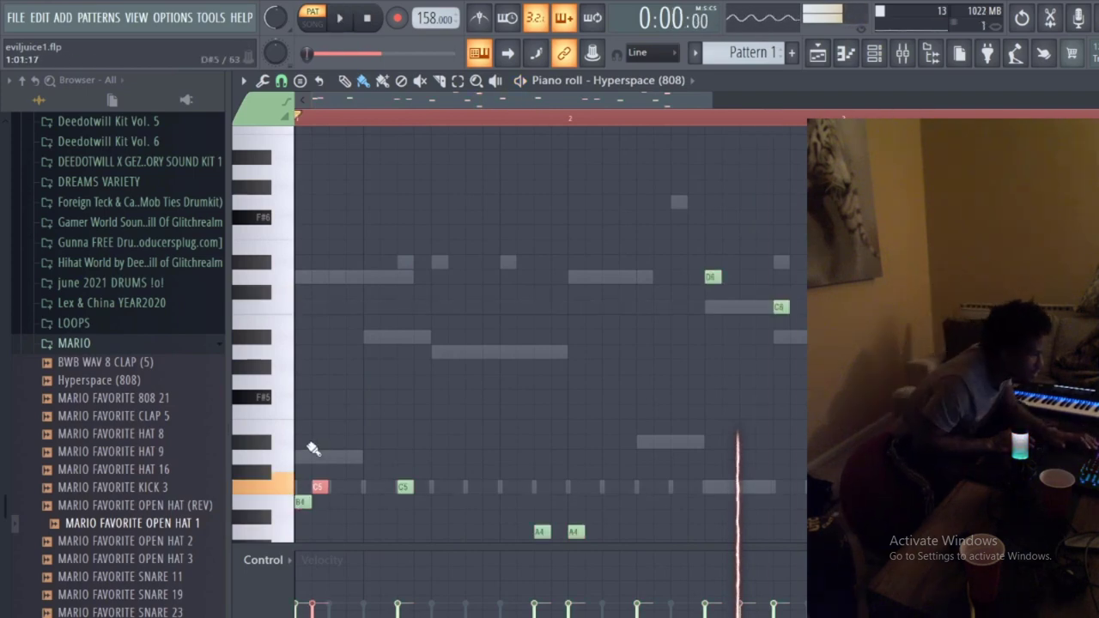
click(51, 19)
click(60, 40)
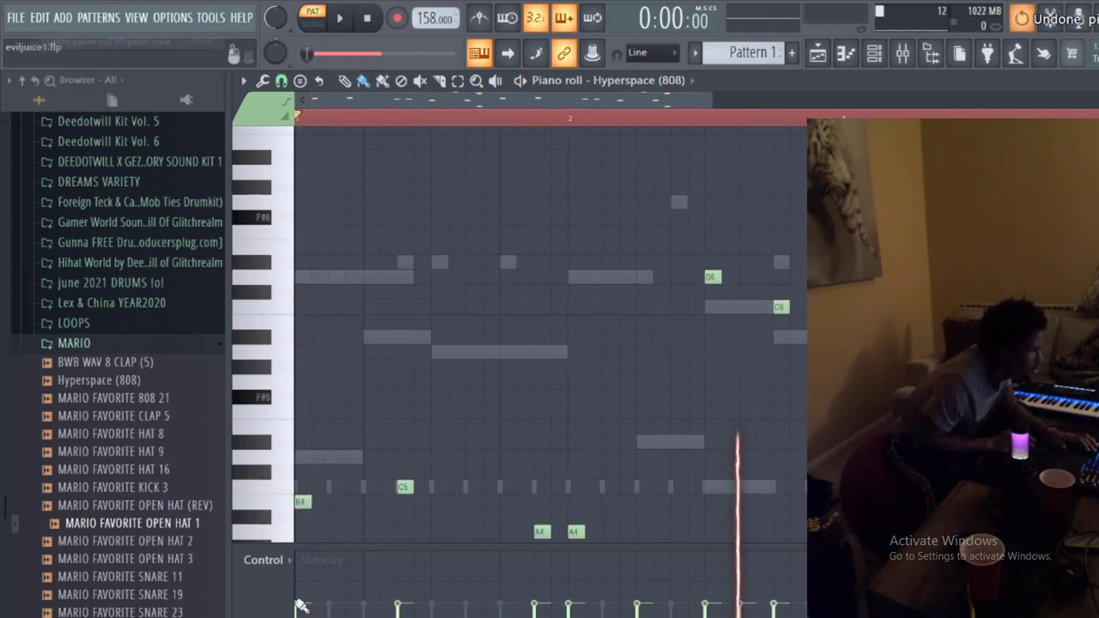
- Change the first 808 note at 1:01 to F5 and play the pattern while checking its notes across the octaves
click(303, 503)
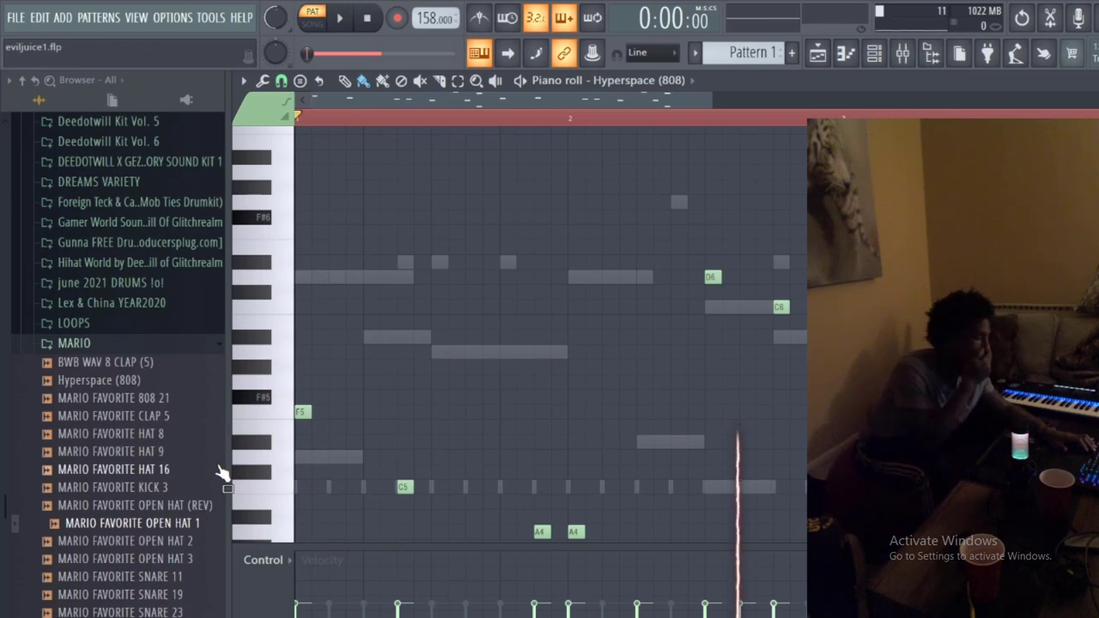
key(space)
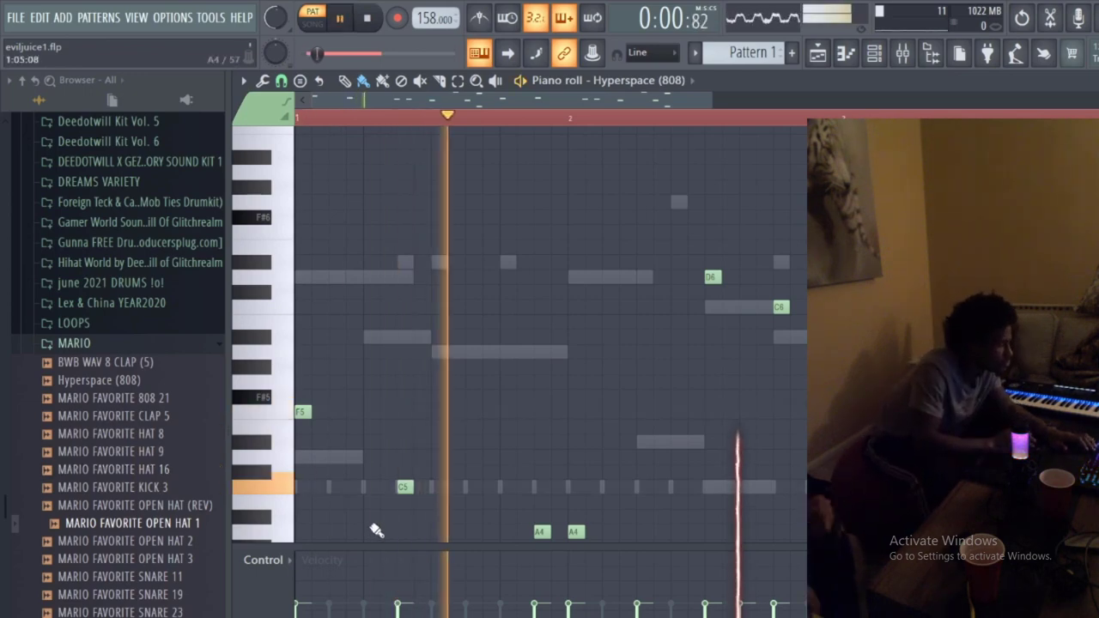
scroll(396, 522, down, 5)
scroll(396, 522, up, 3)
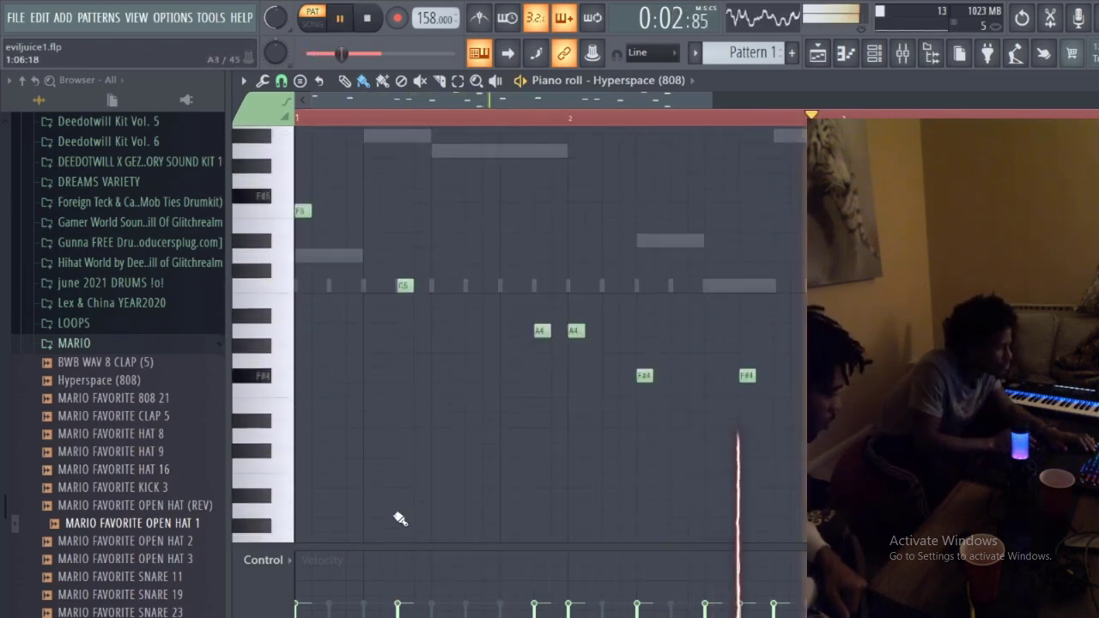
scroll(401, 519, up, 4)
scroll(401, 519, down, 6)
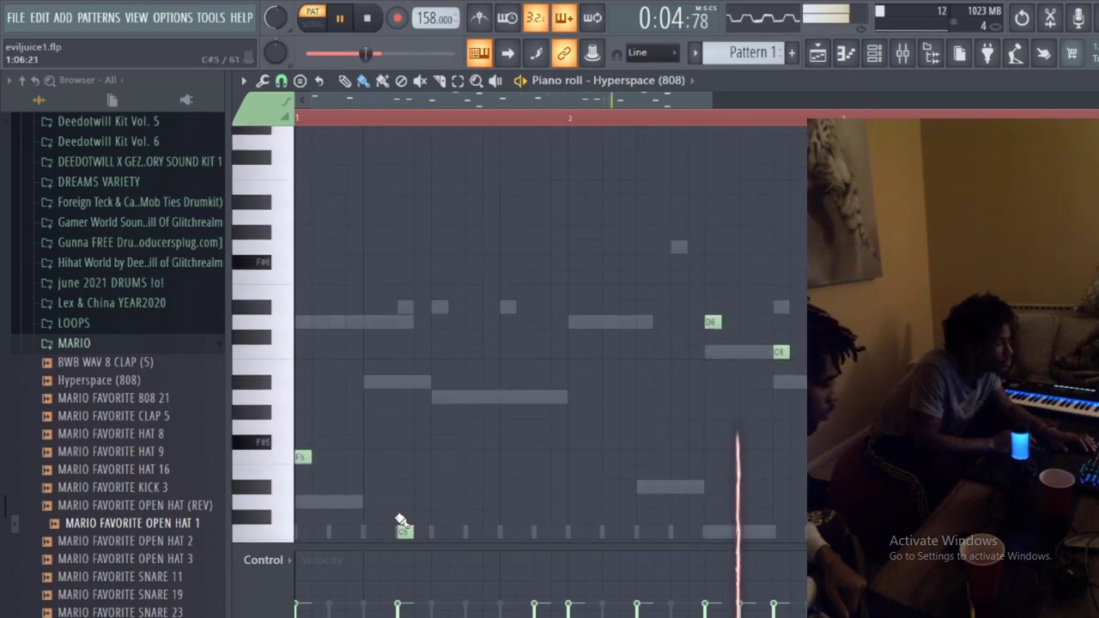
scroll(402, 520, down, 5)
key(space)
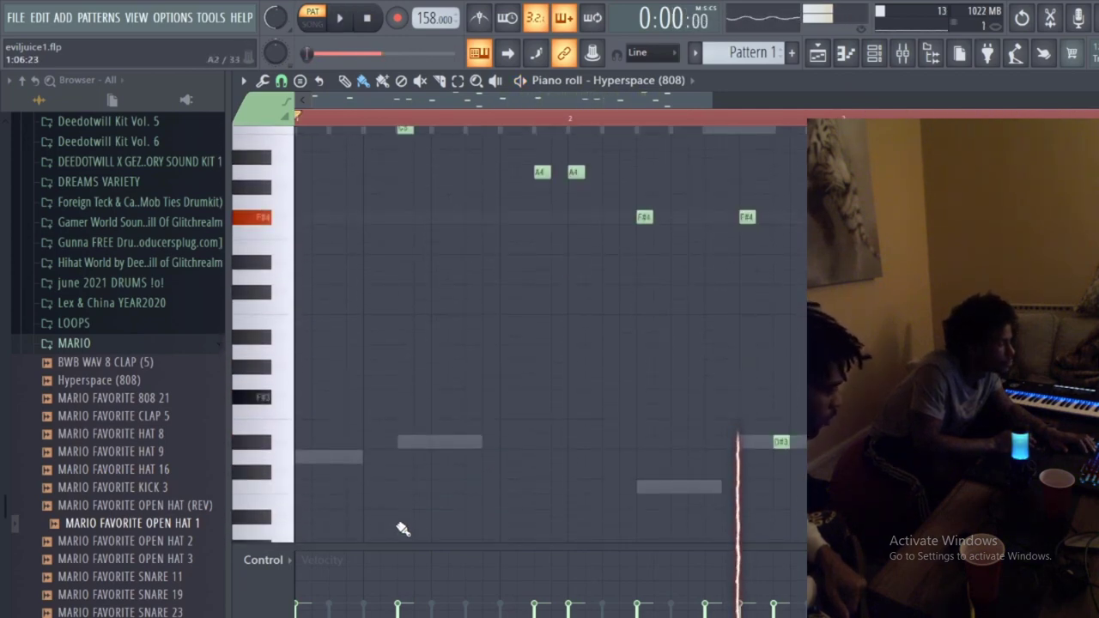
- Replay the 808 pattern while trying a higher velocity on the C5 note at 1:07
key(space)
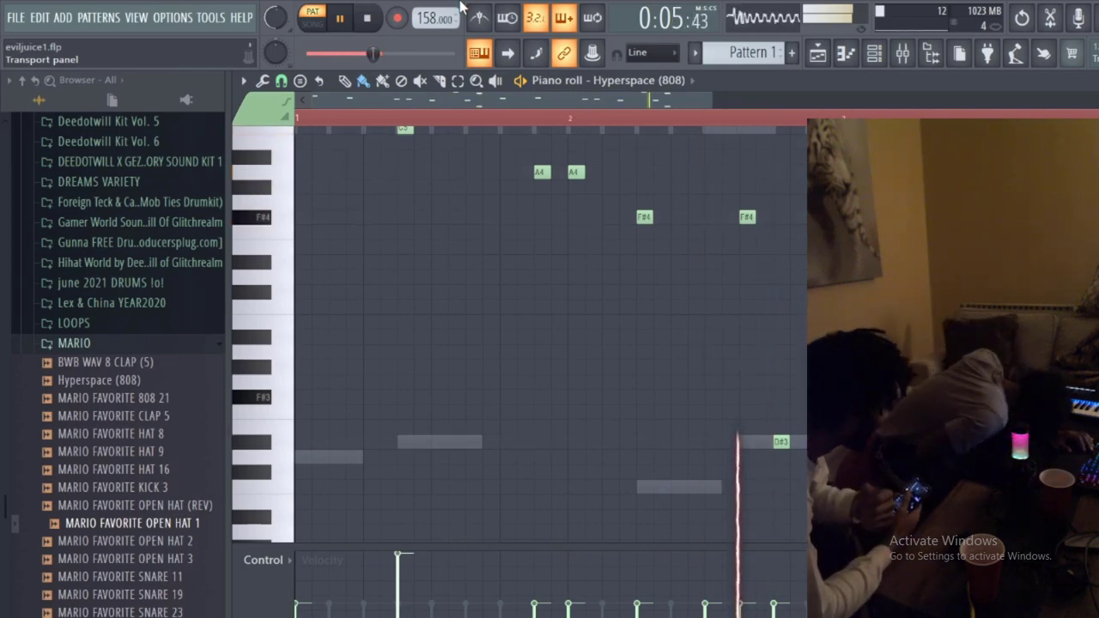
key(space)
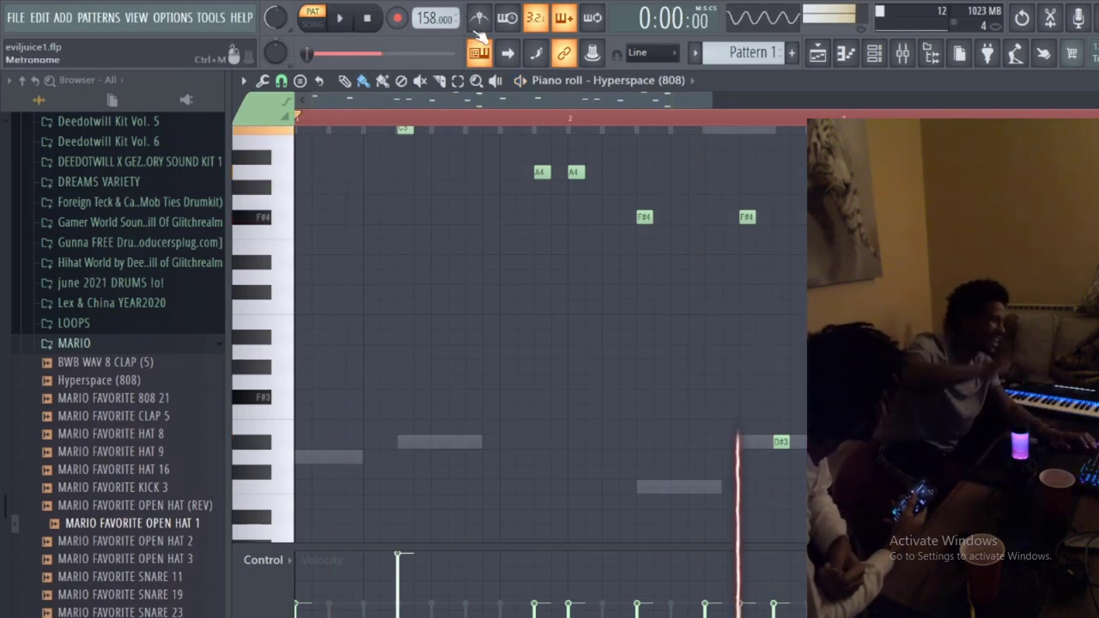
key(space)
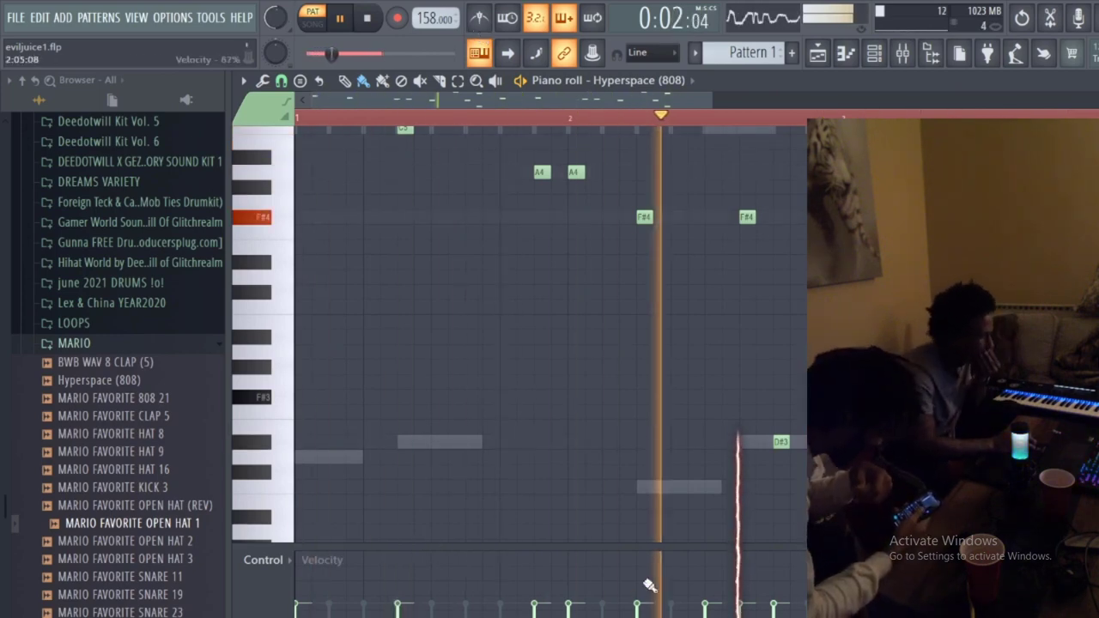
- Select all the Hyperspace (808) notes in the piano roll and transpose them up one octave
scroll(687, 493, up, 8)
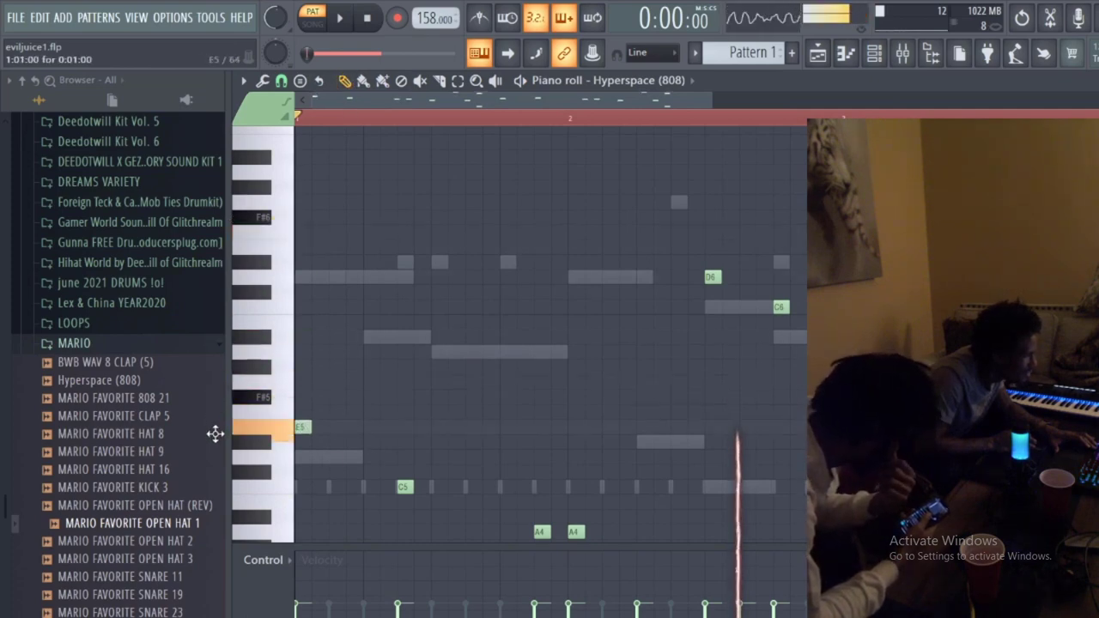
click(458, 79)
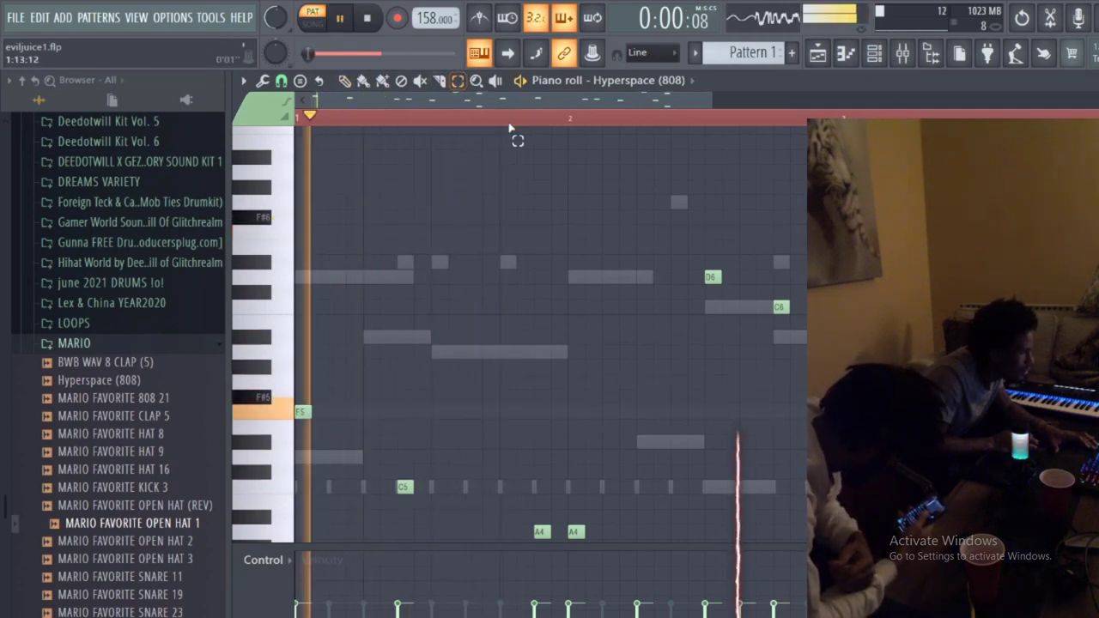
drag(850, 216, 52, 606)
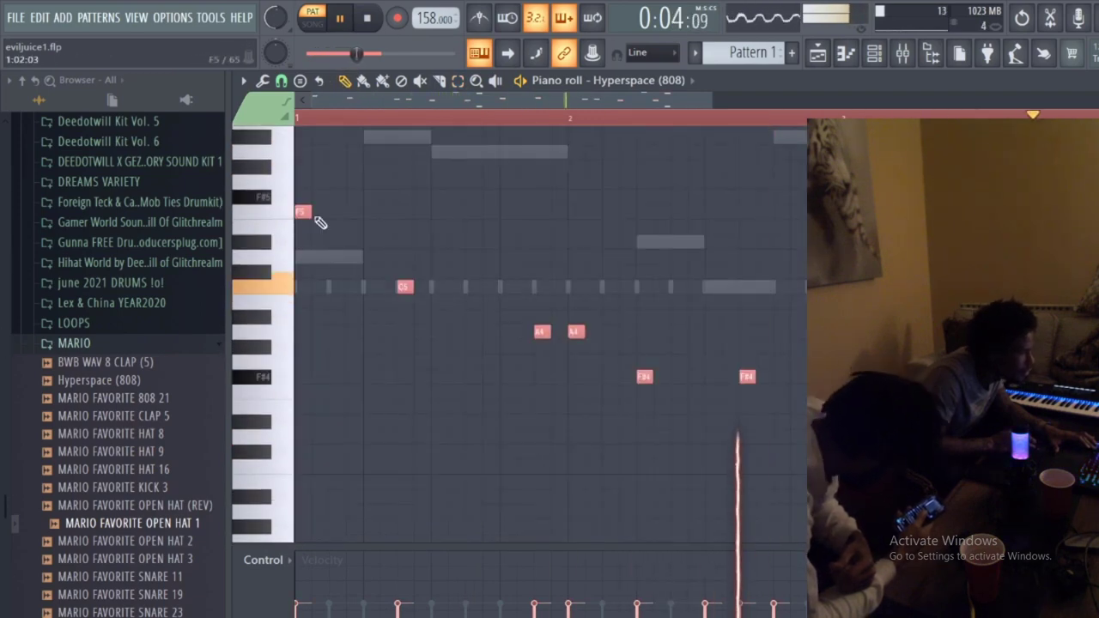
scroll(302, 373, up, 5)
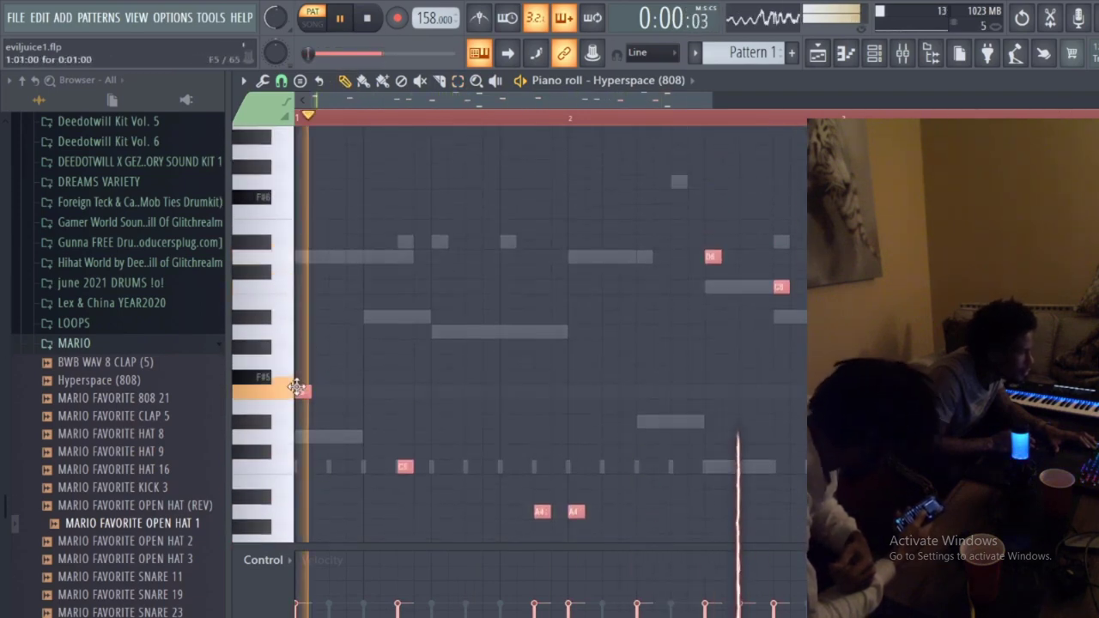
drag(296, 387, 233, 225)
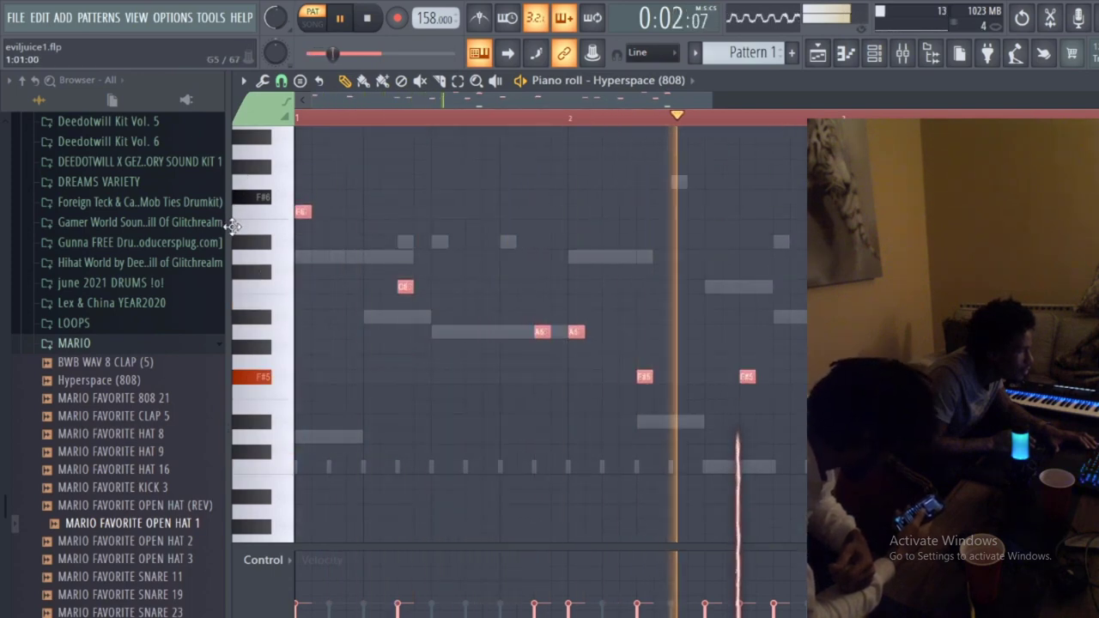
scroll(520, 508, up, 4)
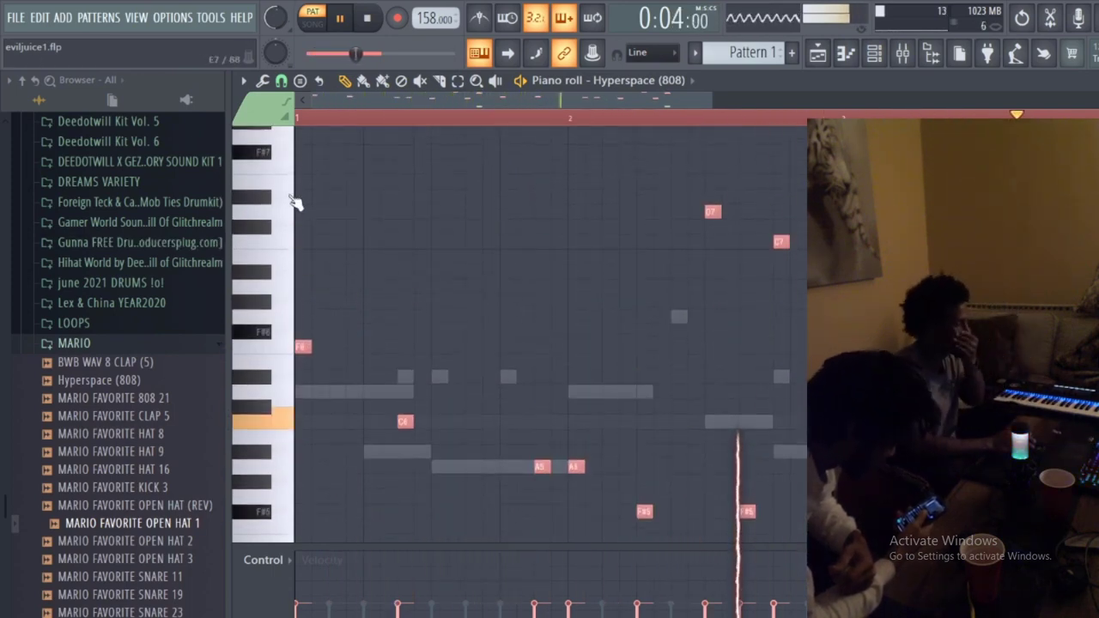
- Set the piano roll's snap to grid to 1/6 beat
click(282, 81)
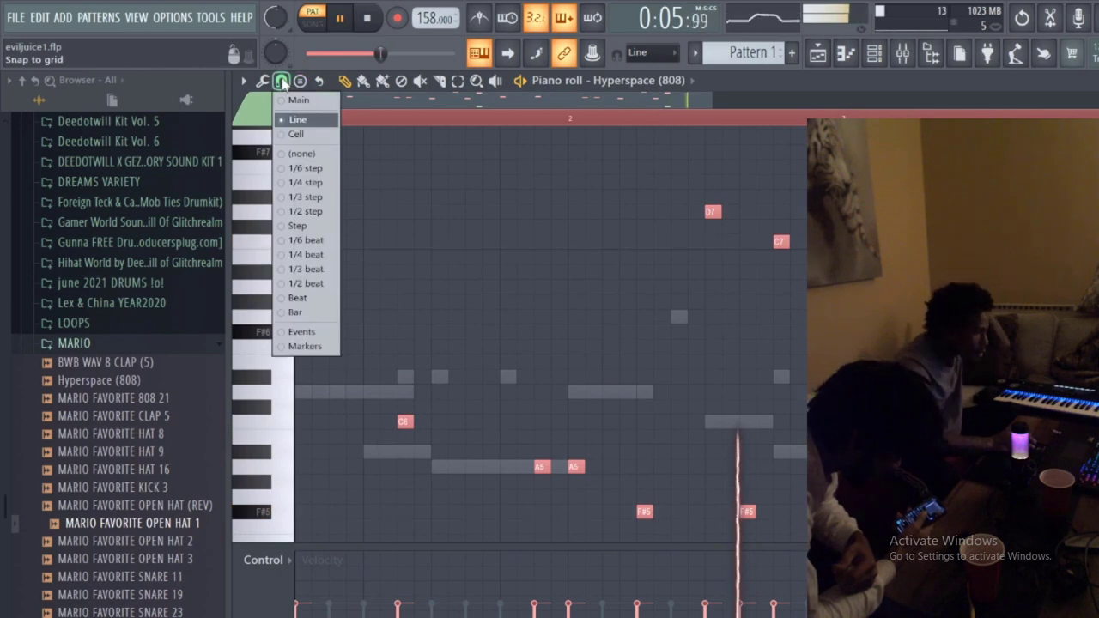
click(295, 249)
click(288, 102)
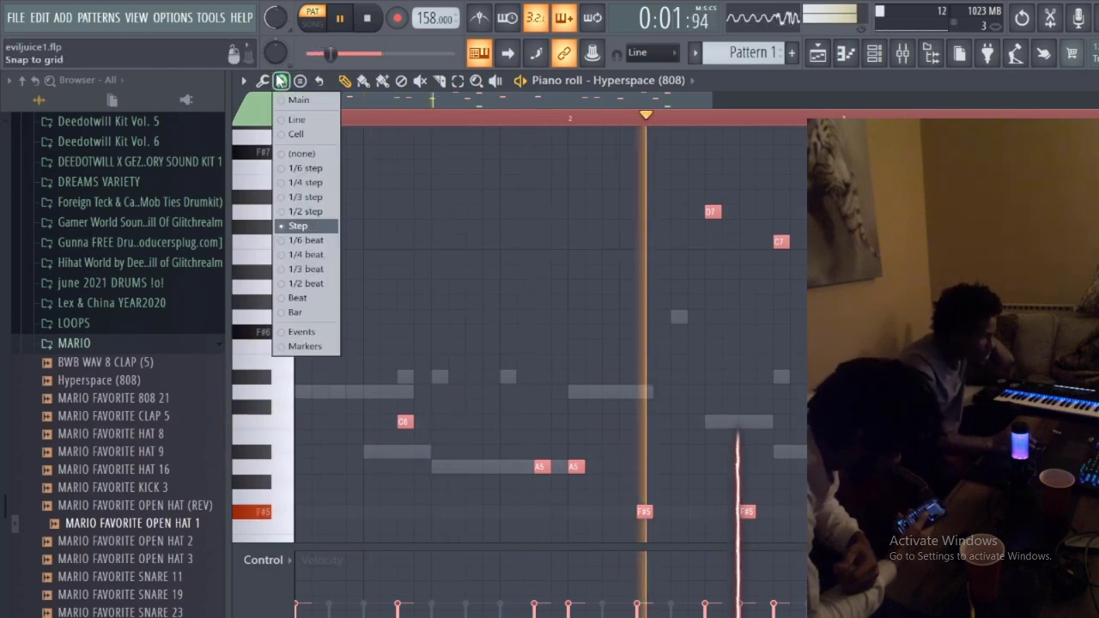
click(311, 239)
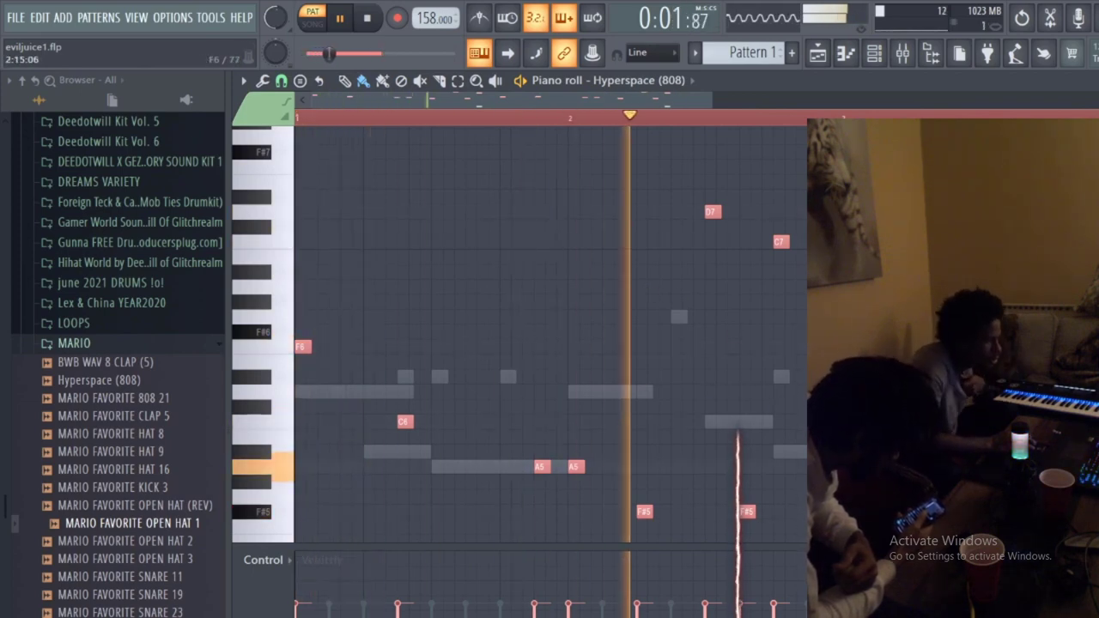
- Deselect the notes, then add three A6 notes from beat 2 of bar 1 and shorten them together into a fast roll
key(ctrl+d)
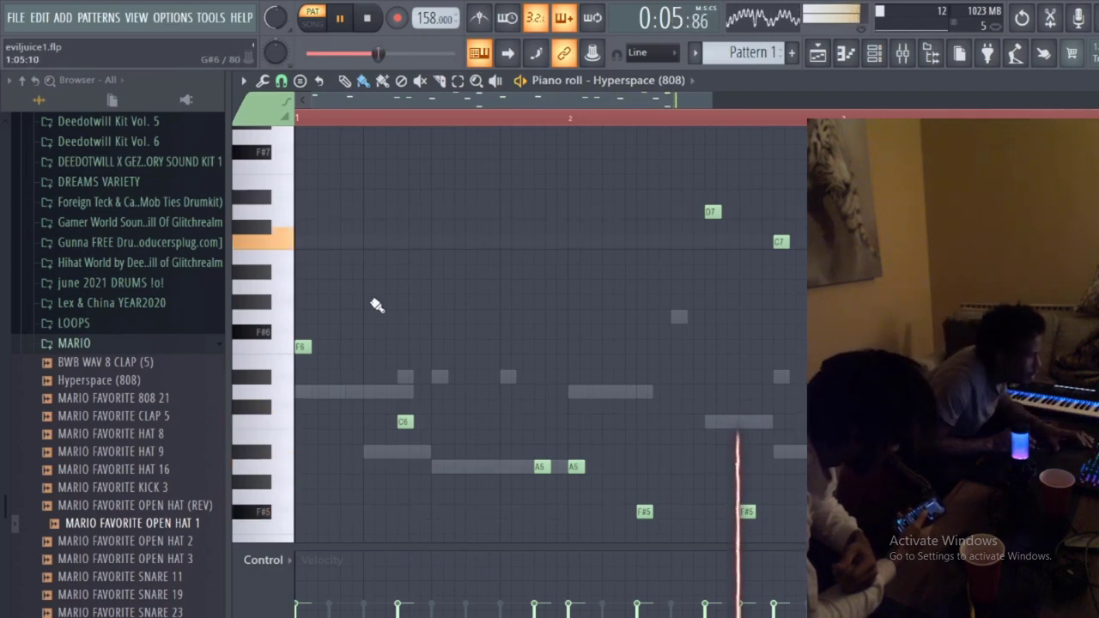
click(371, 287)
click(393, 287)
click(417, 287)
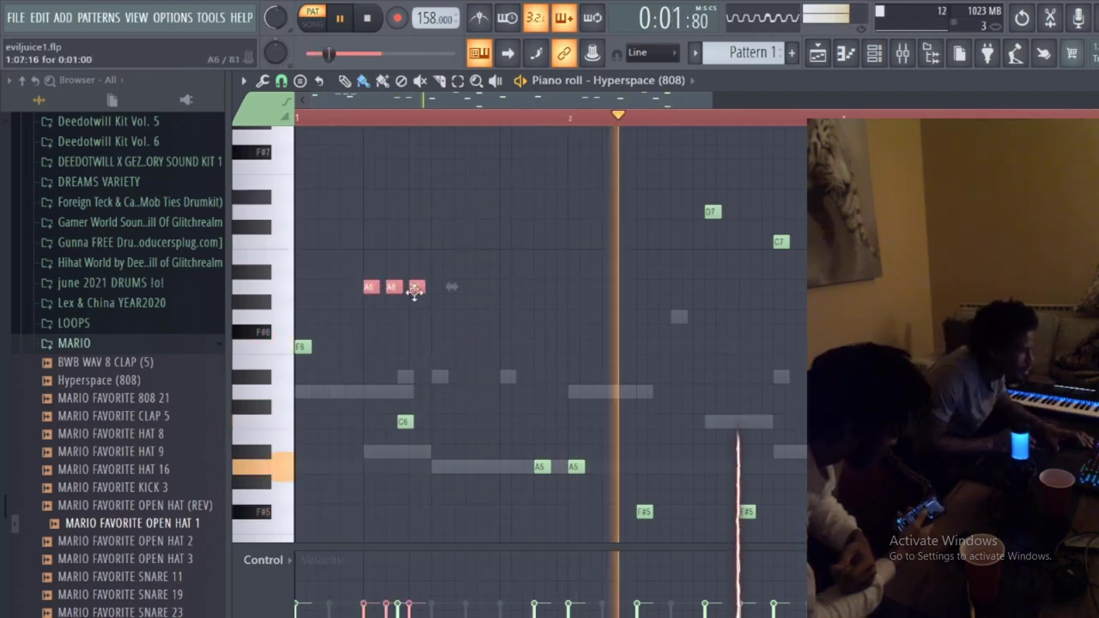
drag(452, 289, 415, 310)
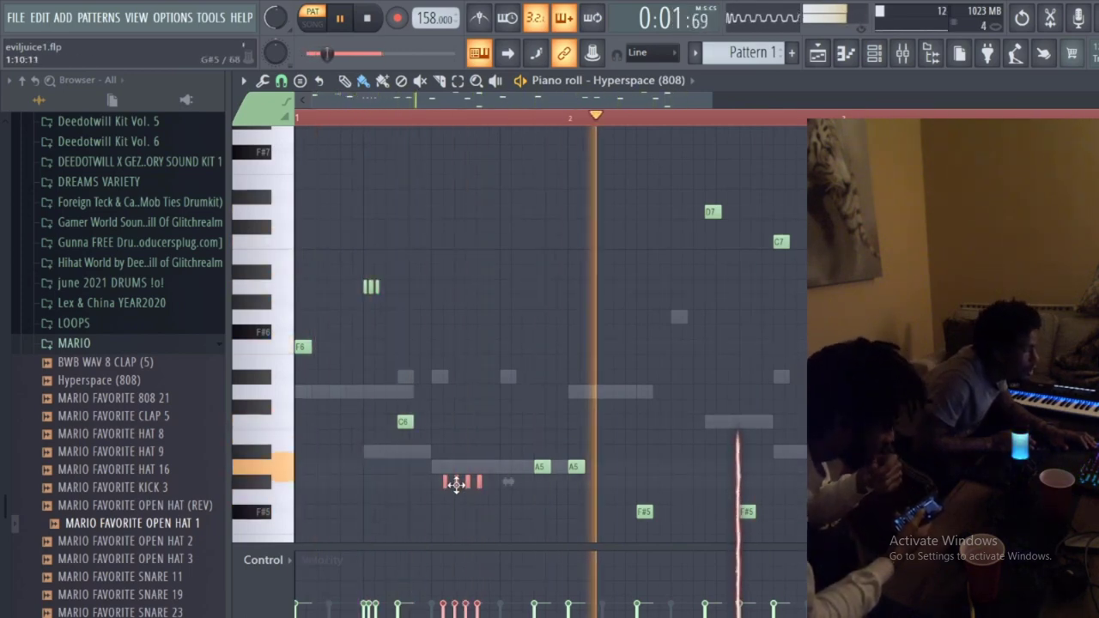
- Move the four-note G#5 roll one grid unit earlier to start on beat 3 of bar 1, and replay the pattern
drag(457, 486, 445, 485)
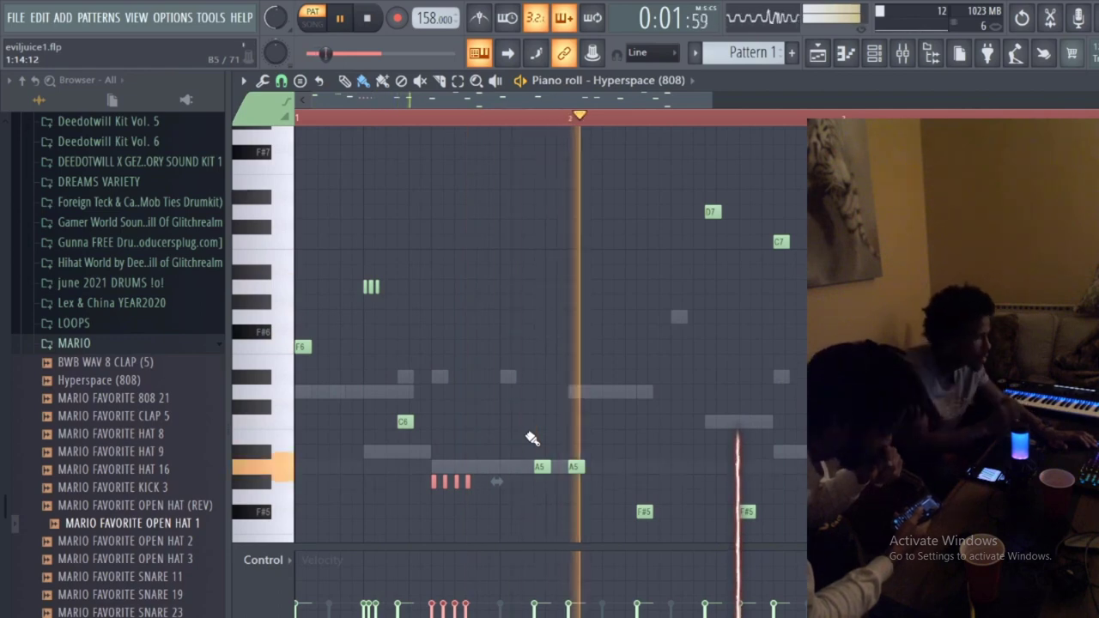
key(space)
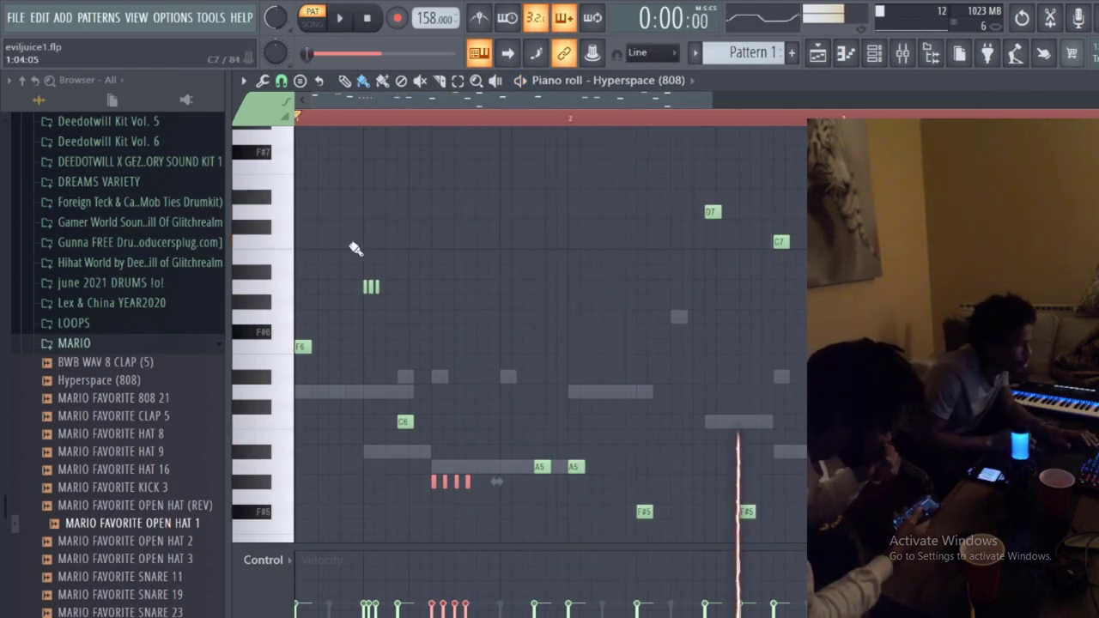
key(space)
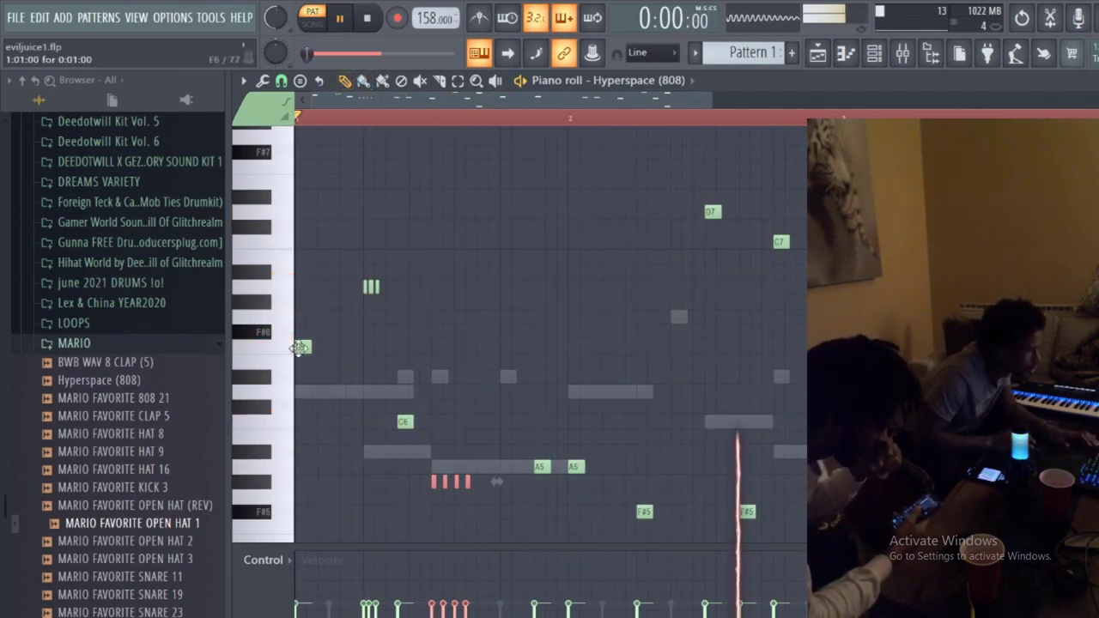
- Lower the first note of bar 1 to B5 and audition the pattern
drag(299, 348, 270, 440)
key(space)
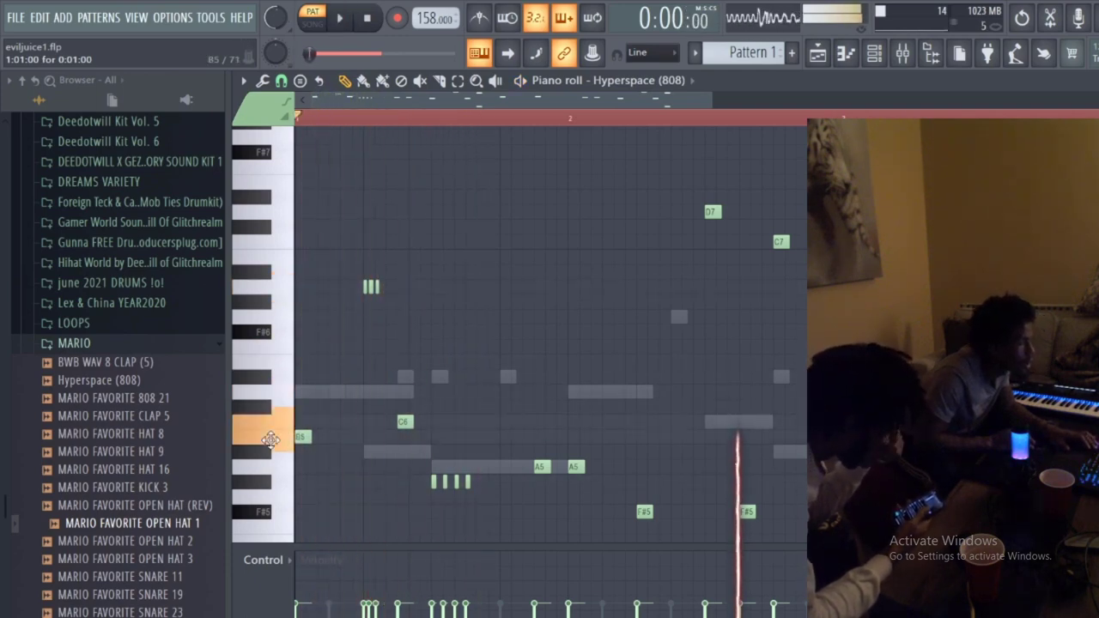
key(space)
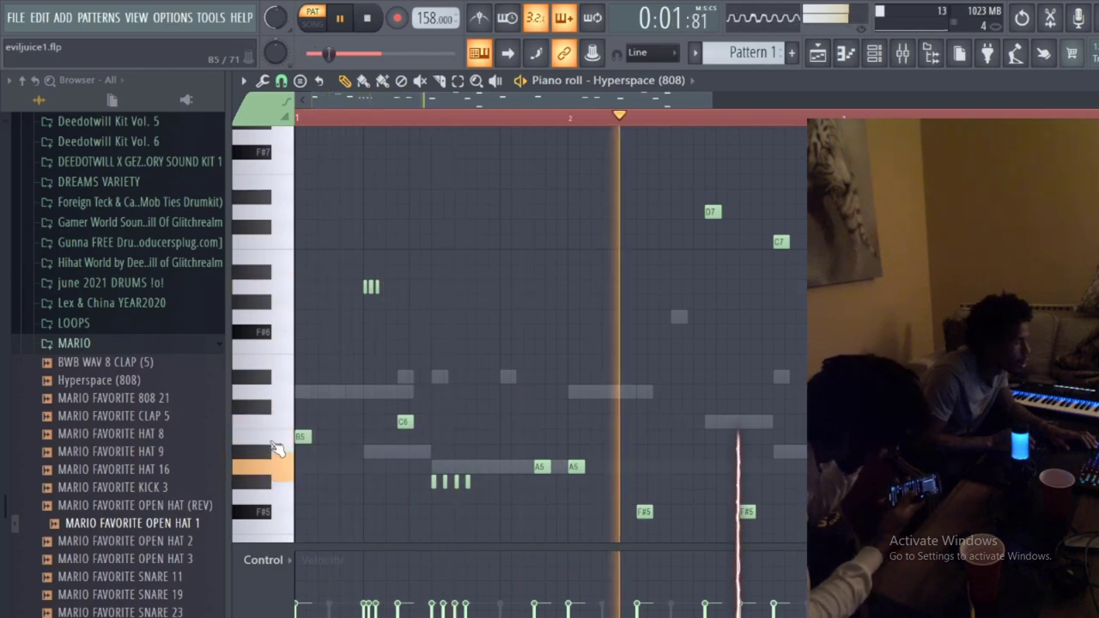
key(space)
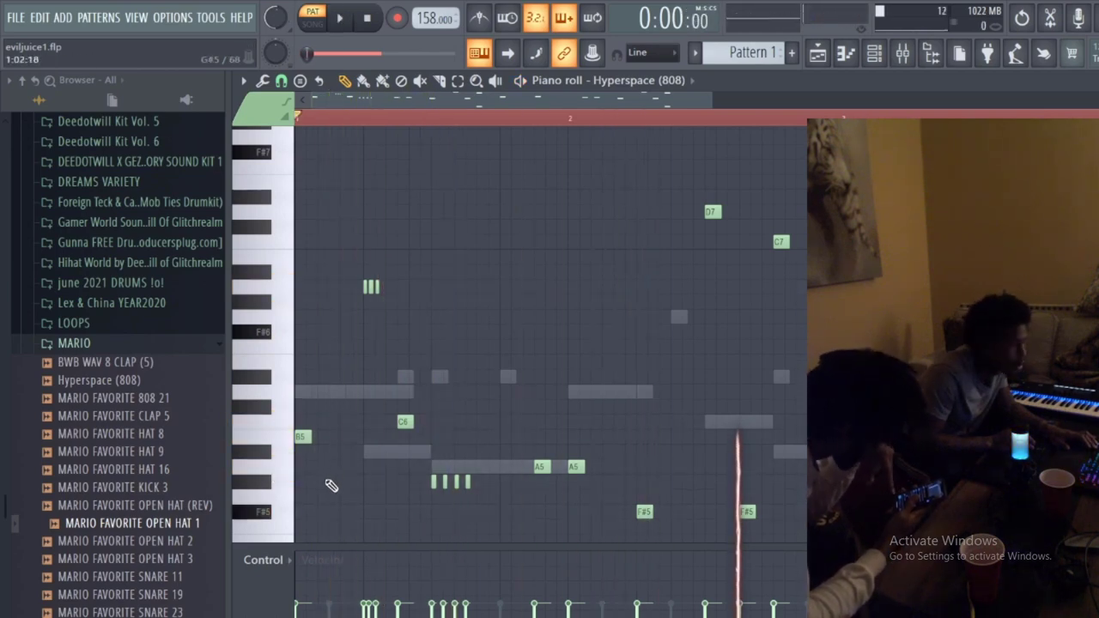
key(space)
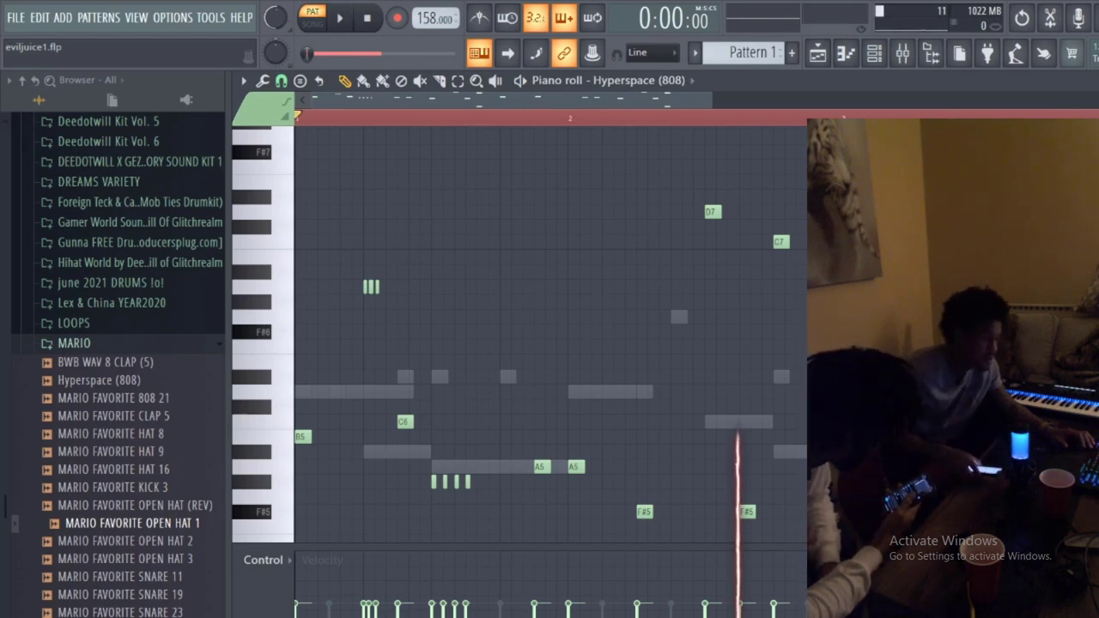
key(space)
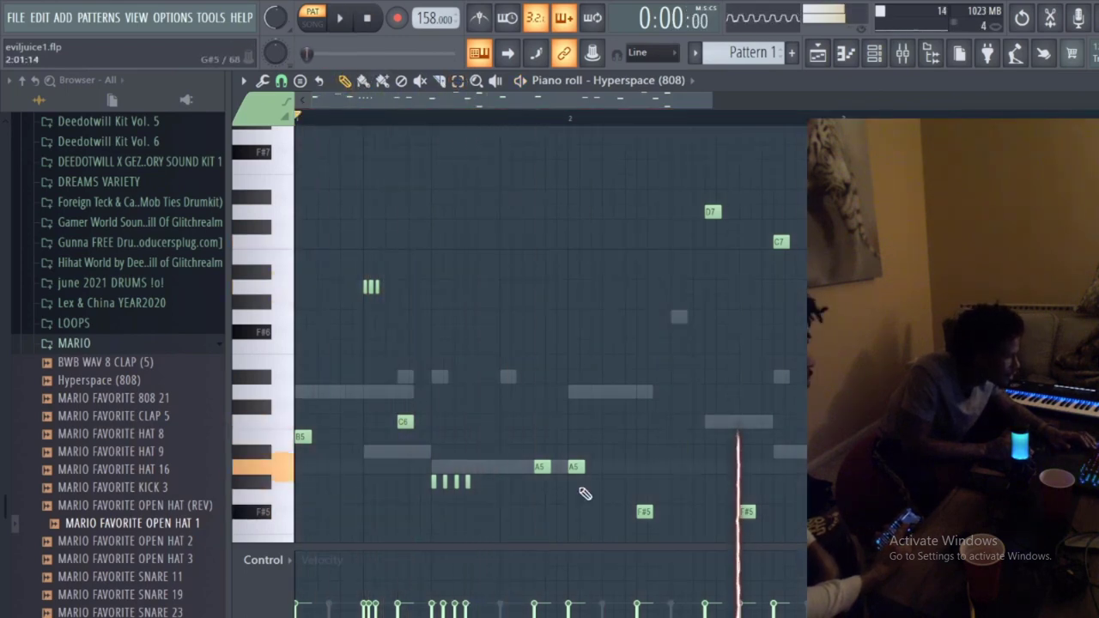
key(space)
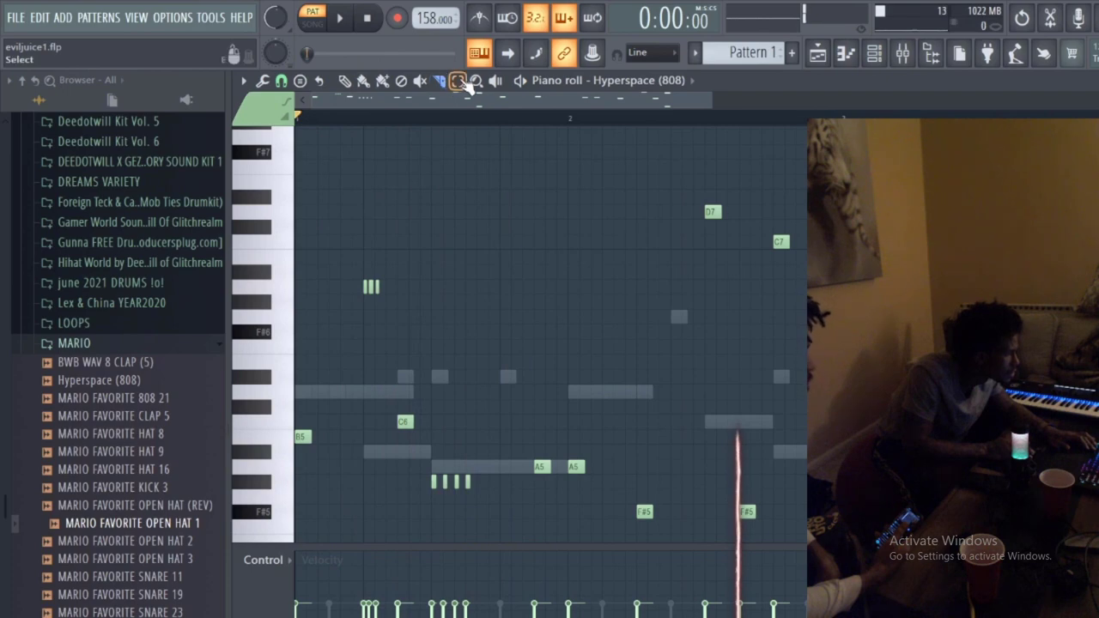
- Select the four-note G#5 roll, move it up to A#5 and one grid unit later, and play the pattern
drag(490, 473, 427, 494)
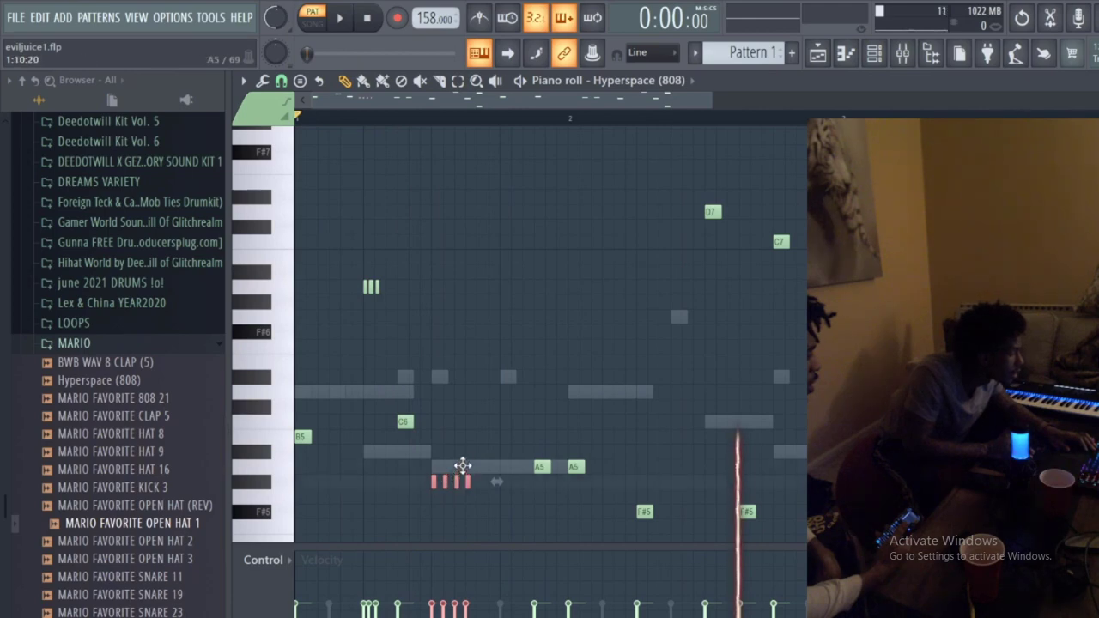
drag(462, 467, 467, 448)
key(space)
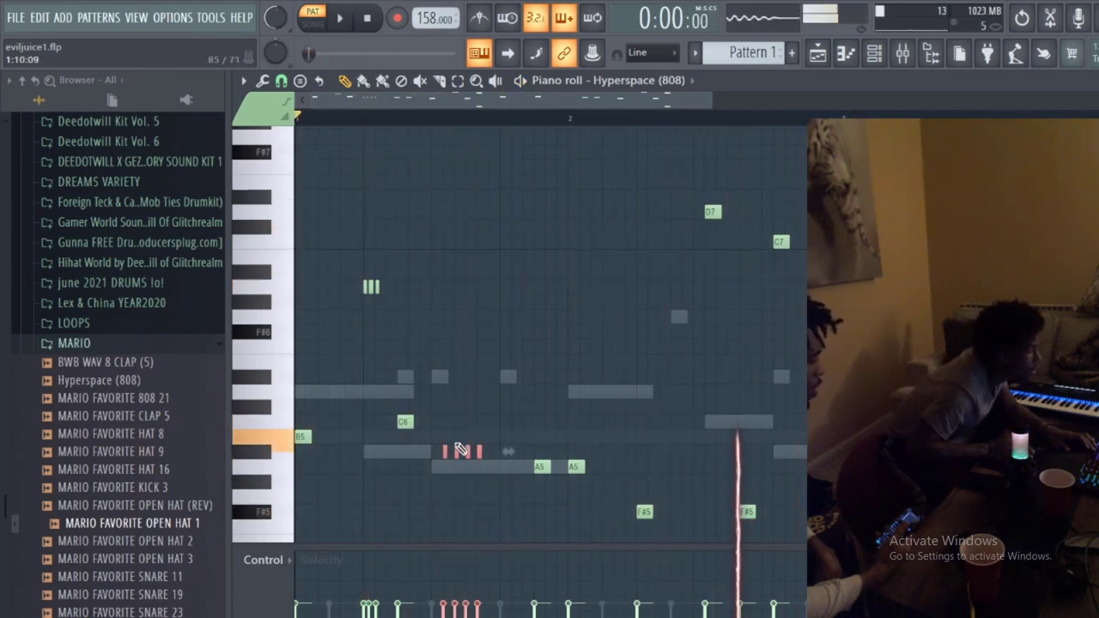
key(space)
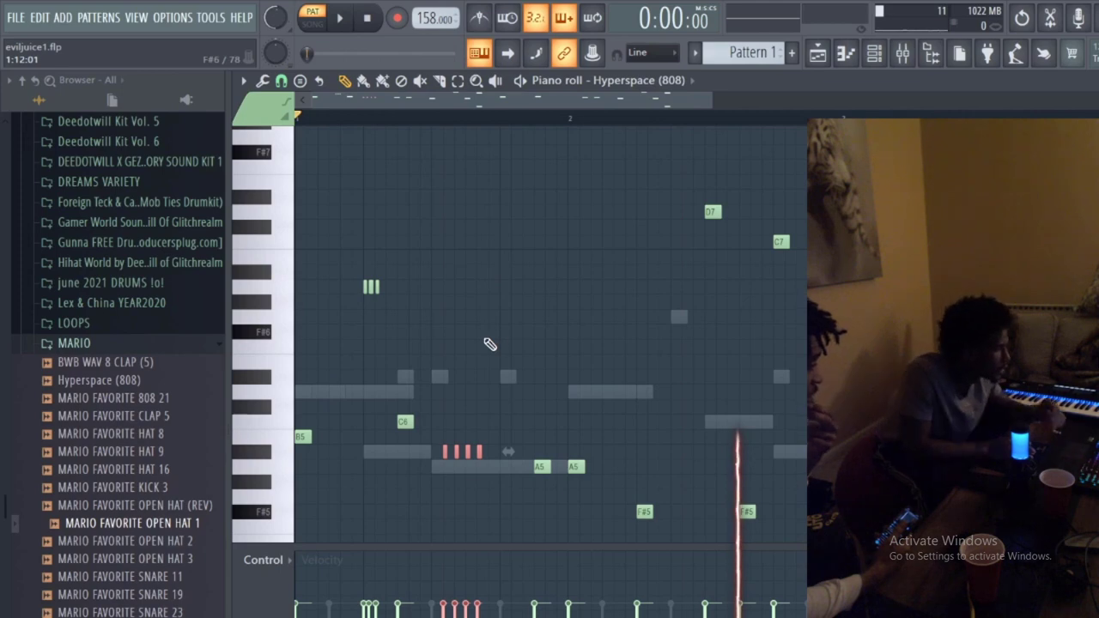
key(space)
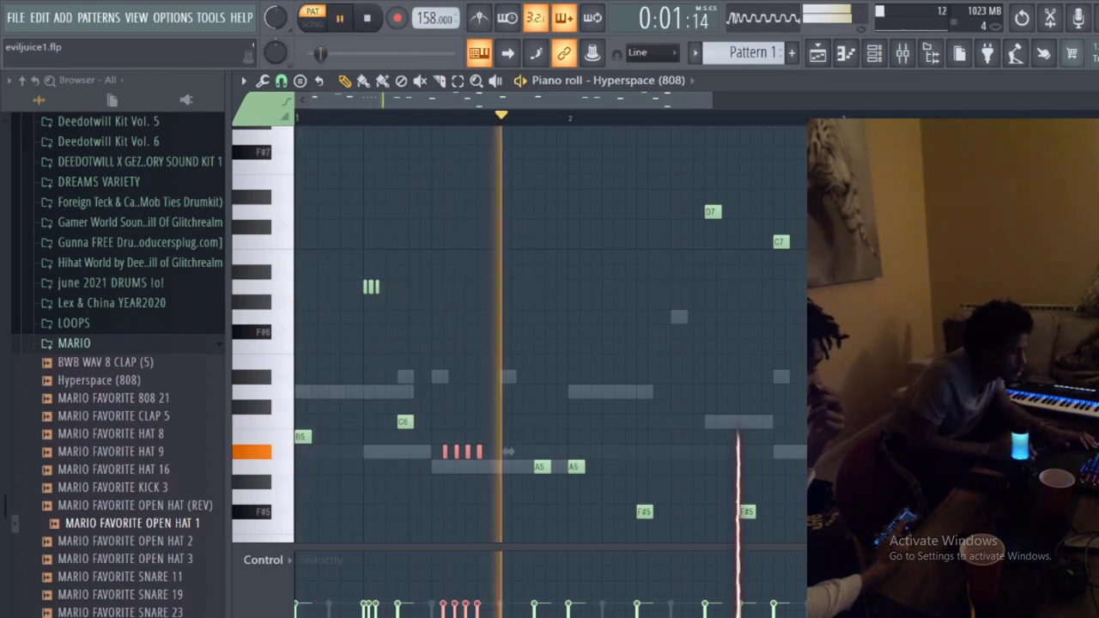
key(space)
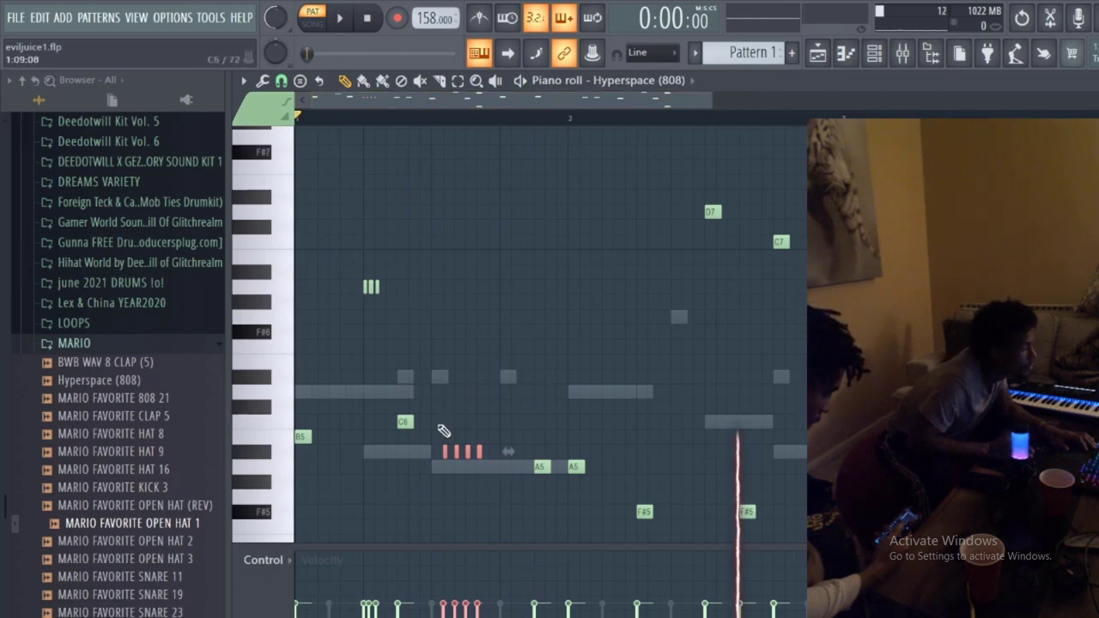
- Delete the four A#5 roll notes after beat 3 of bar 1 and replay the pattern
scroll(438, 118, up, 5)
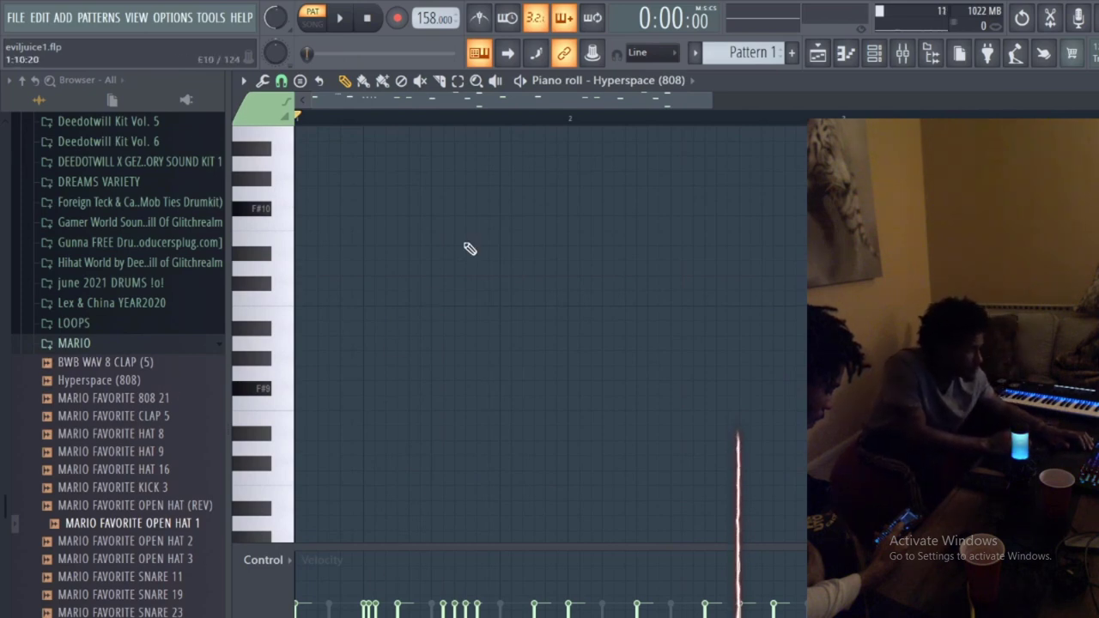
key(space)
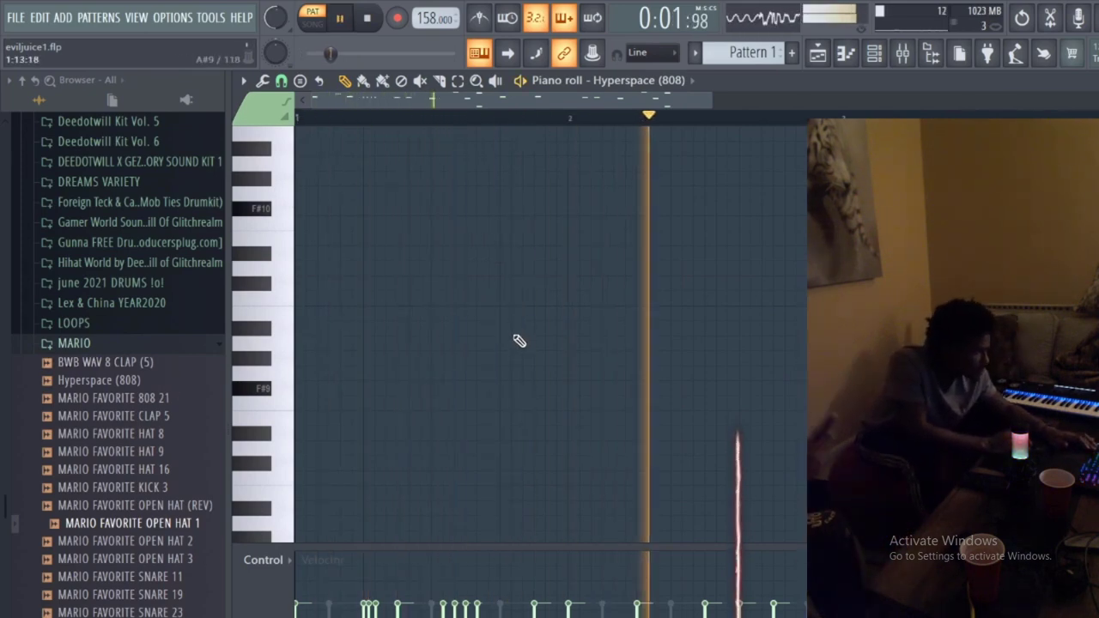
scroll(550, 369, down, 5)
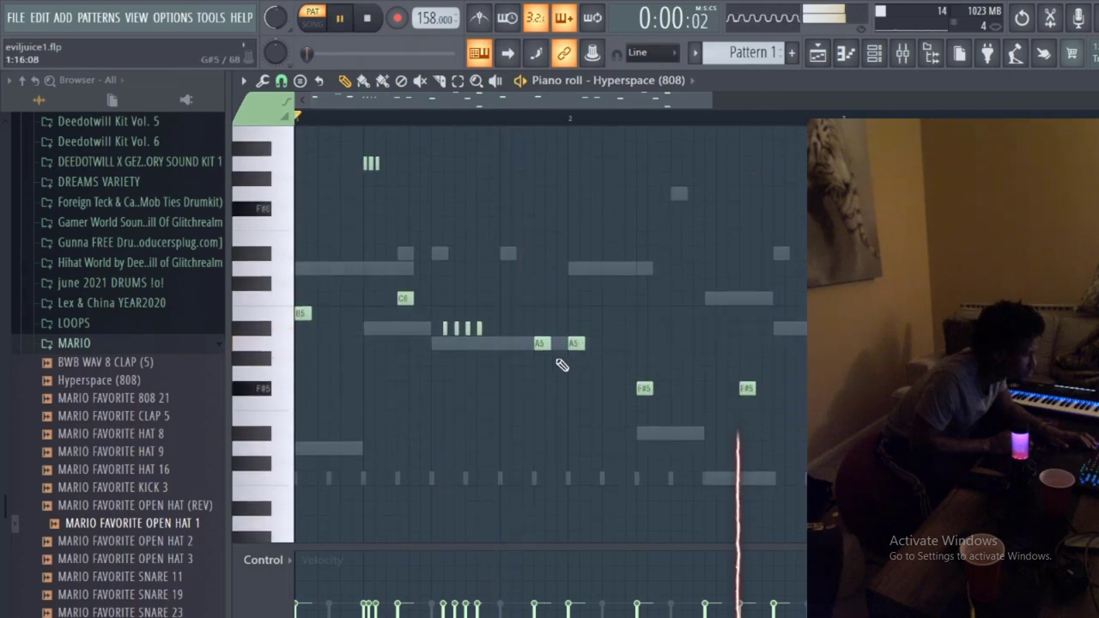
right_click(445, 329)
right_click(455, 329)
right_click(466, 329)
right_click(477, 328)
key(space)
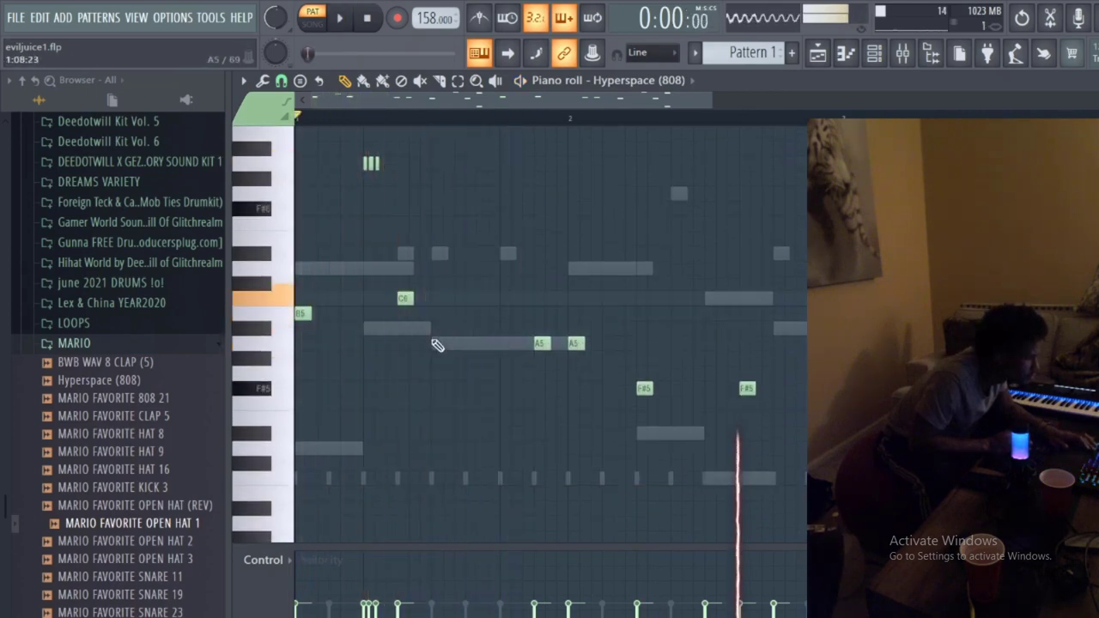
key(space)
key(space)
key(space)
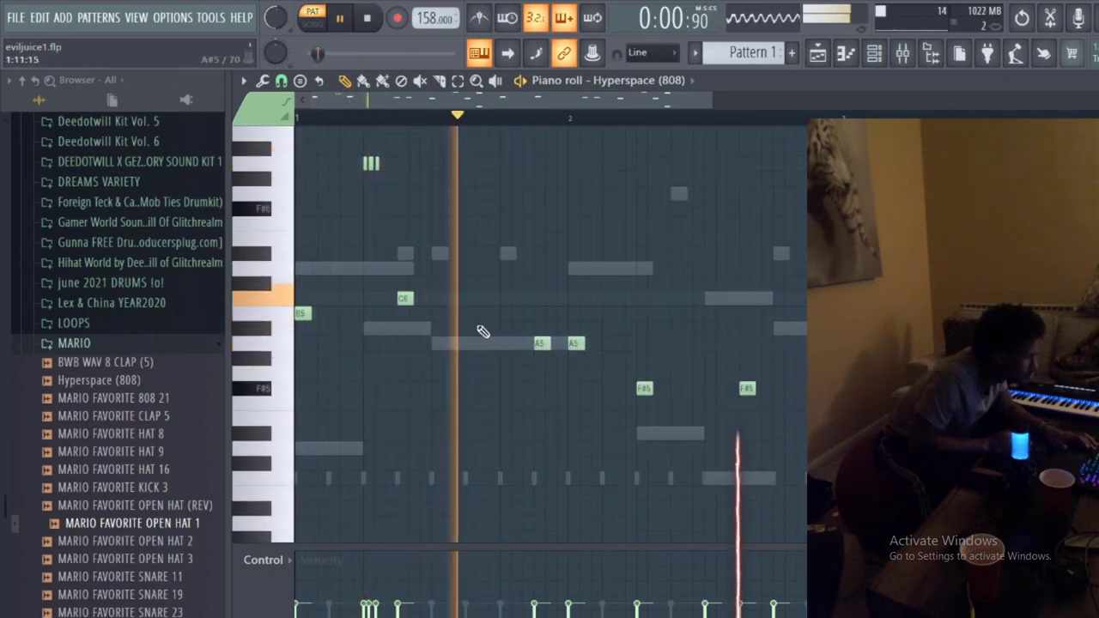
- Add a short A5 note at step 11 of bar 1, and move bar 2's opening A5 note down to C#5, slightly later
click(466, 375)
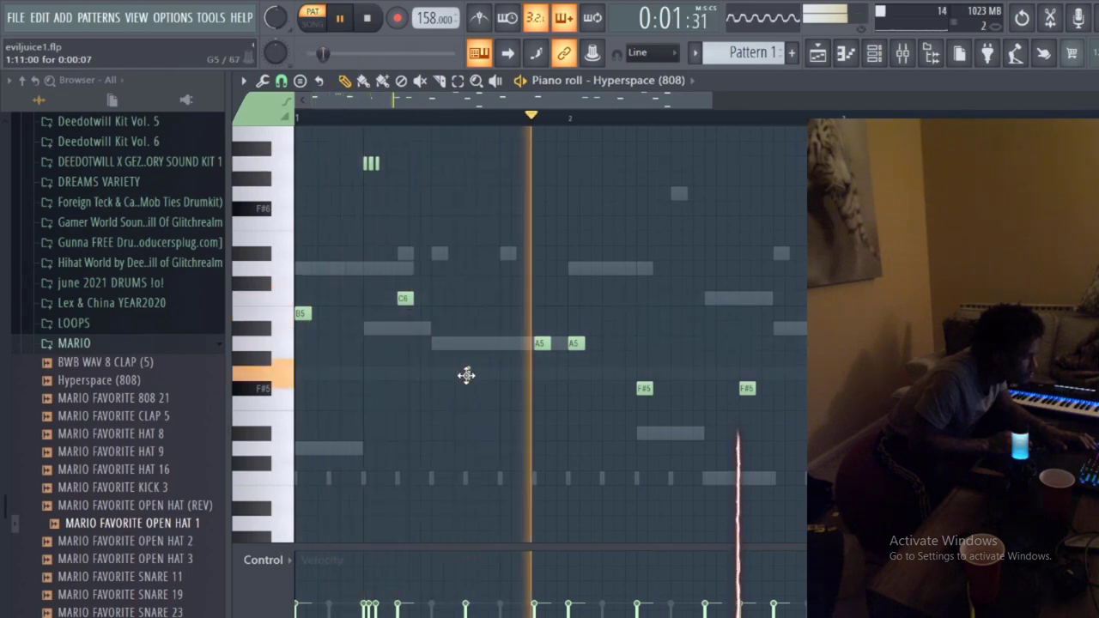
drag(467, 375, 474, 348)
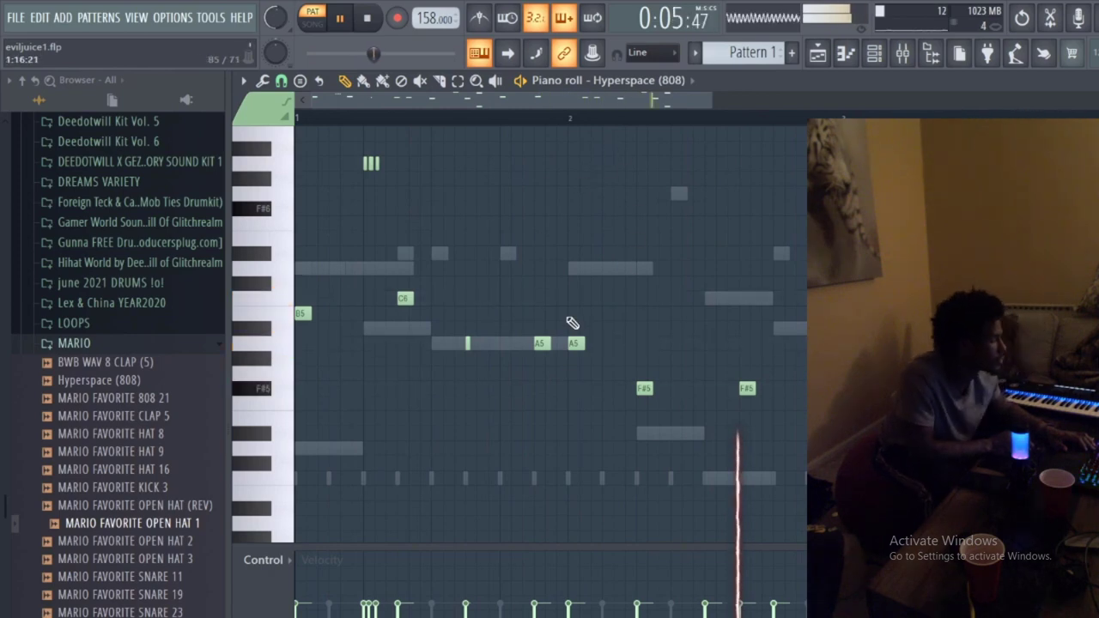
drag(576, 343, 587, 464)
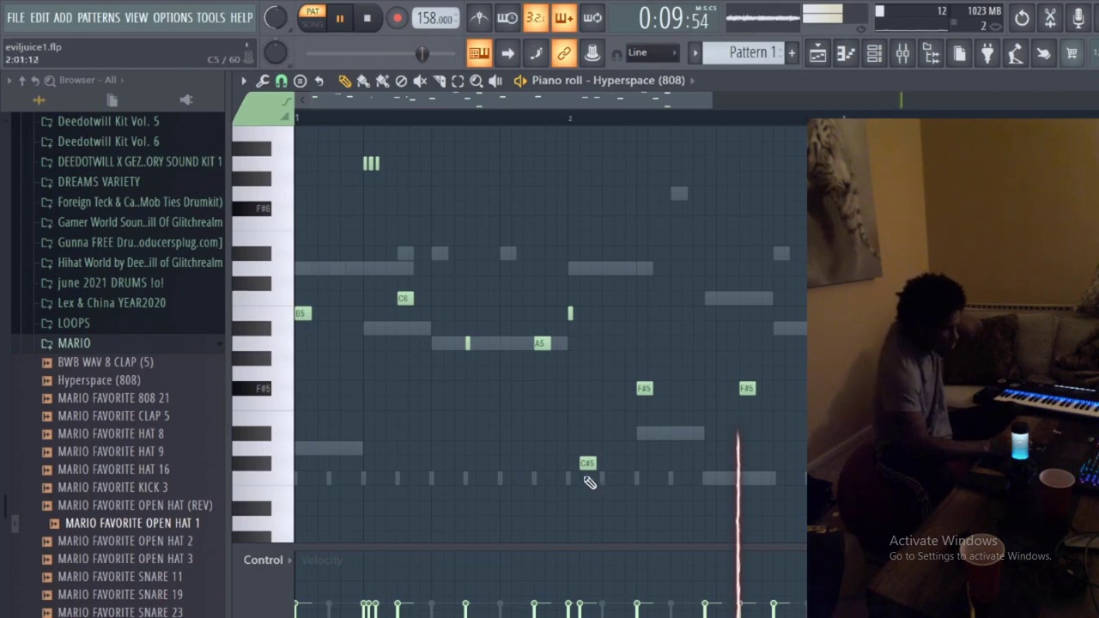
drag(715, 103, 868, 103)
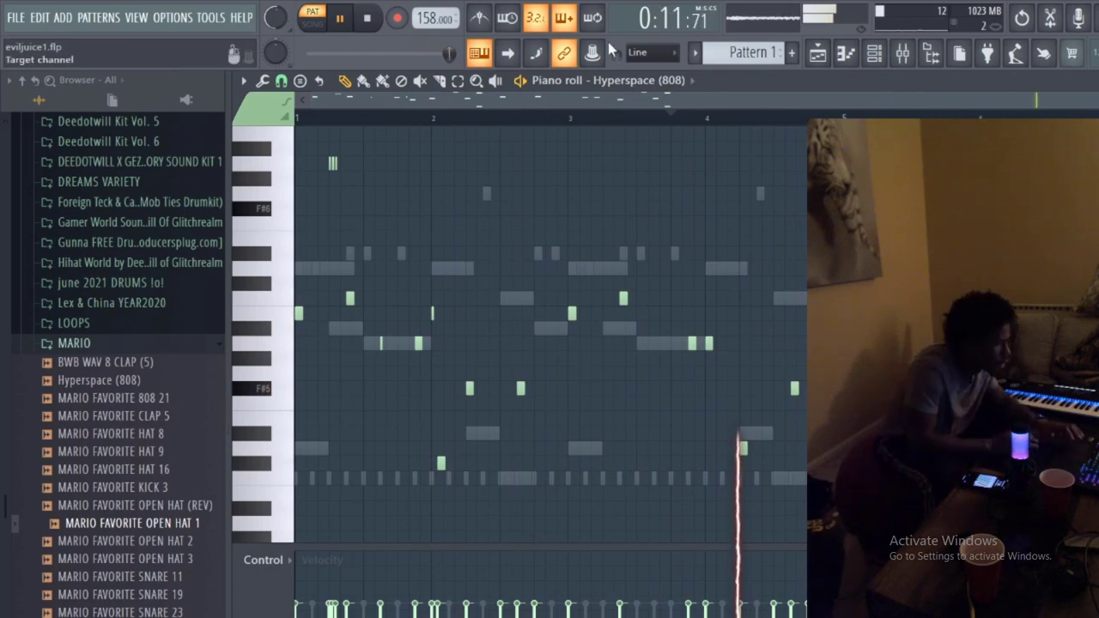
- Replace the short D5 note in bar 4 with a roll of three short C#5 notes and replay the ending
click(650, 104)
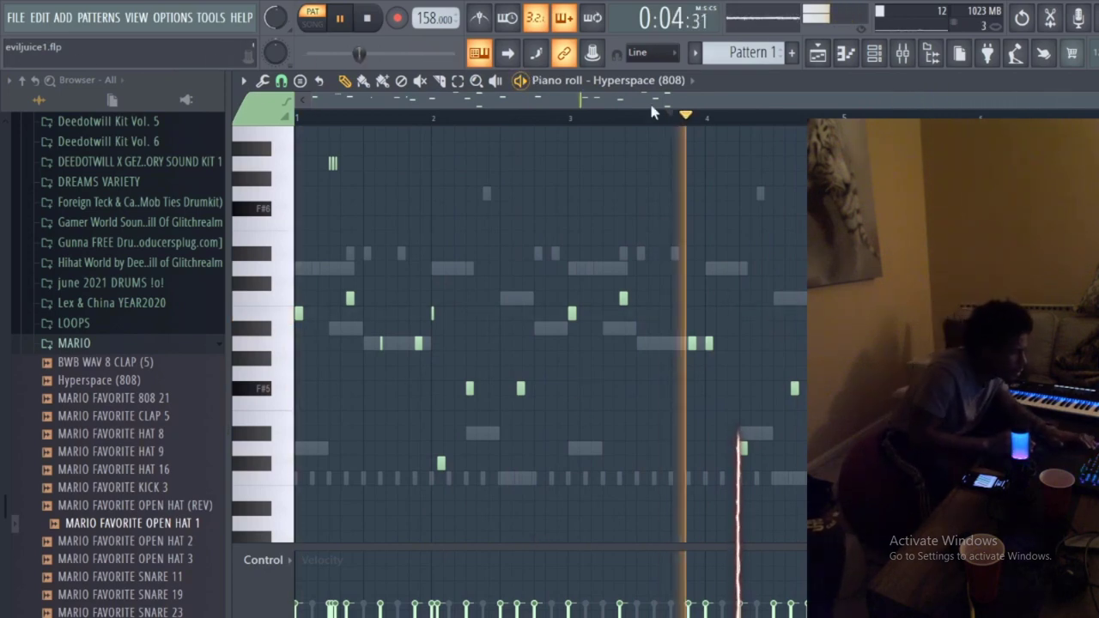
click(282, 81)
click(312, 245)
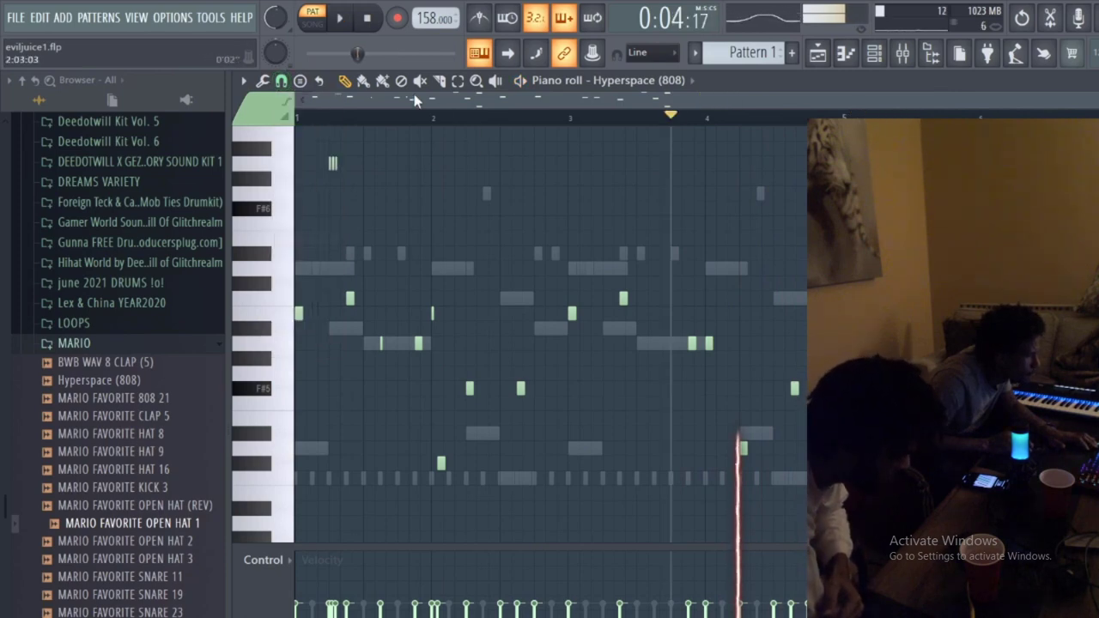
key(space)
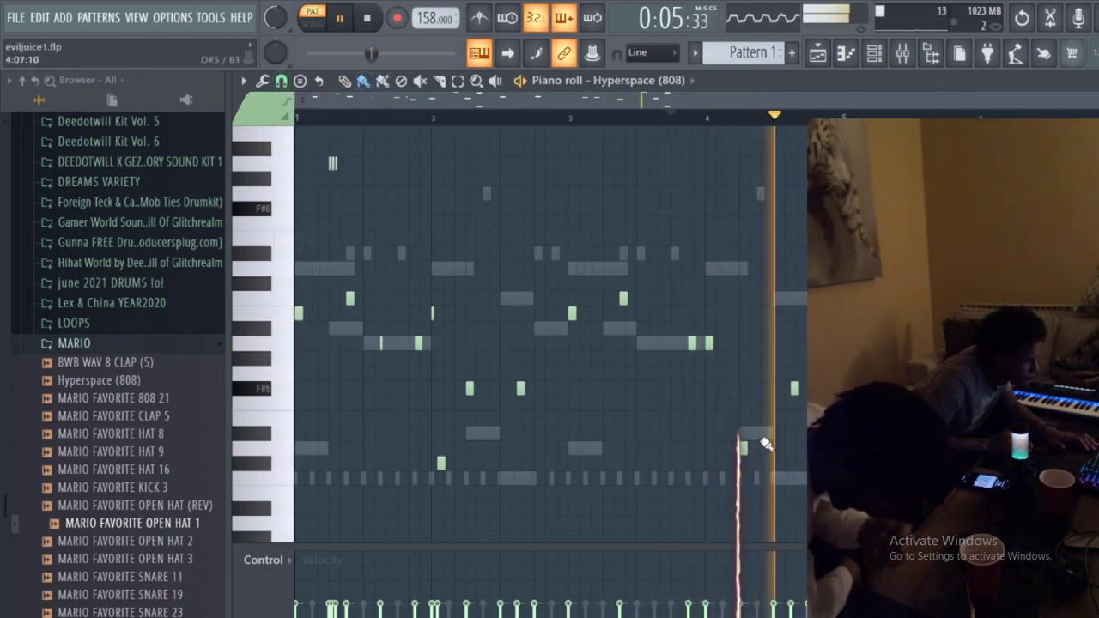
drag(744, 463, 777, 462)
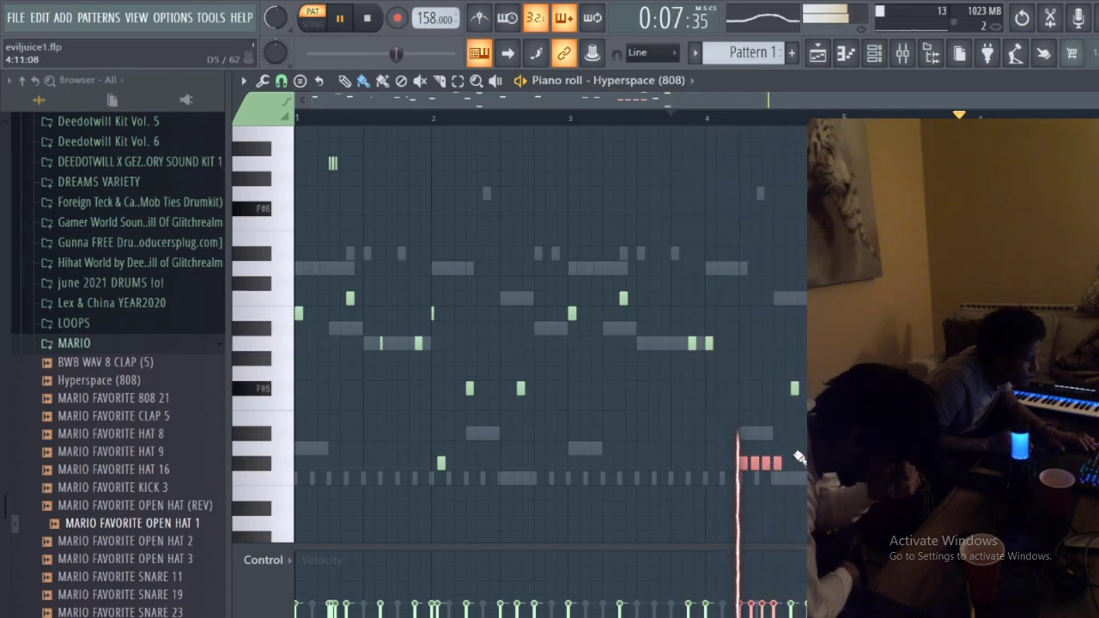
key(space)
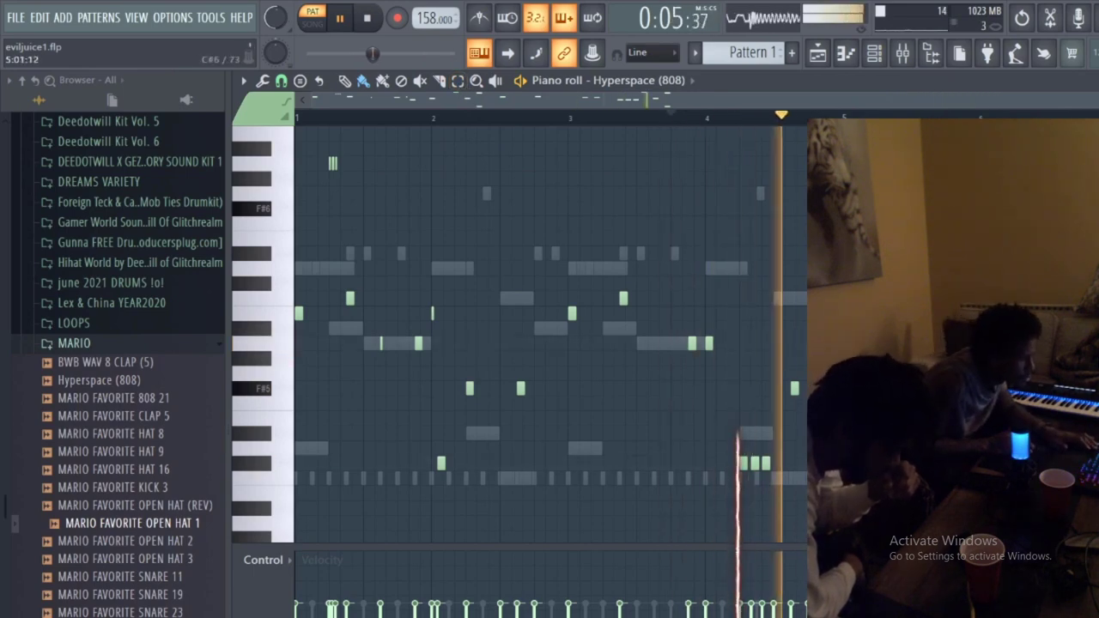
key(space)
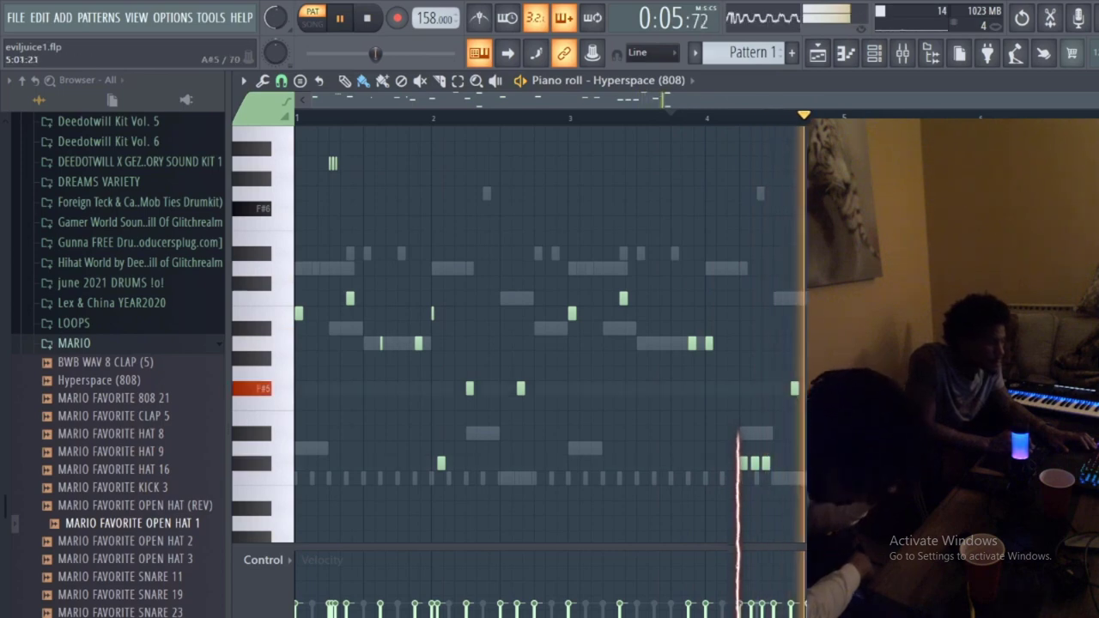
key(space)
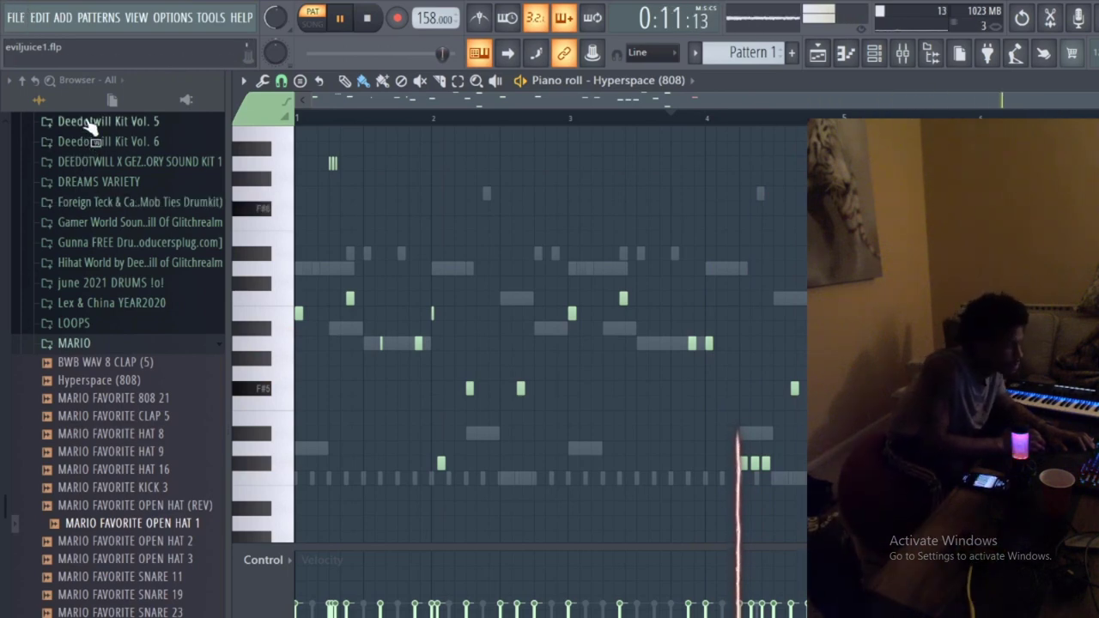
- Try a one-step C5 note at 4:16:08, the end of bar 4, and replay the ending
right_click(64, 180)
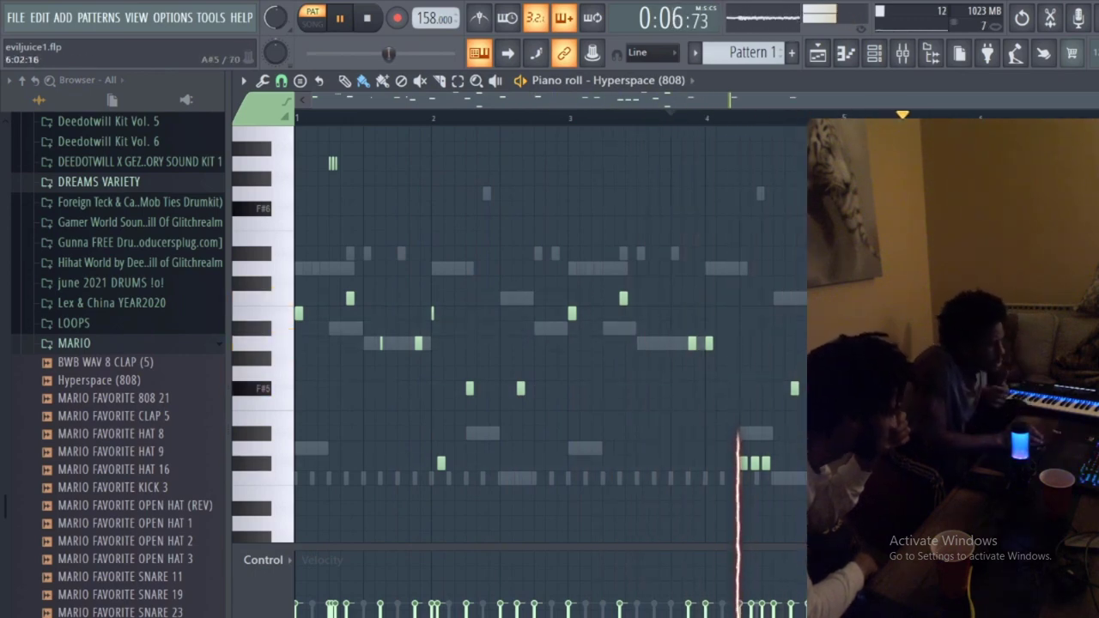
click(668, 99)
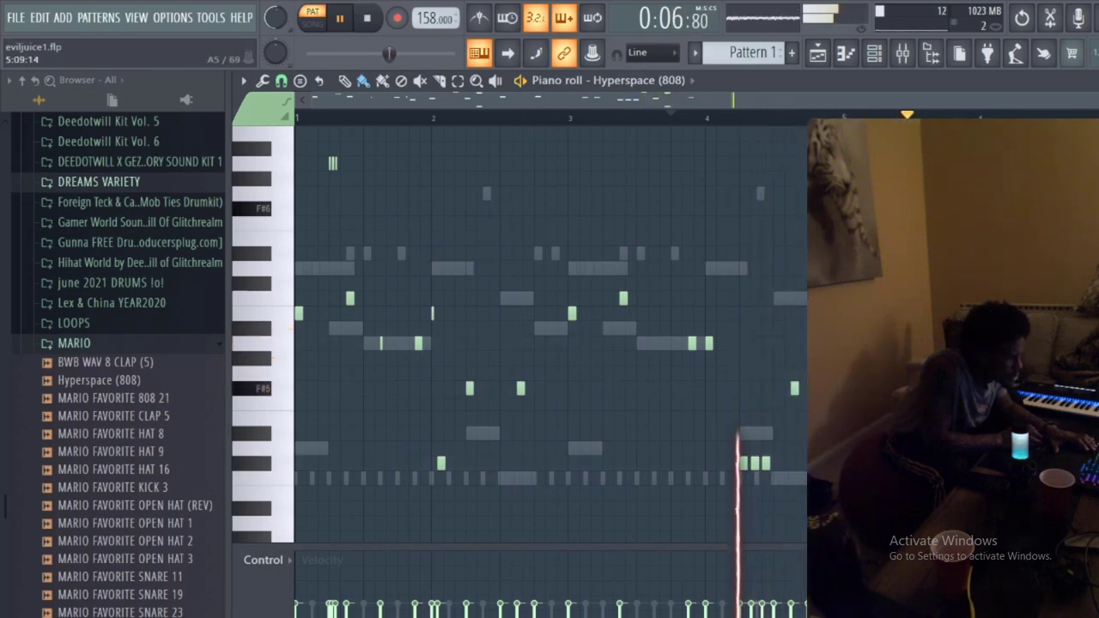
click(669, 99)
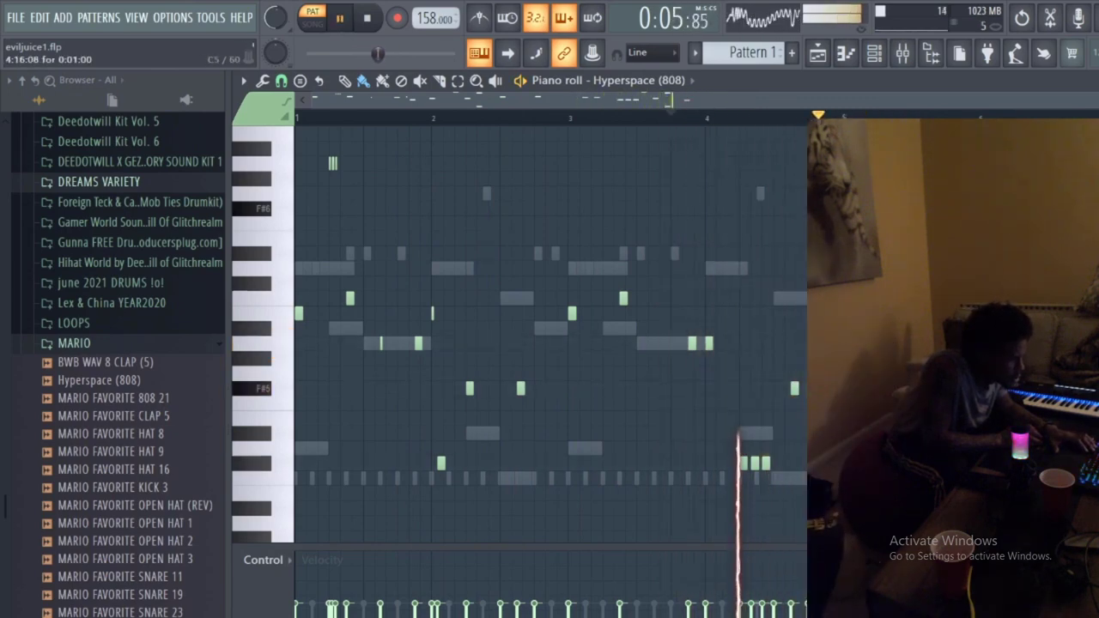
click(668, 99)
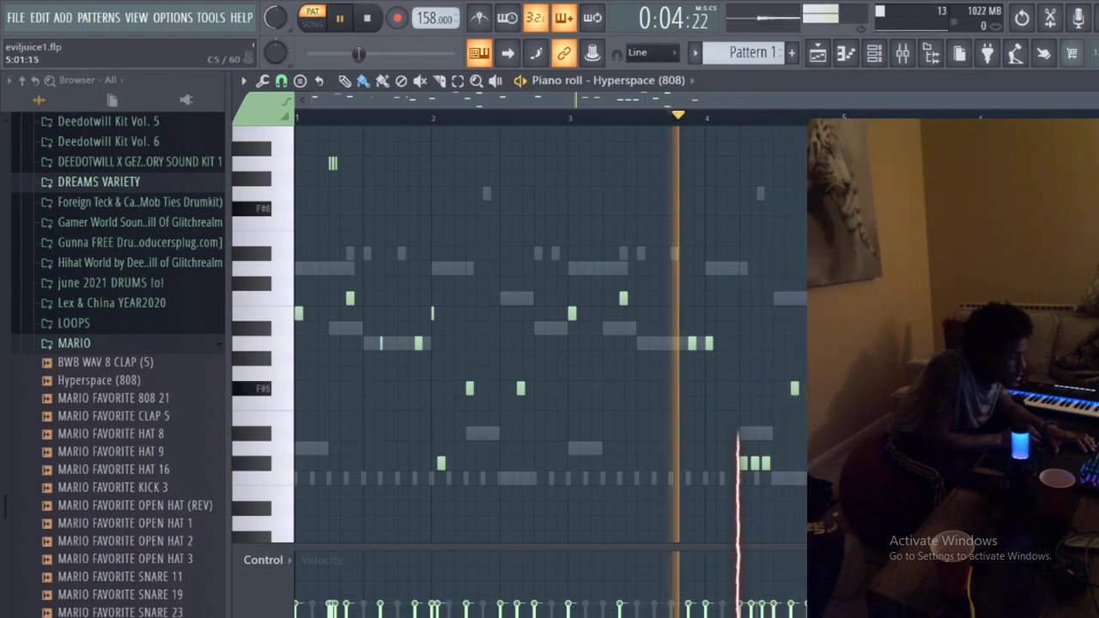
key(space)
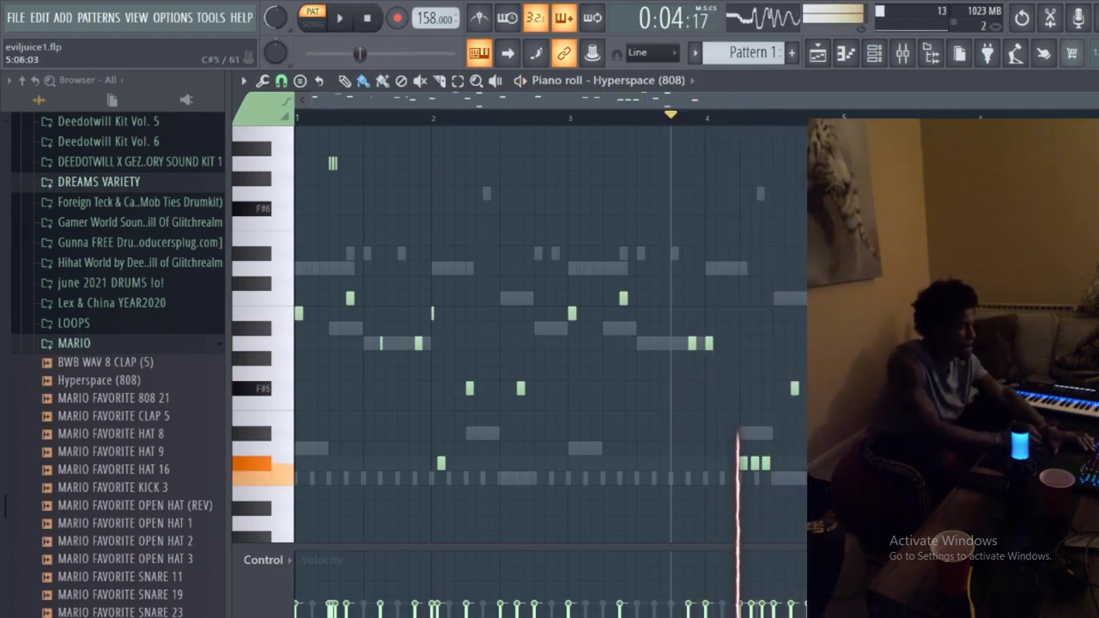
- Try a long sustained bass note from the end of bar 4 into bar 5 and replay the ending
key(space)
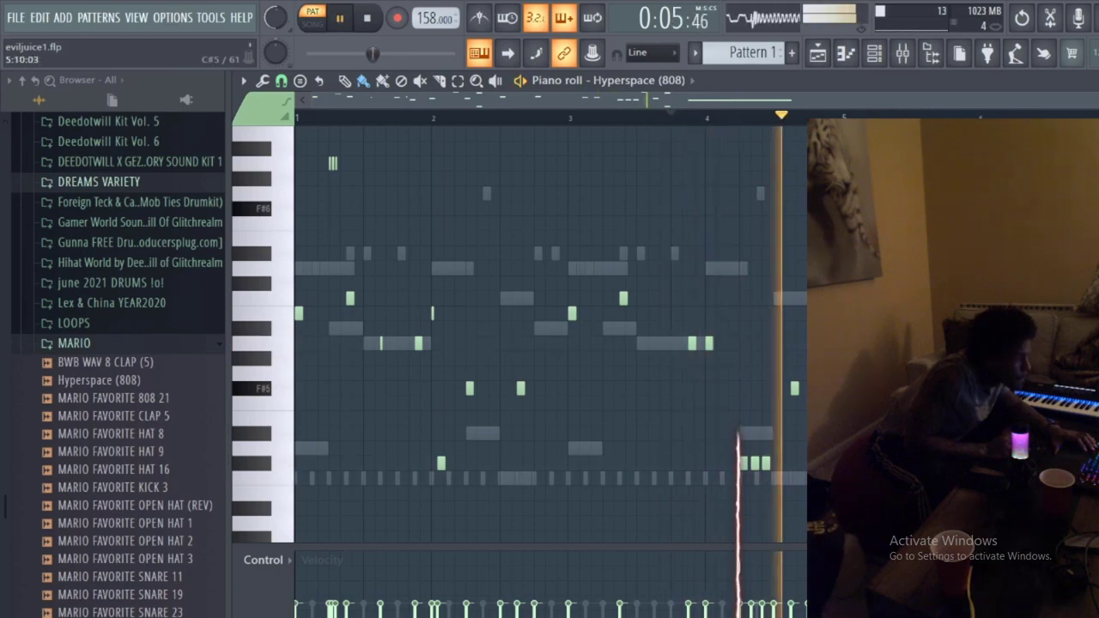
key(space)
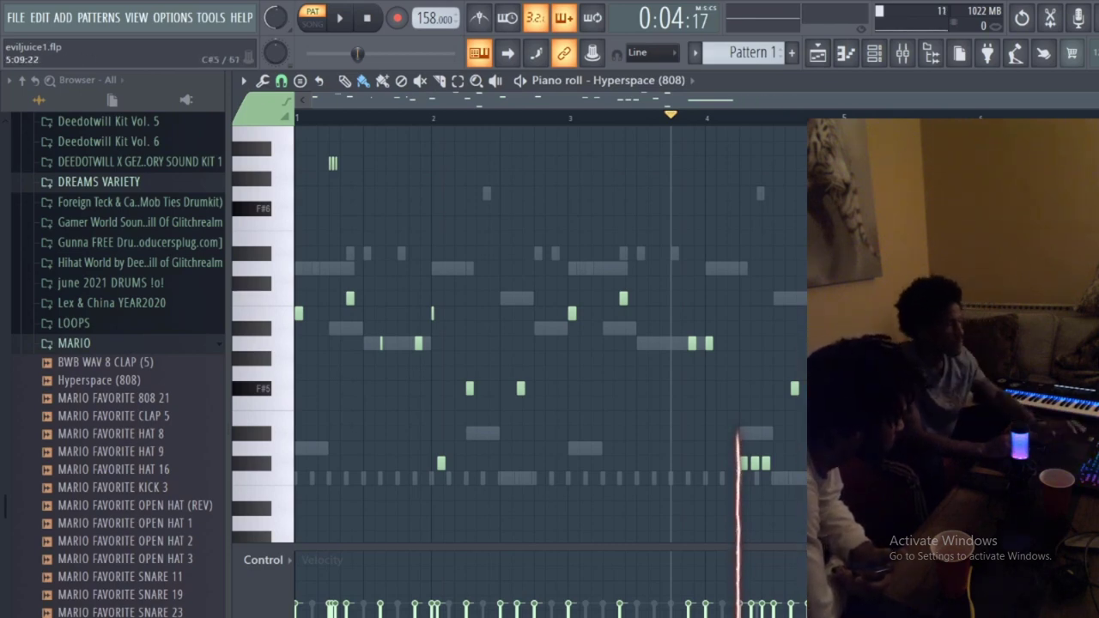
key(space)
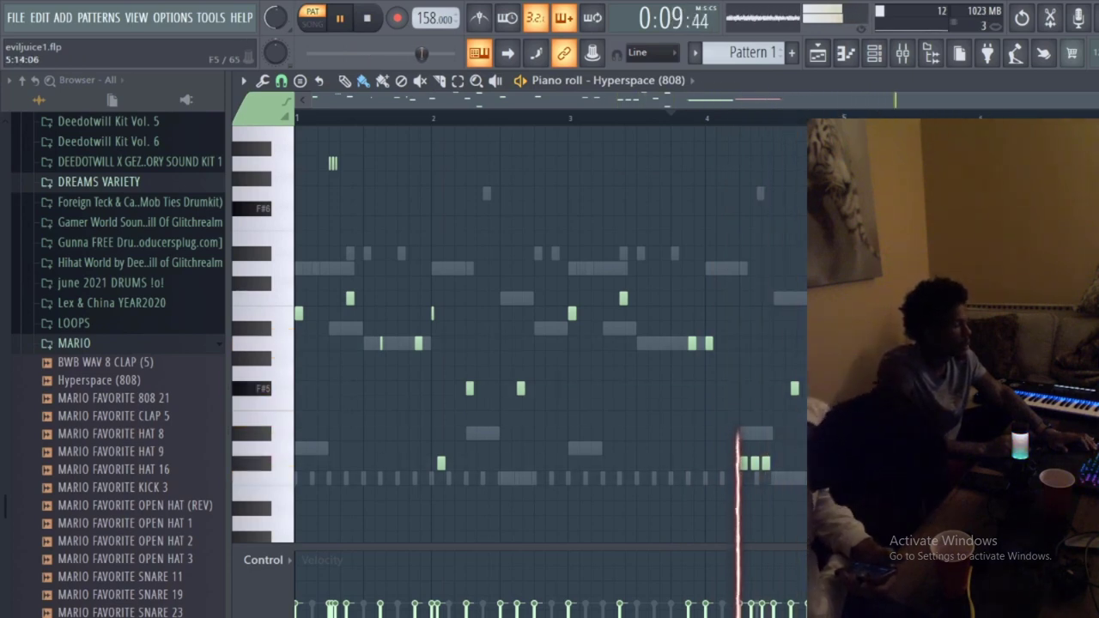
key(space)
key(space)
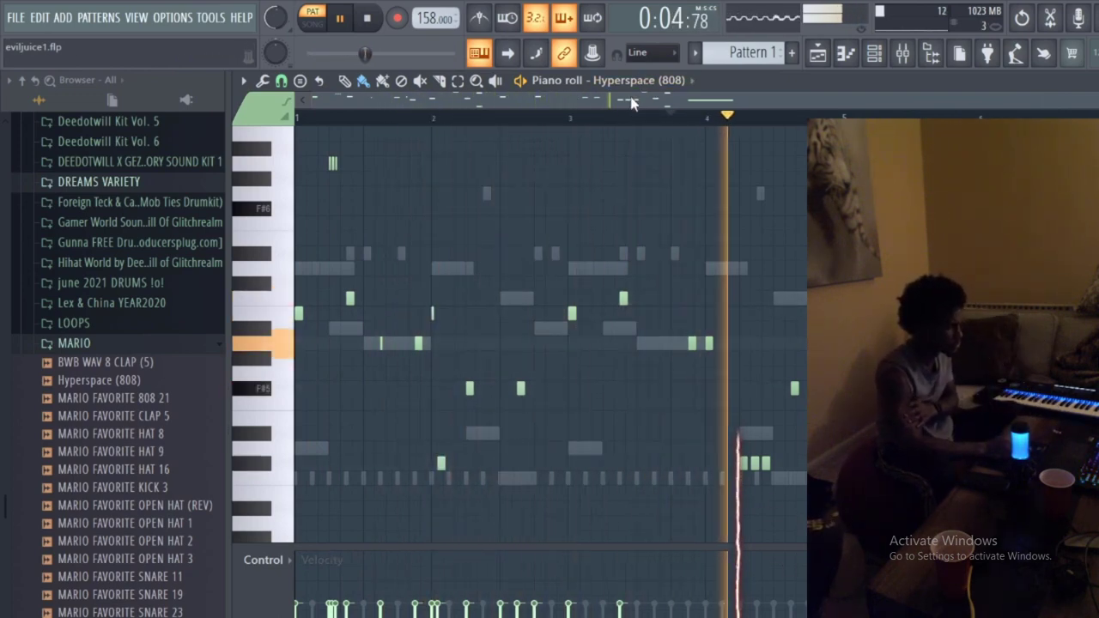
- Adjust the velocities of the bar 4 bass notes to slightly above those of the earlier notes
scroll(696, 172, left, 3)
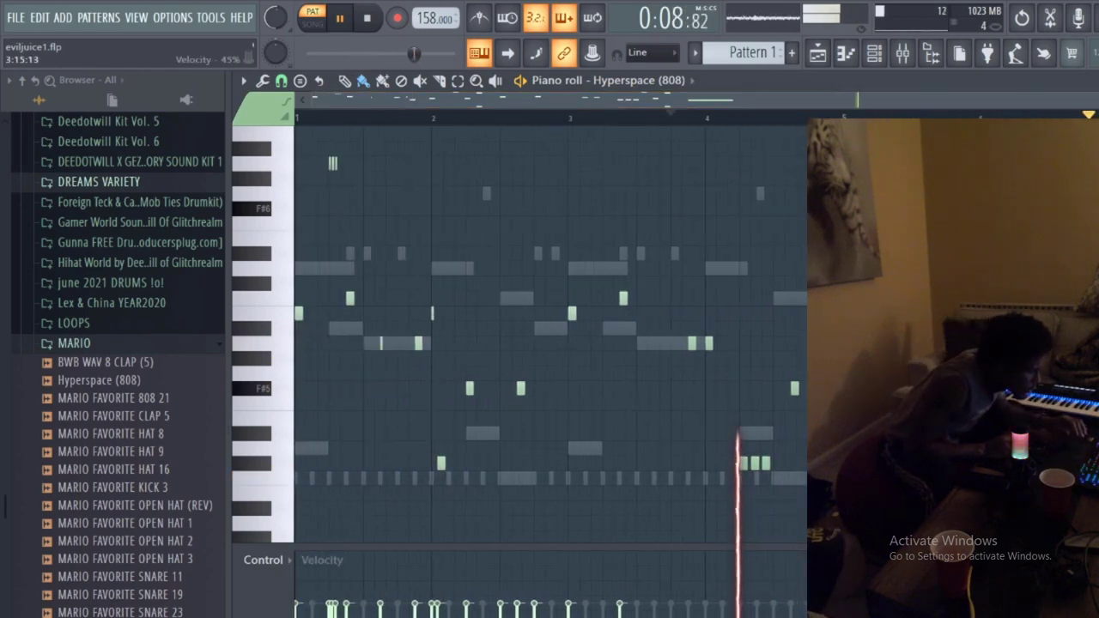
drag(754, 560, 804, 557)
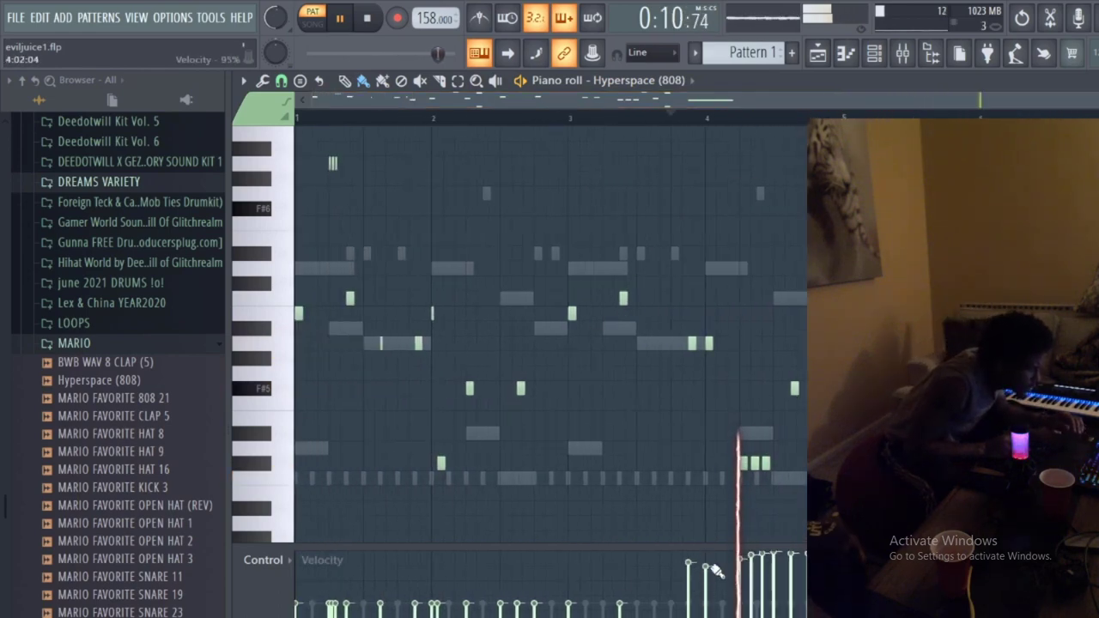
drag(724, 606, 750, 597)
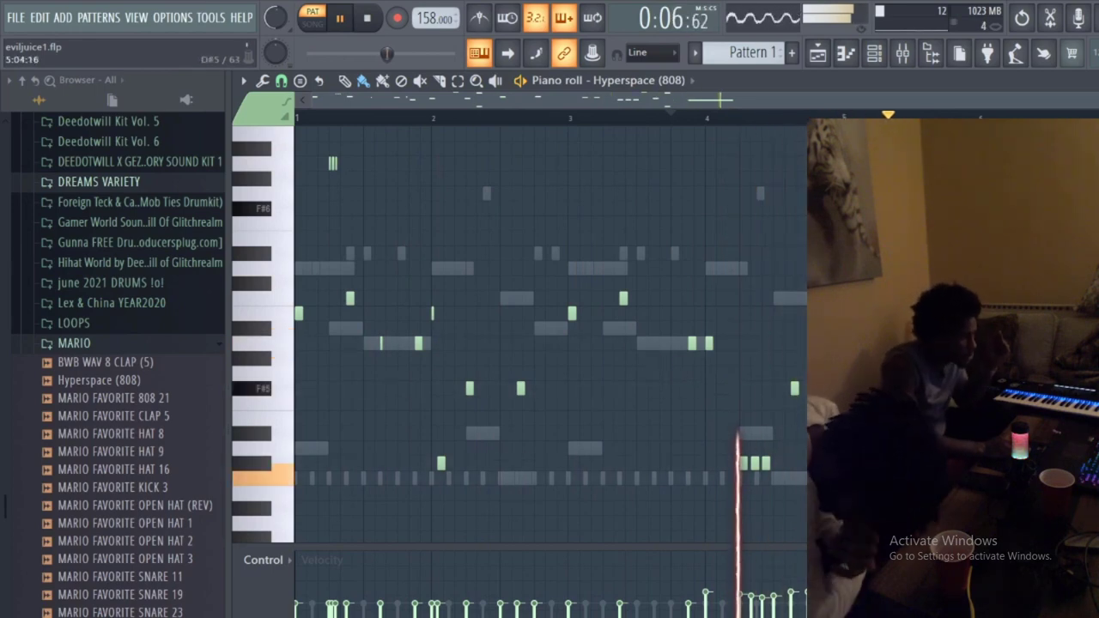
- Try bass notes 0:03:16 long at 4:16:08 and 5:06:08 while replaying the ending
click(670, 99)
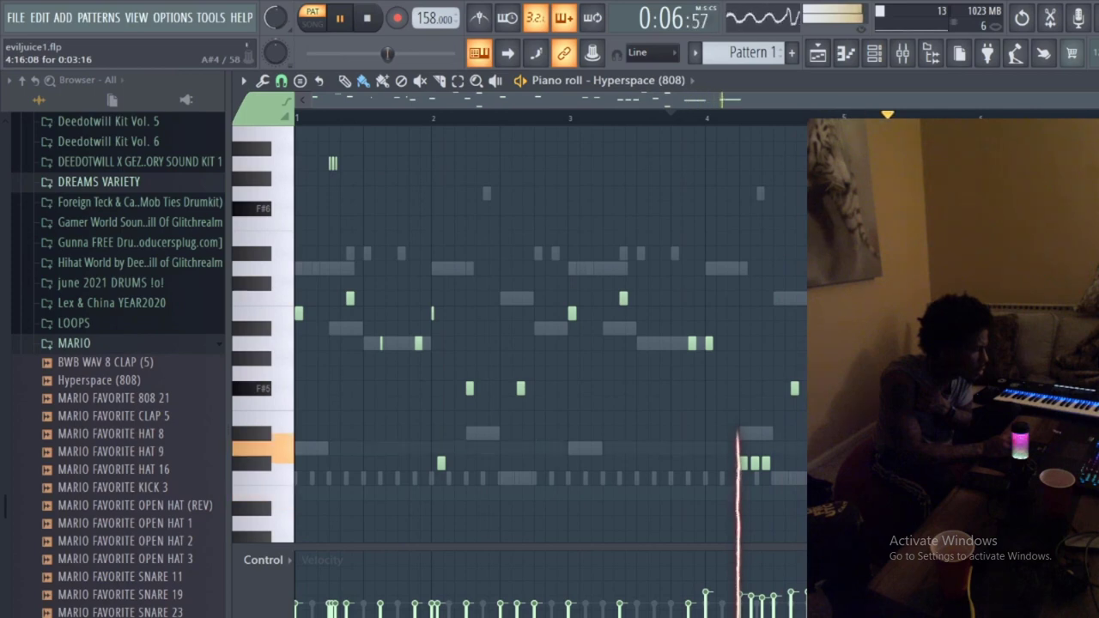
click(636, 101)
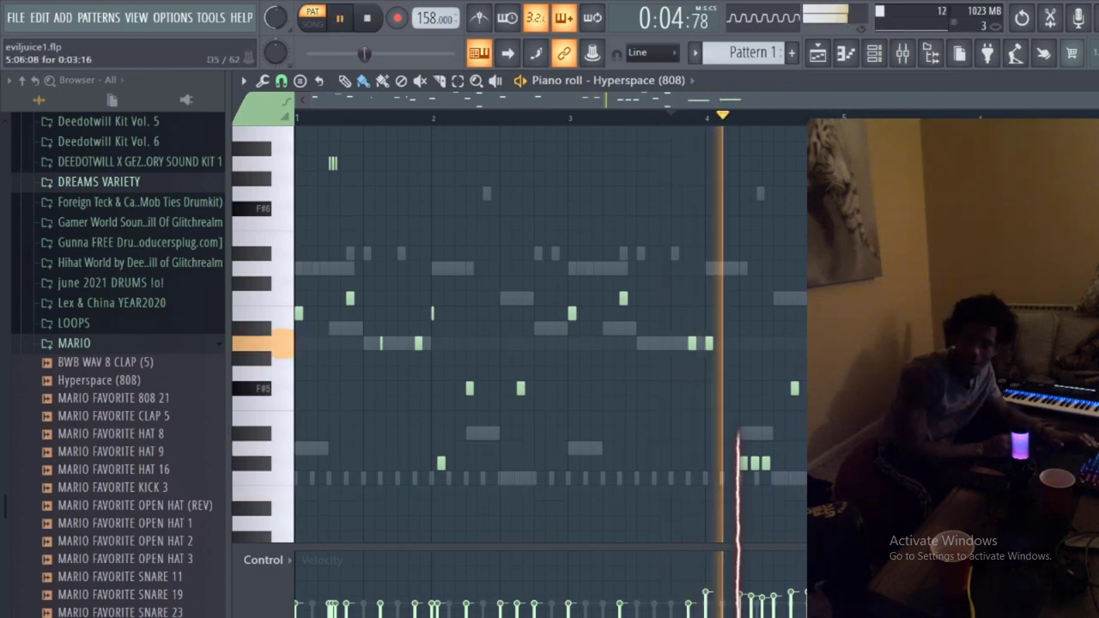
click(637, 100)
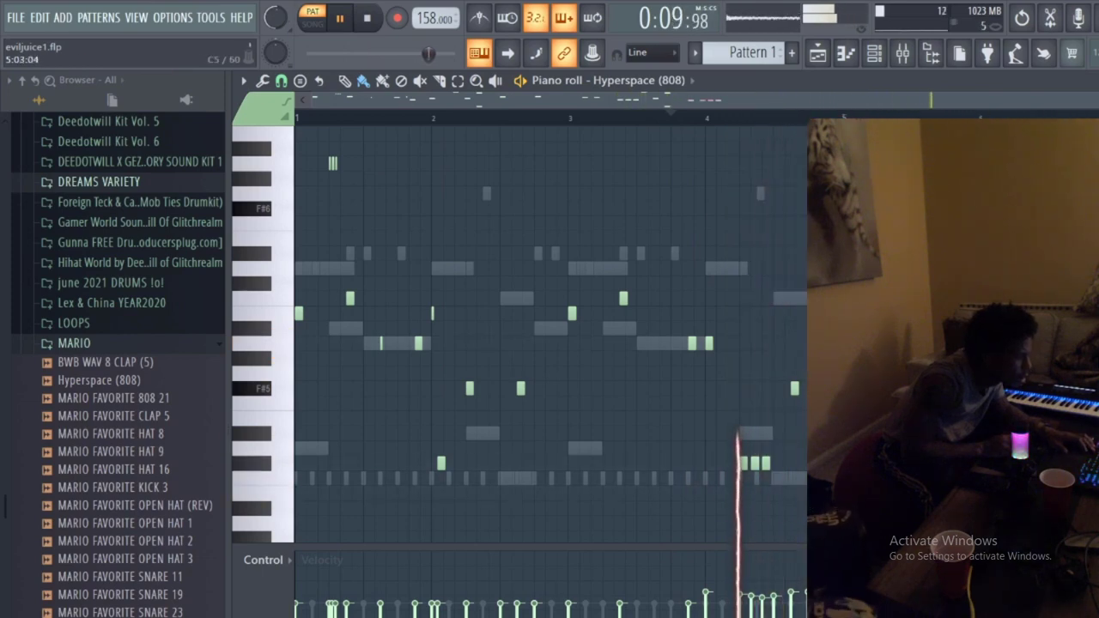
- Stop playback, rewind to the start and play the whole pattern
key(space)
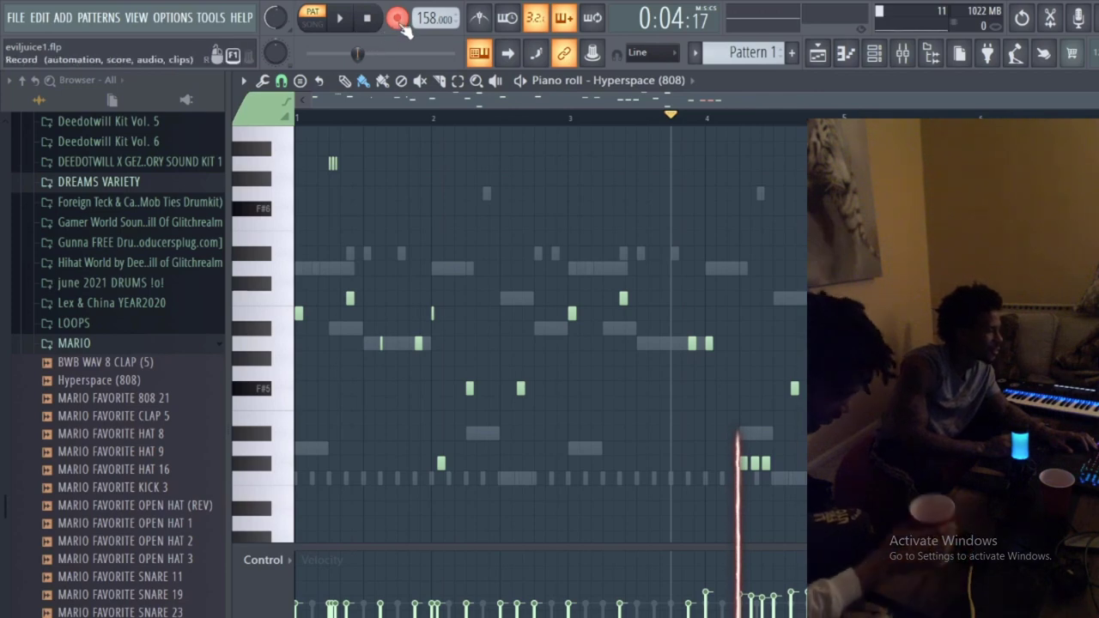
right_click(370, 12)
click(370, 13)
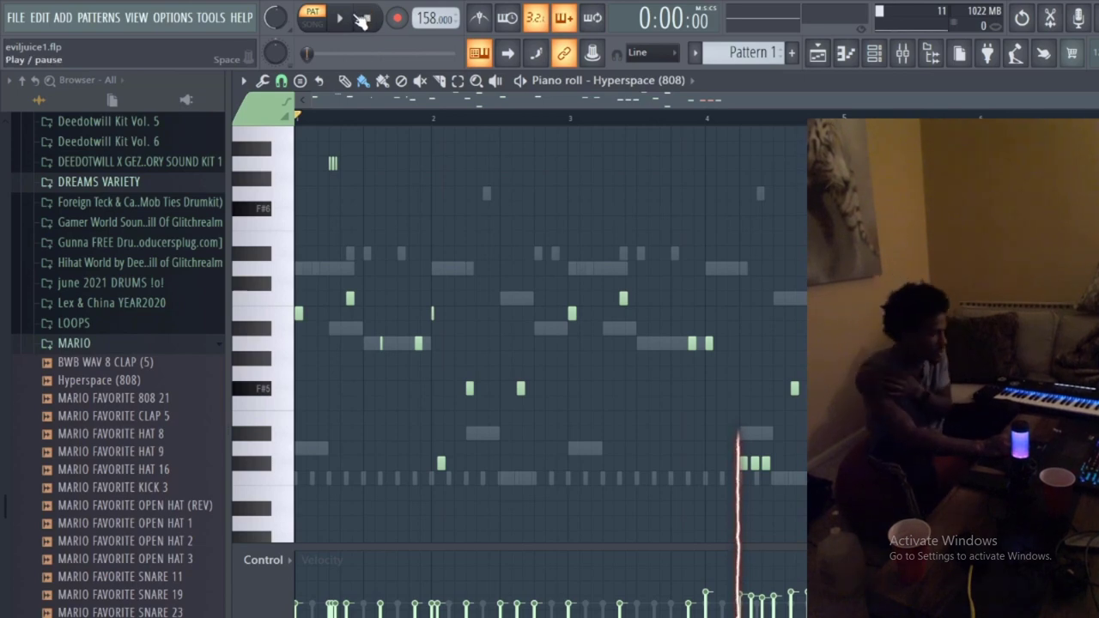
click(359, 17)
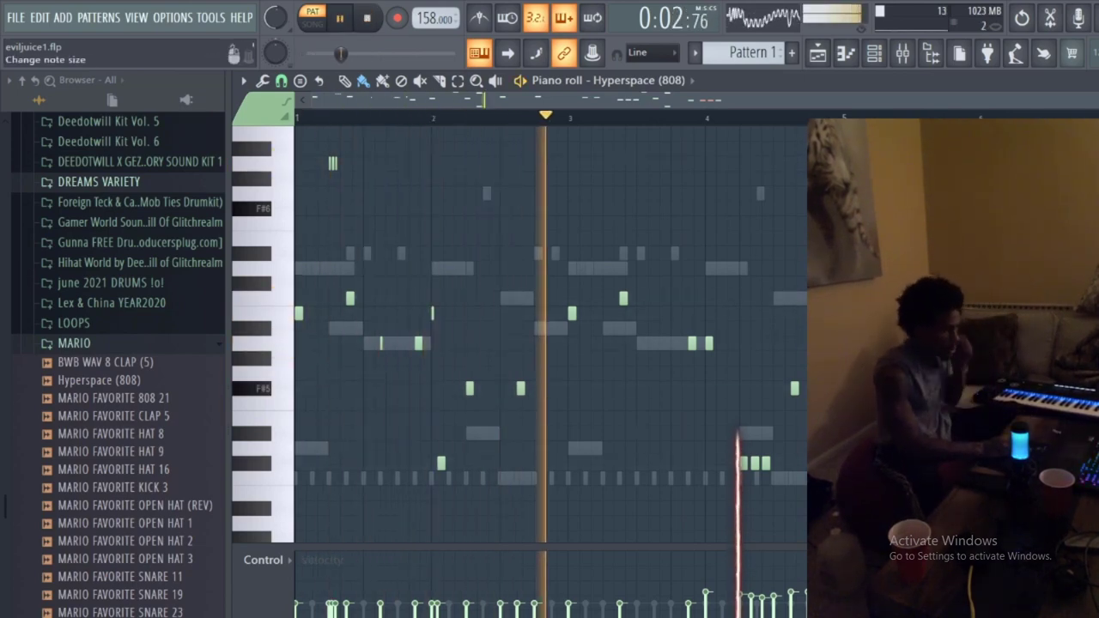
- Reopen the Hyperspace (808) piano roll and delete bar 4's C#5 roll and bar 1's short C6 note
key(F7)
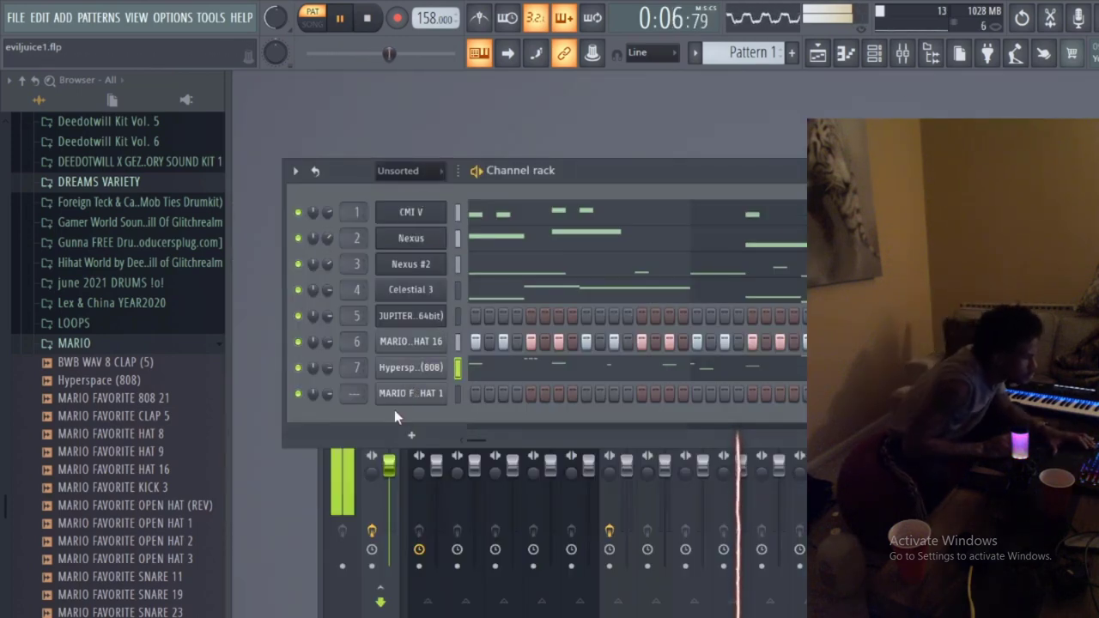
click(495, 375)
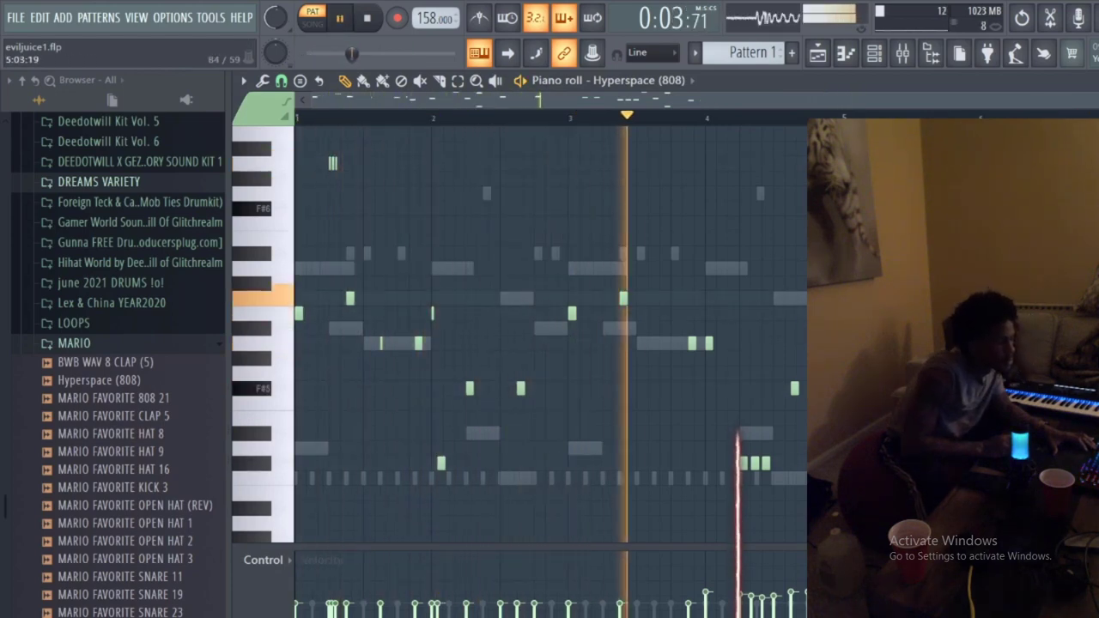
right_click(755, 464)
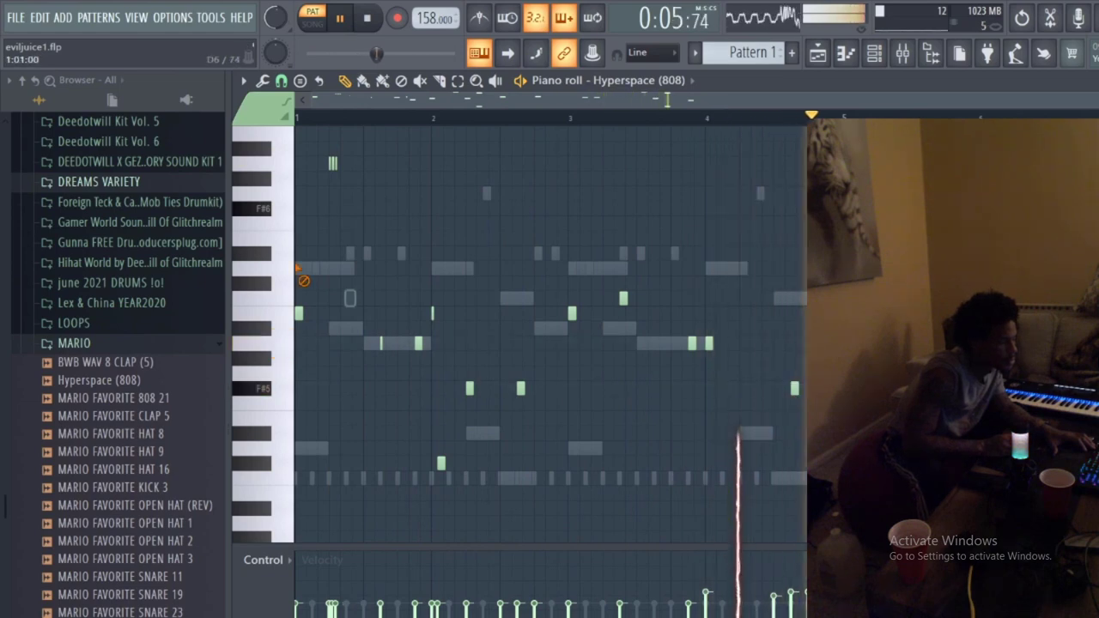
right_click(593, 327)
right_click(361, 335)
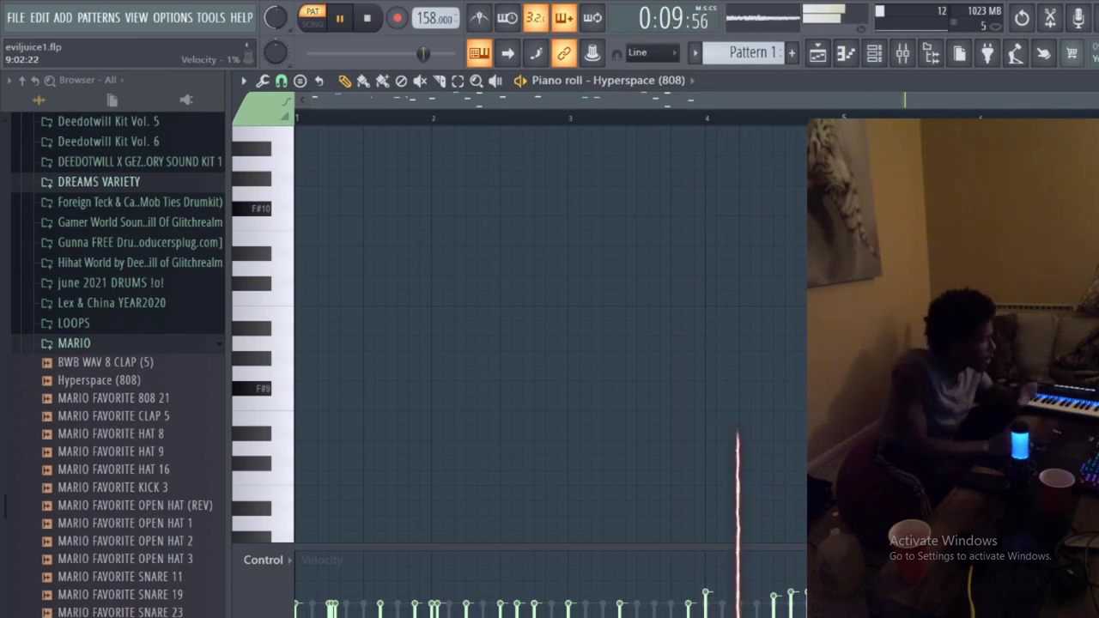
- Add a short C#5 note at the start of bar 1, return to the channel rack and stop playback
scroll(278, 481, down, 5)
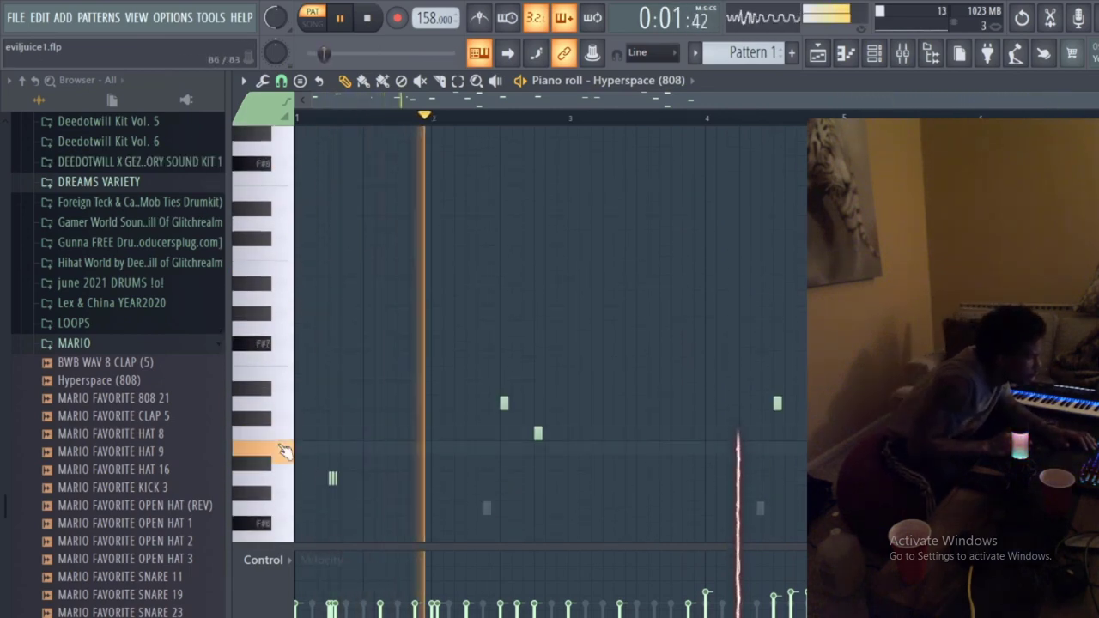
scroll(278, 450, down, 4)
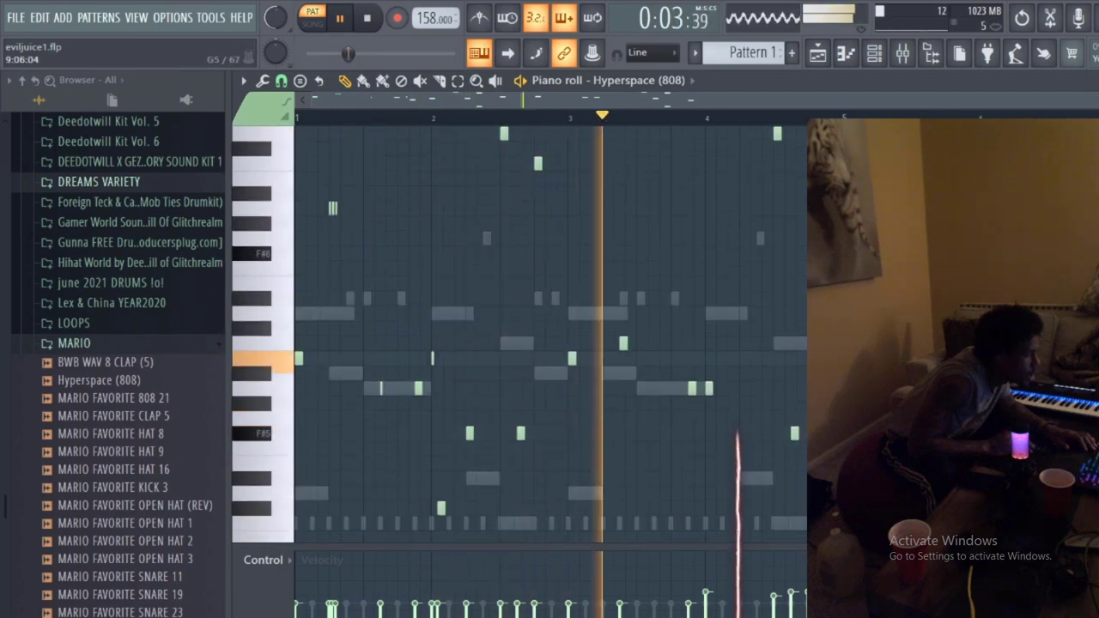
scroll(322, 447, down, 3)
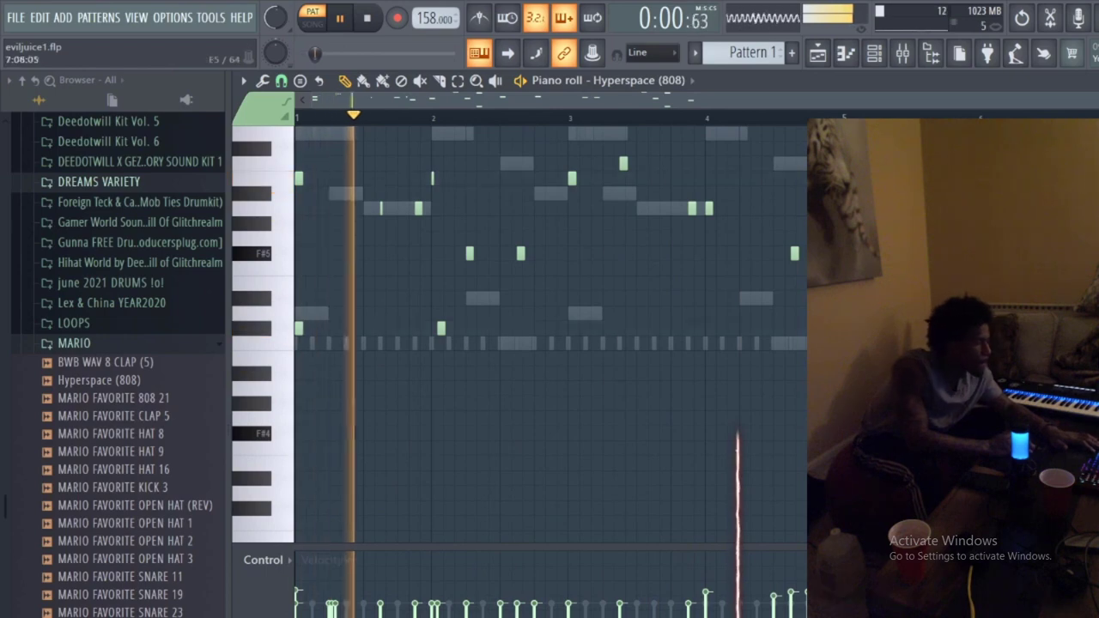
key(F7)
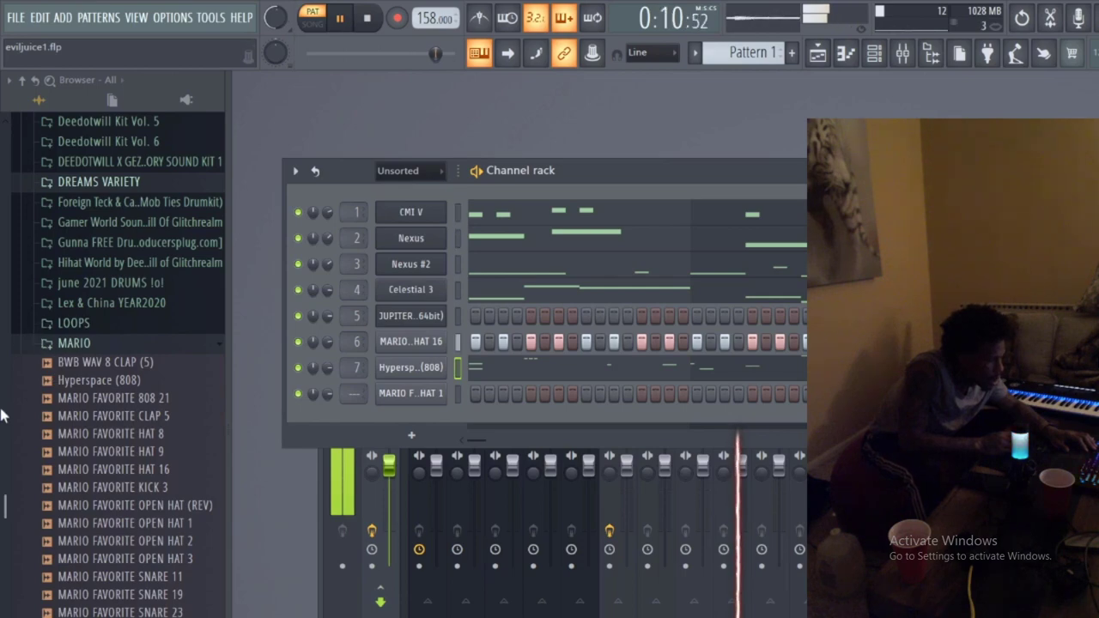
key(space)
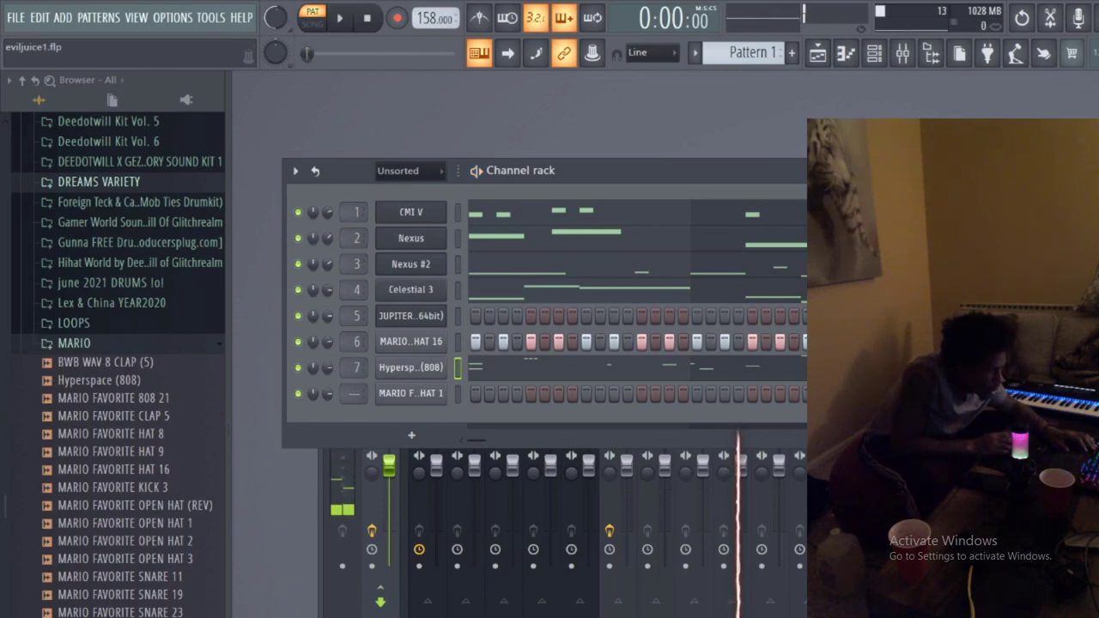
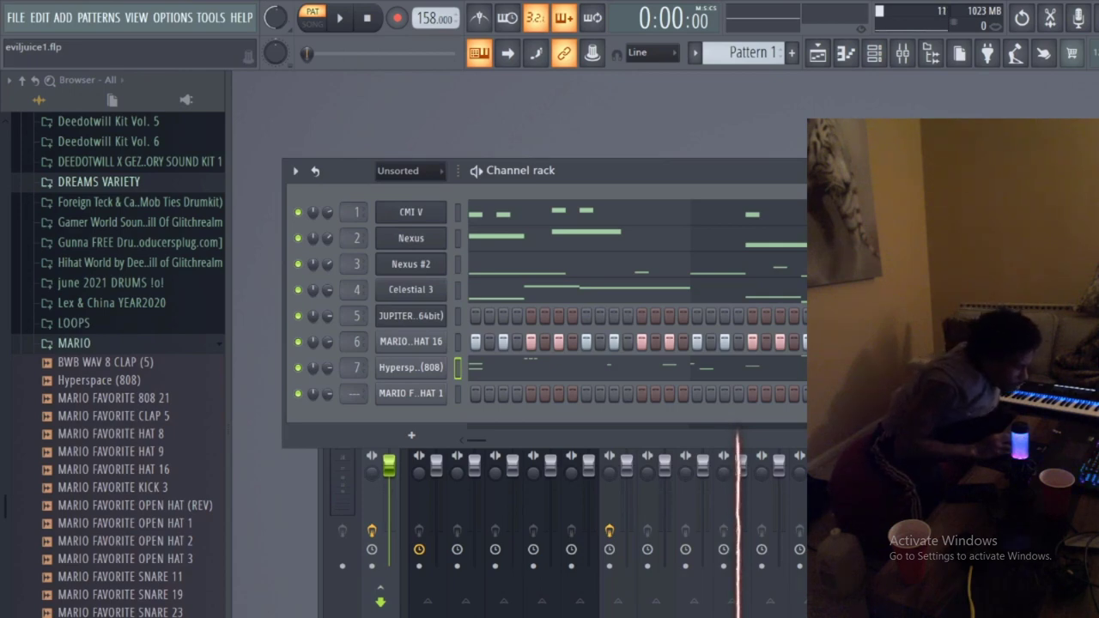
key(alt+Tab)
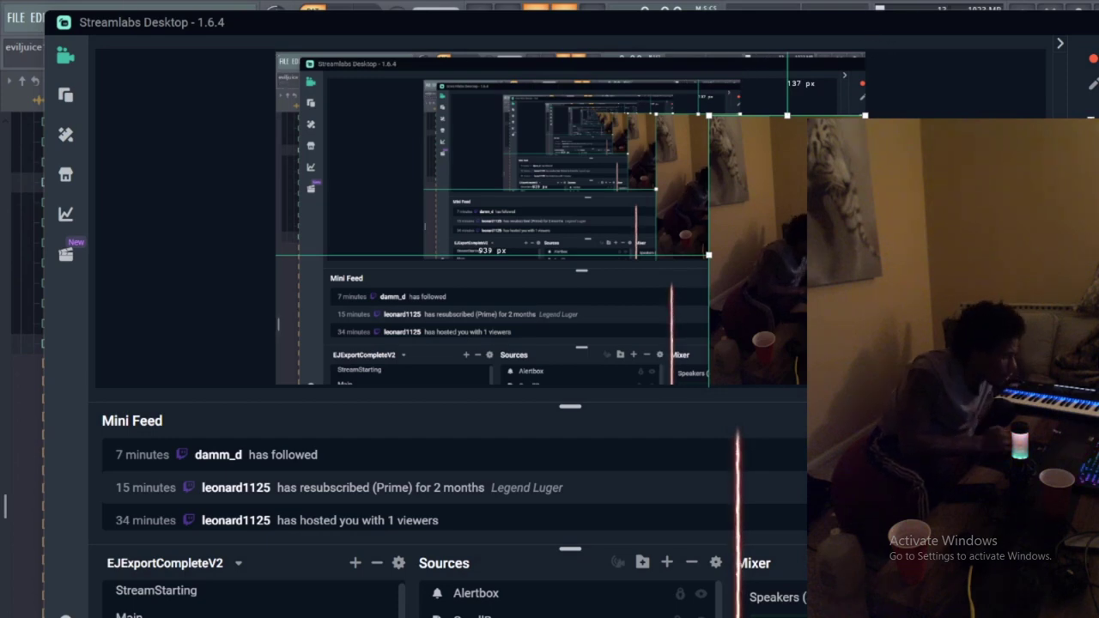
key(alt+Tab)
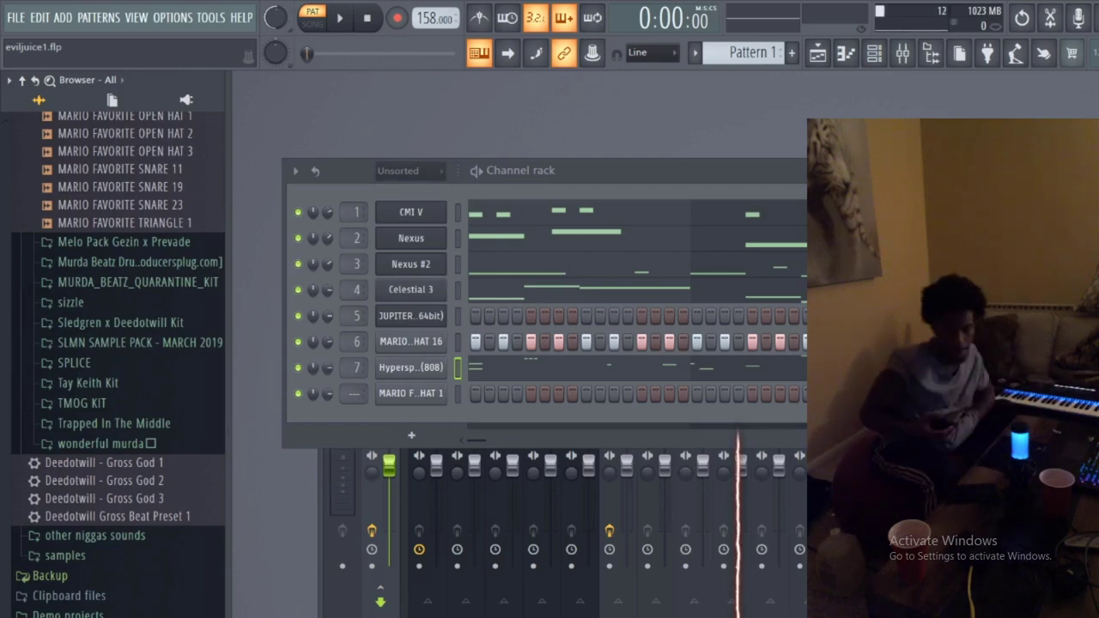
scroll(118, 344, down, 4)
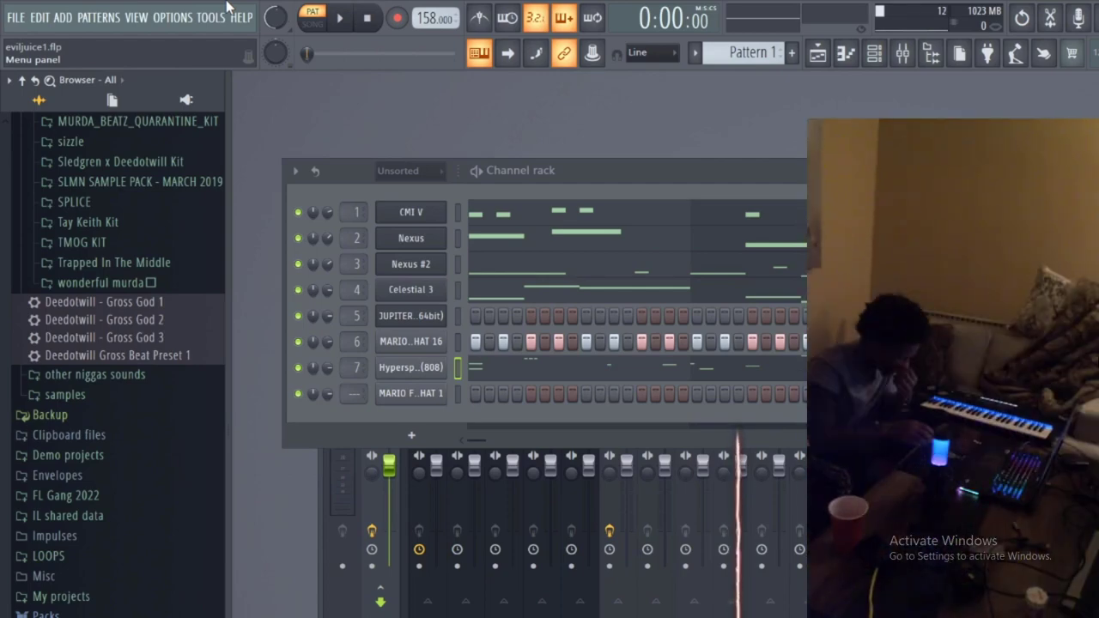
scroll(76, 169, up, 4)
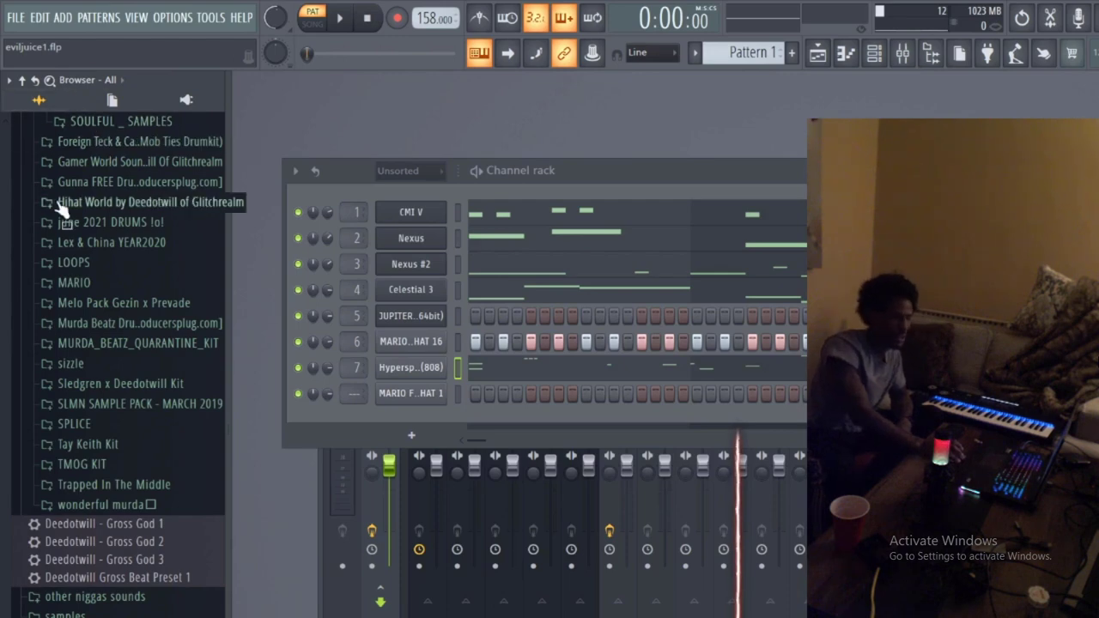
- Play the pattern and review the Hyperspace (808) notes in the piano roll
key(space)
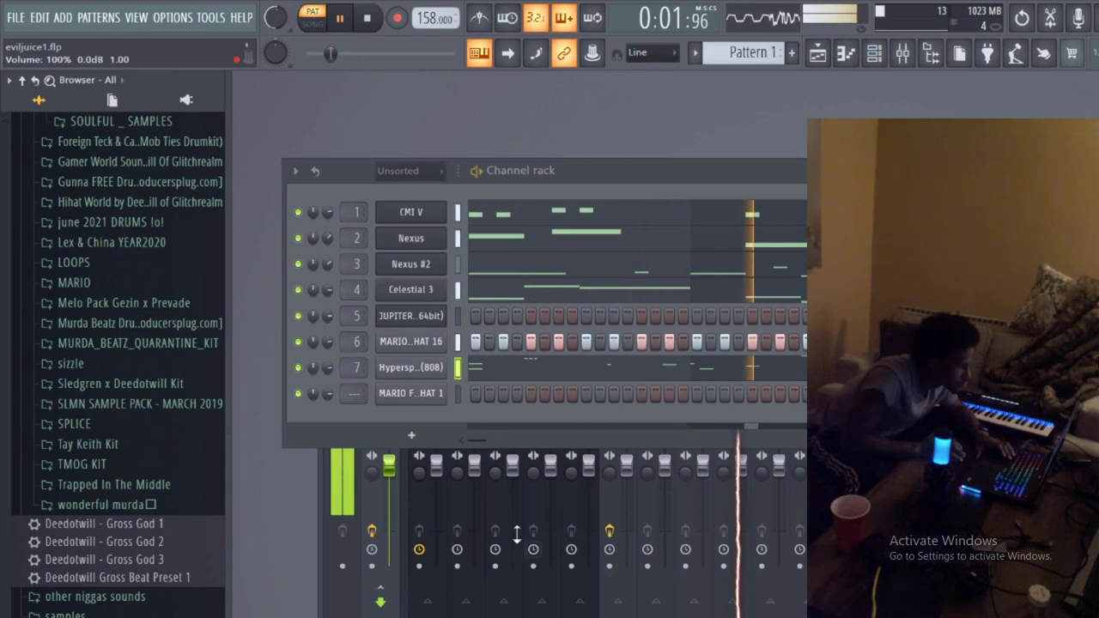
click(495, 378)
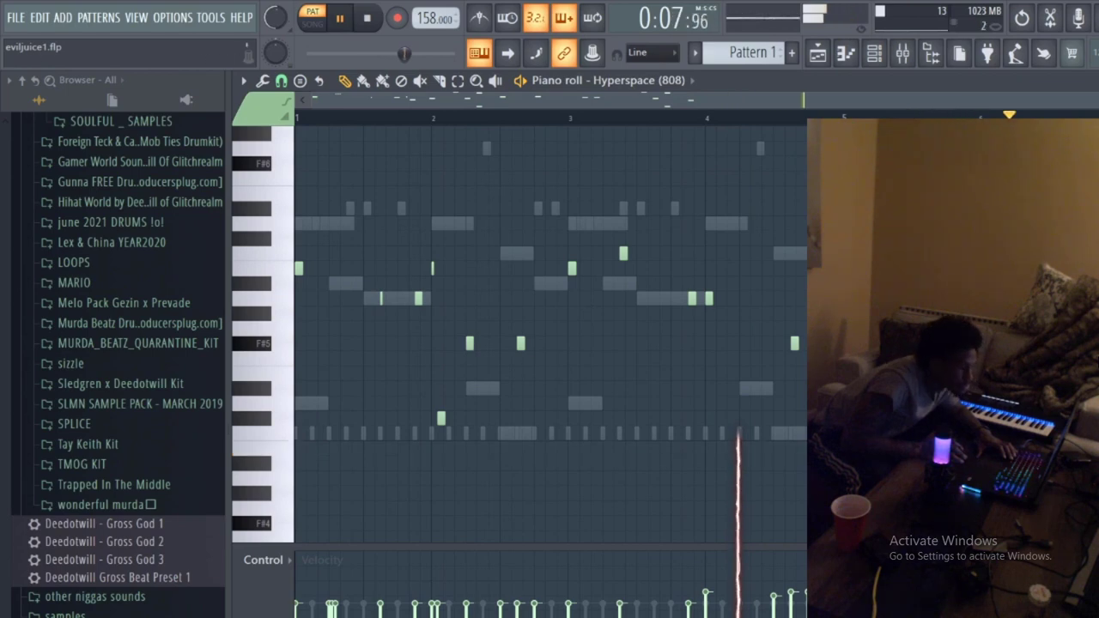
key(Escape)
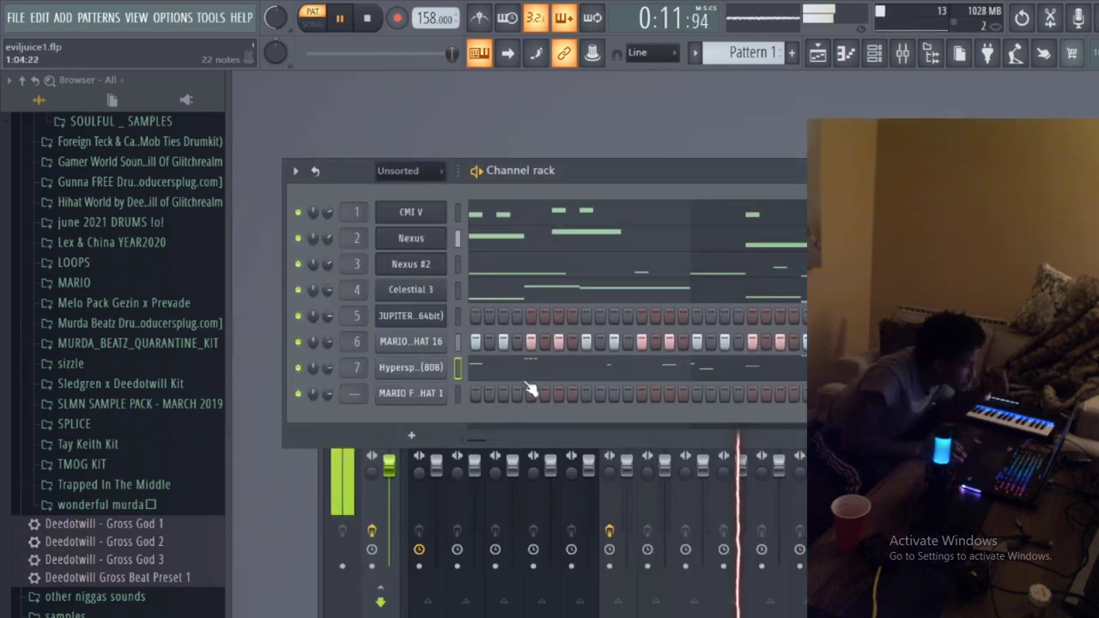
key(F7)
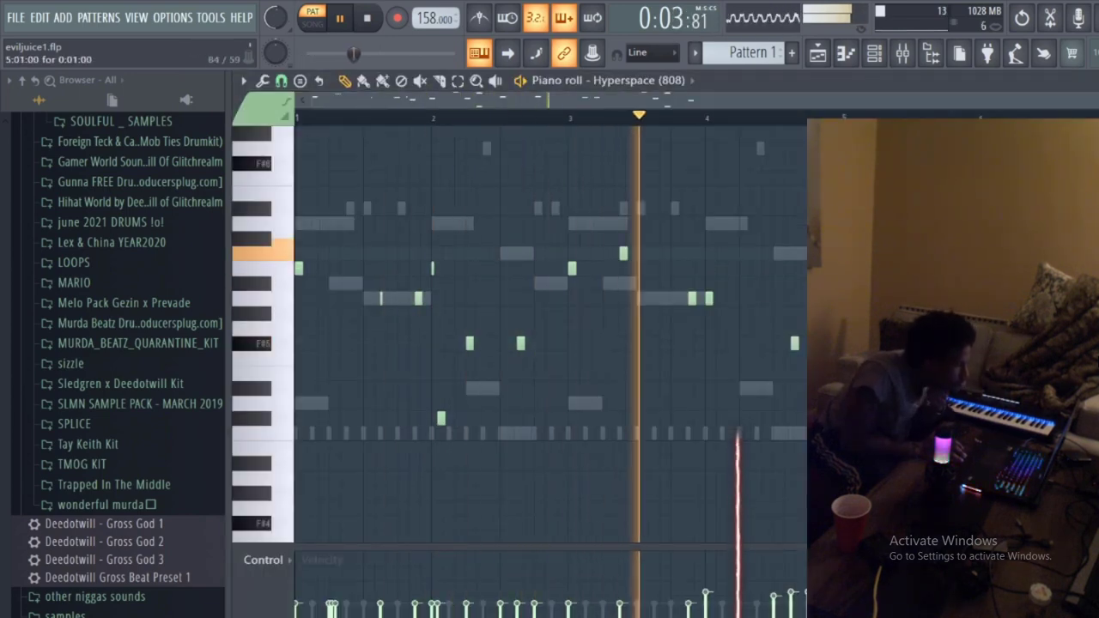
click(40, 17)
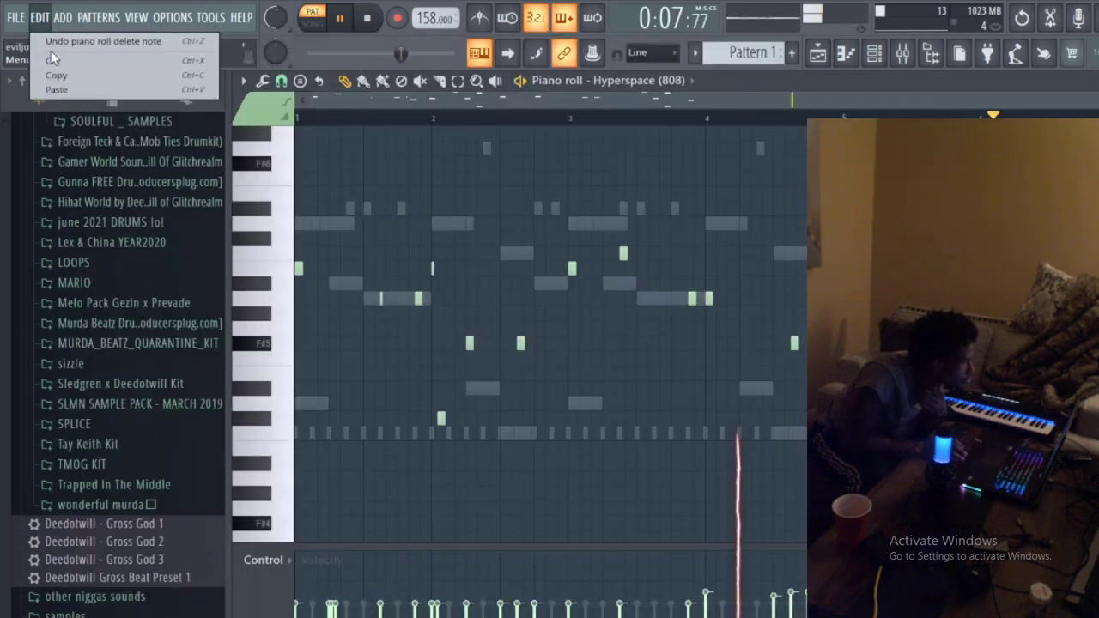
click(39, 17)
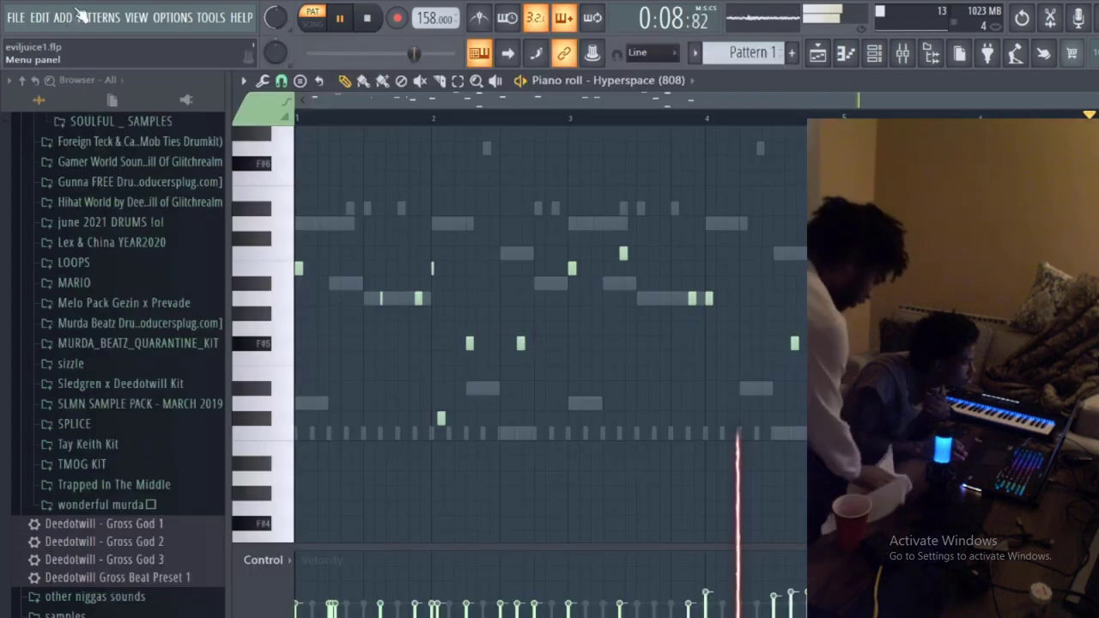
click(15, 18)
mouse_move(73, 12)
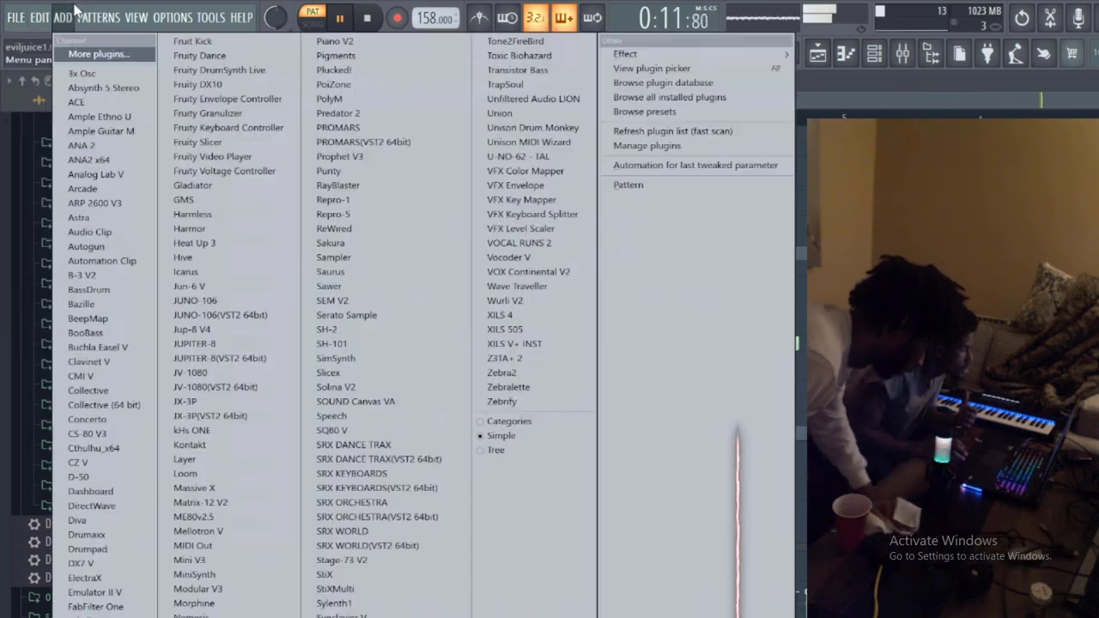
mouse_move(40, 18)
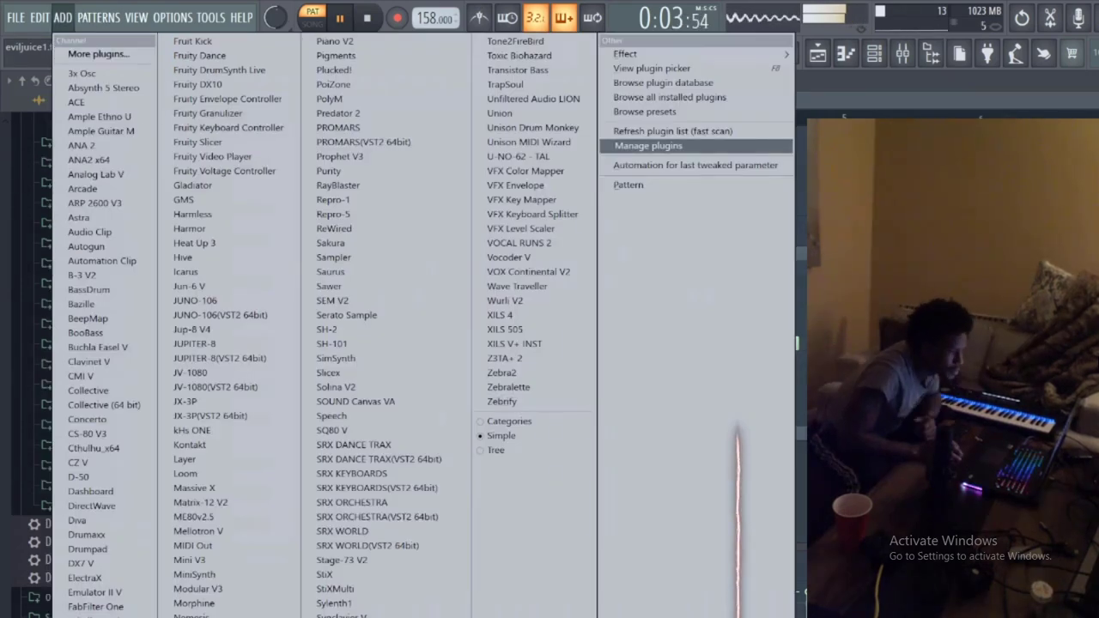
key(Escape)
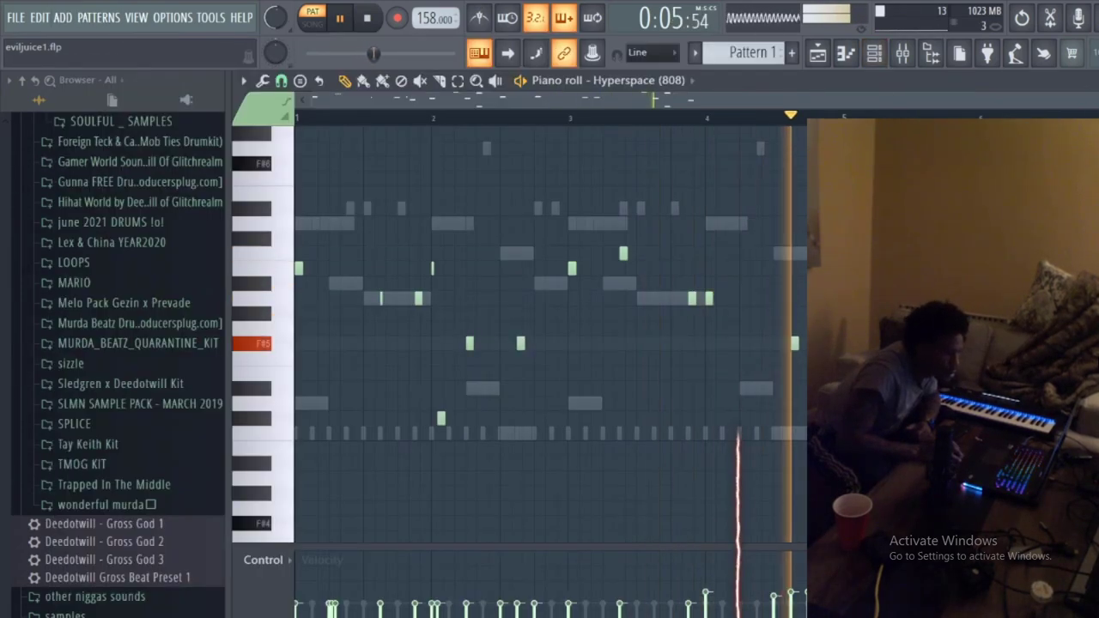
- Reduce the piano roll to a smaller window and mute the Hyperspace (808) channel while the pattern plays
key(ctrl+shift+h)
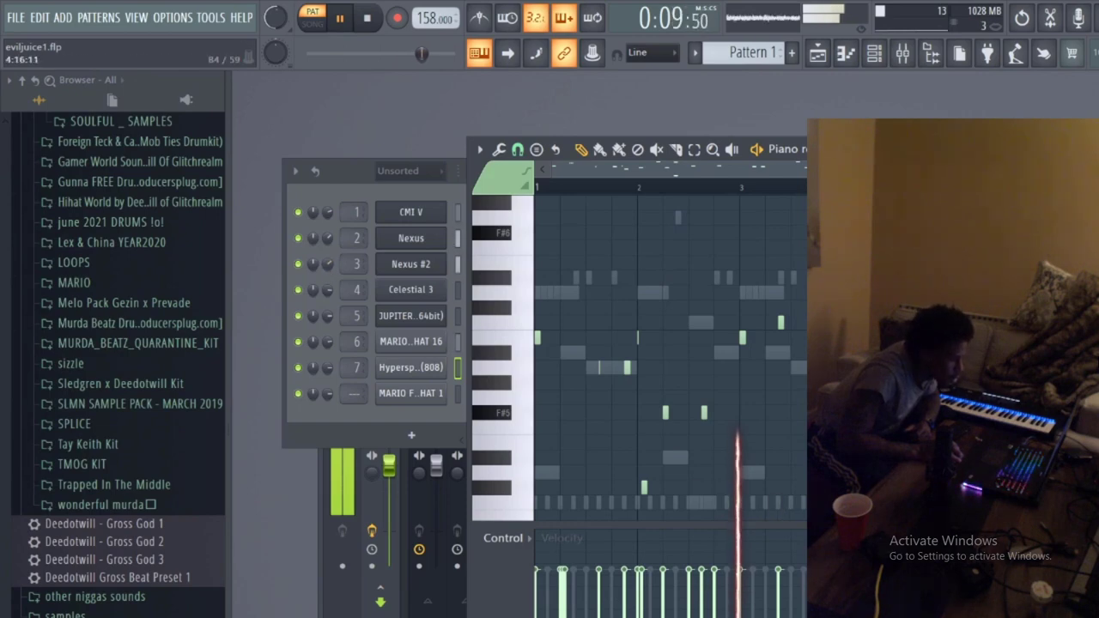
scroll(635, 352, down, 3)
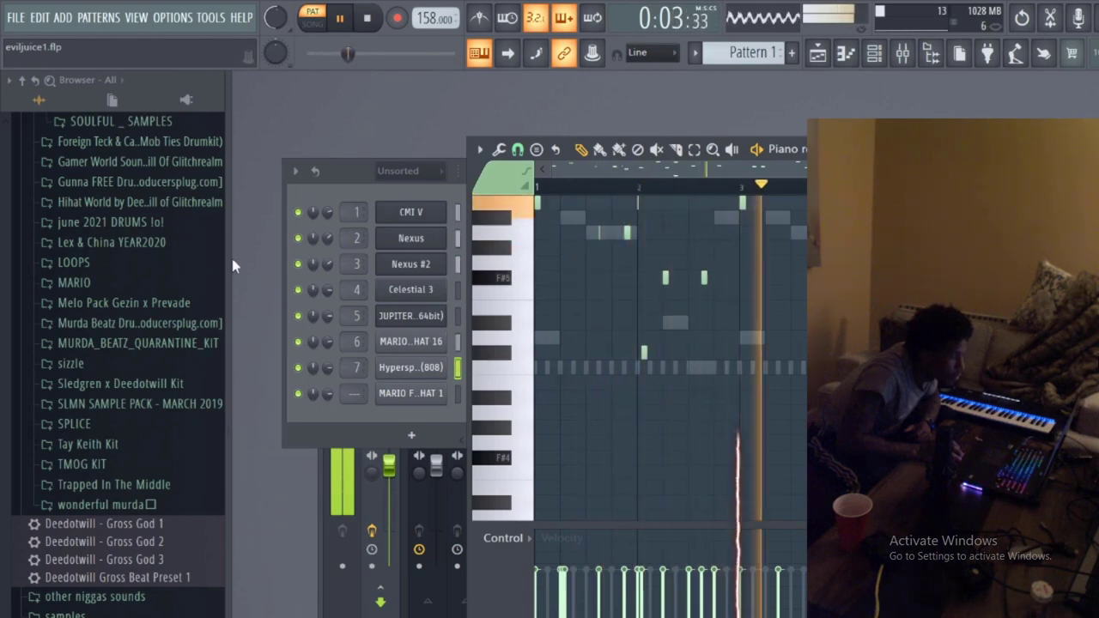
click(334, 292)
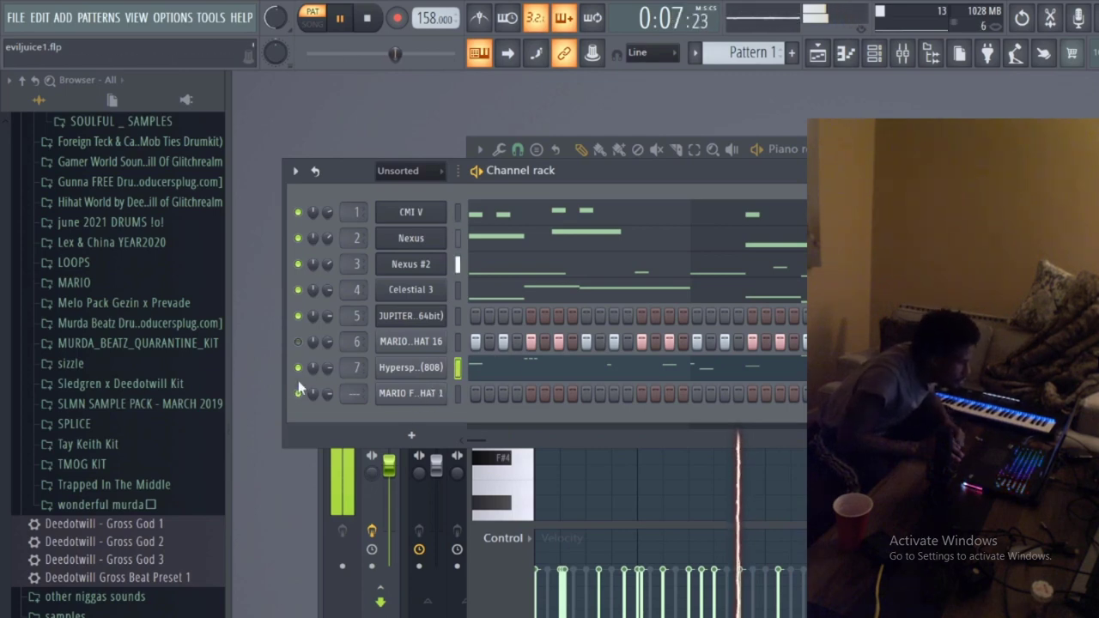
click(613, 372)
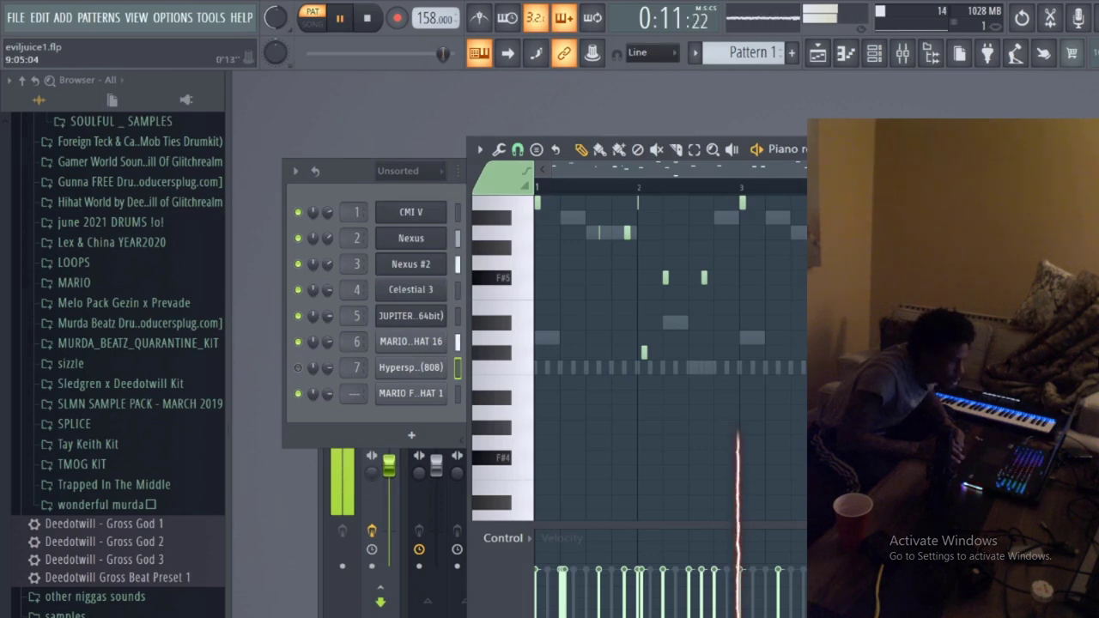
- Open the MARIO FAVORITE OPEN HAT 1 piano roll, and bring up the channel's sampler and miscellaneous settings
click(429, 402)
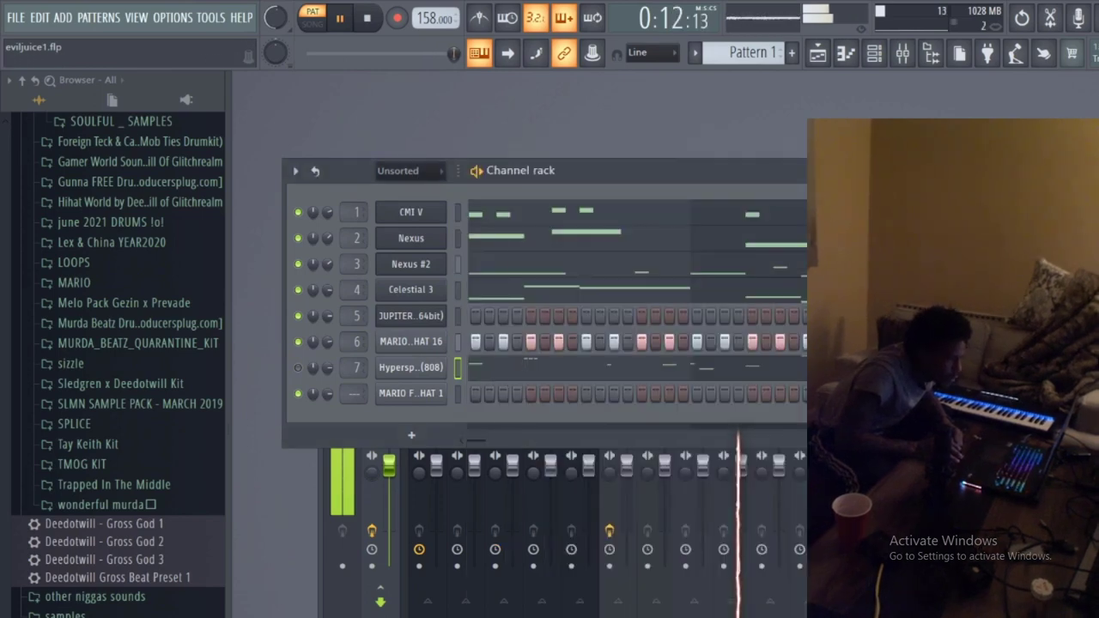
right_click(429, 400)
click(491, 391)
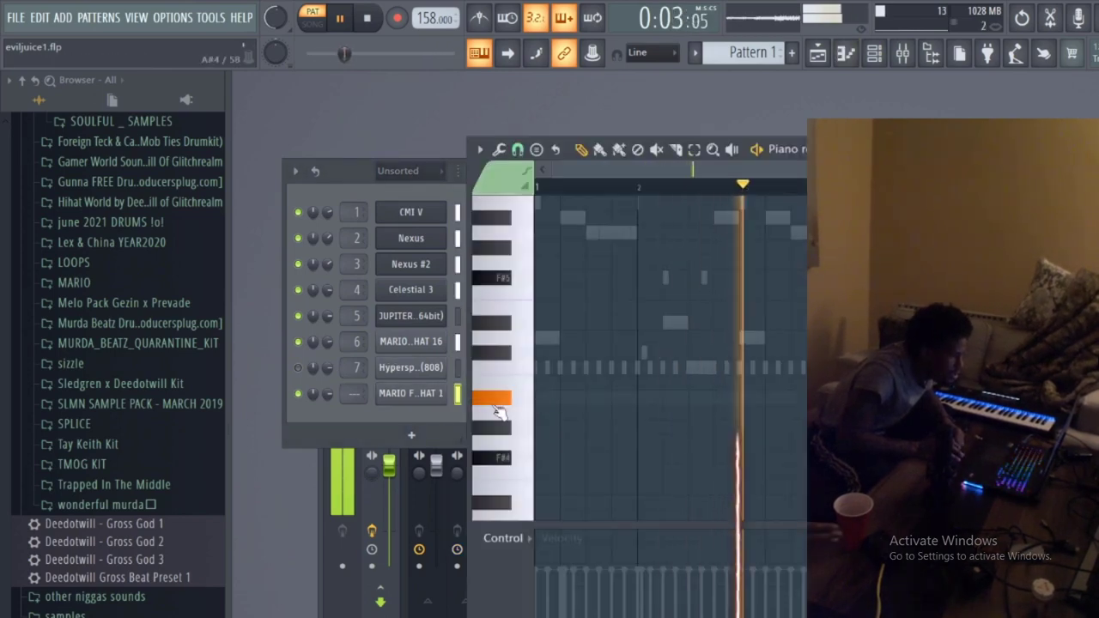
click(434, 395)
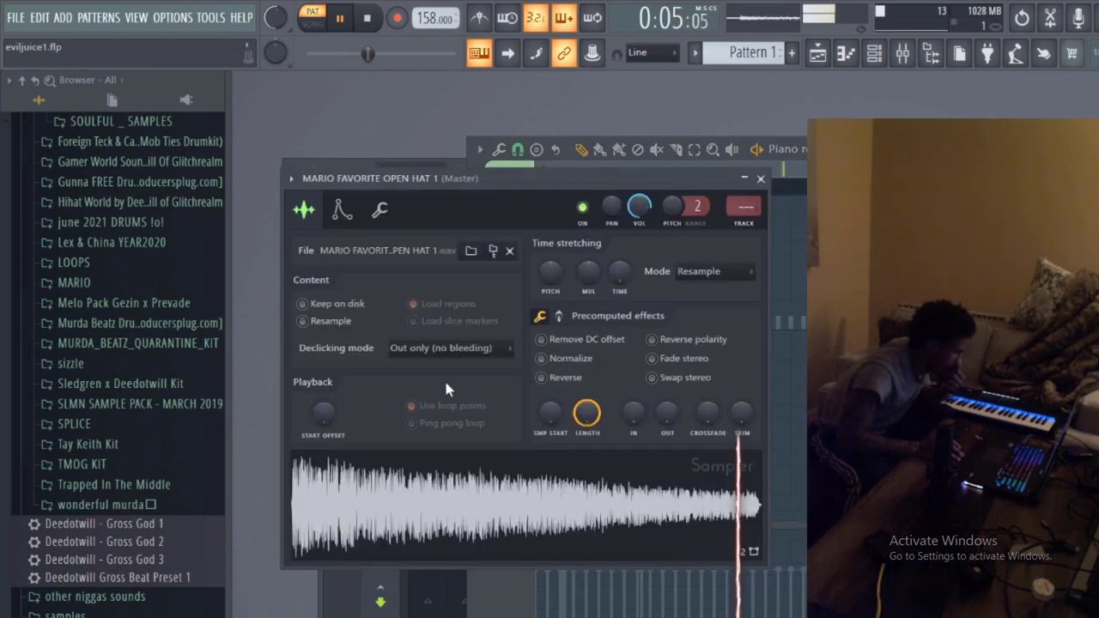
click(378, 211)
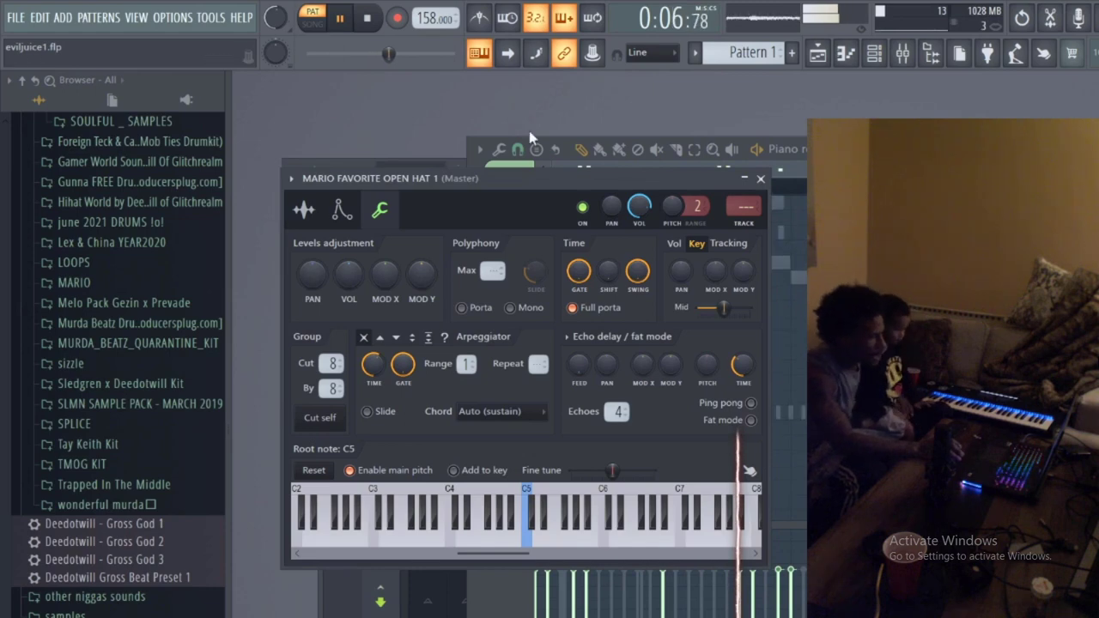
- Return to the channel rack and take another look at the Hyperspace (808) piano roll
click(537, 161)
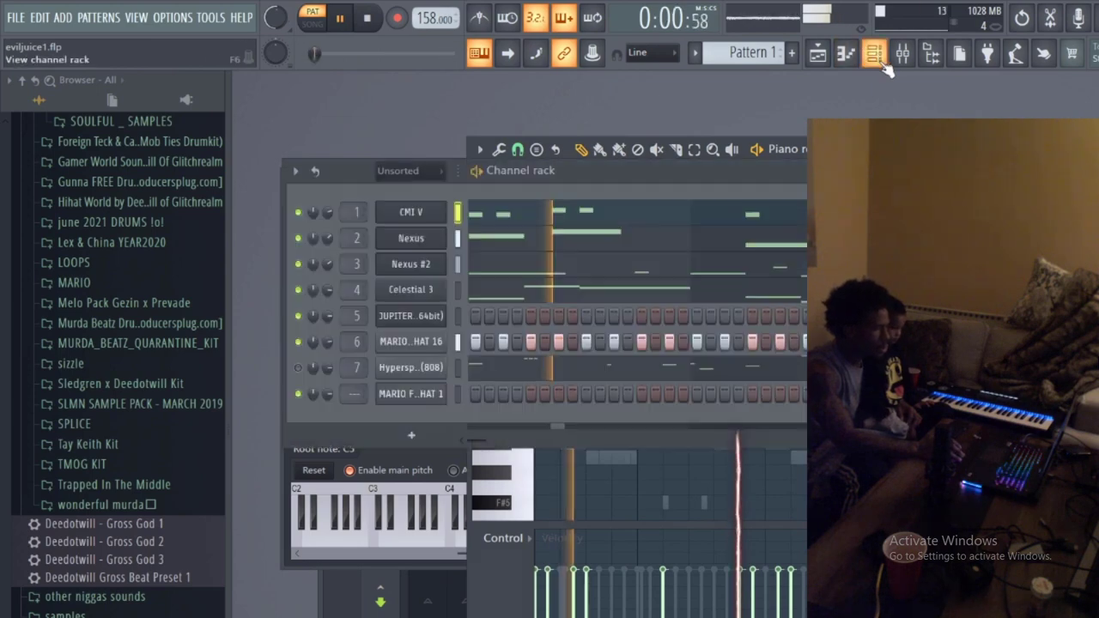
click(931, 52)
click(491, 370)
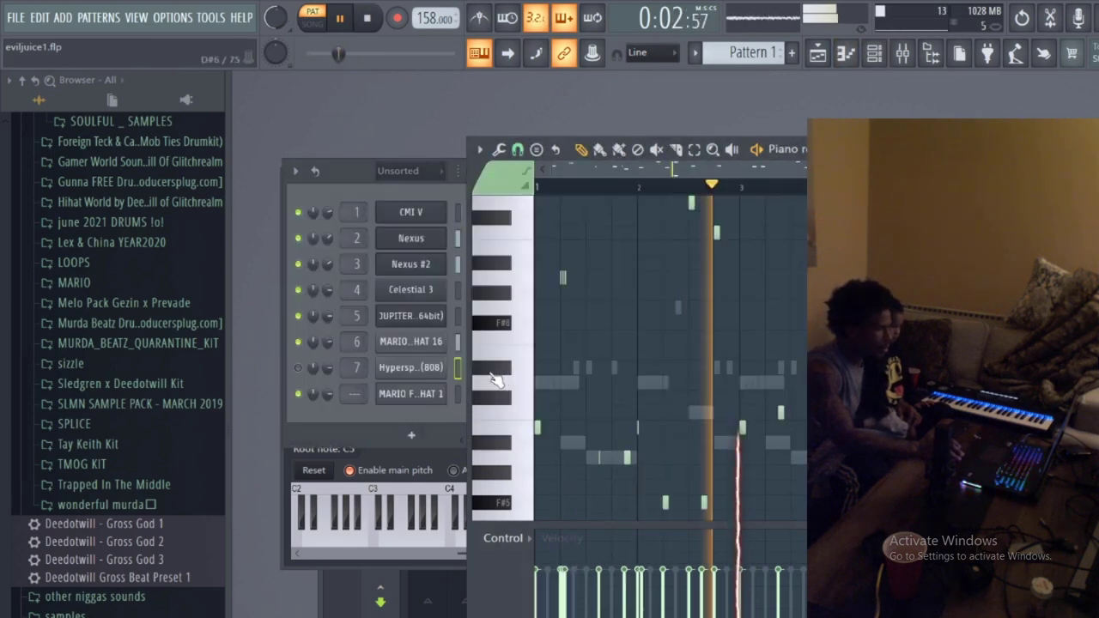
key(F7)
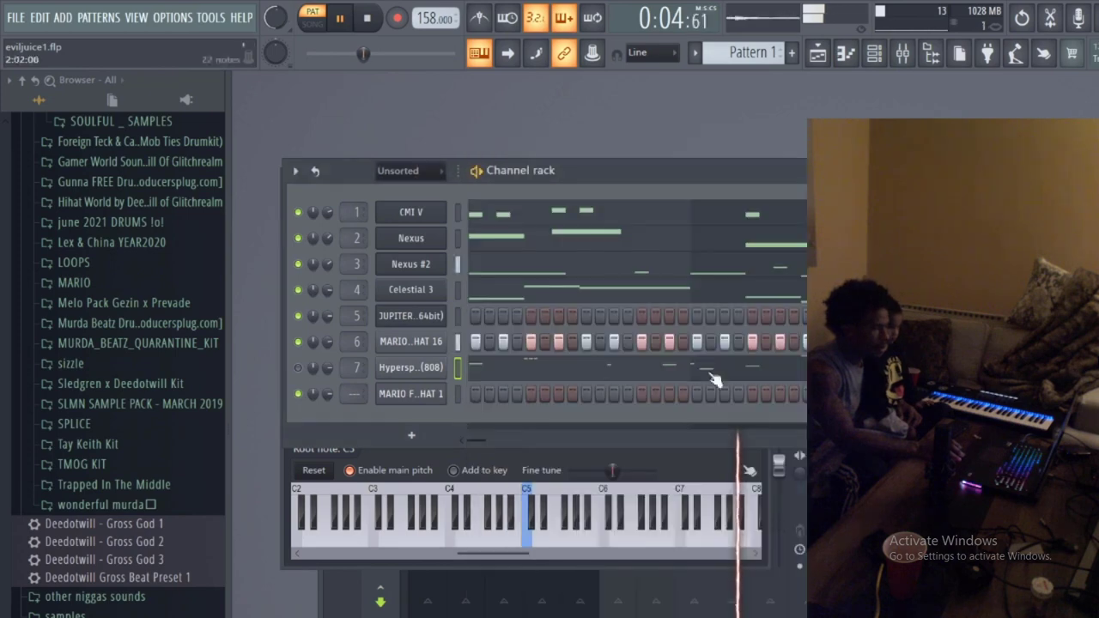
- Show MARIO FAVORITE HAT 16's step velocities in the graph editor and open the Nexus #2 piano roll
right_click(449, 397)
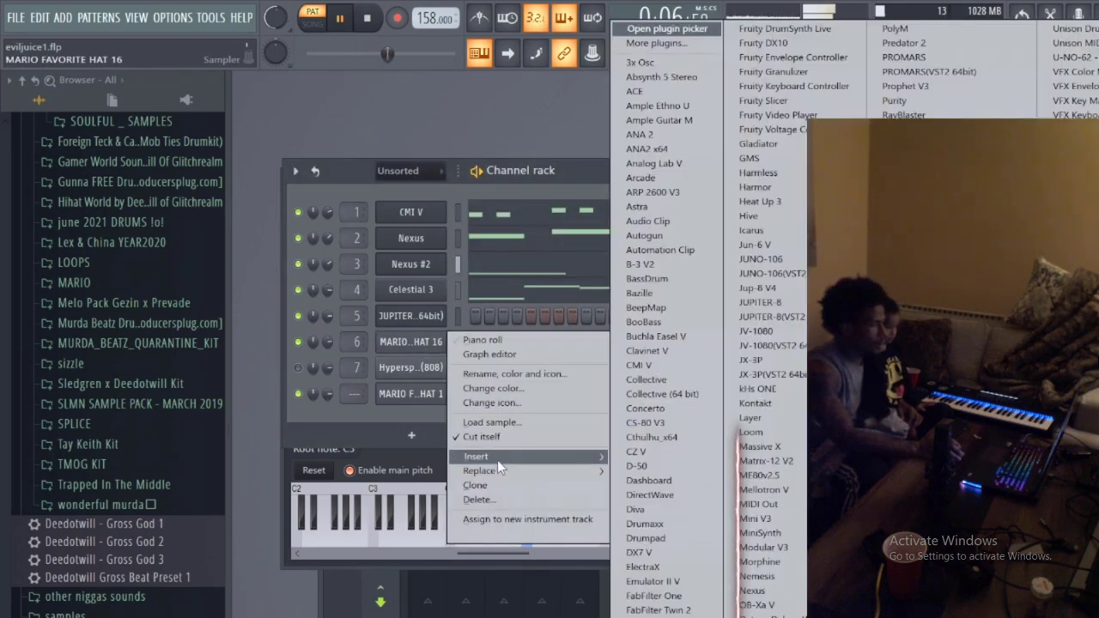
mouse_move(494, 477)
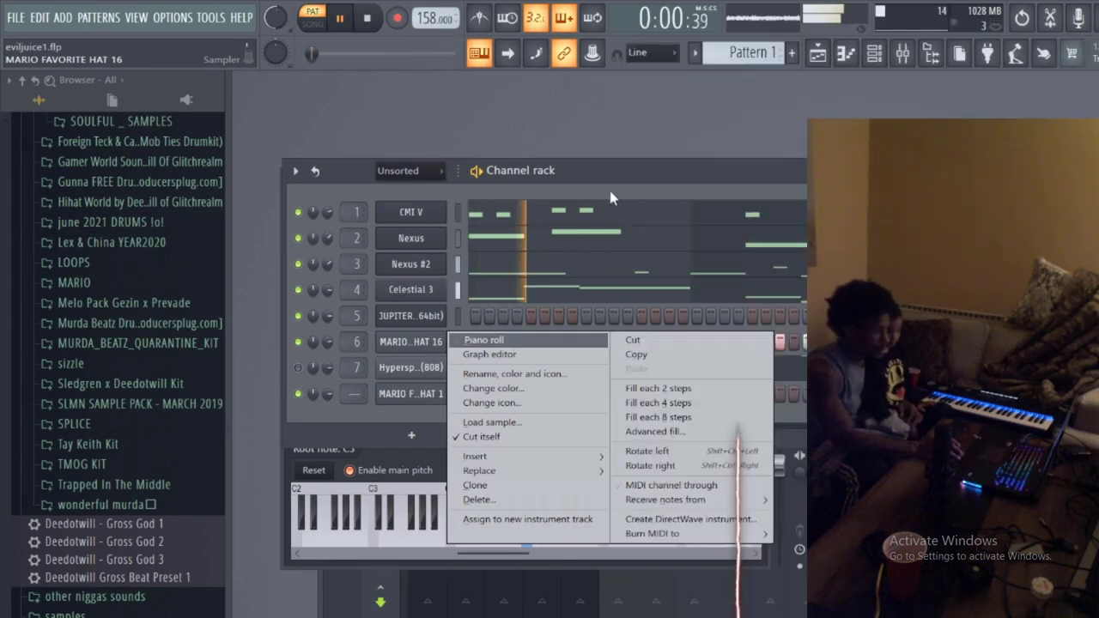
click(537, 356)
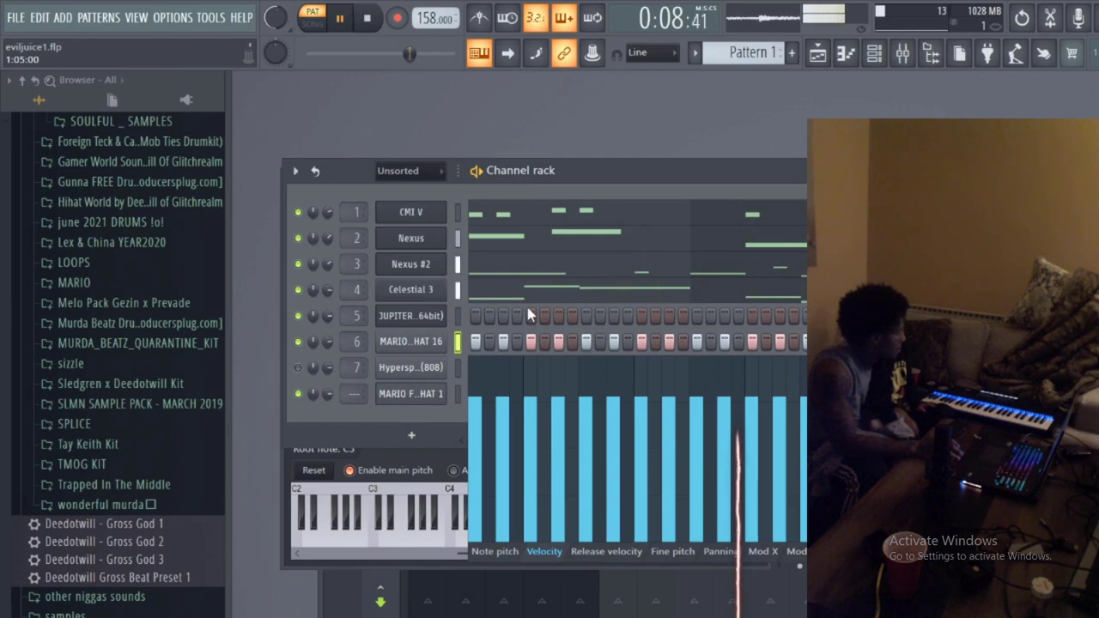
click(516, 268)
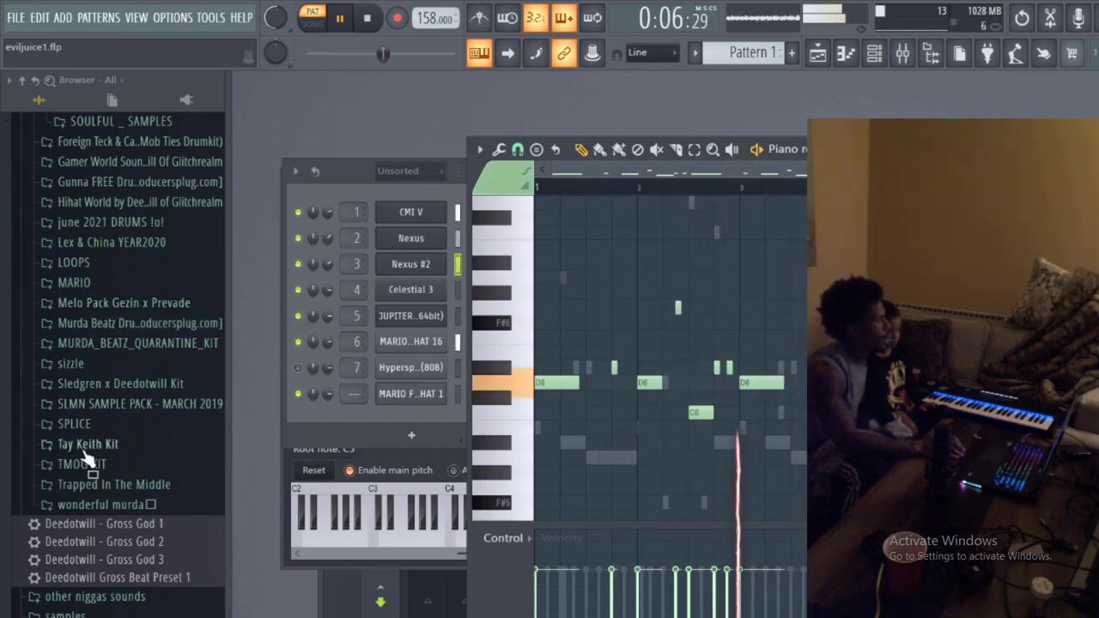
- Return to the channel rack and delete the Hyperspace (808) channel from the pattern
scroll(129, 580, down, 3)
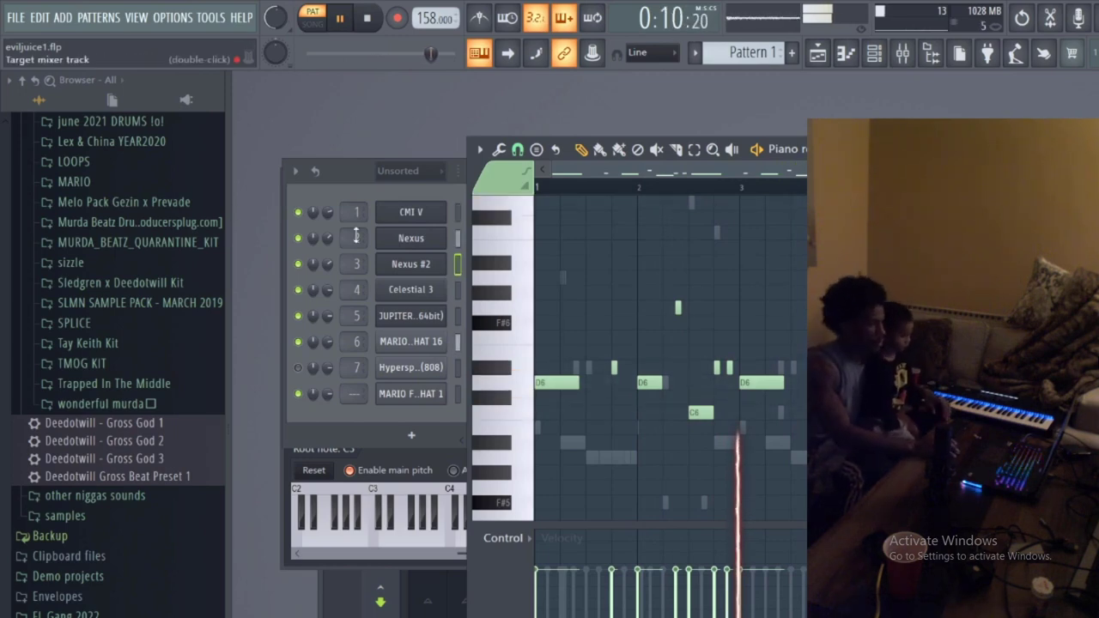
click(458, 240)
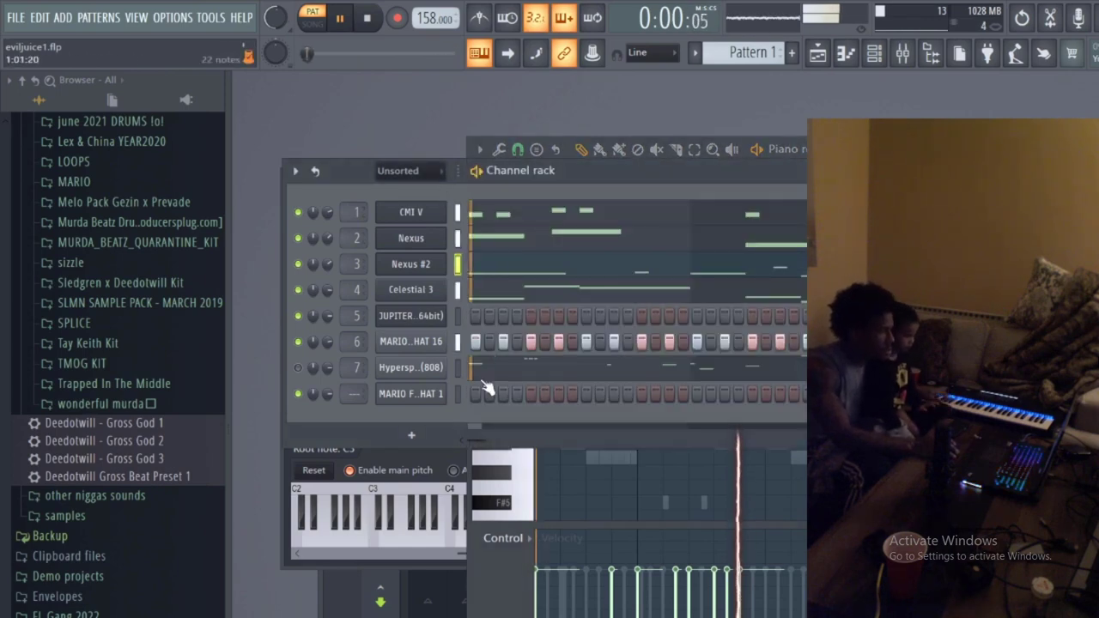
click(423, 393)
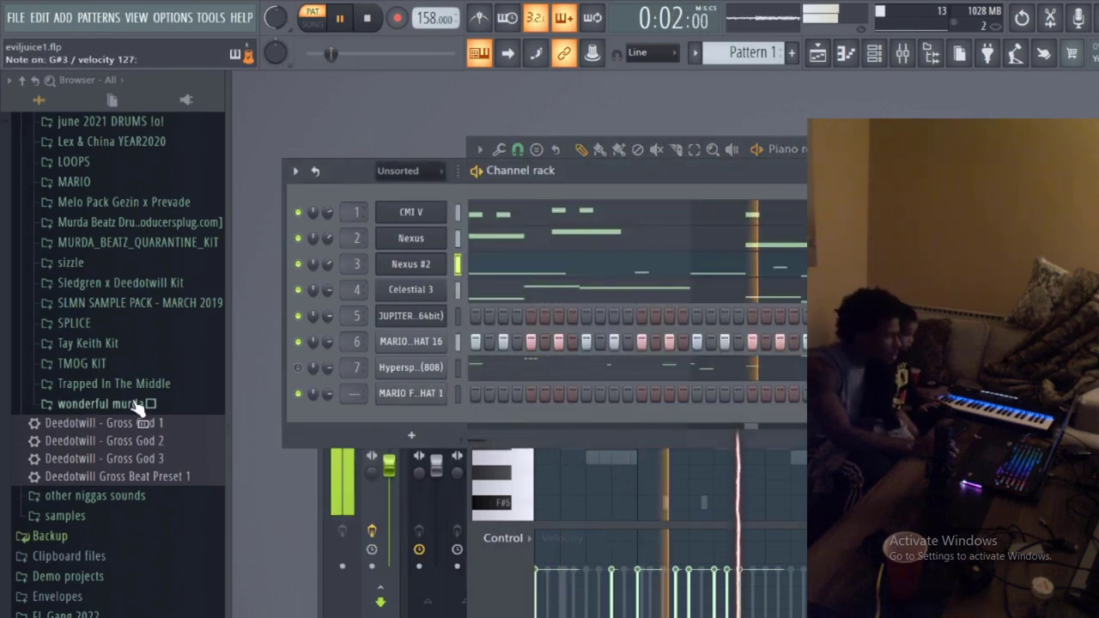
scroll(143, 410, up, 5)
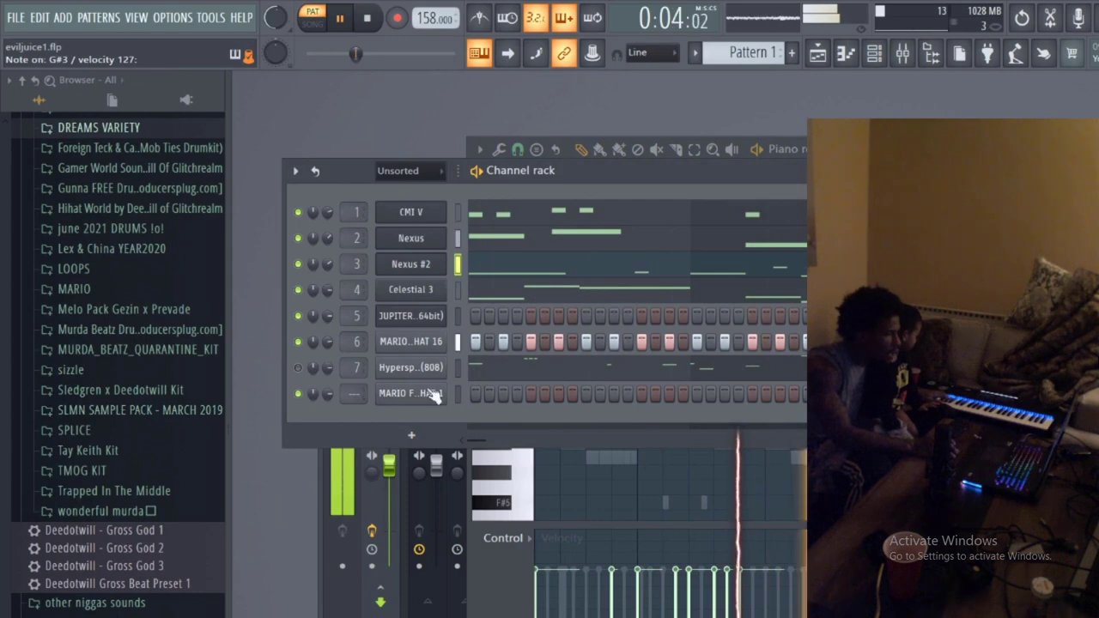
right_click(455, 369)
click(473, 530)
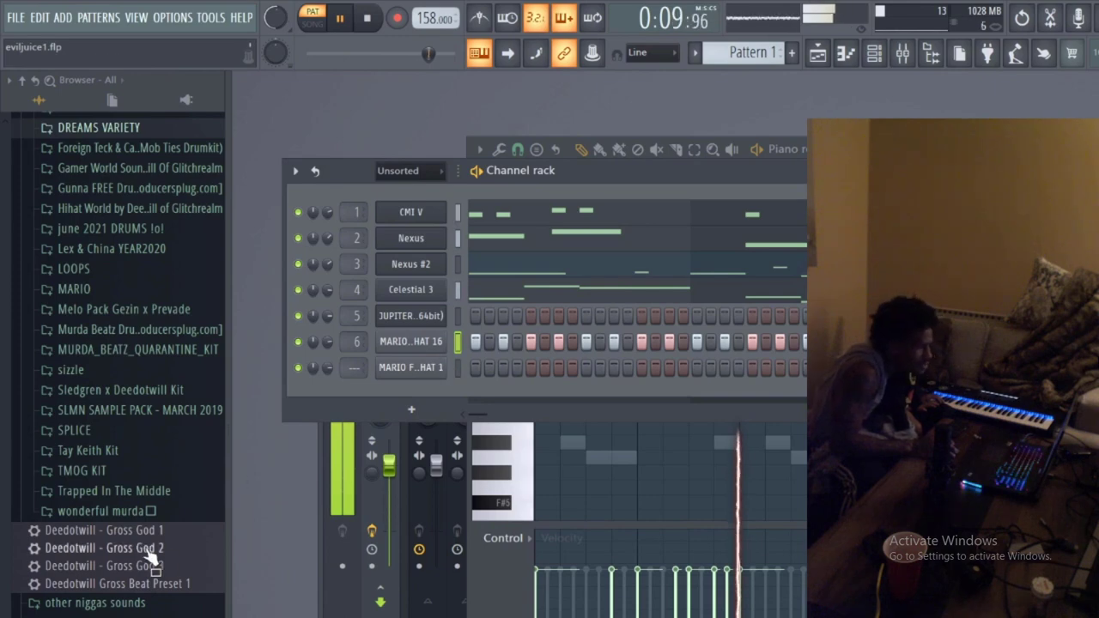
- Revert the project to its last backup, saving the current changes, and play the restored pattern
click(16, 17)
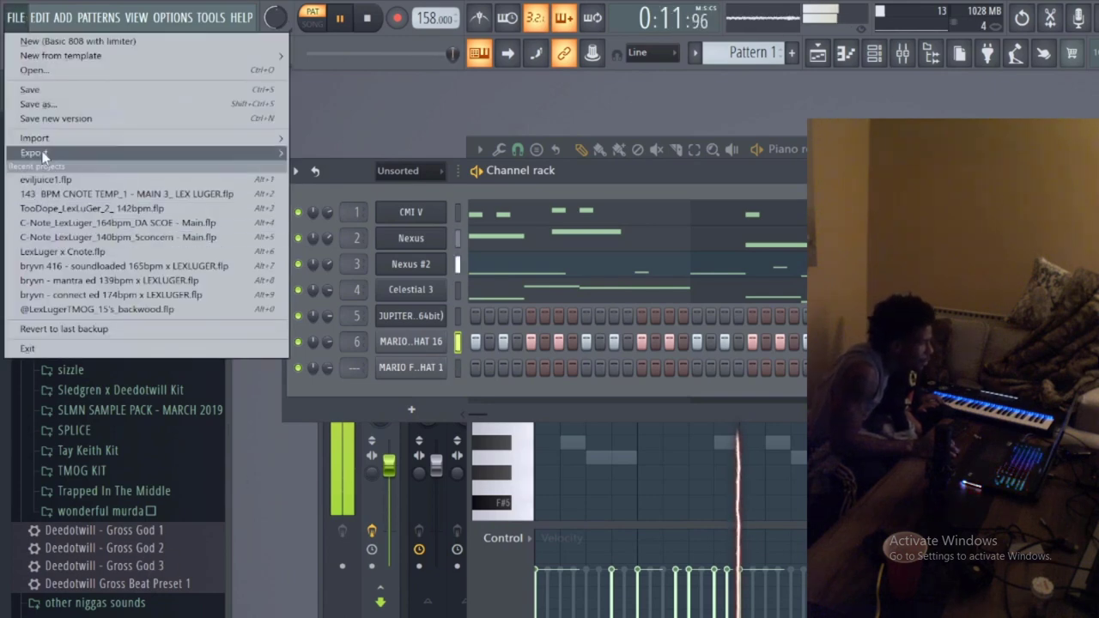
click(124, 329)
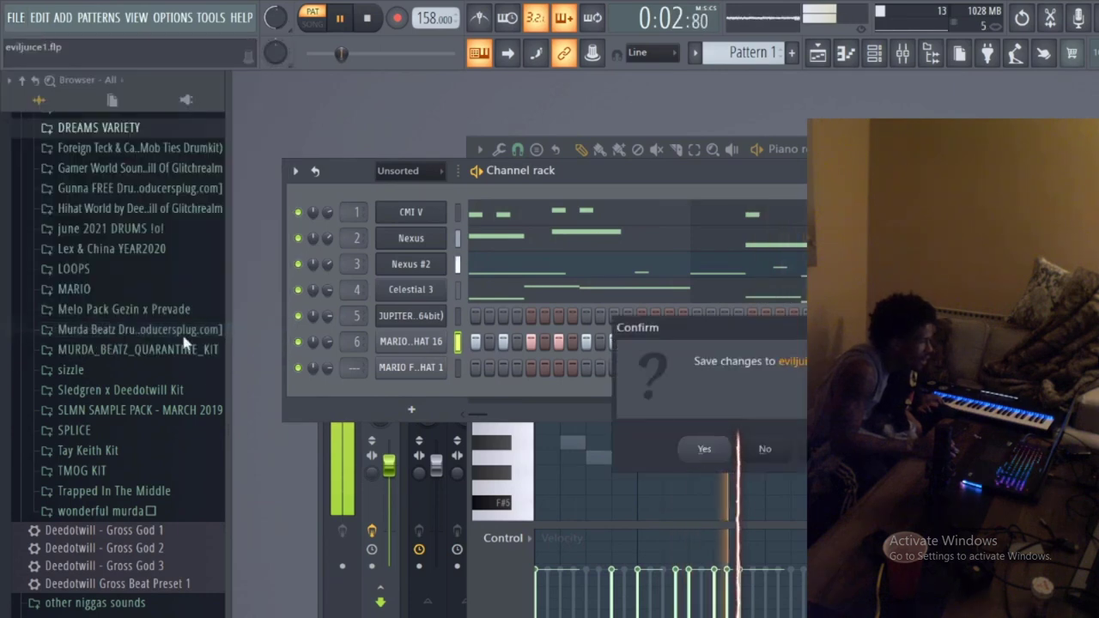
click(705, 447)
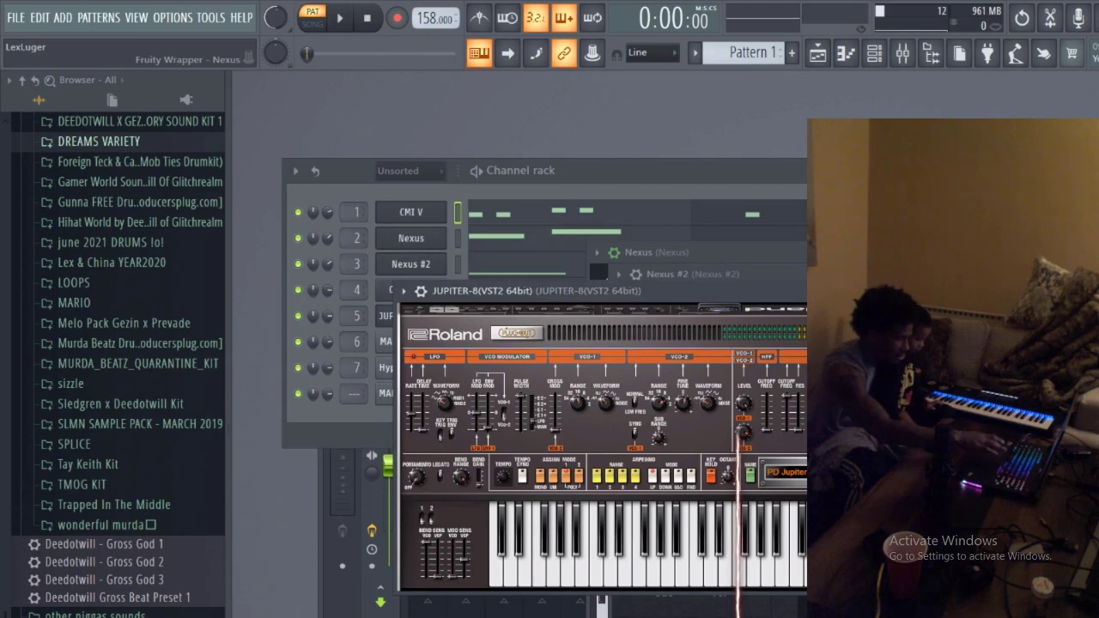
key(space)
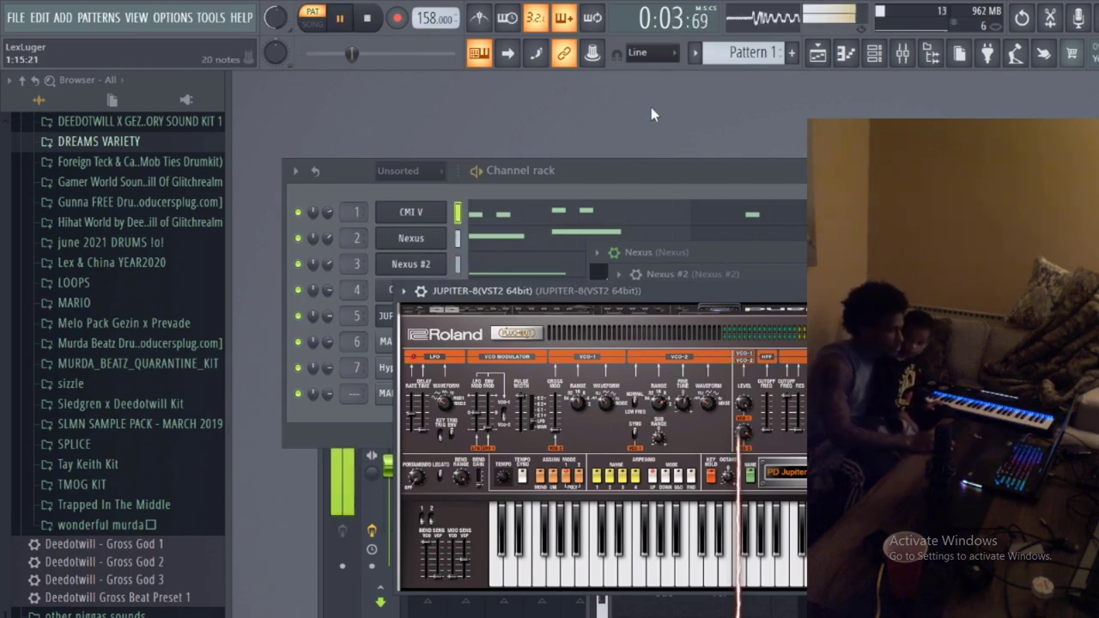
click(654, 172)
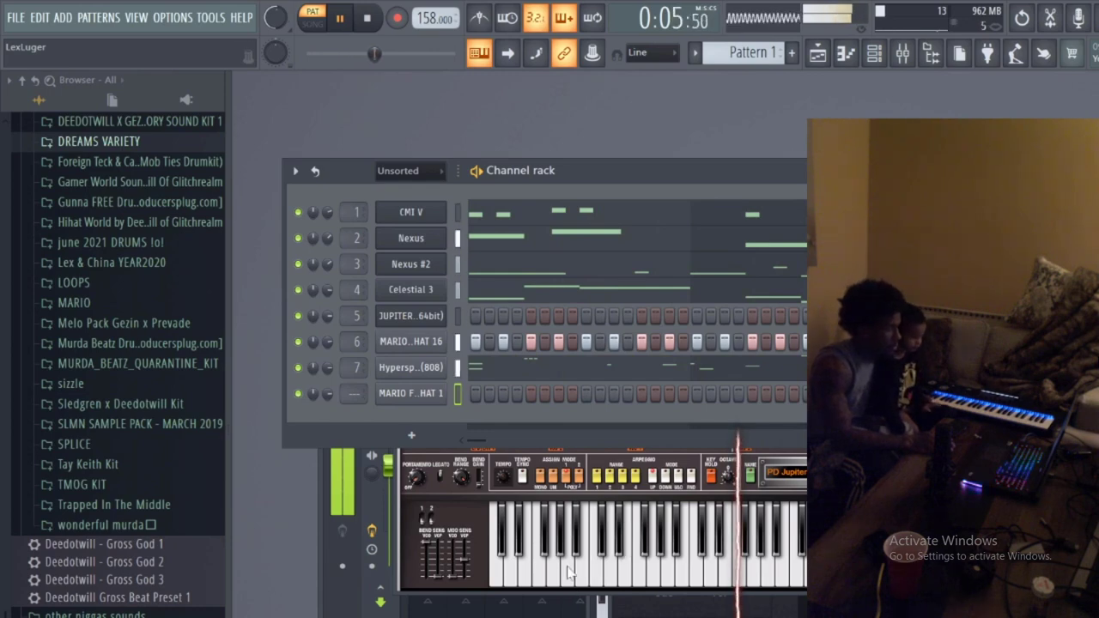
click(571, 532)
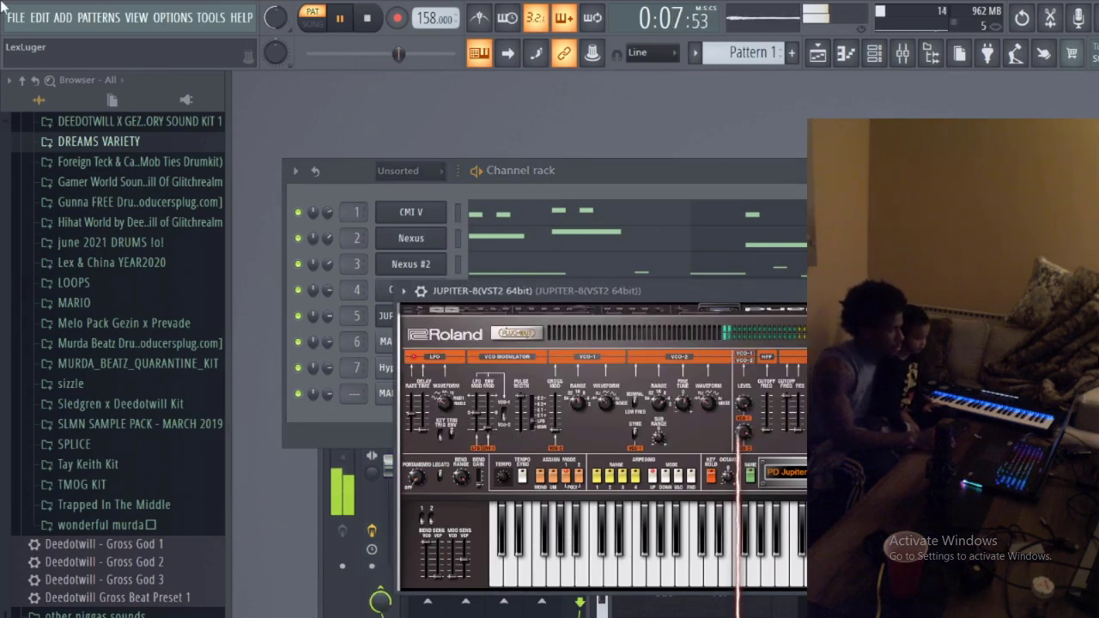
click(135, 17)
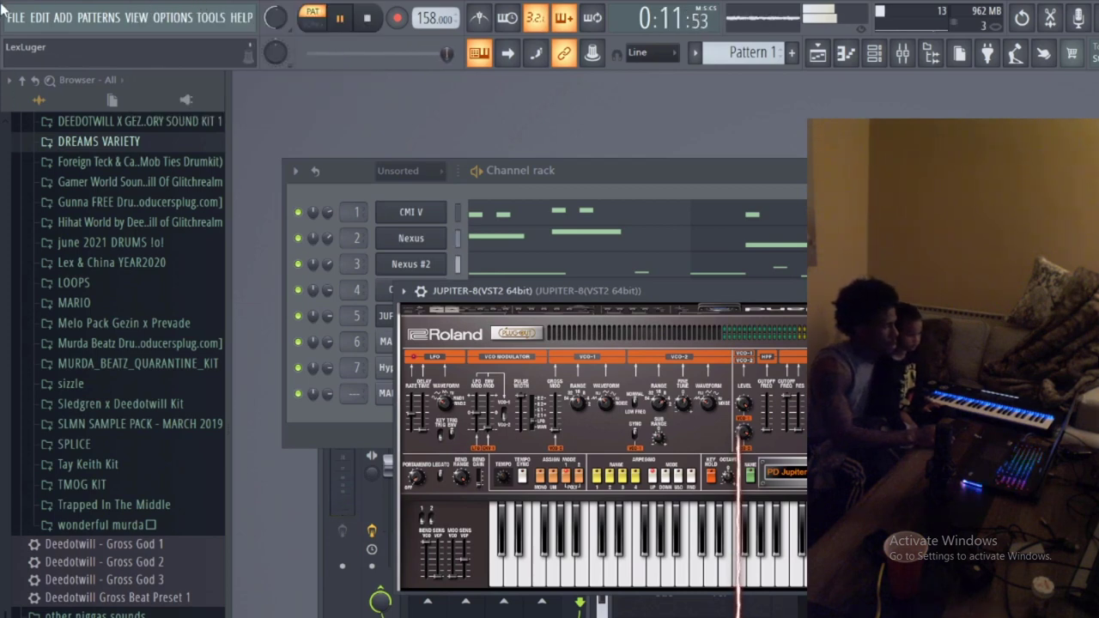
right_click(4, 16)
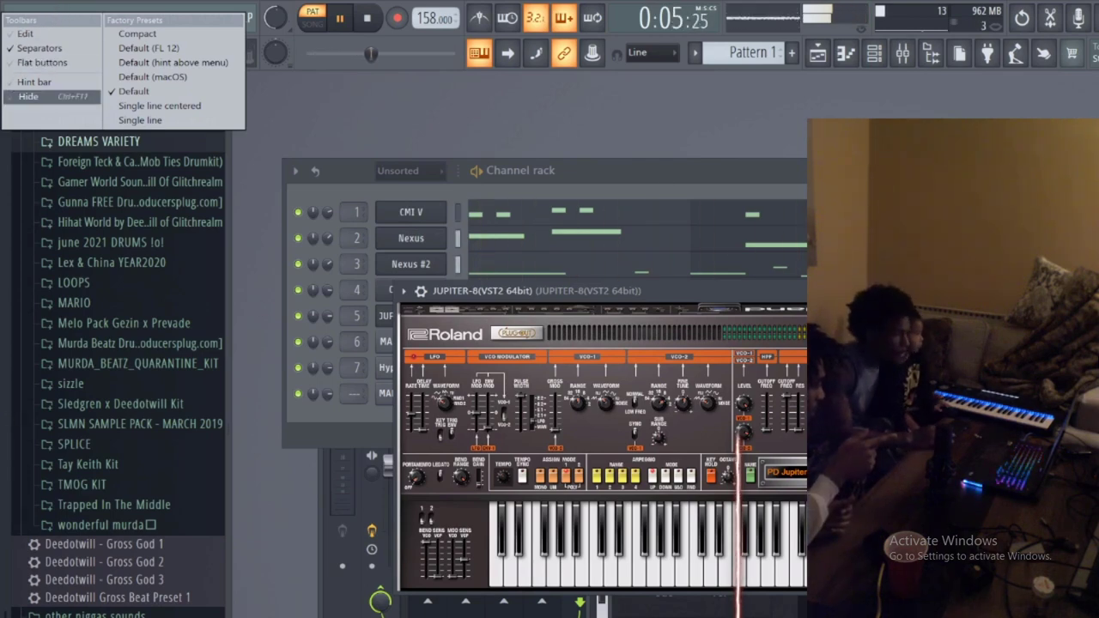
click(589, 340)
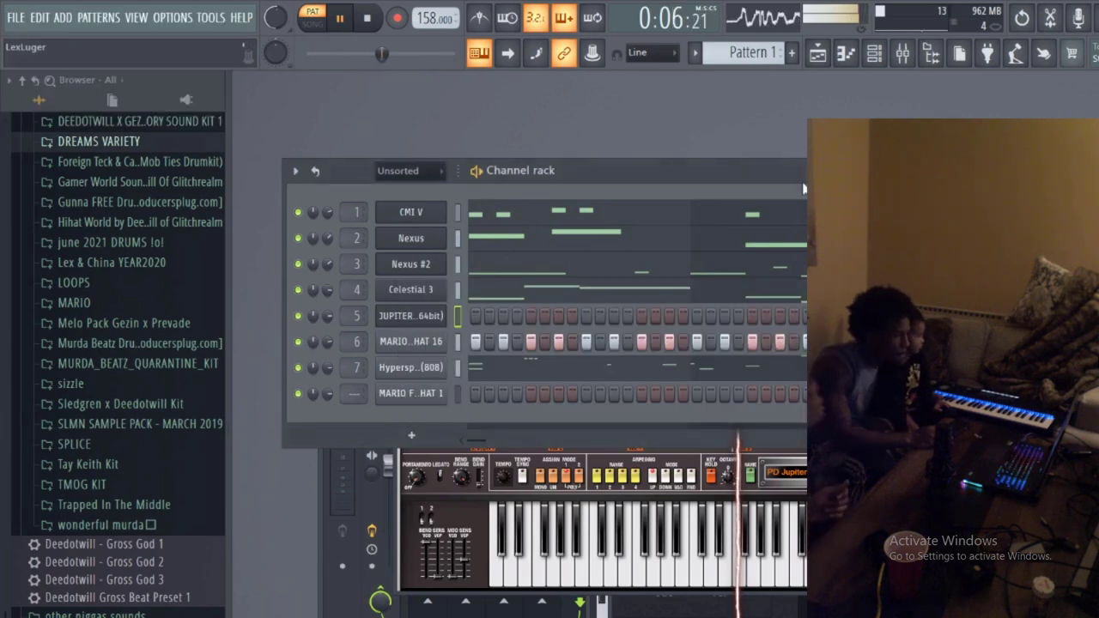
- Open the Hyperspace (808) piano roll, focus on the first bar's notes and restart pattern playback
click(560, 379)
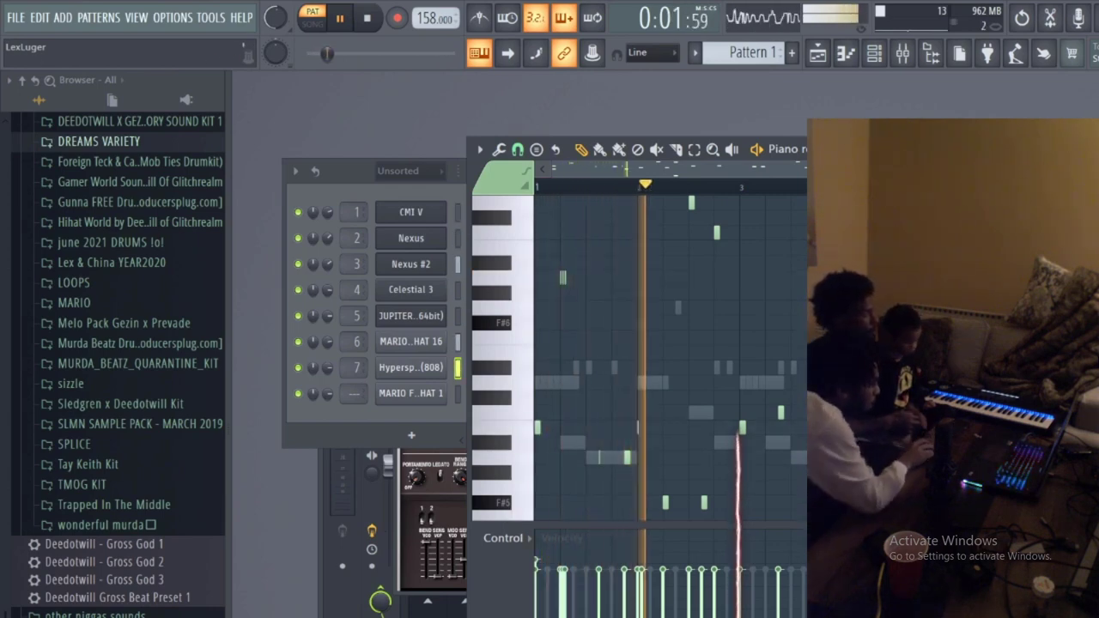
scroll(670, 361, down, 3)
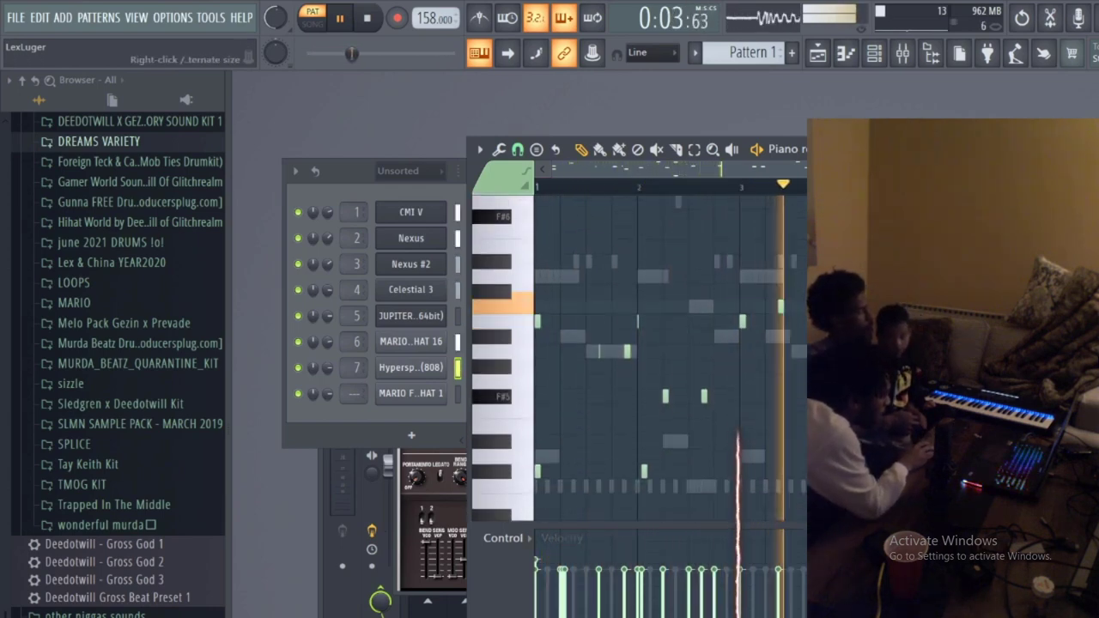
scroll(670, 361, down, 1)
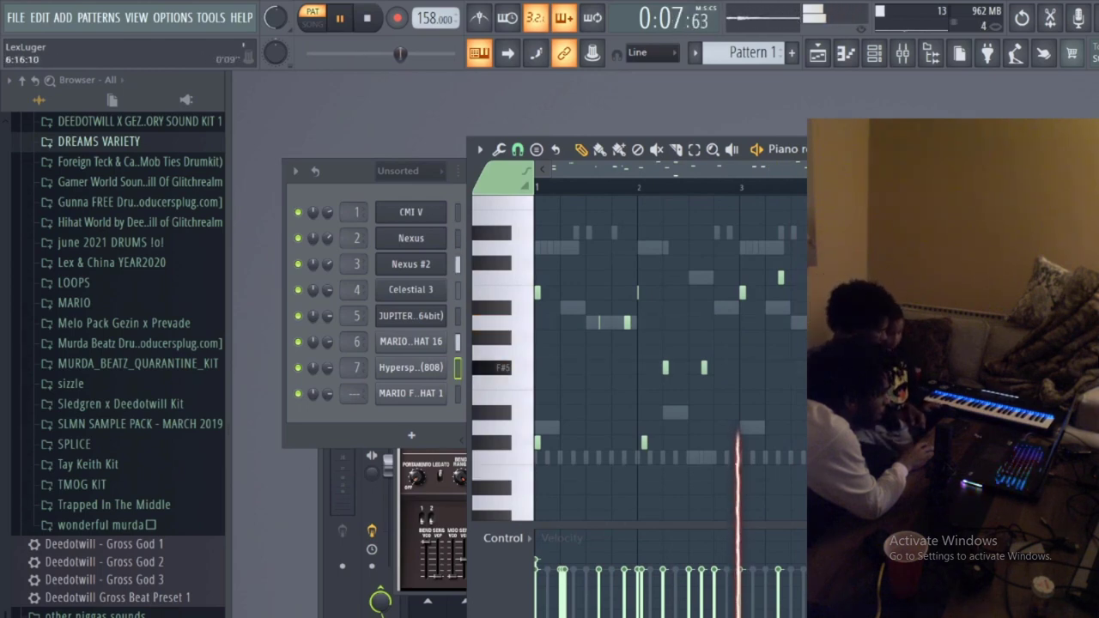
scroll(591, 311, up, 3)
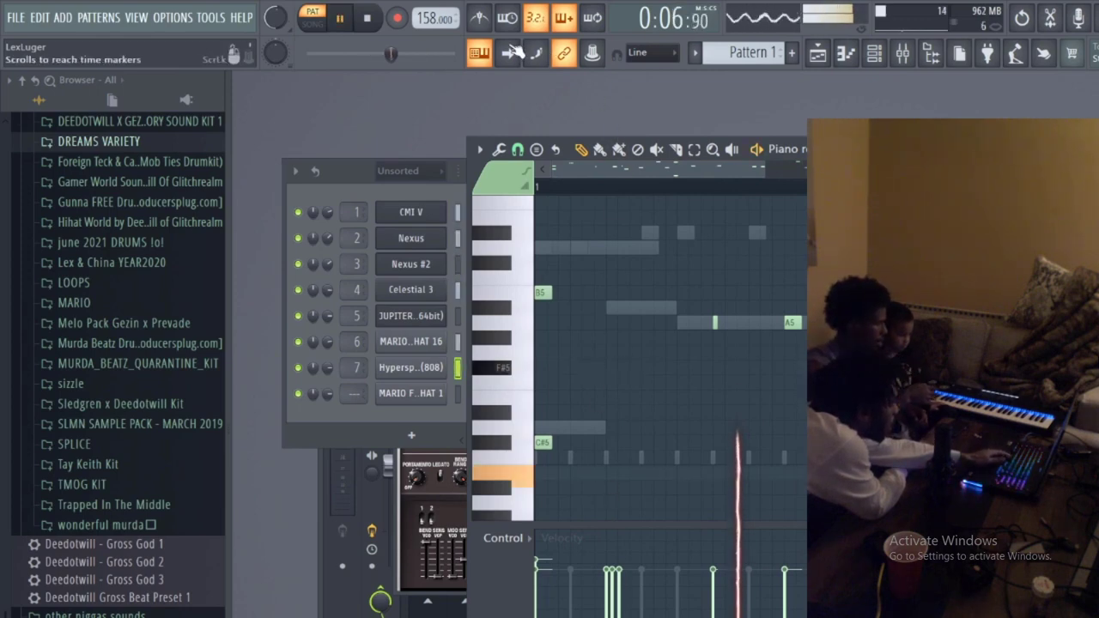
click(372, 19)
key(space)
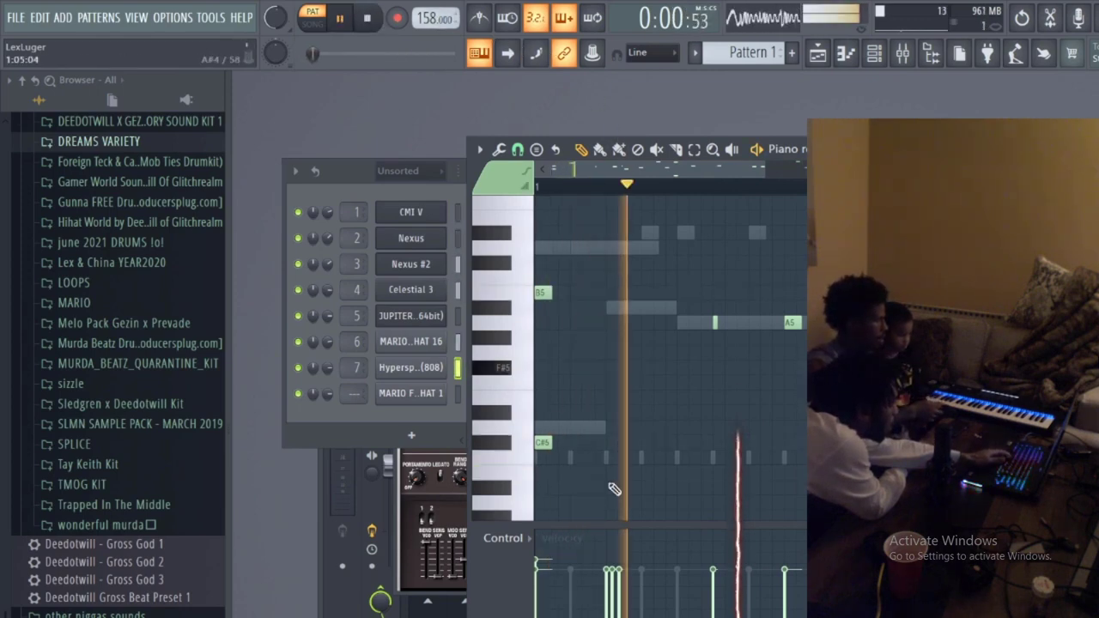
- Delete the C#5 note at the pattern's start, move the opening 808 note down to B4, and replay the pattern
click(552, 309)
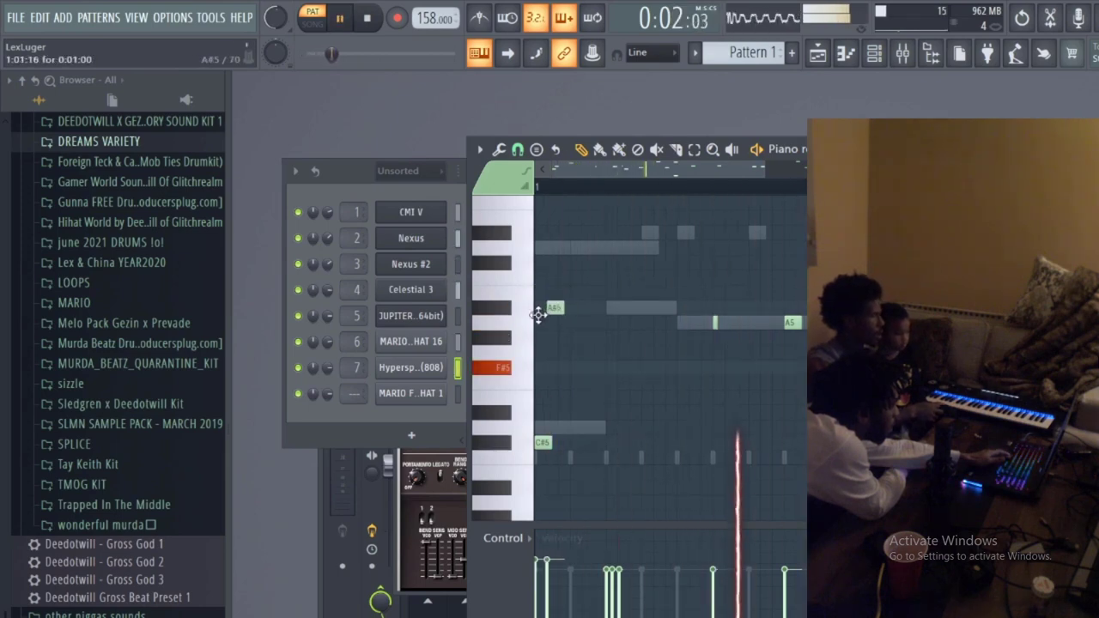
right_click(544, 443)
key(space)
key(space)
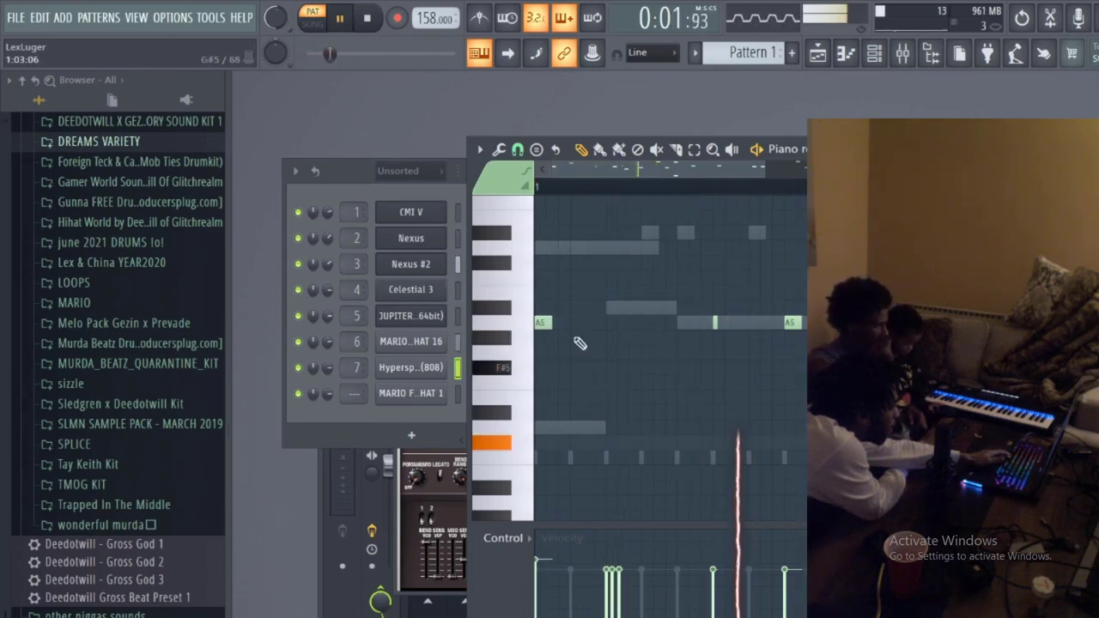
mouse_move(540, 323)
mouse_down()
mouse_move(519, 397)
mouse_move(535, 417)
mouse_move(522, 452)
mouse_move(541, 464)
mouse_move(542, 482)
mouse_up()
key(space)
key(space)
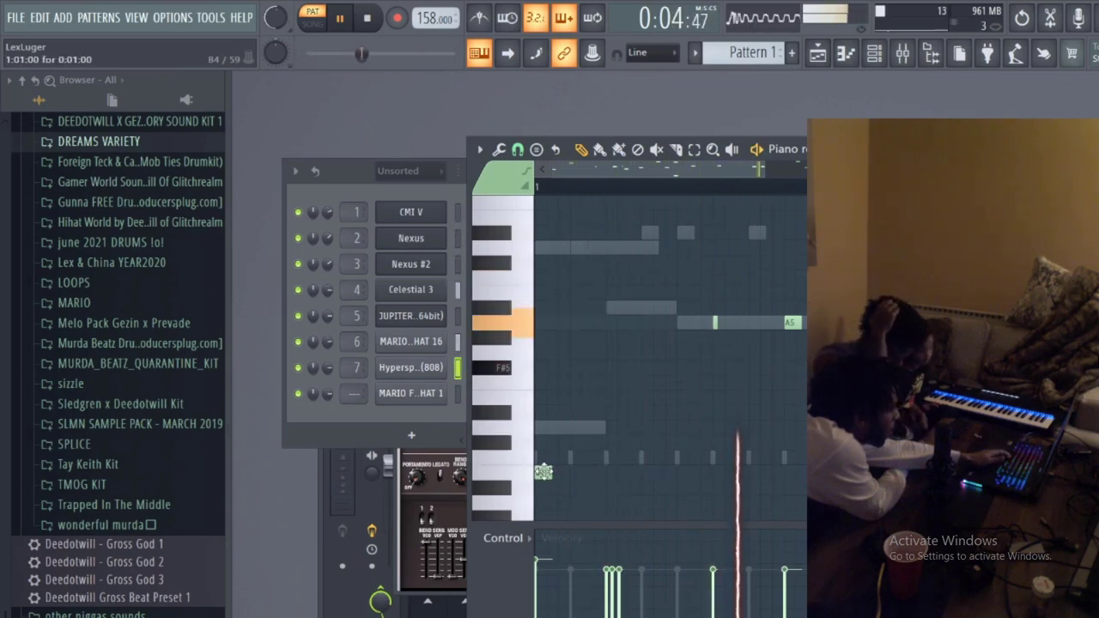
- Try the opening 808 note at B5, then rework the first bar to use B4, a short C5 and A4
drag(543, 473, 542, 310)
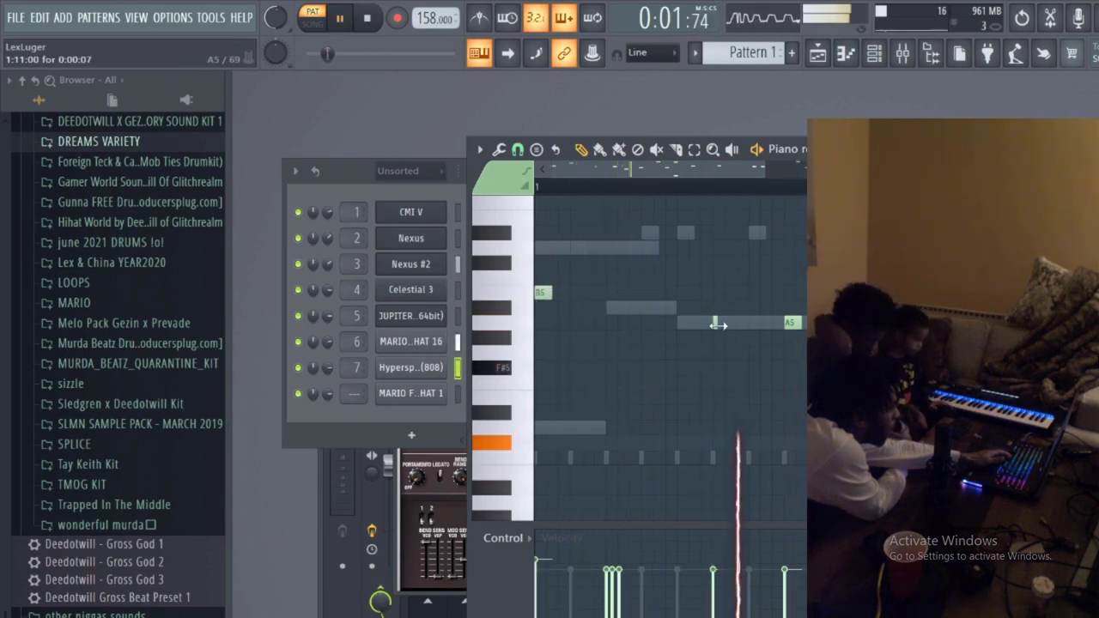
key(space)
key(space)
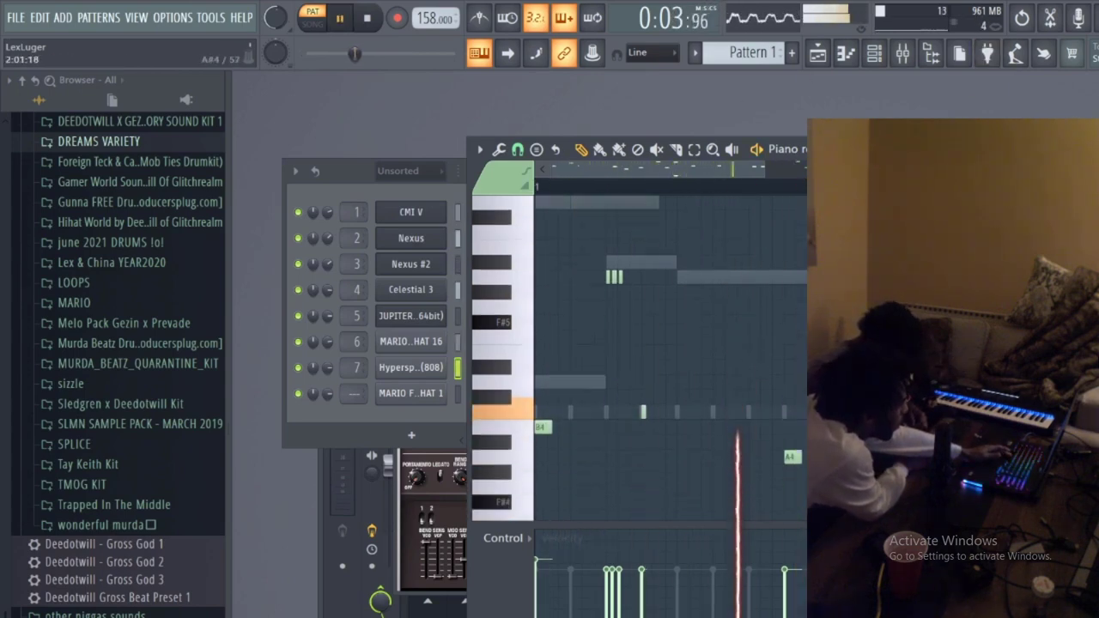
scroll(670, 360, down, 4)
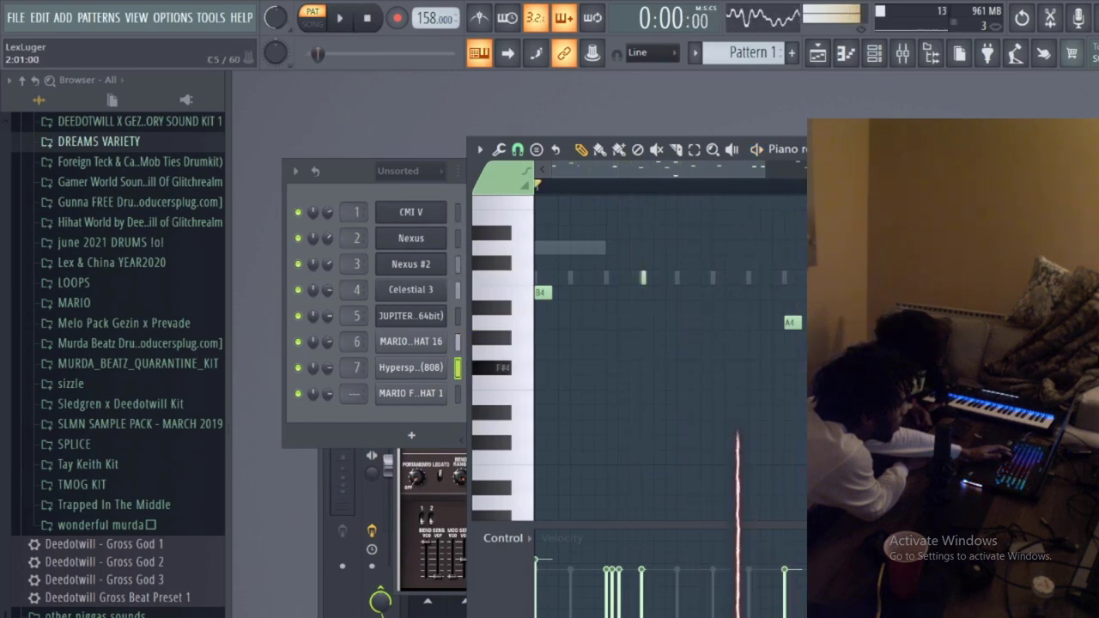
key(space)
scroll(670, 356, up, 3)
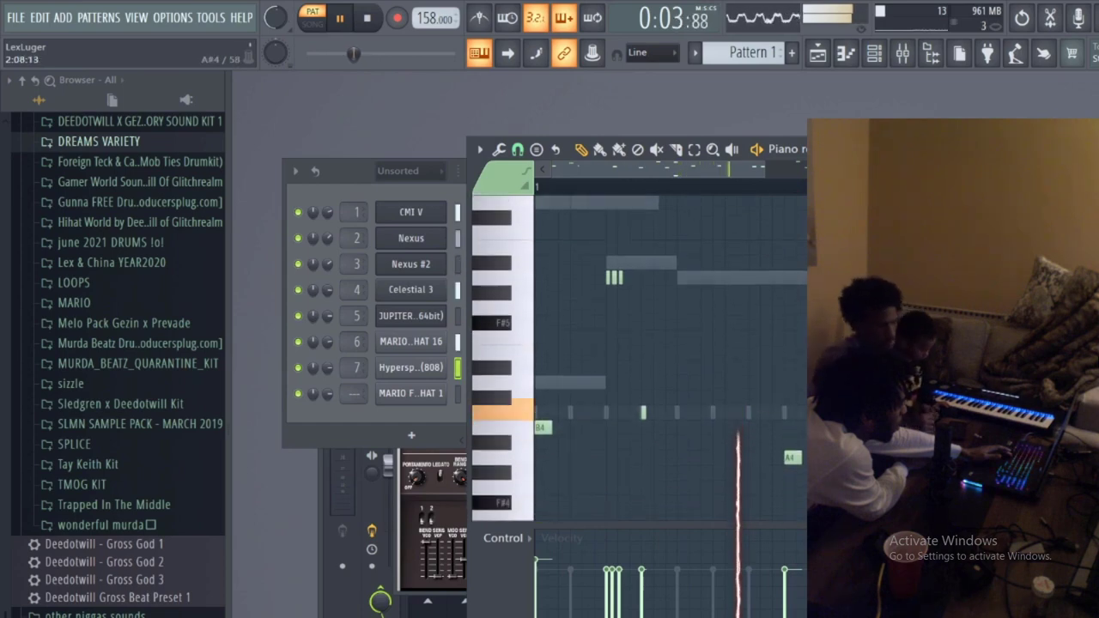
- Add an A4 note near the end of bar 3, replay the pattern and close the piano roll
scroll(670, 356, down, 2)
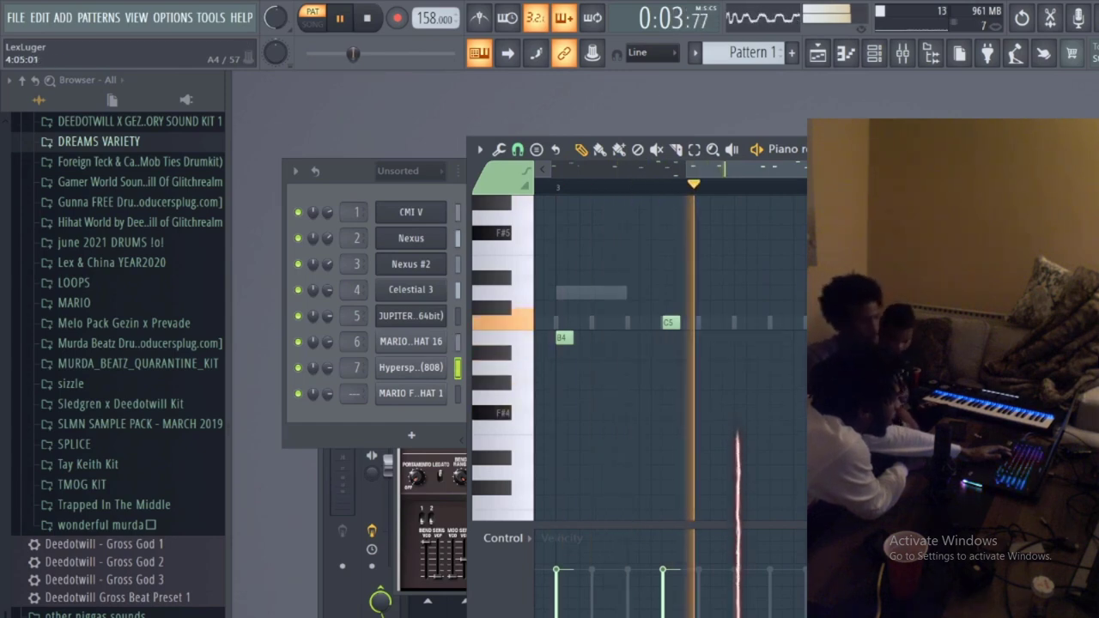
key(space)
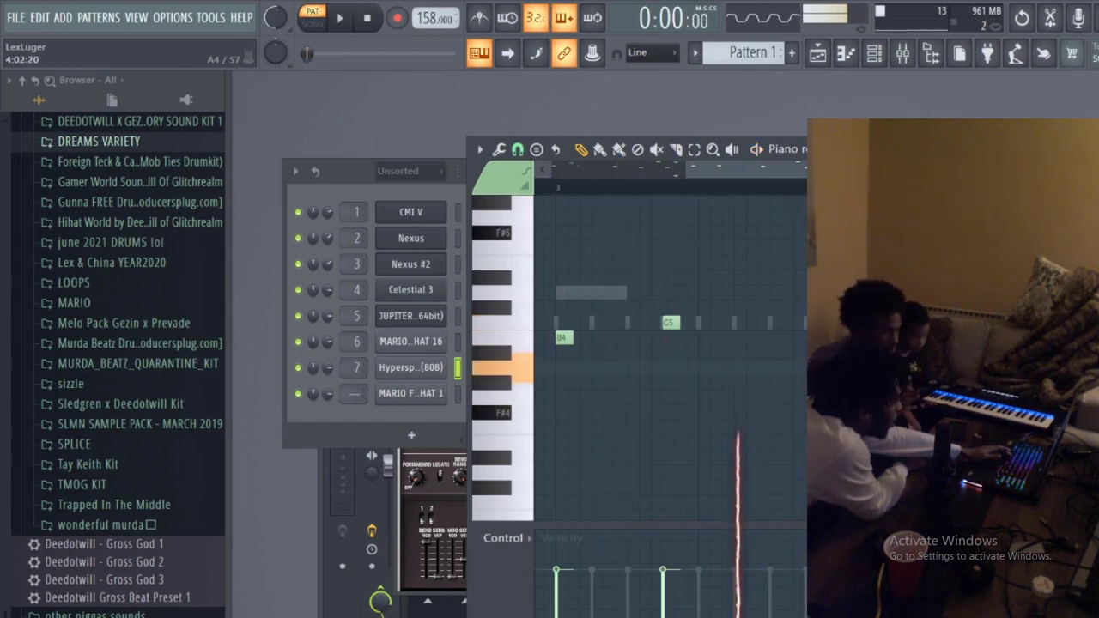
click(802, 369)
key(space)
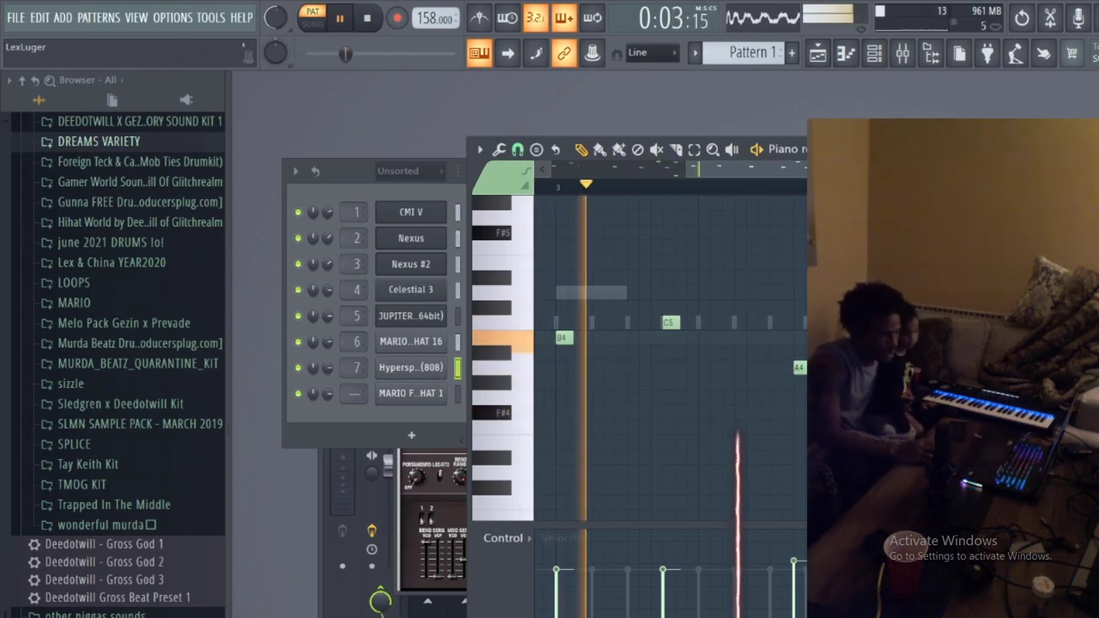
click(1084, 149)
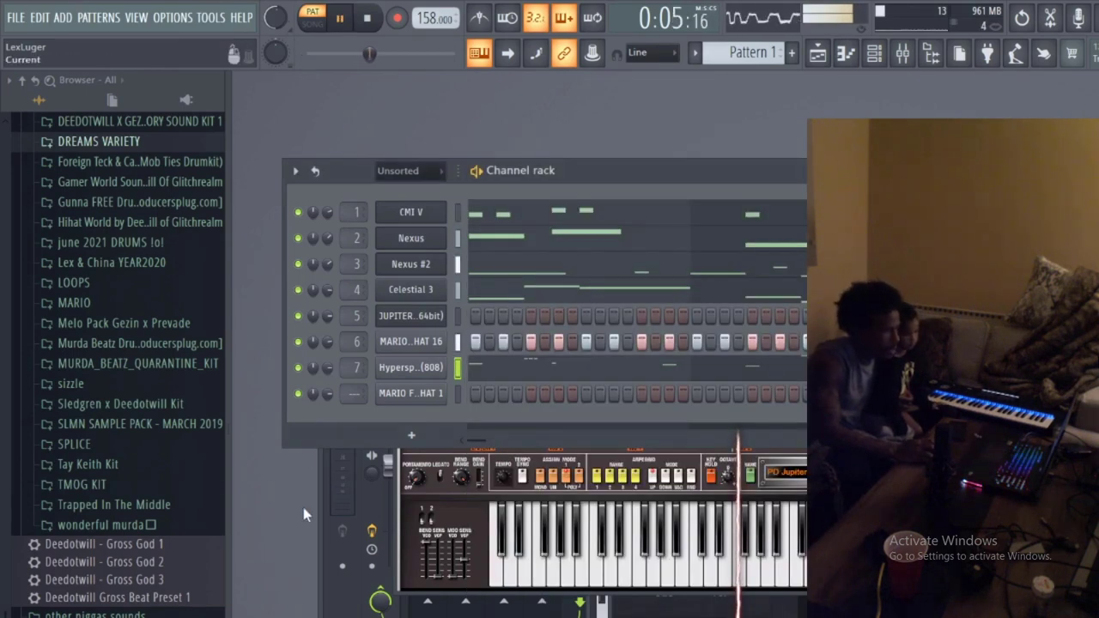
- Browse to the TMOG KIT sample folder and preview the TMOG CRASH and TMOG CRASH 2 samples
click(127, 466)
drag(127, 593, 86, 460)
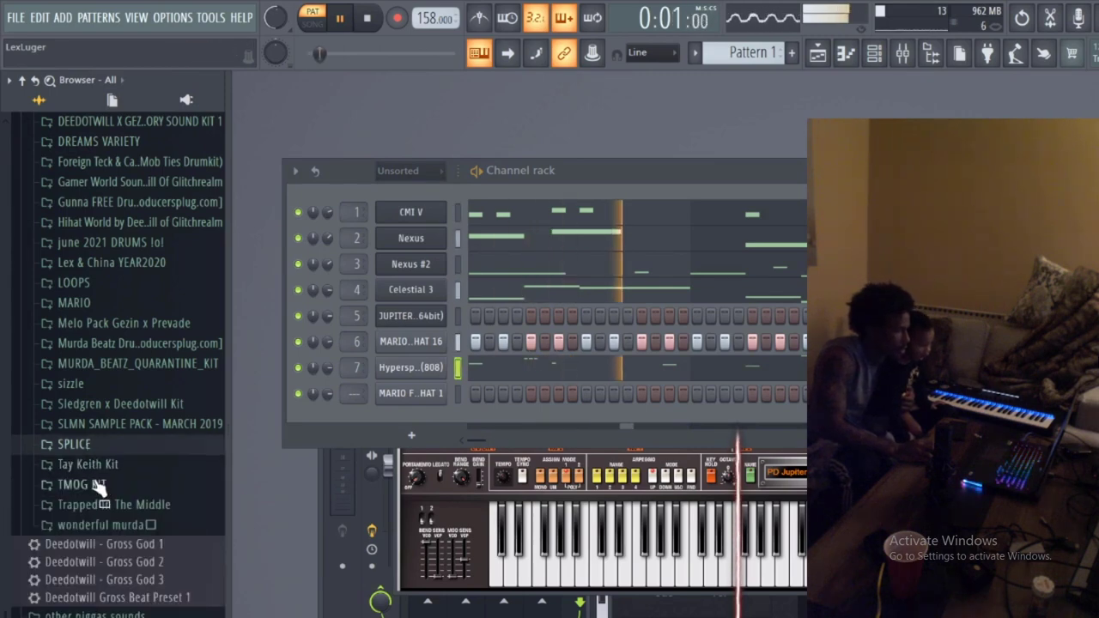
click(97, 484)
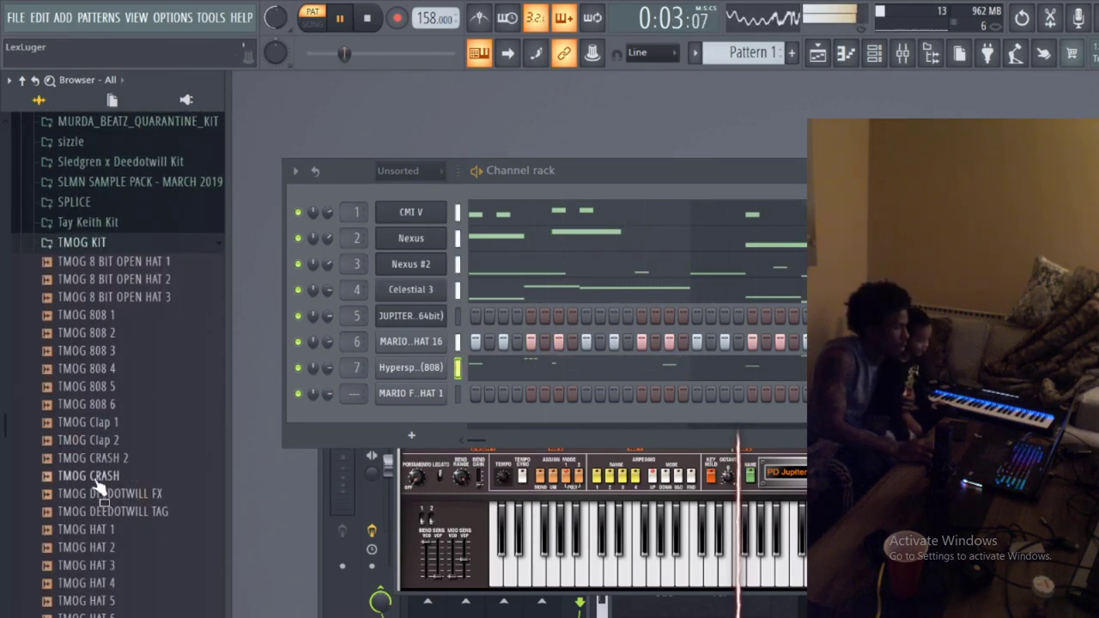
click(96, 477)
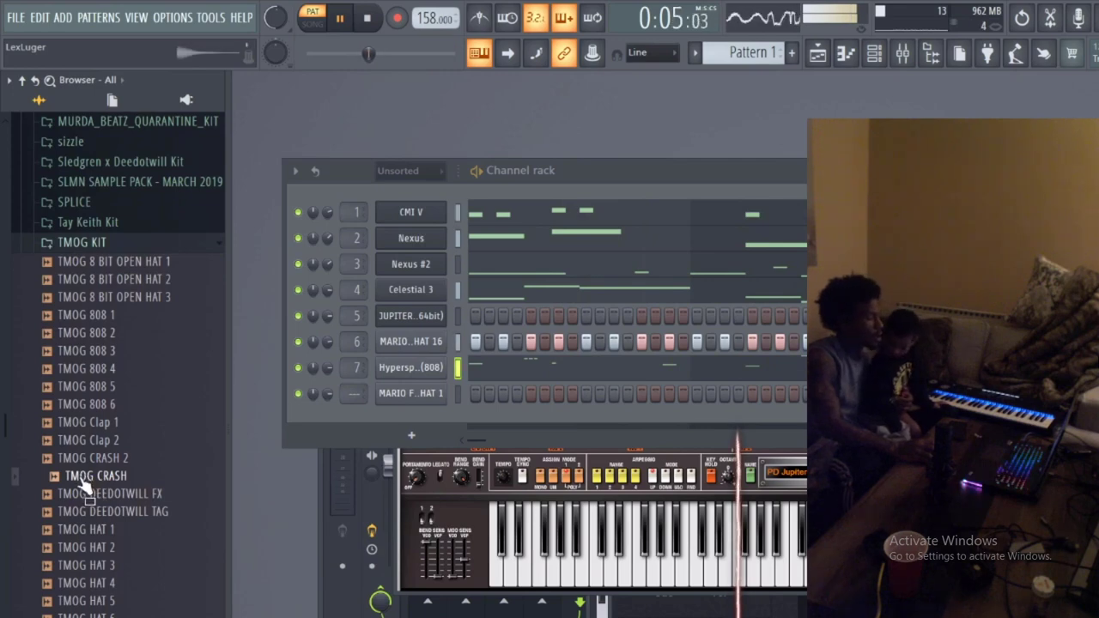
click(86, 461)
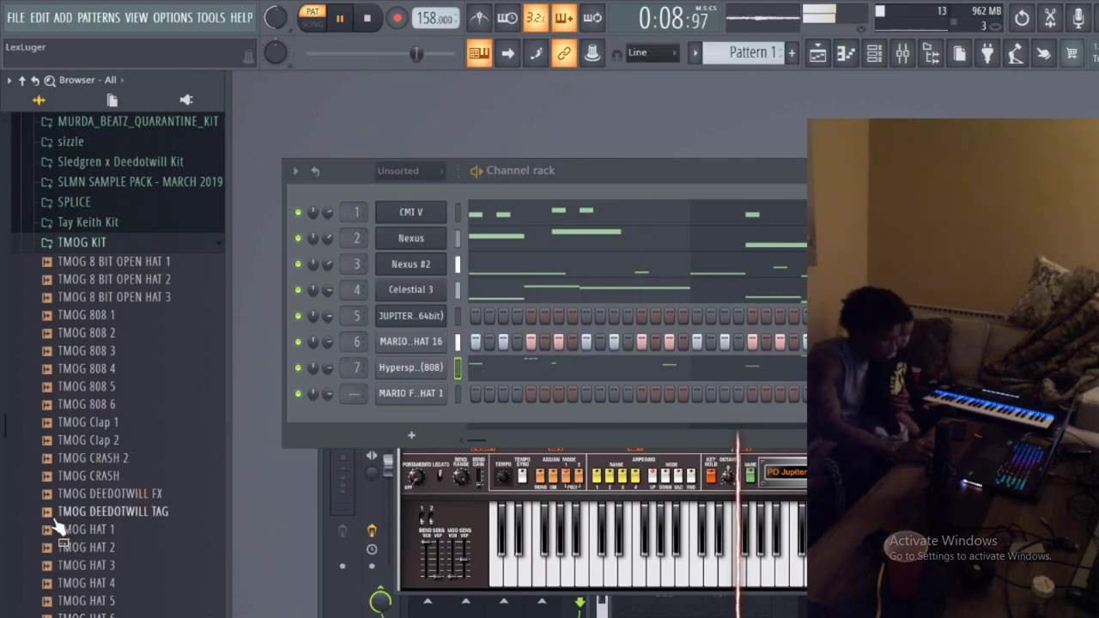
- Look through the rest of the TMOG KIT samples, from the 808s and hats to the snares and subs
scroll(64, 566, down, 3)
click(94, 502)
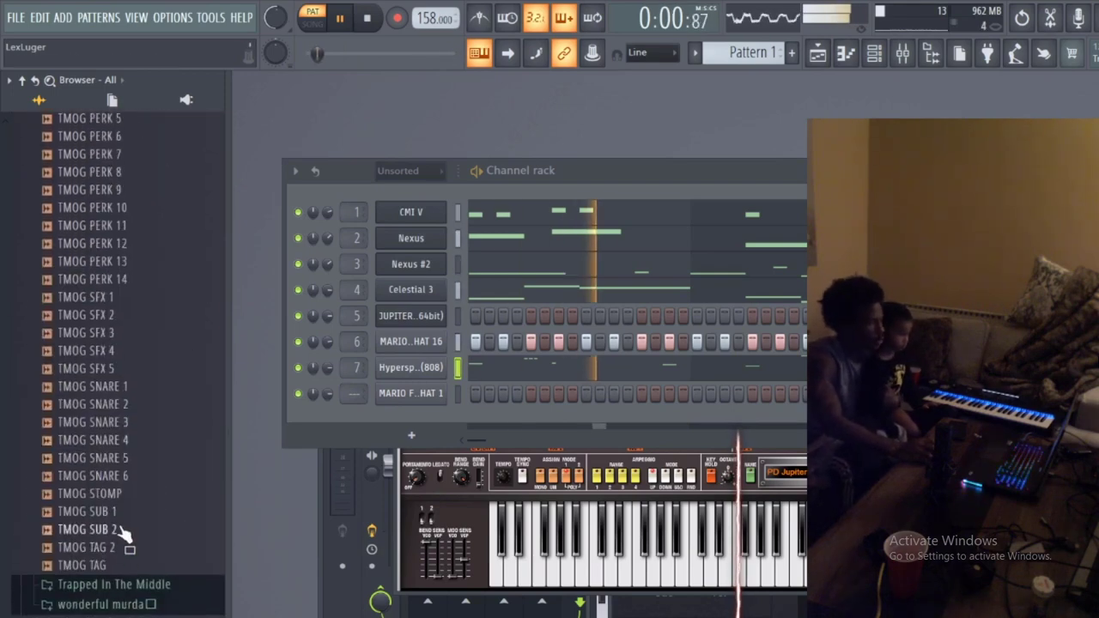
scroll(124, 524, up, 4)
scroll(125, 524, up, 15)
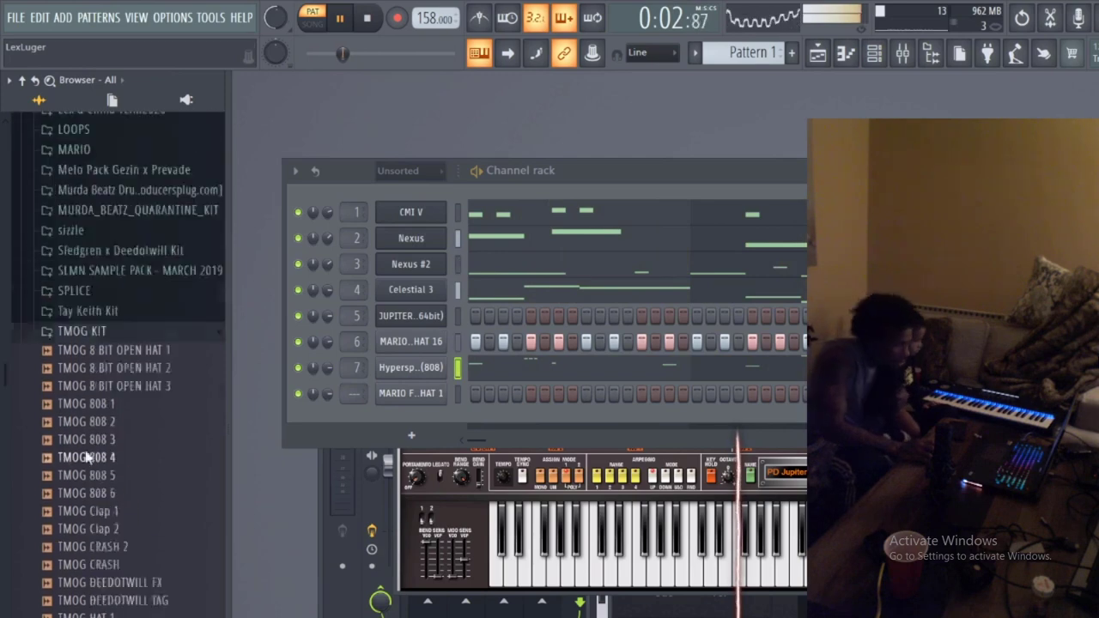
scroll(125, 352, down, 3)
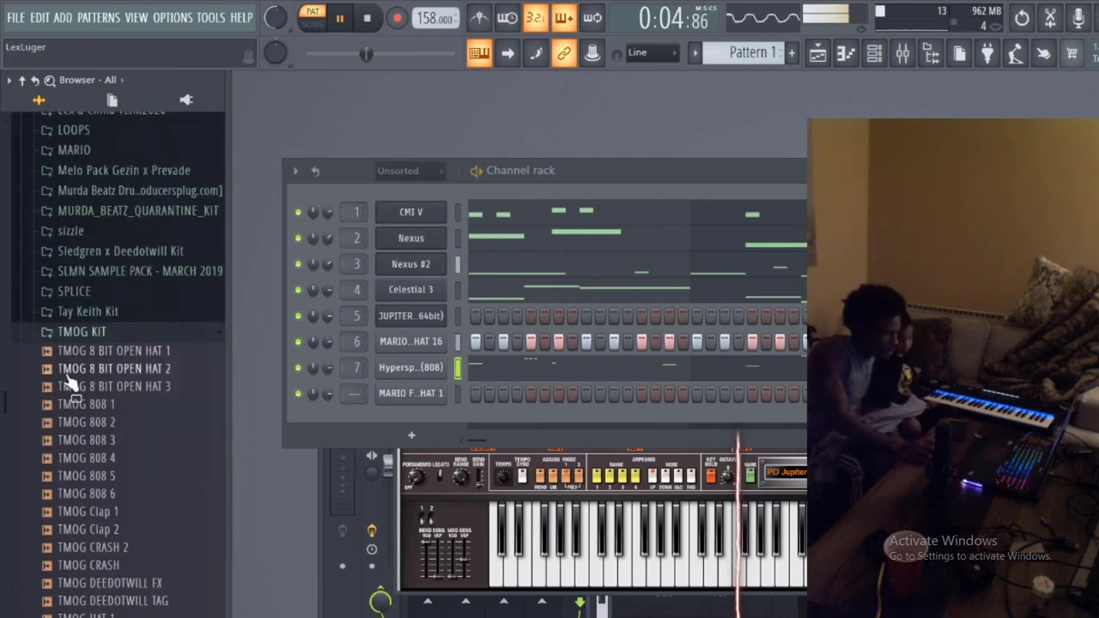
scroll(133, 601, down, 14)
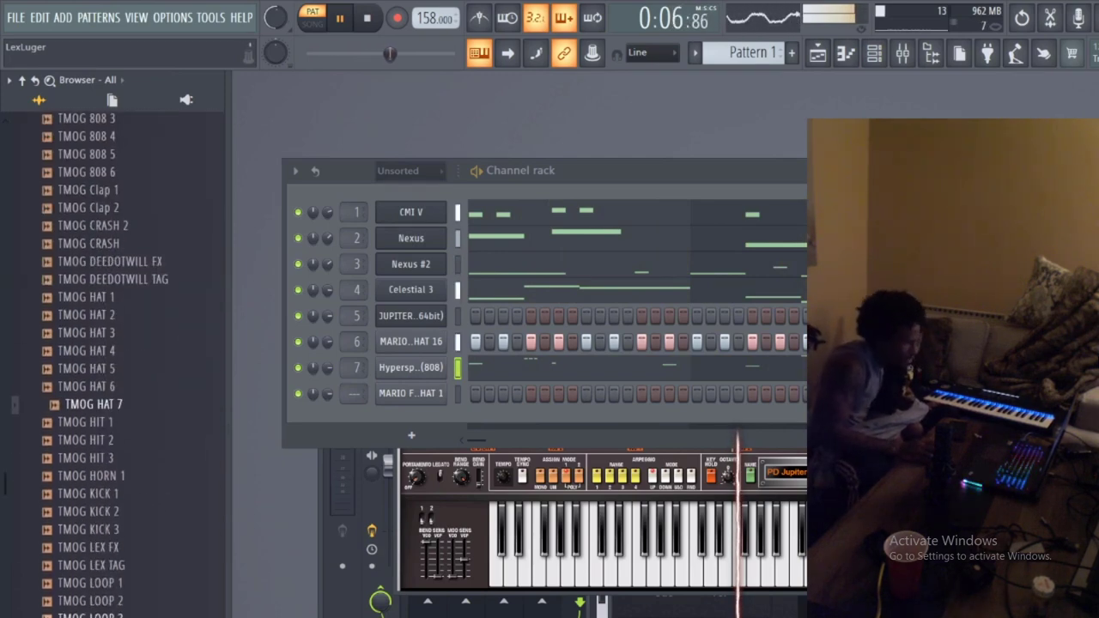
scroll(133, 605, down, 8)
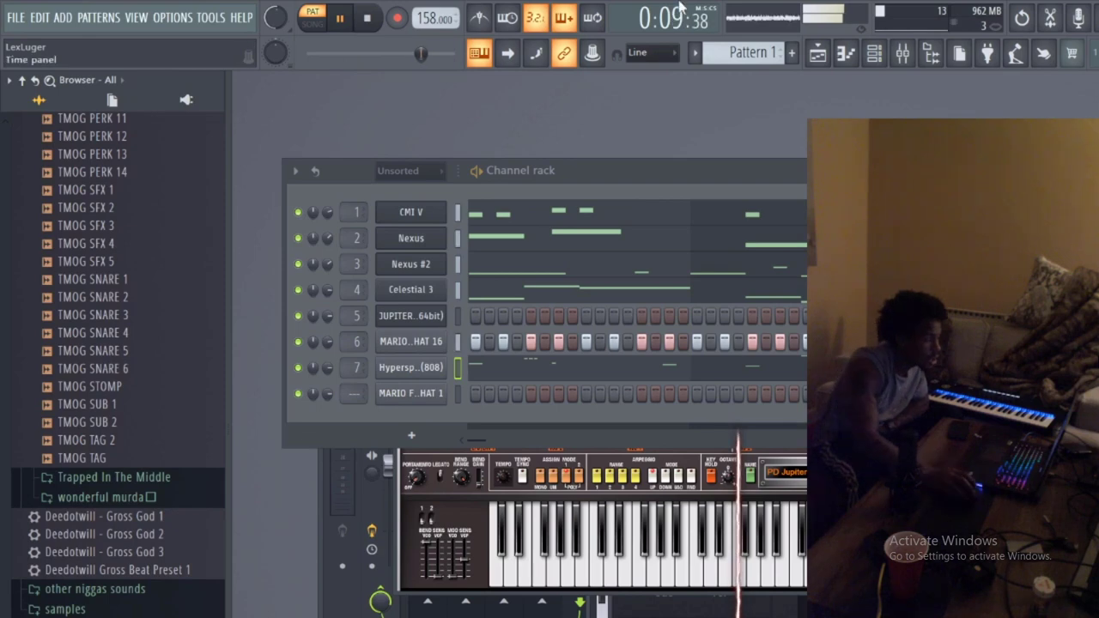
- Open the instrument window of the Nexus #2 channel
click(412, 265)
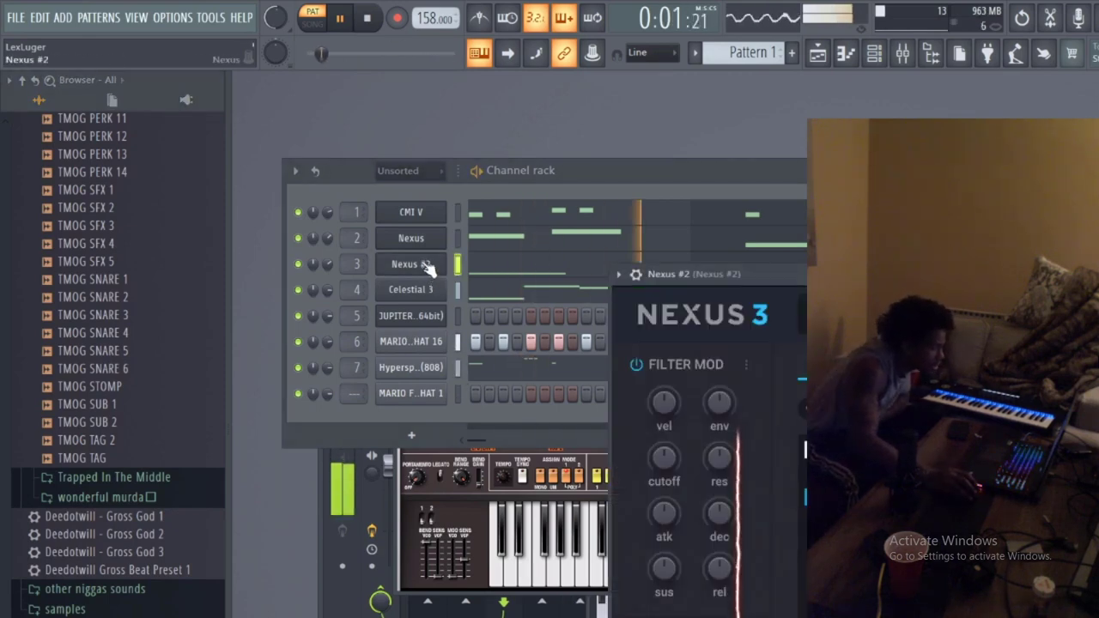
- Stop playback, open the MARIO HAT 16 channel in the piano roll and keep its grid snap at 1/6 beat
click(428, 189)
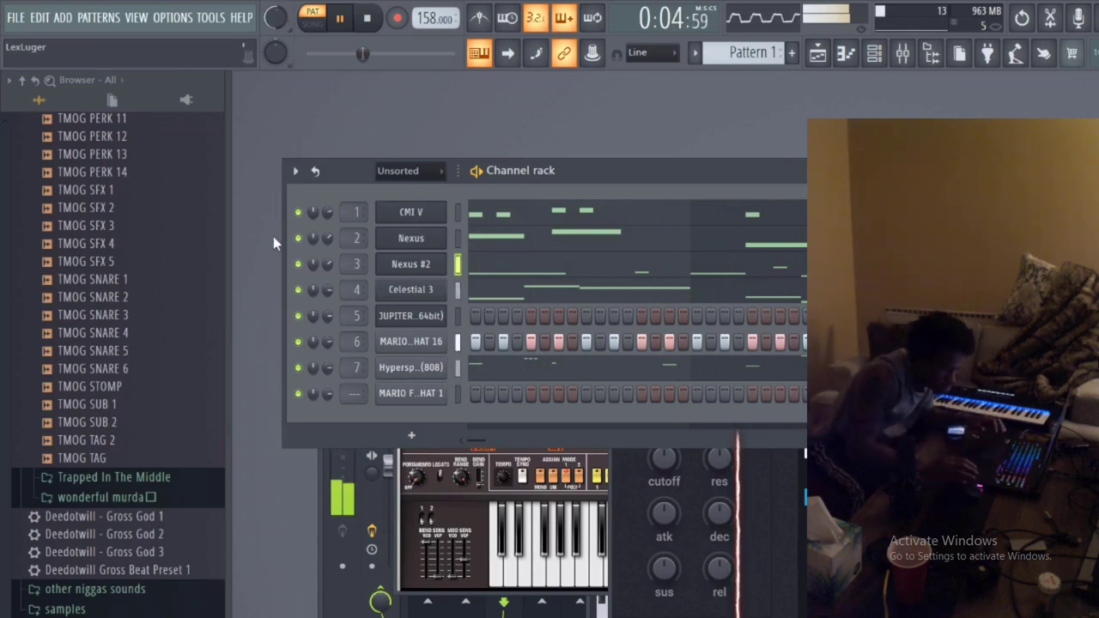
key(space)
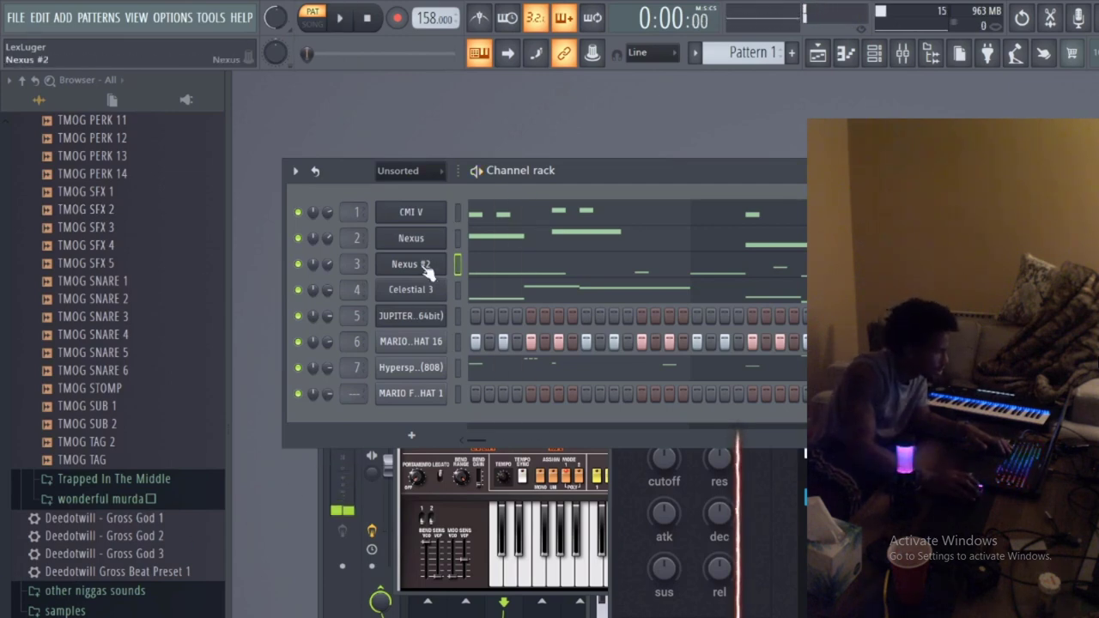
right_click(434, 341)
click(483, 342)
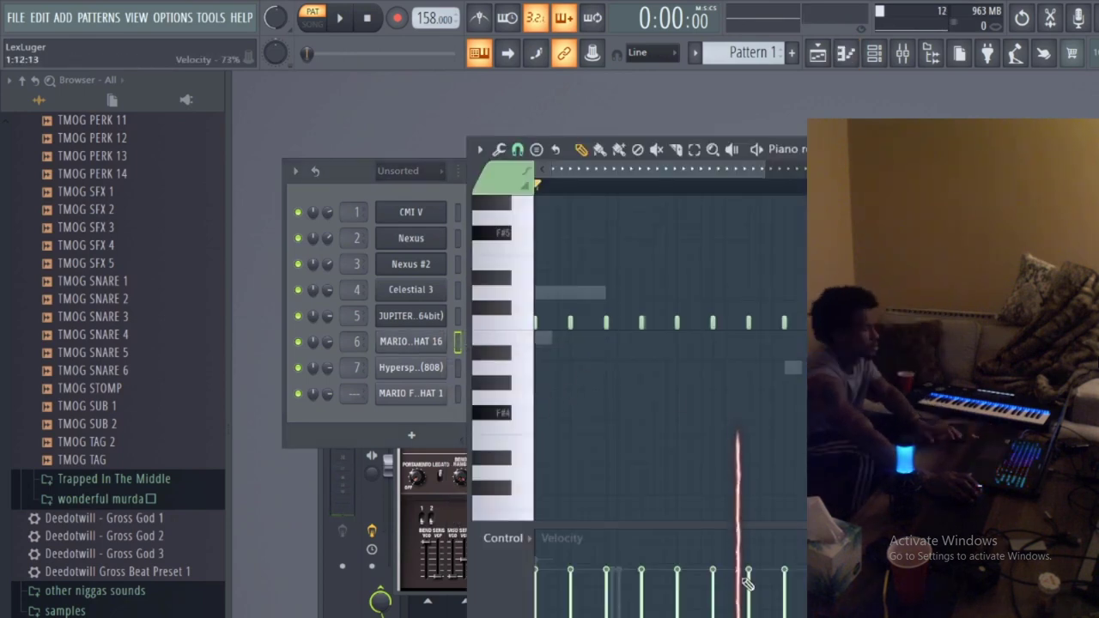
click(517, 150)
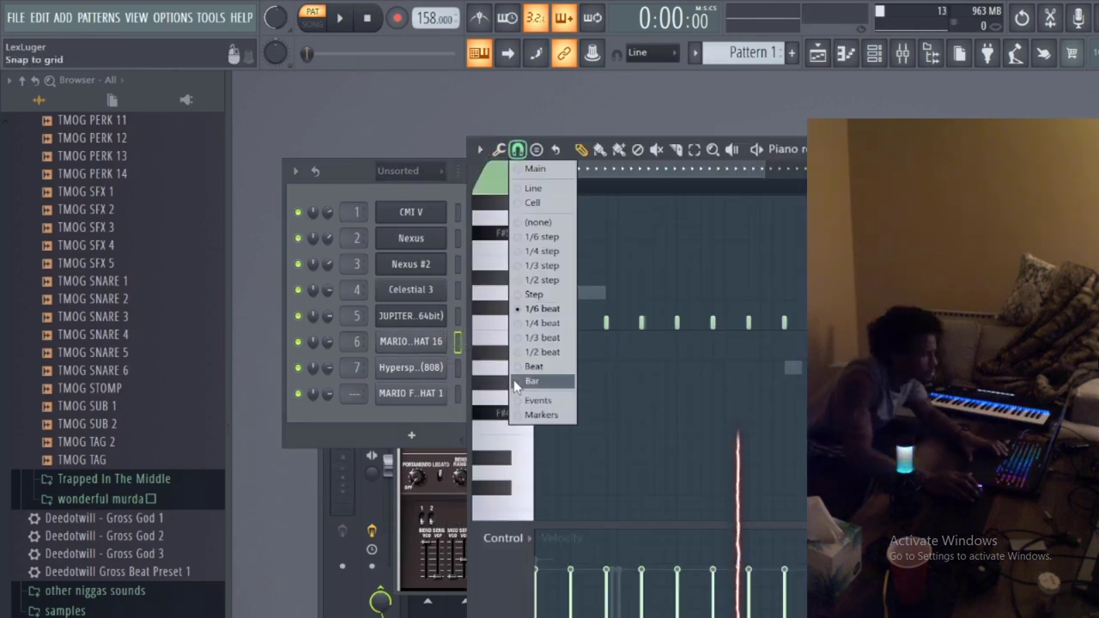
click(536, 309)
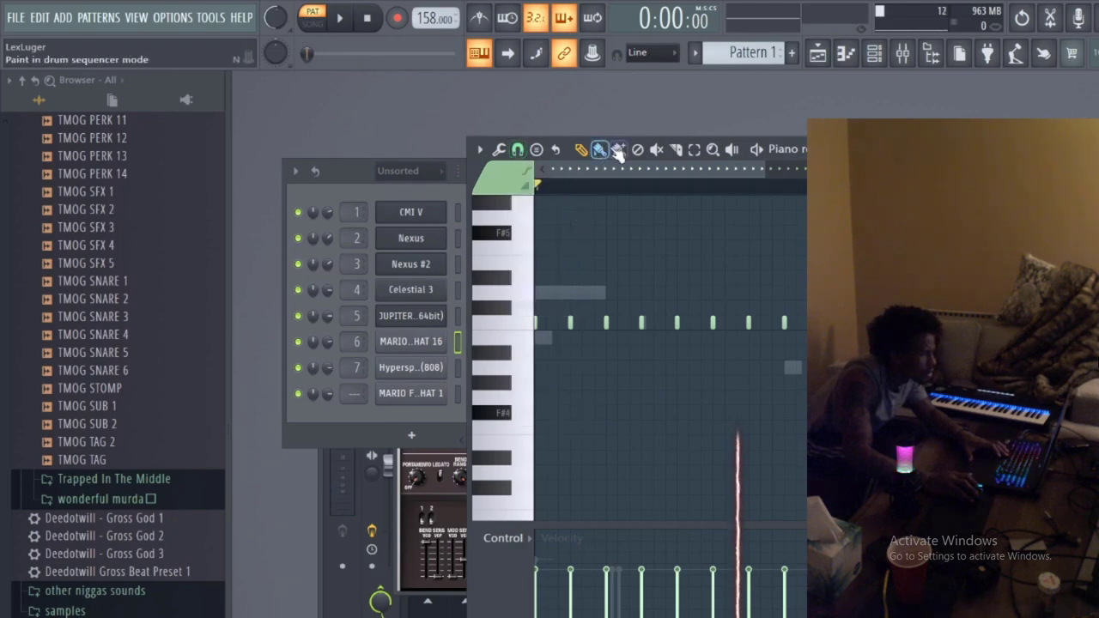
- Replace the second hat note with two adjacent B4 notes using the drum sequencer paint mode
drag(584, 333, 621, 347)
key(ctrl+z)
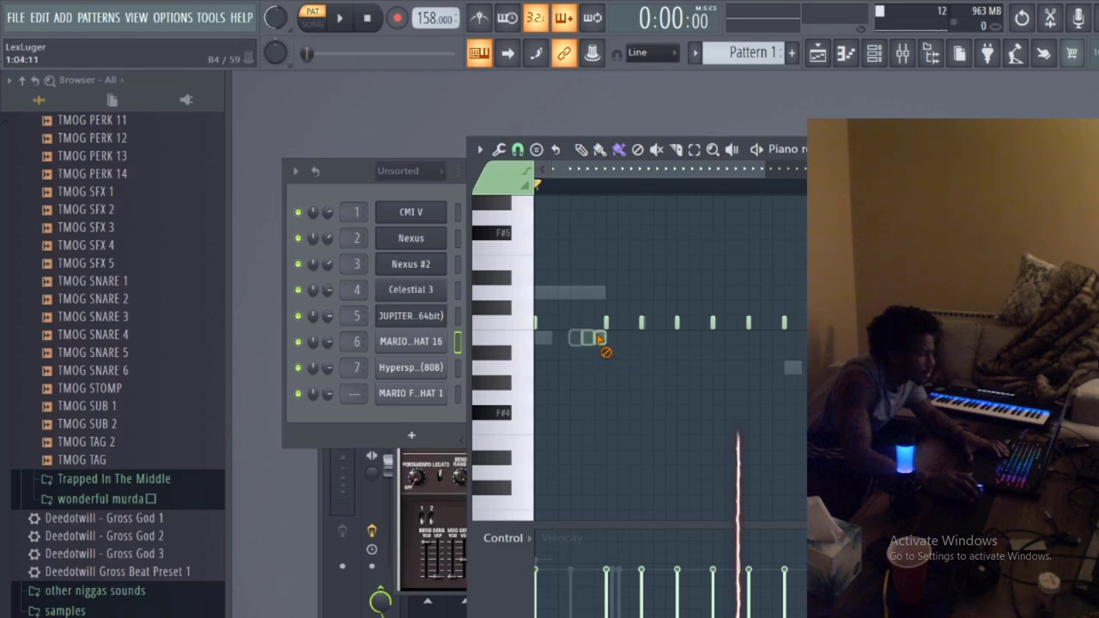
drag(574, 340, 582, 367)
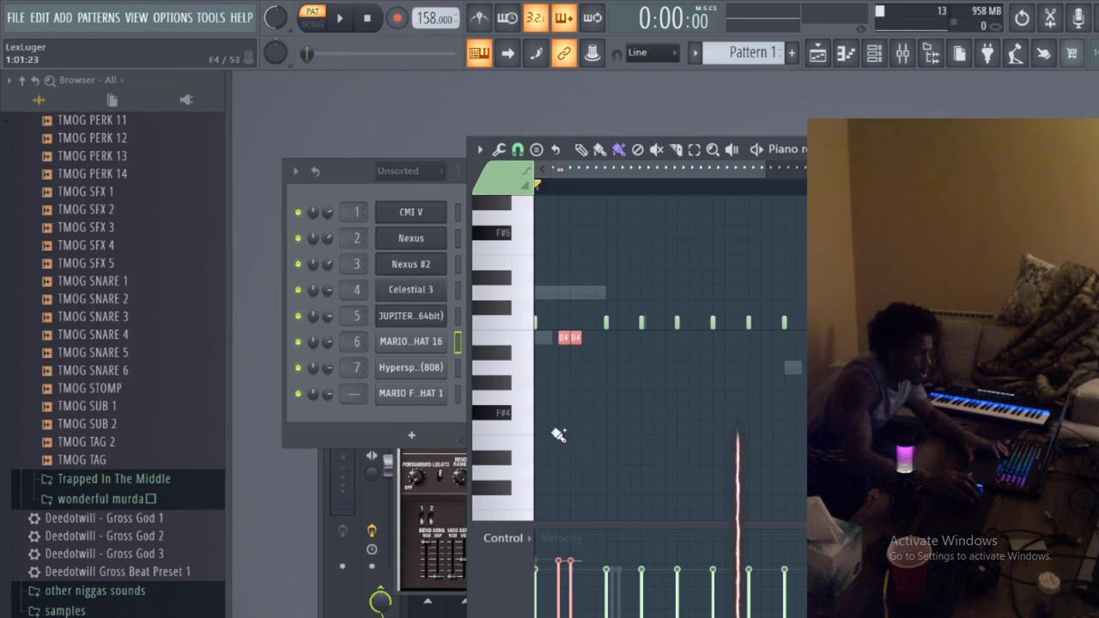
drag(557, 432, 553, 428)
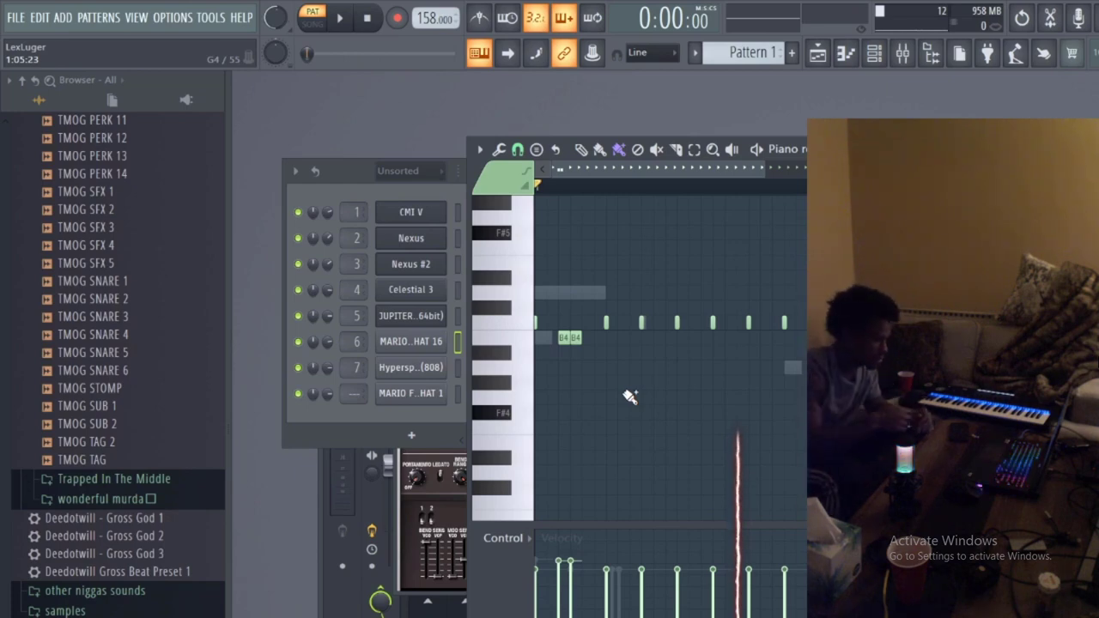
- Play the pattern with the new hat notes and bring the channel rack back to the front
key(space)
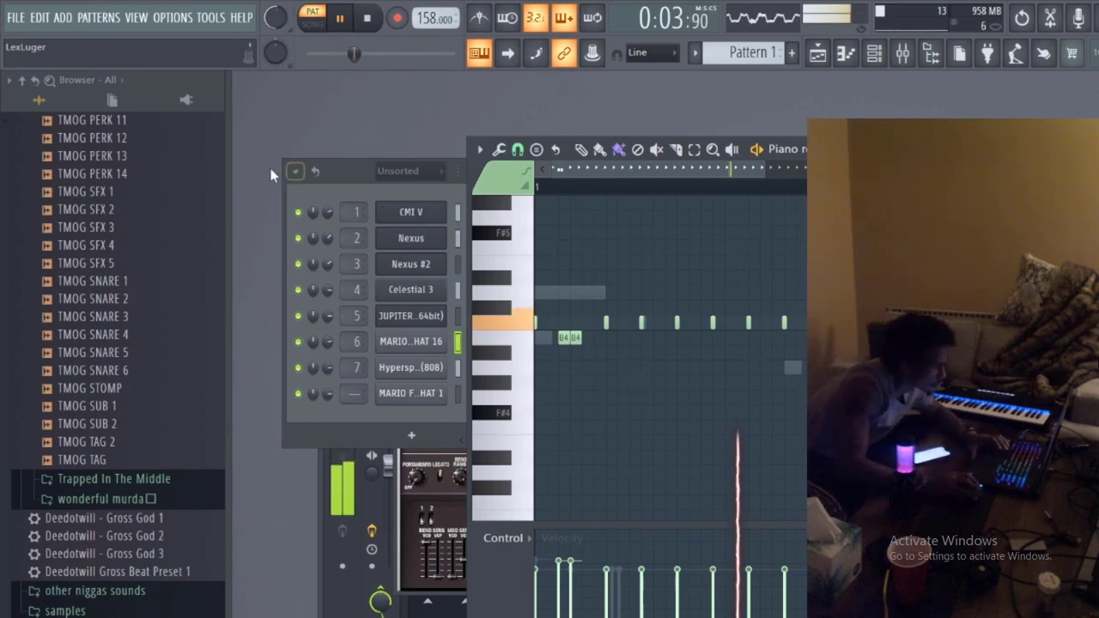
key(F6)
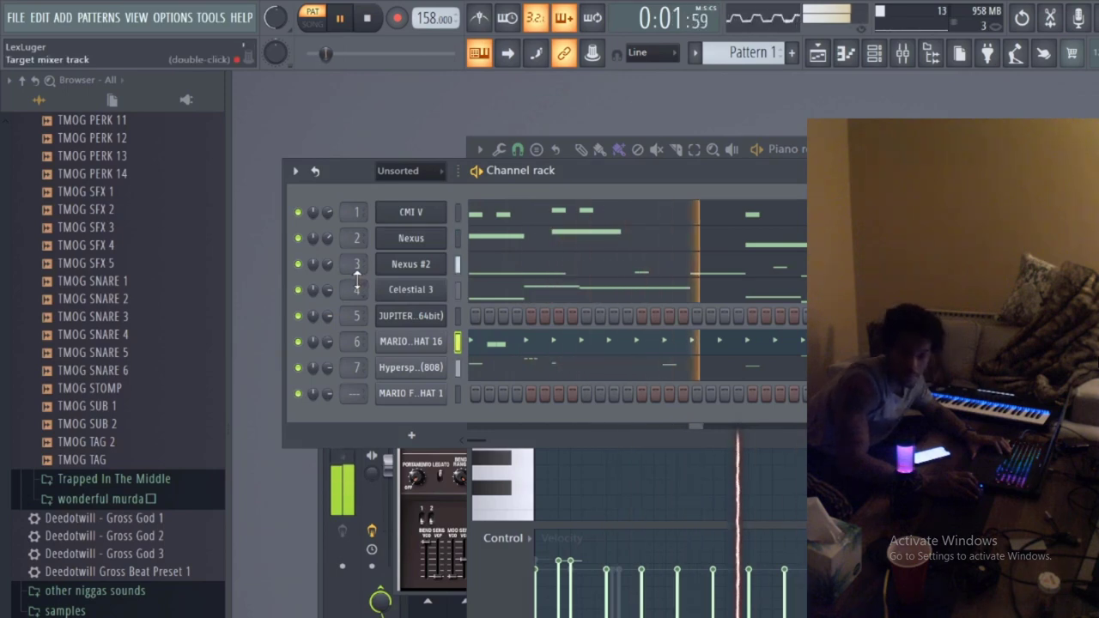
key(space)
key(space)
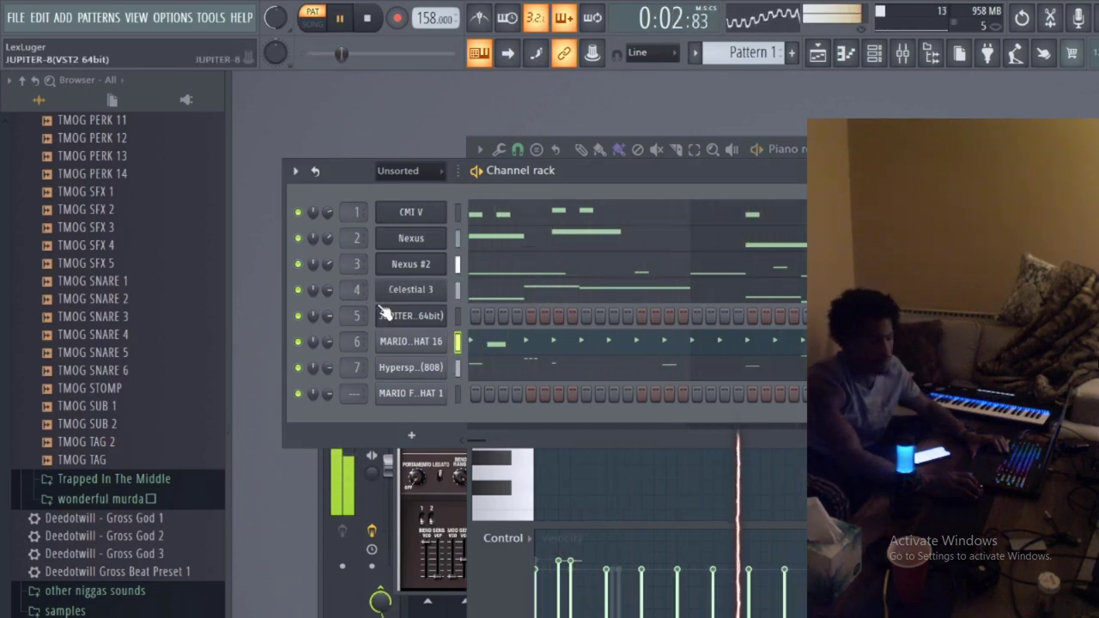
right_click(403, 238)
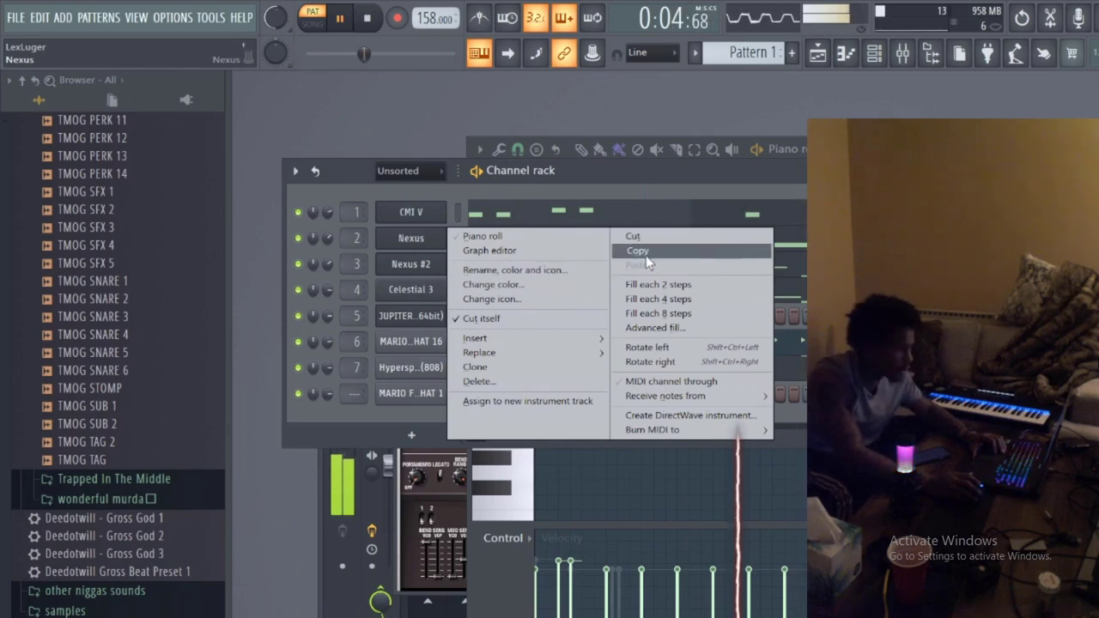
click(724, 172)
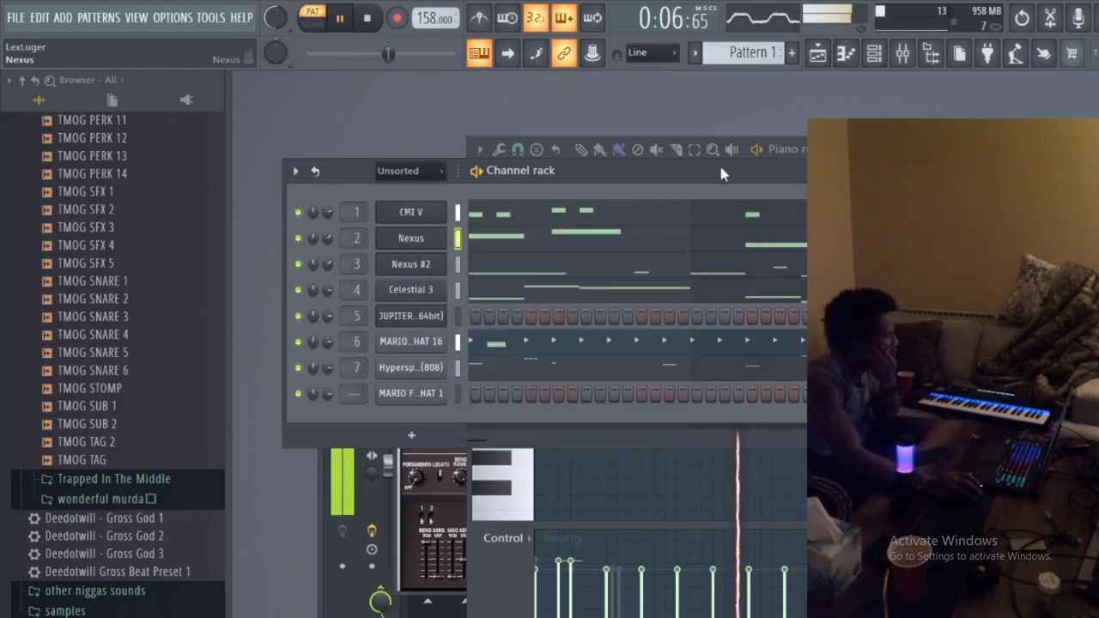
- Look through the Lex drum kit folders and the TMOG KIT sample list, and stop playback
scroll(90, 413, up, 15)
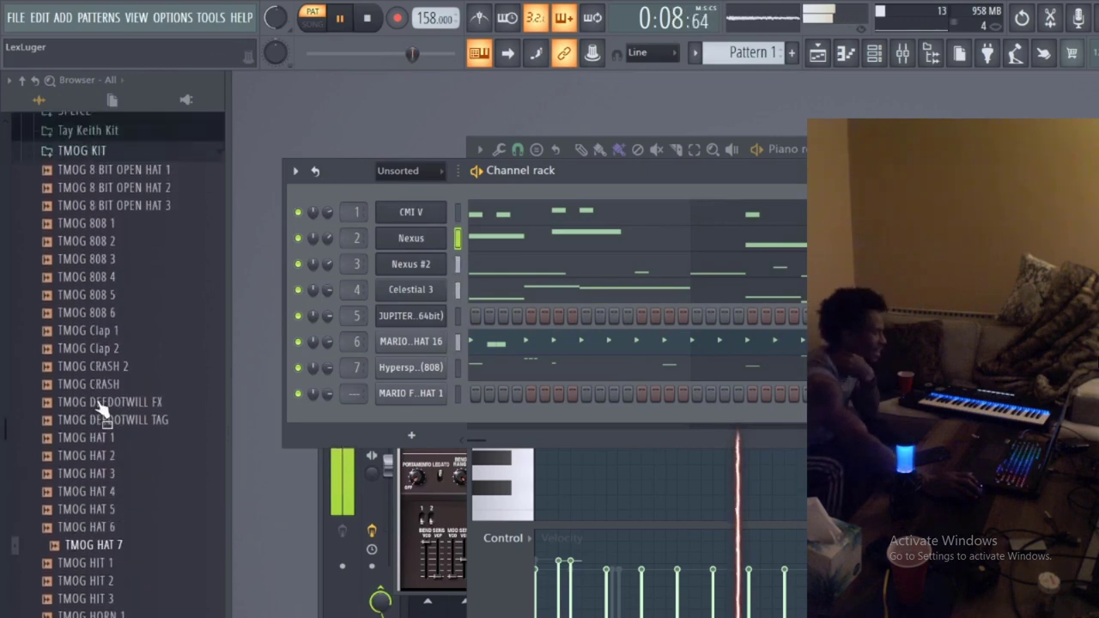
scroll(99, 412, up, 15)
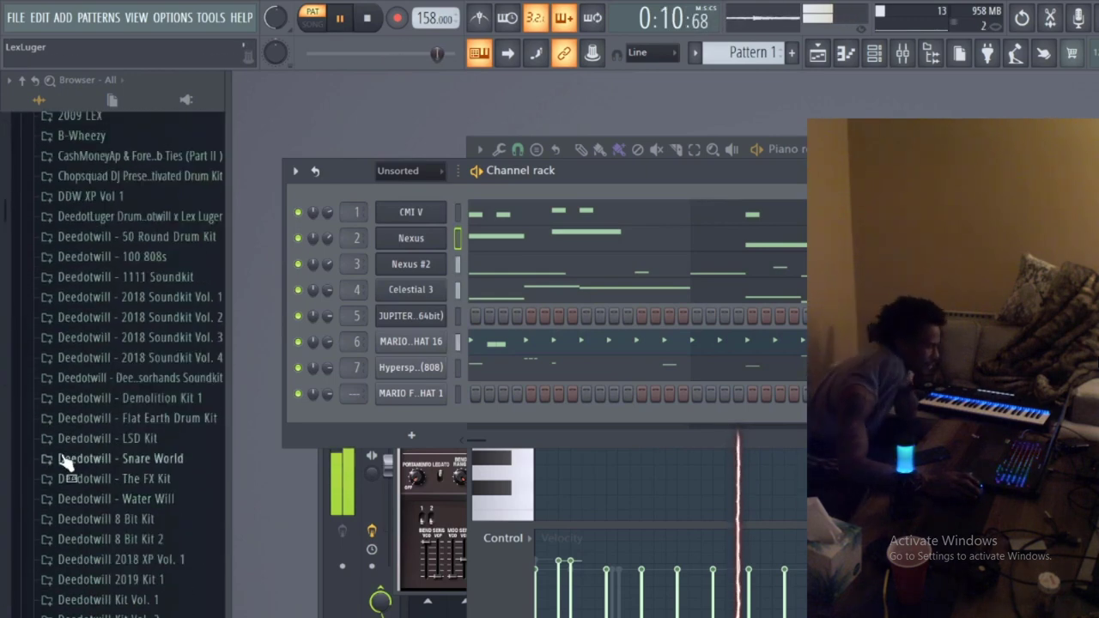
scroll(60, 459, up, 4)
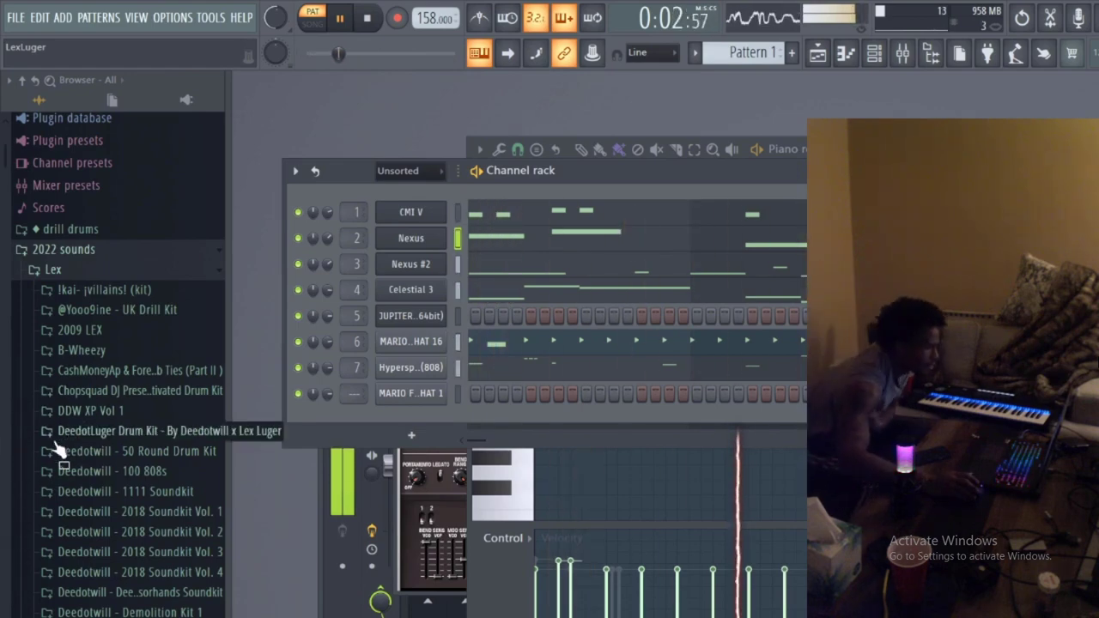
scroll(115, 421, down, 15)
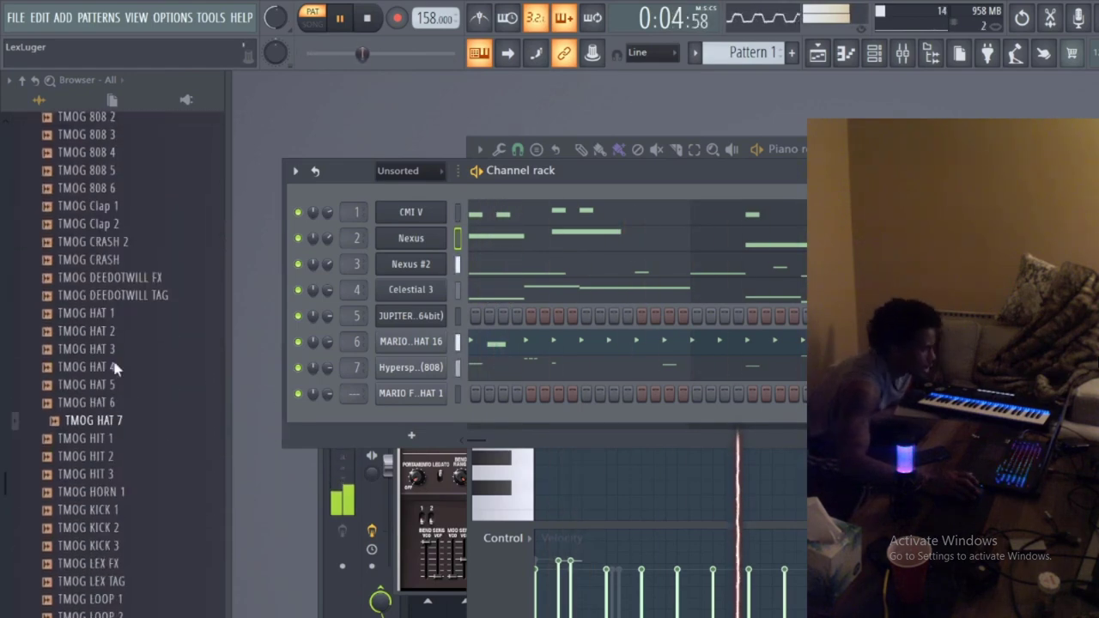
key(space)
scroll(82, 452, down, 5)
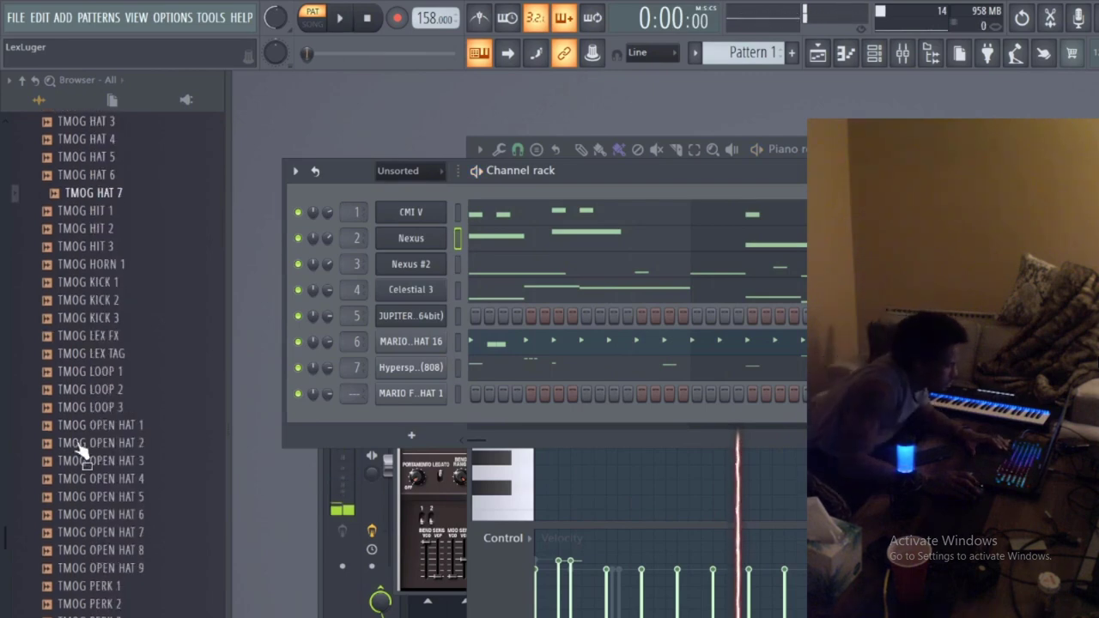
scroll(82, 453, down, 12)
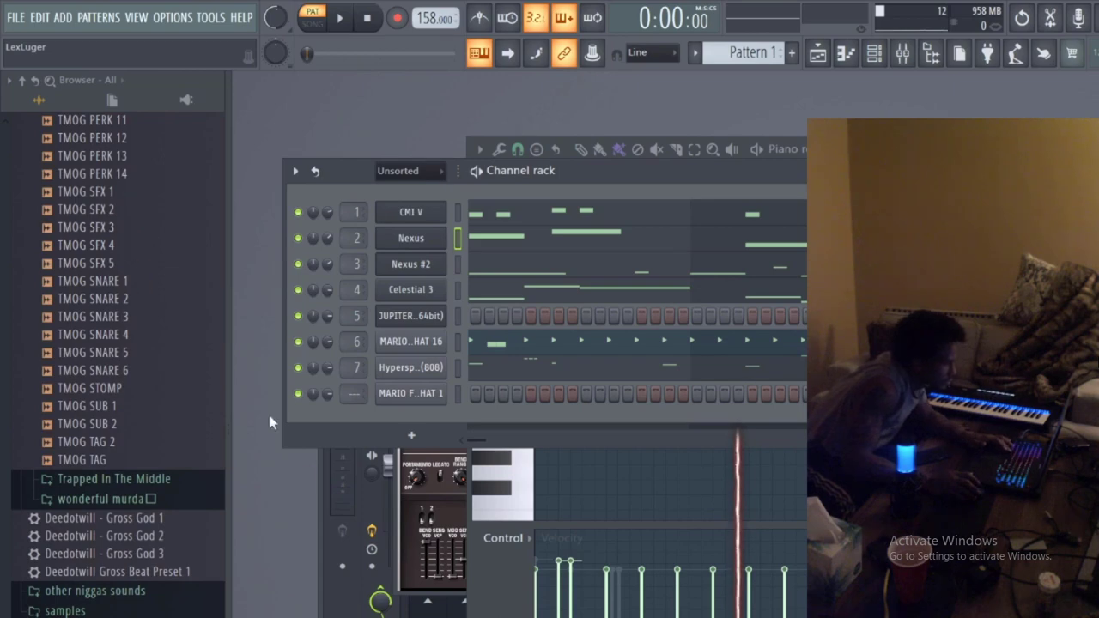
- Preview the TMOG stomp, snare, SFX and PERK 14 samples, including SNARE 4, SFX 3 and SNARE 3
click(110, 391)
click(121, 337)
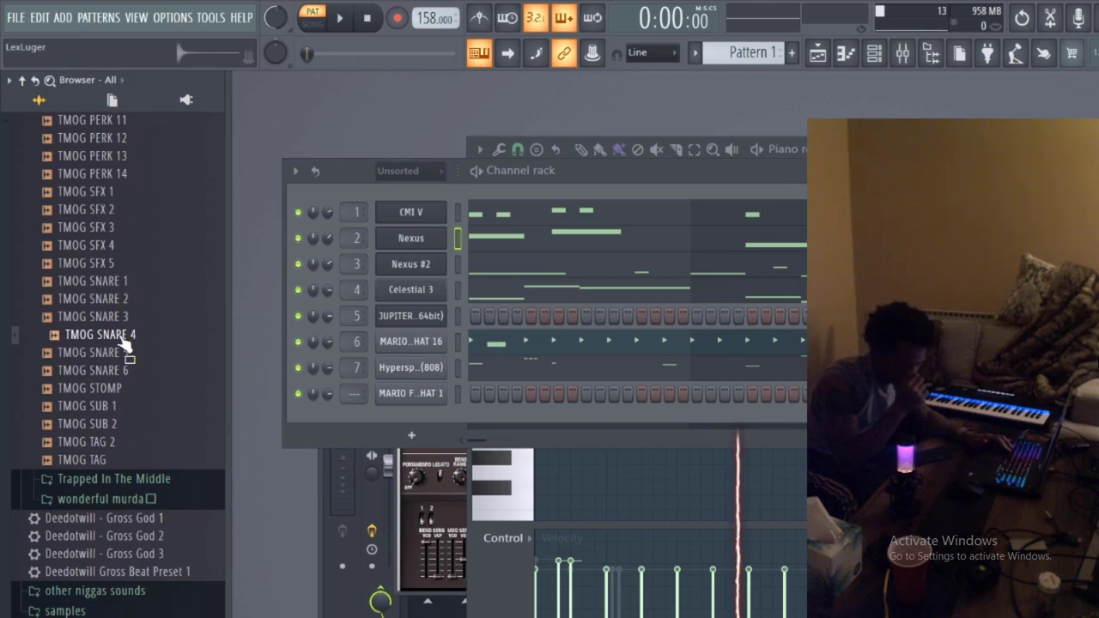
click(131, 281)
click(138, 246)
click(142, 191)
click(144, 175)
click(142, 228)
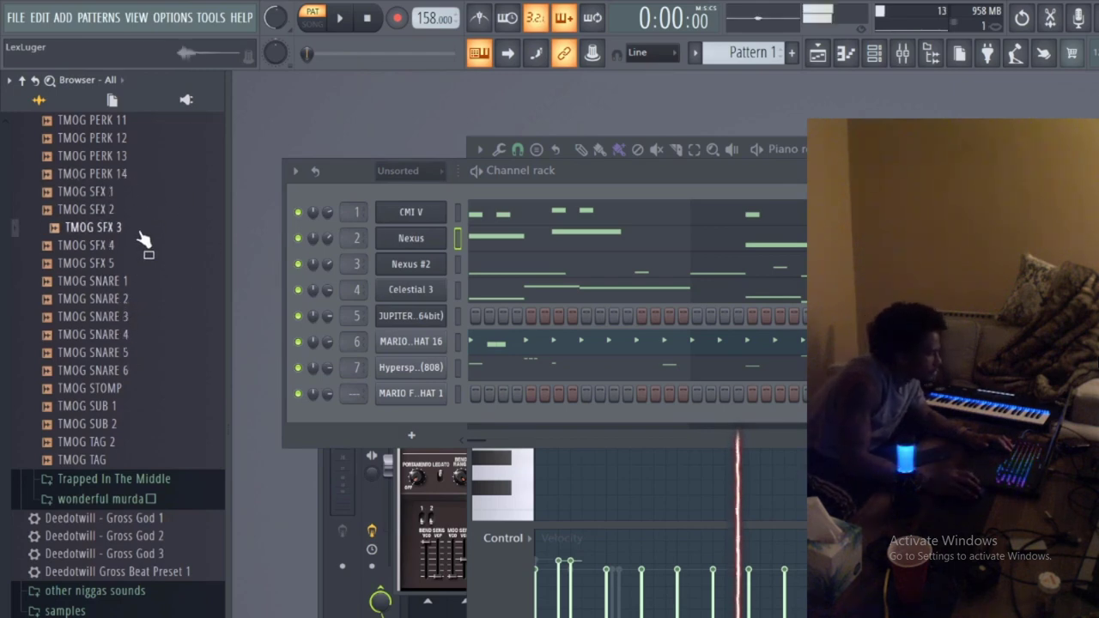
click(138, 263)
click(135, 228)
click(138, 316)
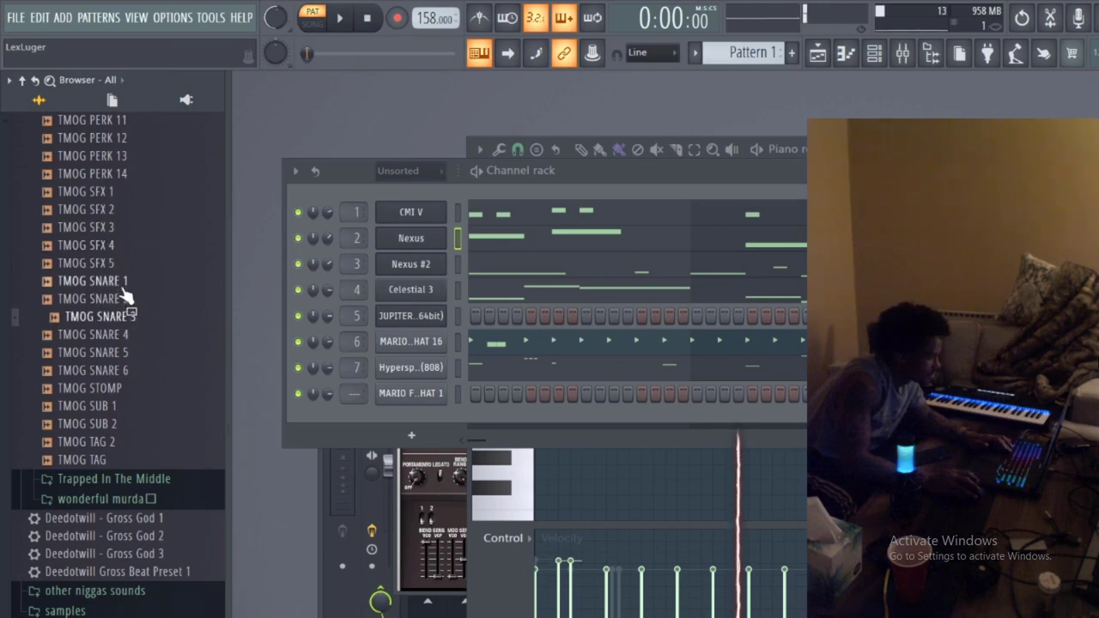
click(127, 283)
- Add the TMOG SFX 5 sample as a new channel below MARIO HAT 1 and play the pattern
drag(123, 263, 531, 429)
key(space)
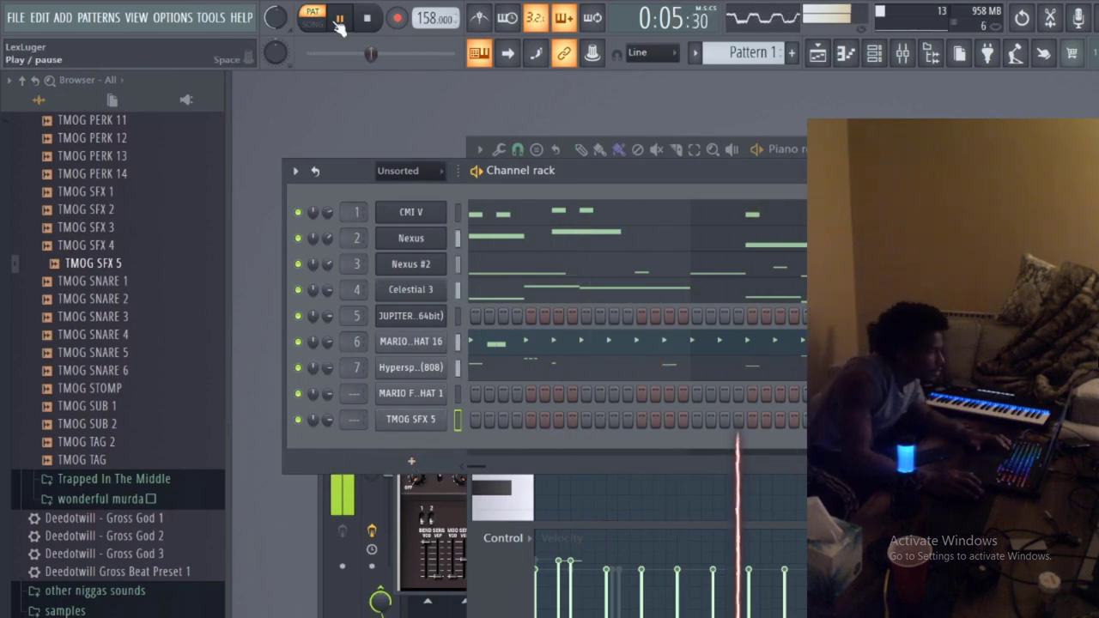
click(366, 18)
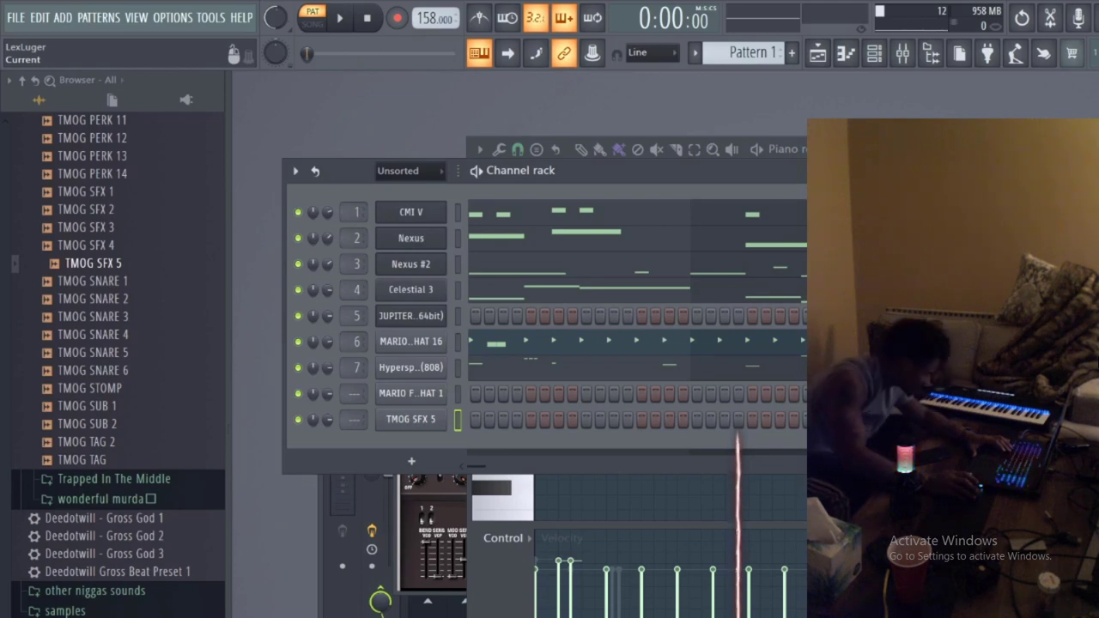
key(space)
key(space)
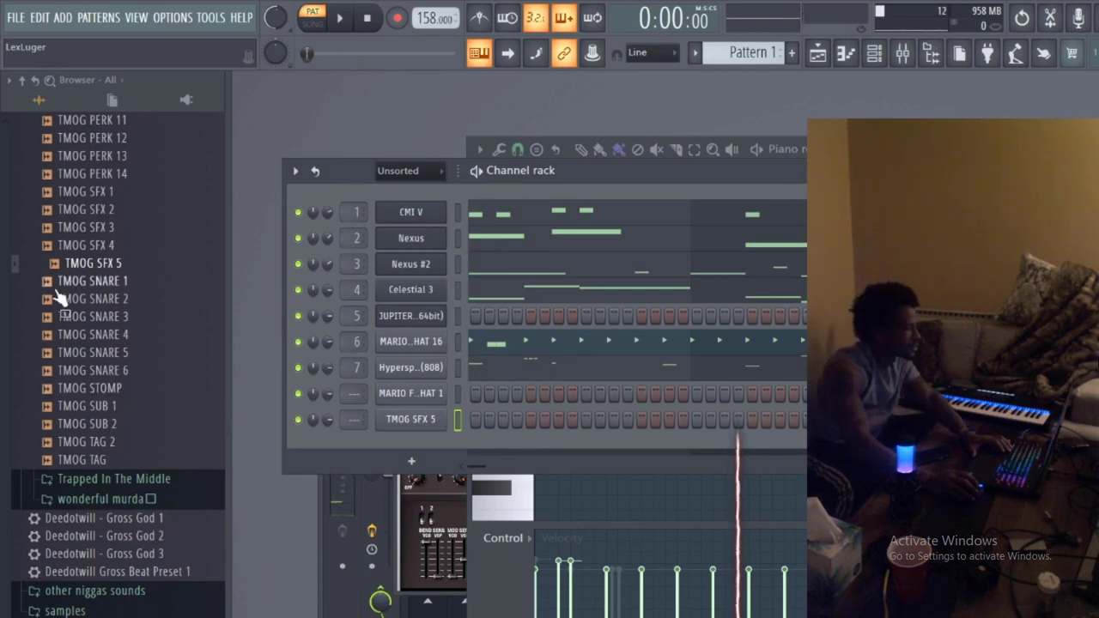
- Preview the TMOG SNARE 4, STOMP, SUB 1 and TAG samples, and replay the pattern briefly
click(86, 334)
click(97, 389)
click(109, 410)
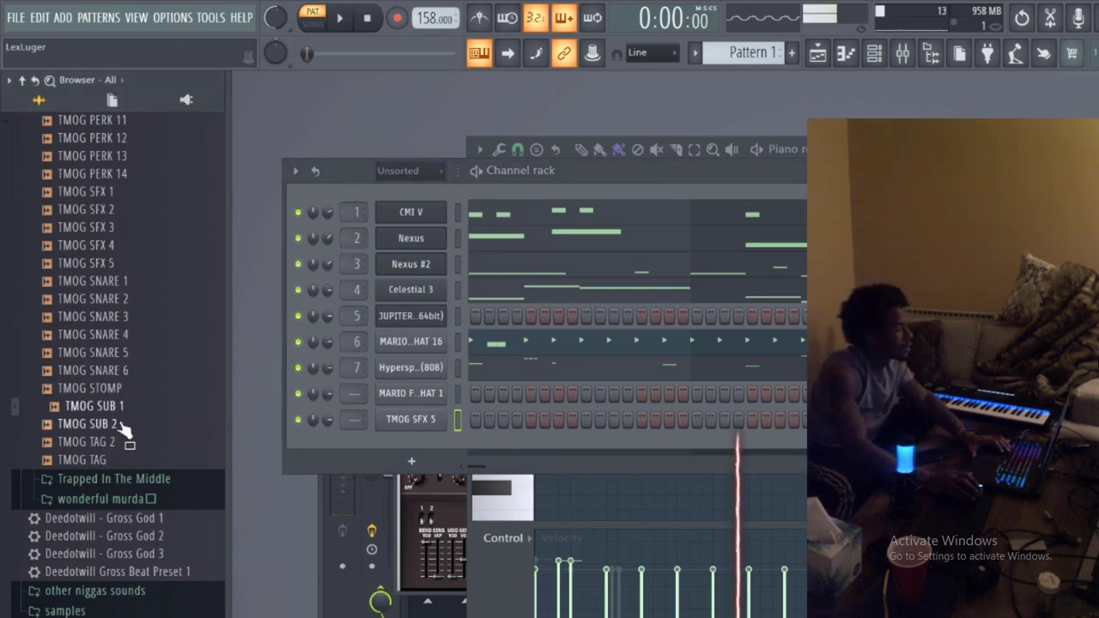
click(138, 460)
click(117, 414)
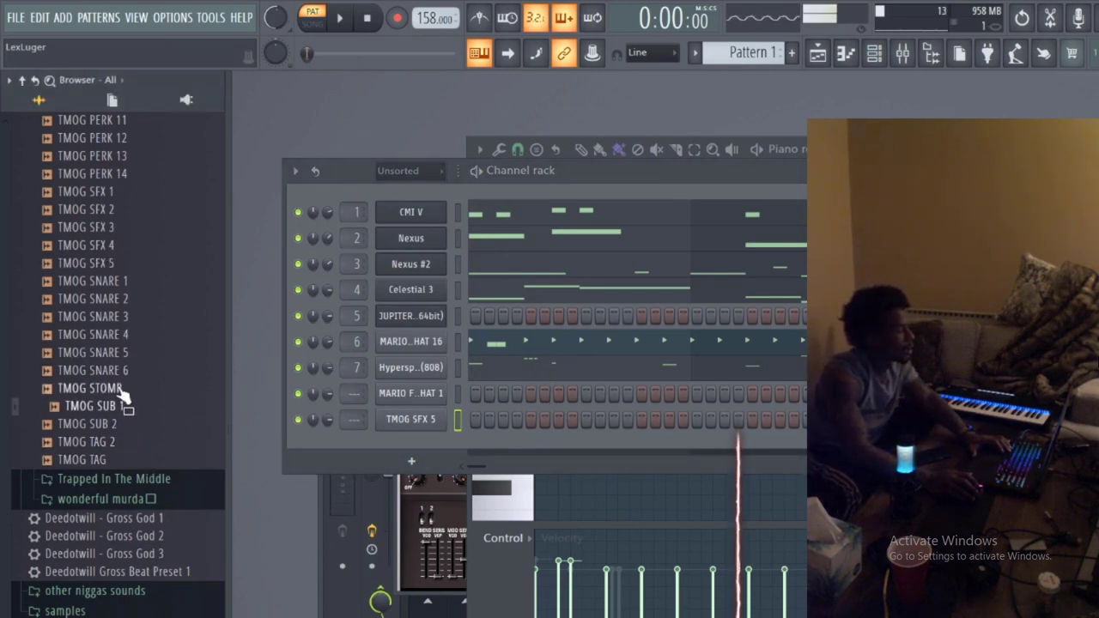
key(space)
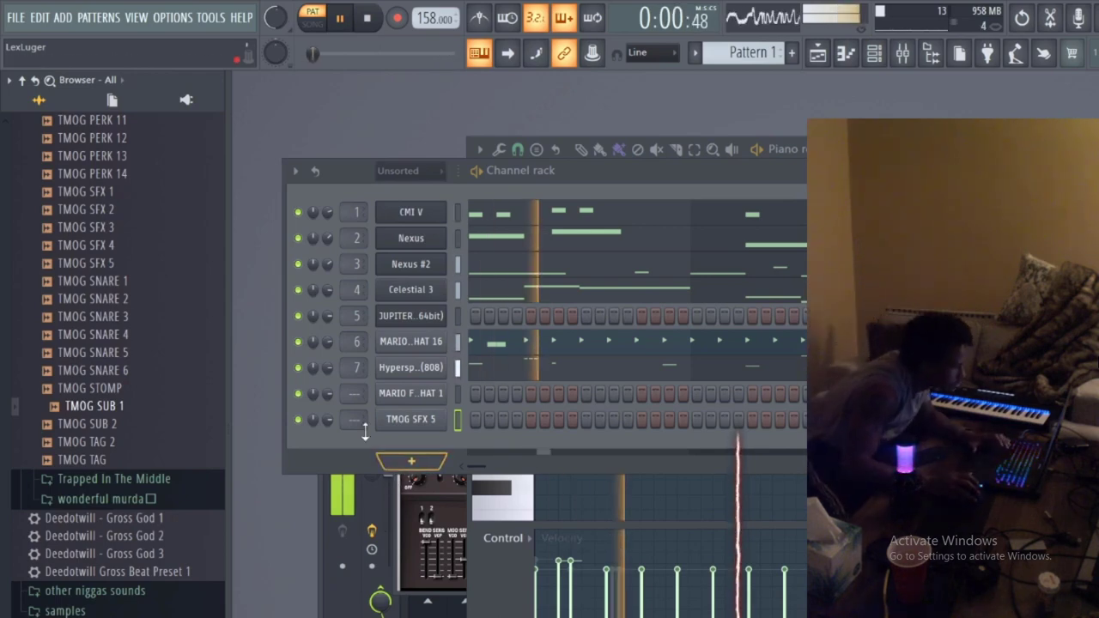
key(space)
- Compare the TMOG SNARE 2, 4, 5 and 6 samples with STOMP and SFX 5, and start the pattern
click(99, 352)
click(95, 388)
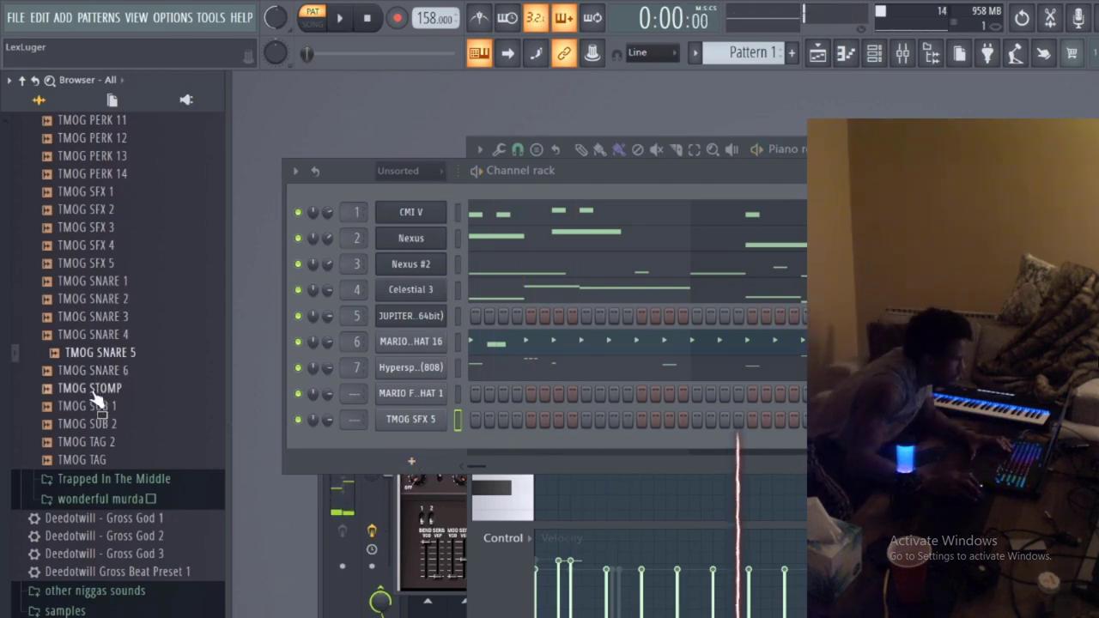
click(94, 352)
click(86, 370)
click(90, 299)
click(90, 264)
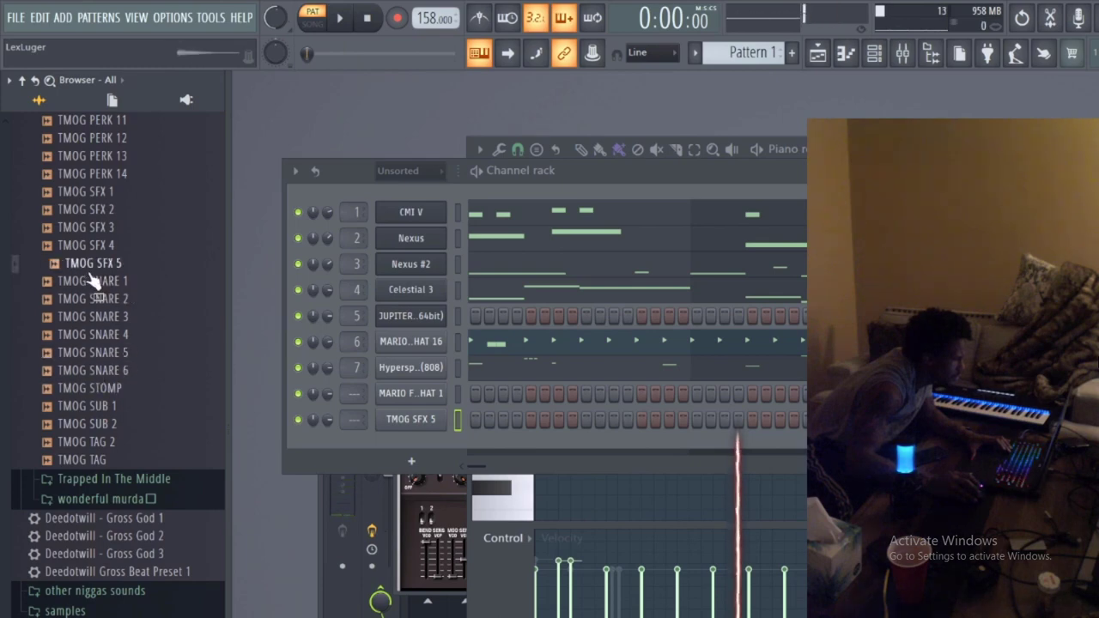
key(space)
click(90, 352)
click(95, 335)
- Preview TMOG 808 samples, including 808 5 and 808 6, and Clap 1 while the pattern plays
scroll(78, 343, up, 20)
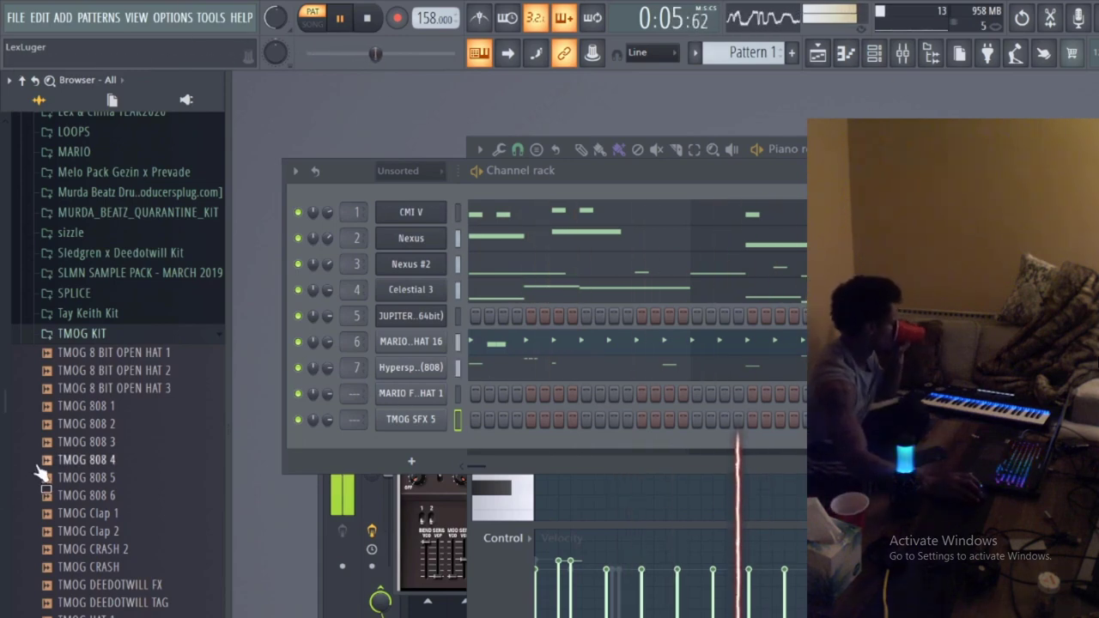
click(119, 449)
click(111, 481)
click(110, 498)
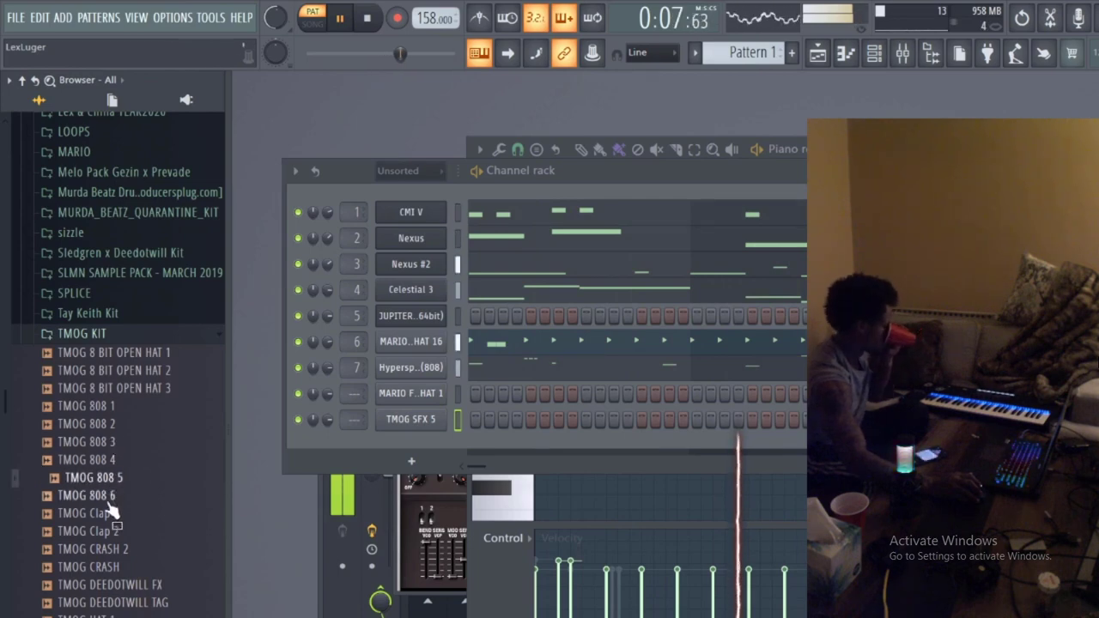
click(110, 515)
- Add the TMOG SNARE 5 sample as a new channel below TMOG SFX 5 and stop playback
scroll(137, 498, down, 6)
scroll(141, 477, down, 10)
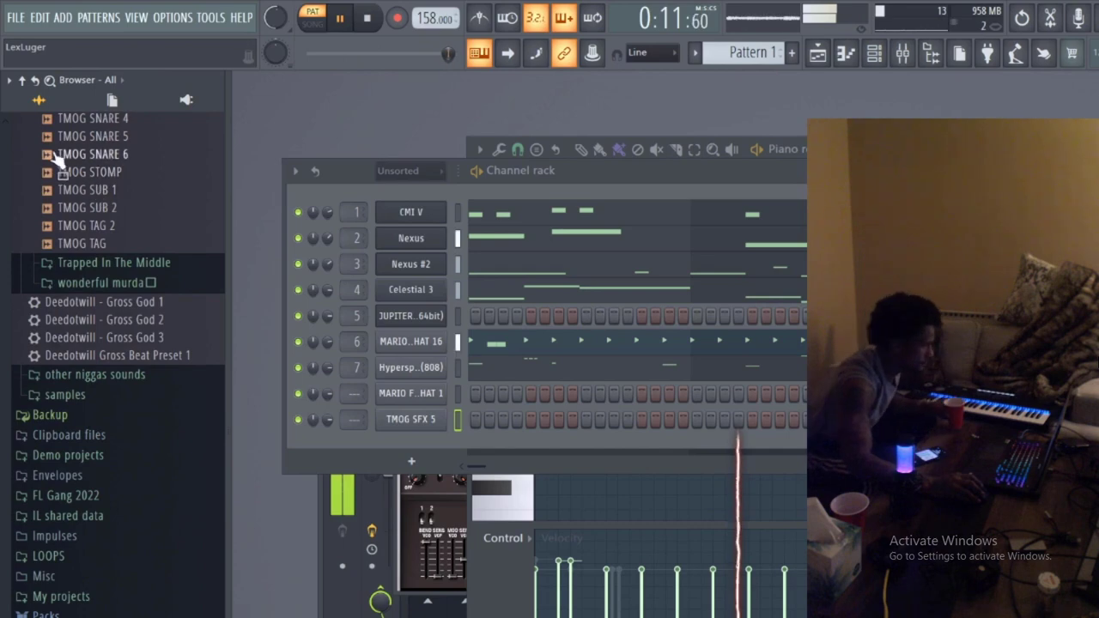
click(129, 138)
scroll(112, 197, up, 6)
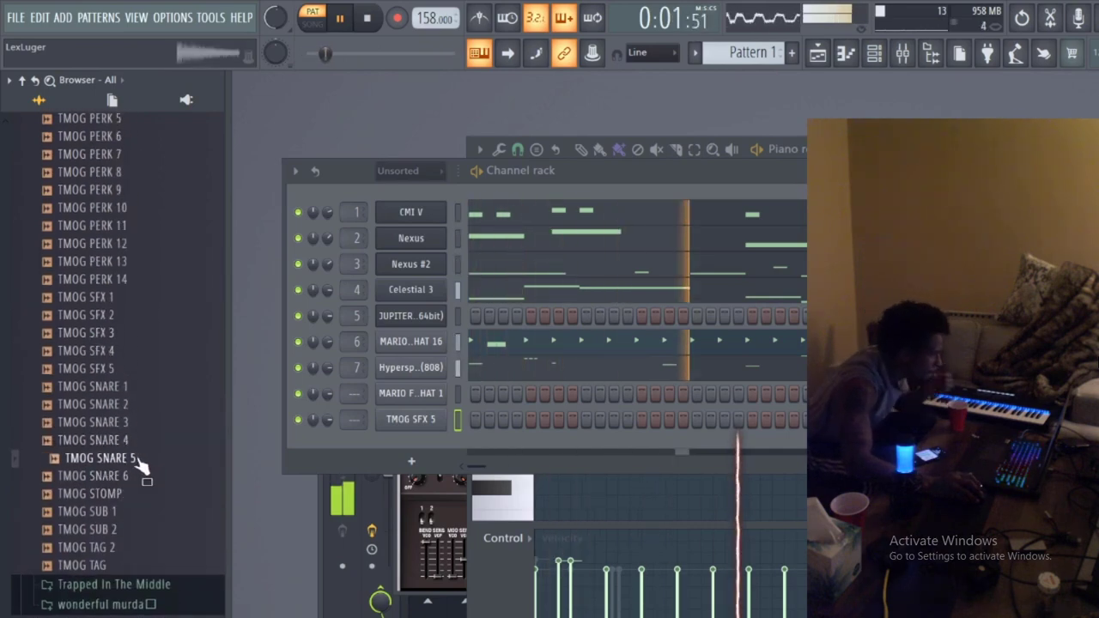
drag(140, 458, 420, 448)
key(space)
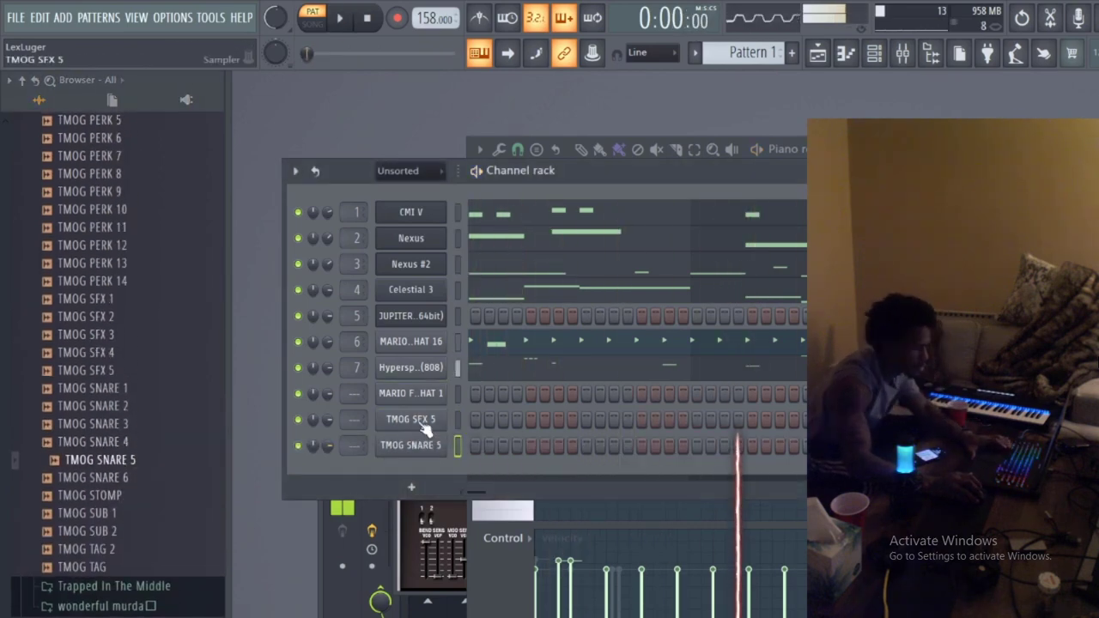
- Place TMOG SNARE 5 hits on steps 9 and 25 while the pattern plays, and stop playback
key(space)
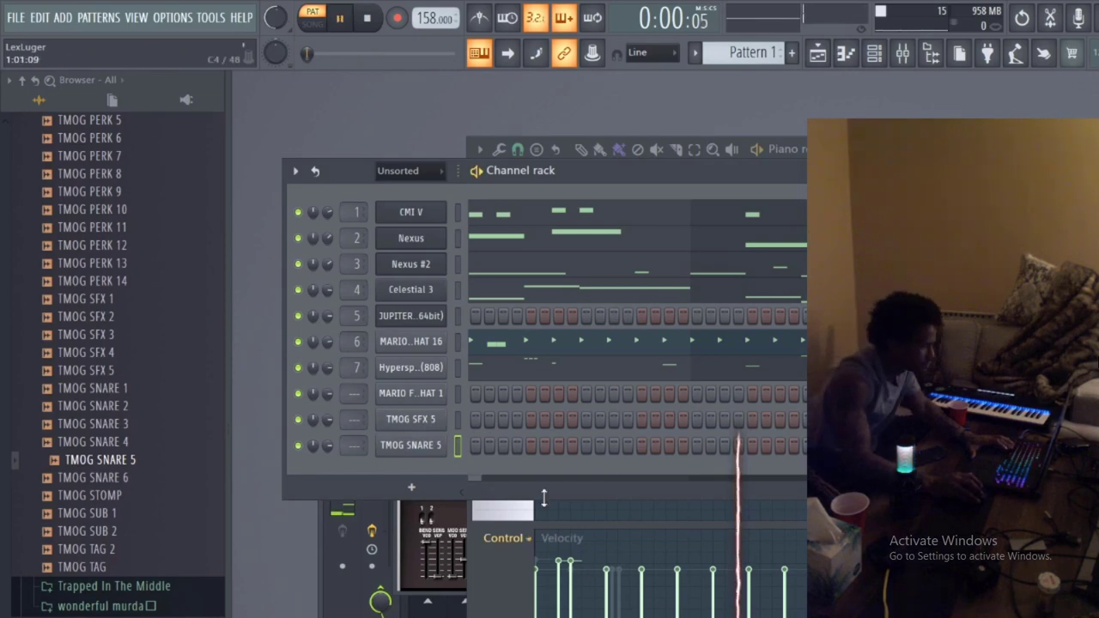
click(573, 445)
click(586, 445)
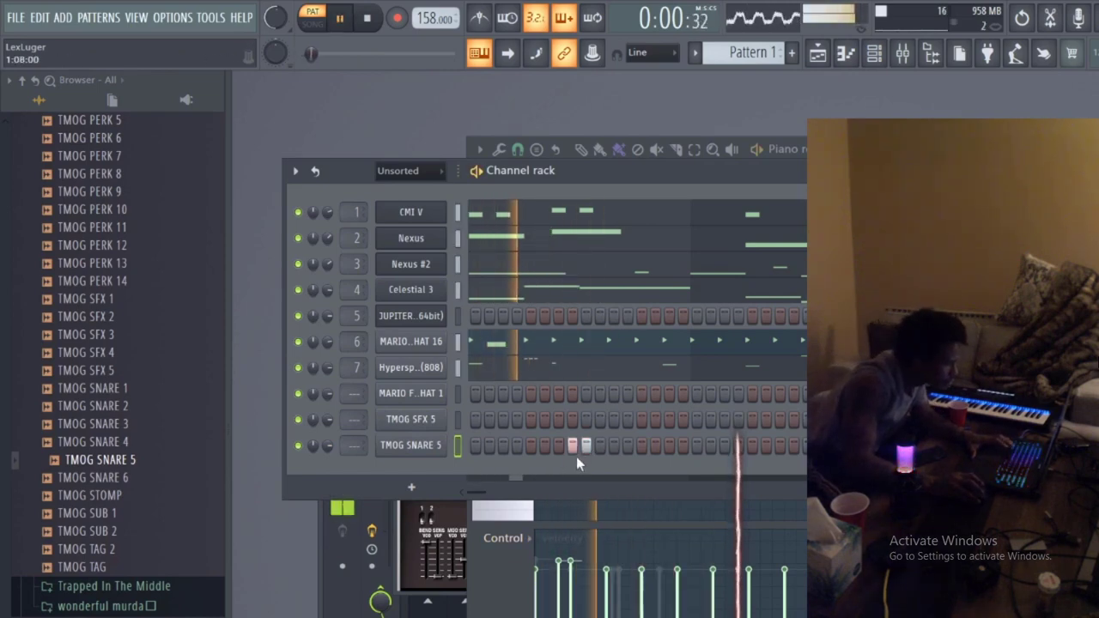
click(573, 446)
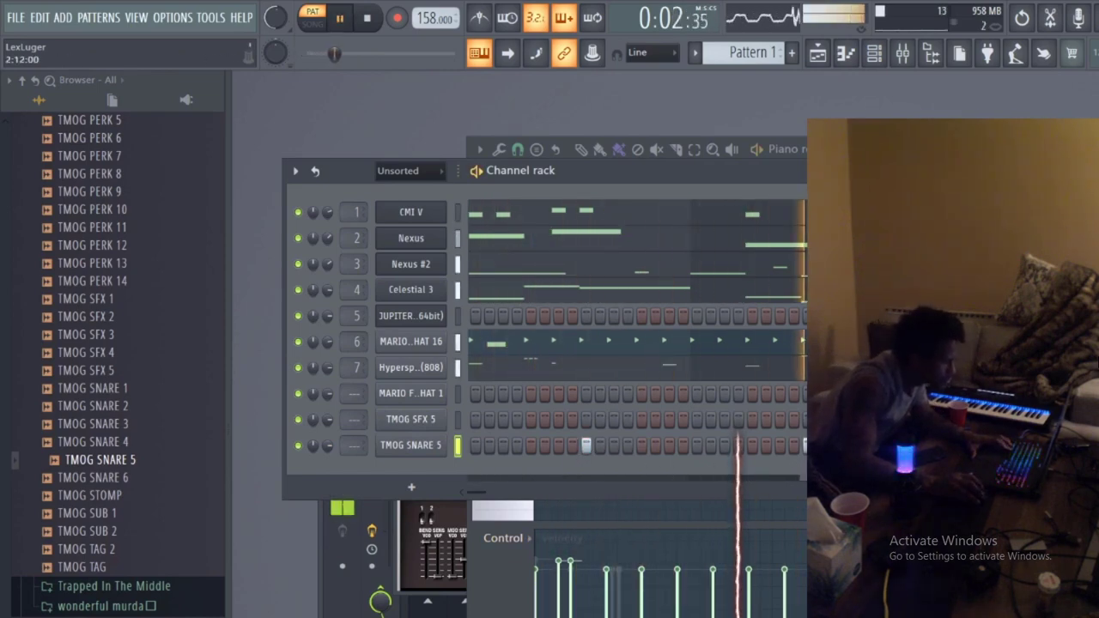
click(805, 446)
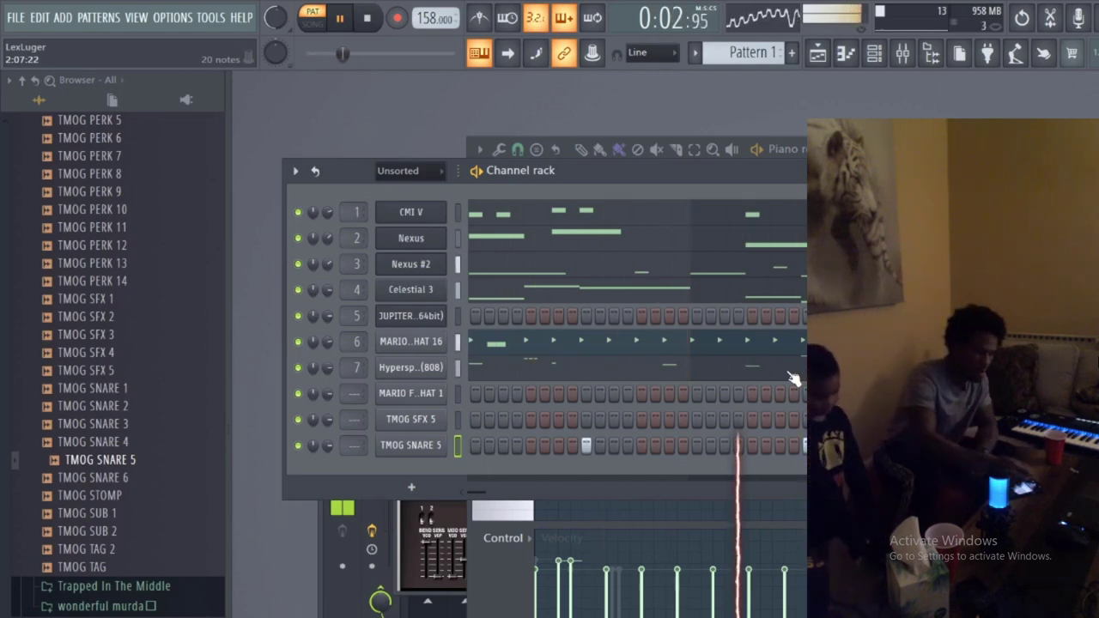
key(space)
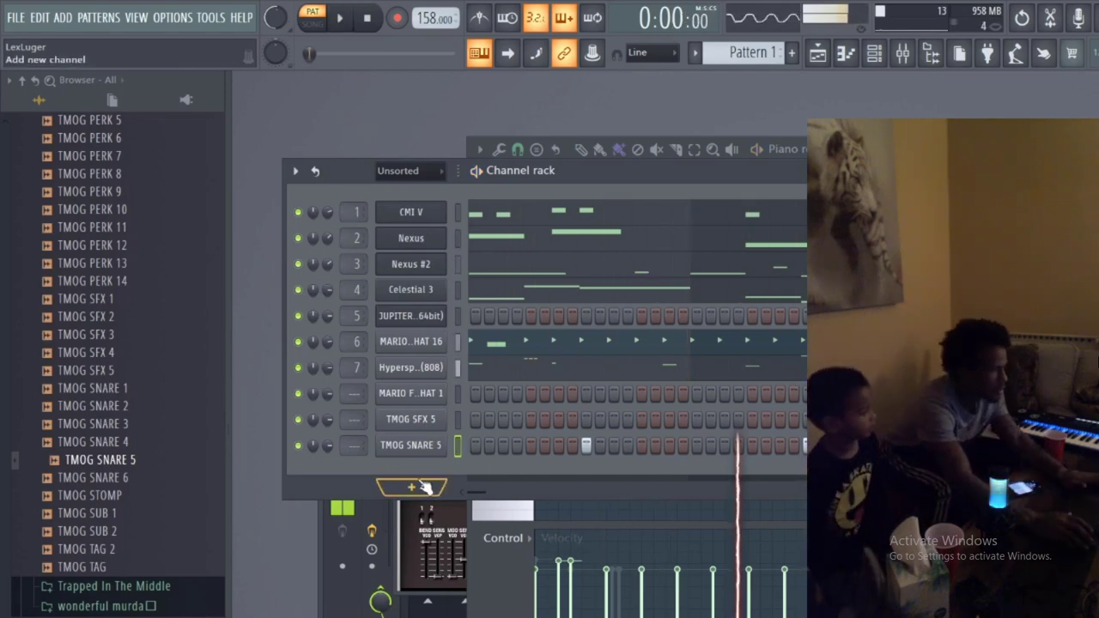
- Open the TMOG SNARE 5 hits in the piano roll and show a wider range of bars
right_click(438, 445)
click(515, 460)
right_click(416, 445)
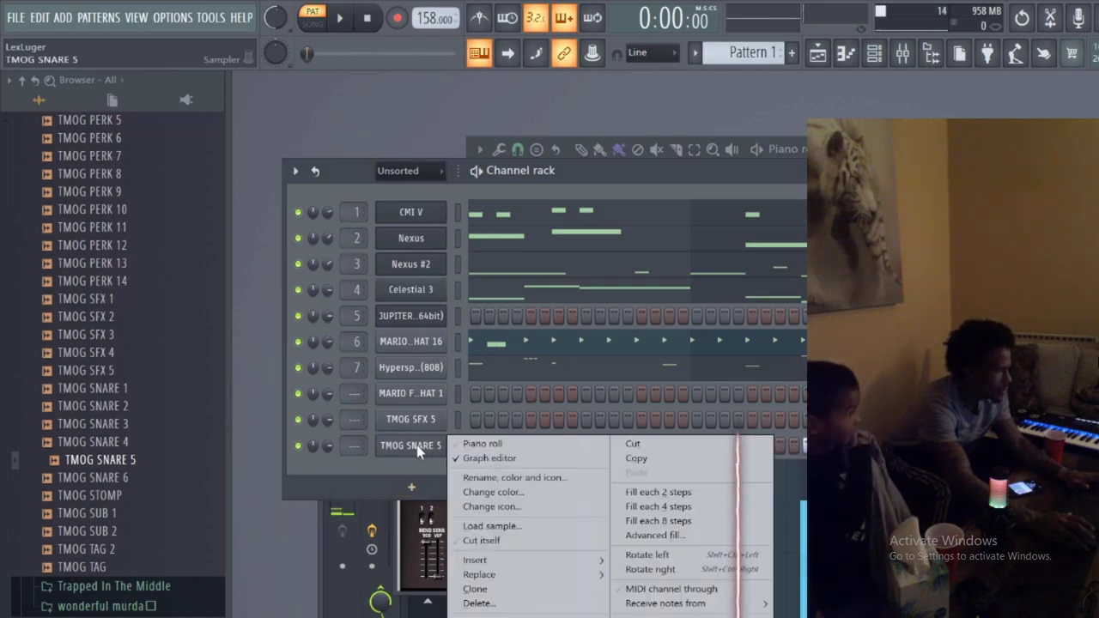
click(502, 445)
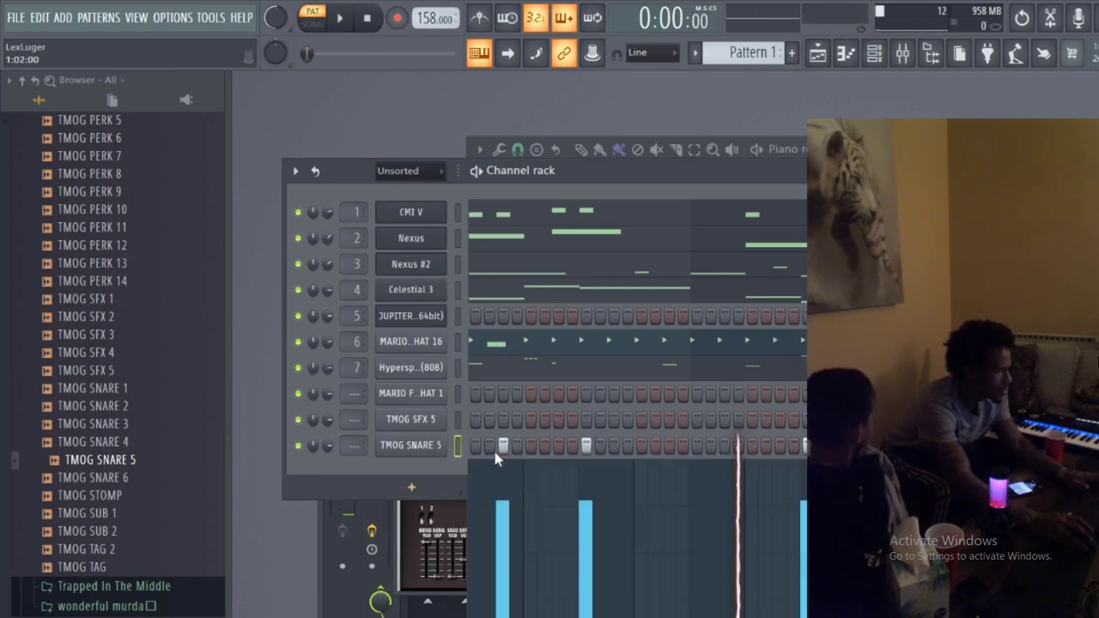
click(504, 446)
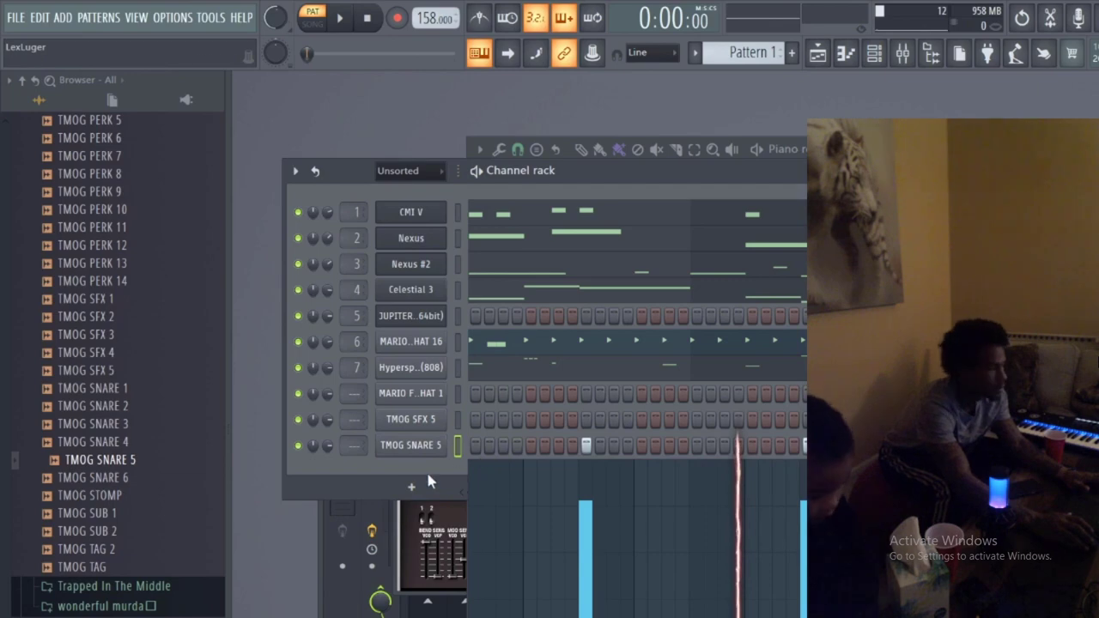
right_click(481, 447)
click(558, 510)
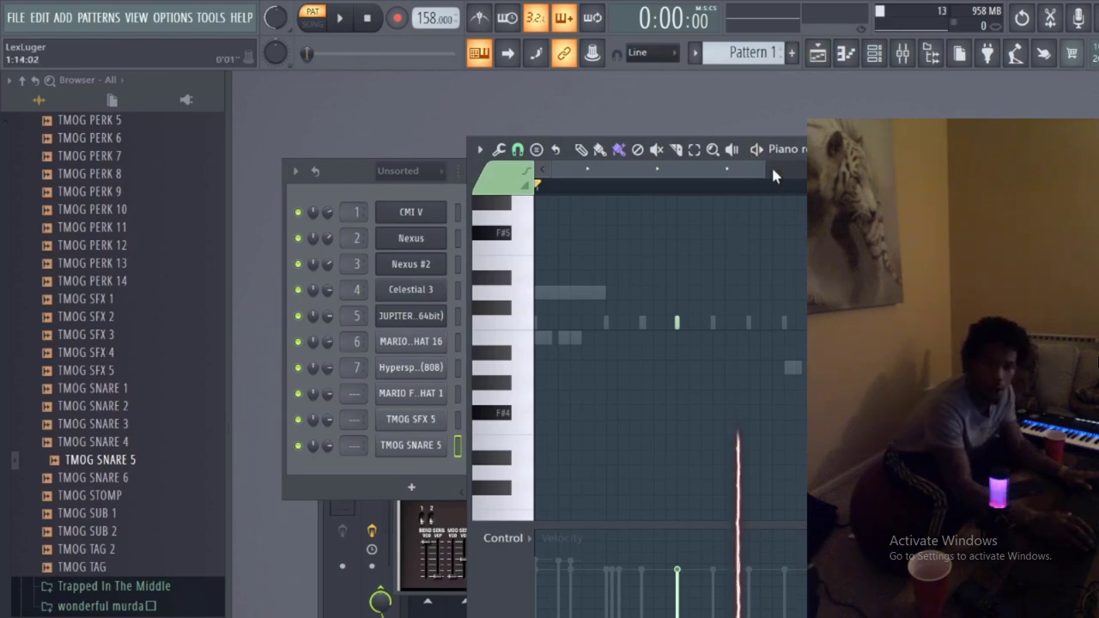
drag(771, 175, 825, 175)
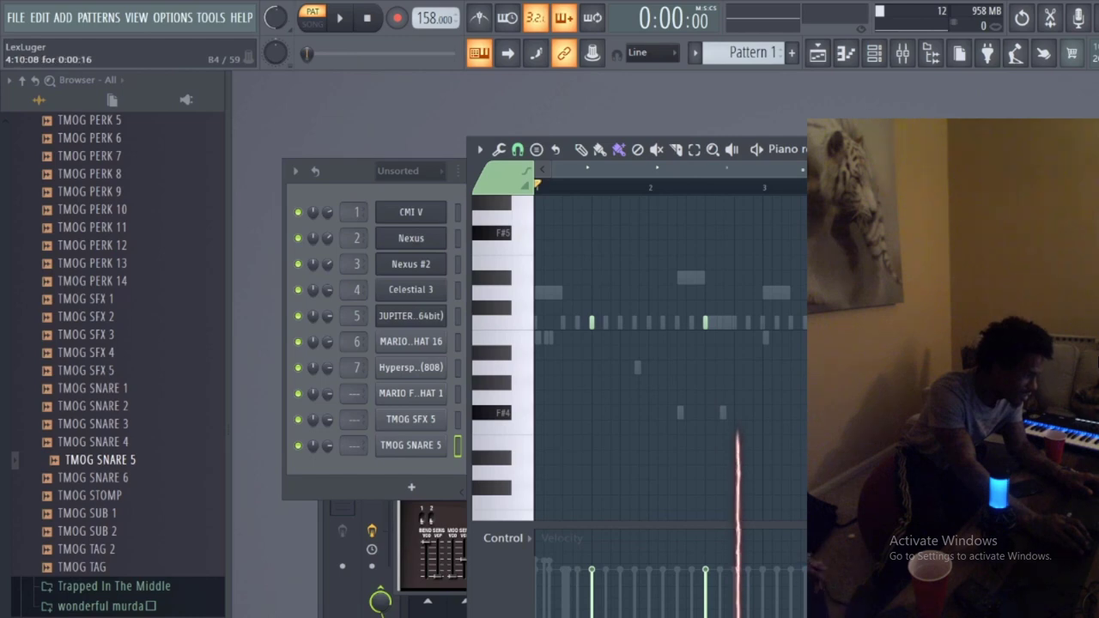
- Play the pattern several times to hear the snare hits against the melody, hi-hats and 808
key(space)
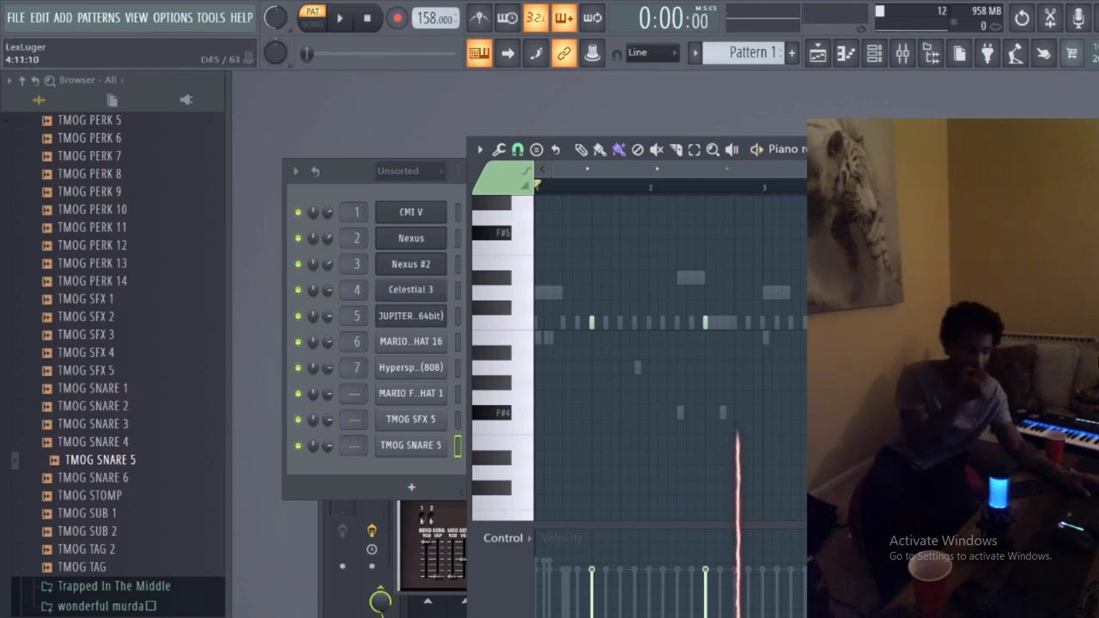
key(space)
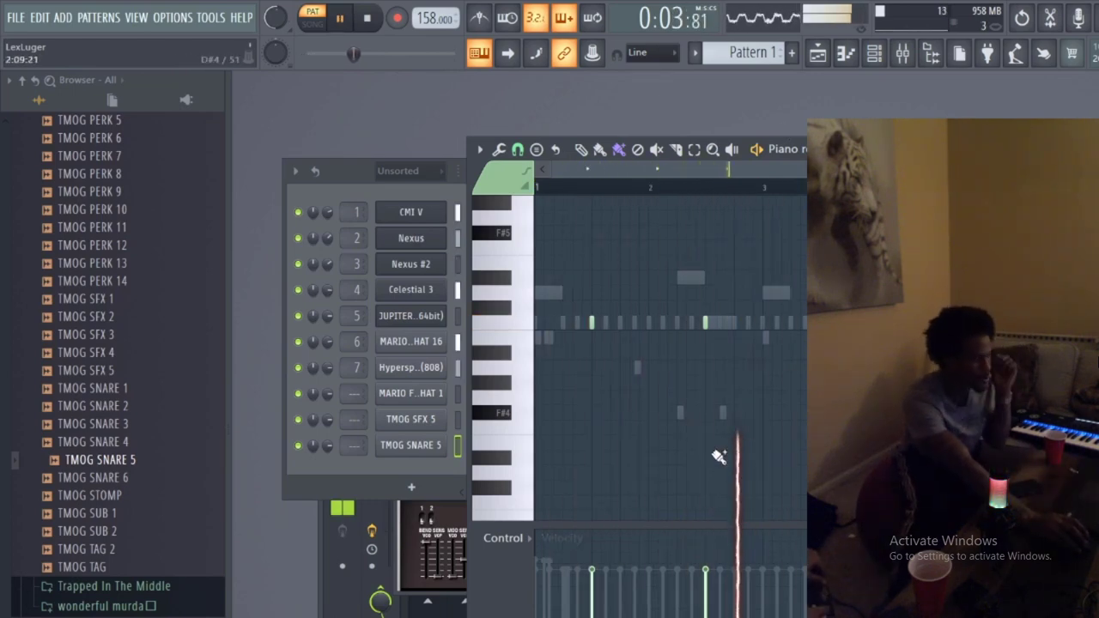
key(space)
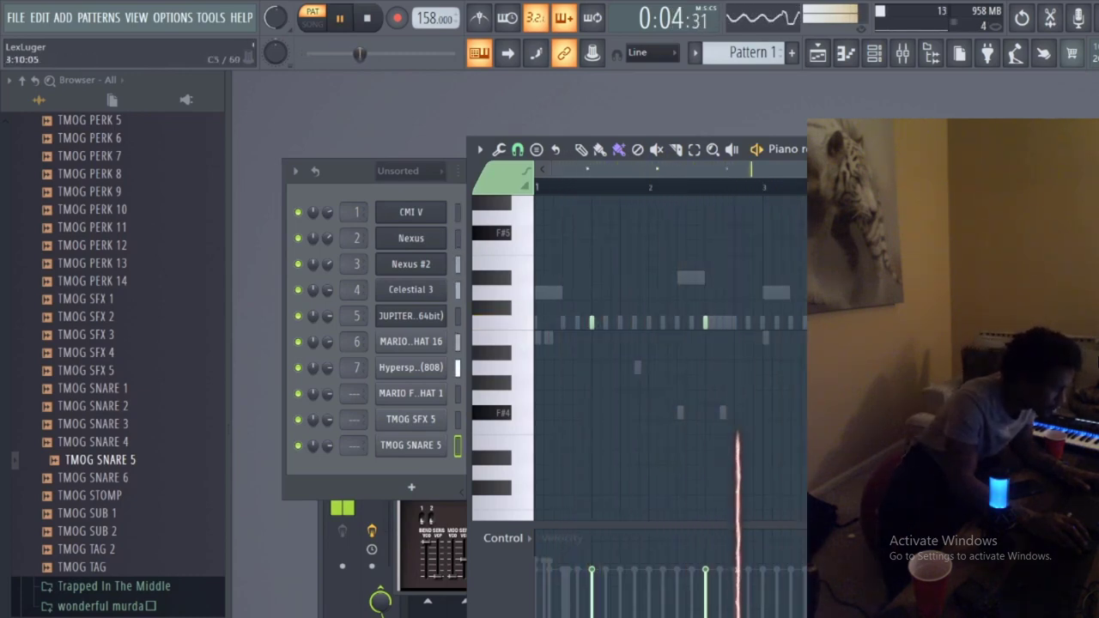
key(space)
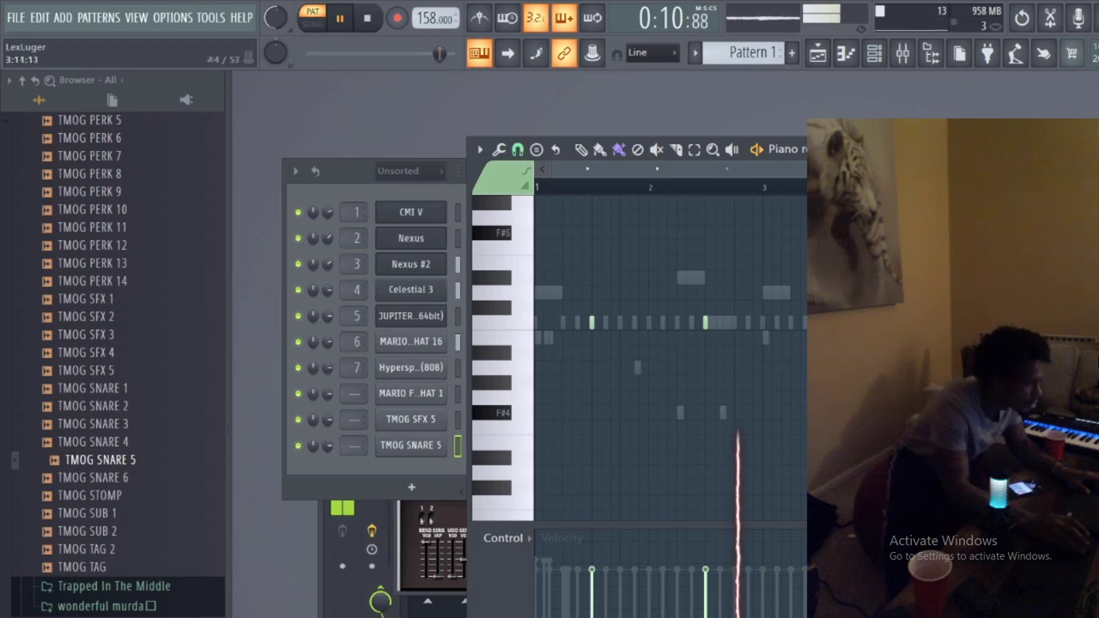
key(space)
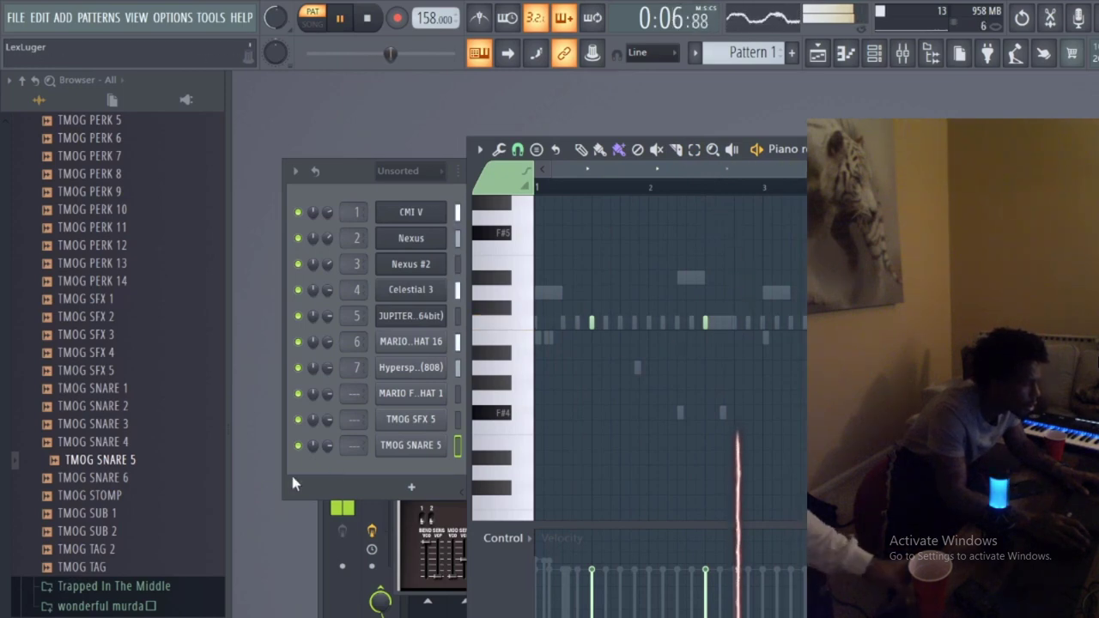
- Look through the sample browser from the TMOG samples back to the kit folders, and stop playback
scroll(112, 608, down, 2)
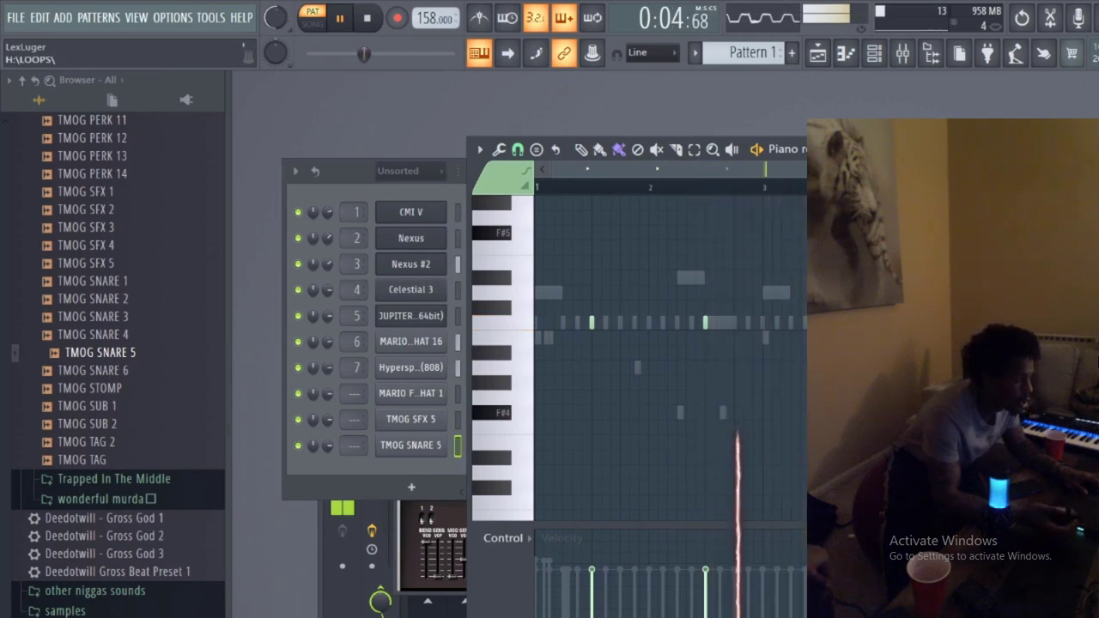
scroll(116, 344, up, 2)
scroll(116, 344, up, 10)
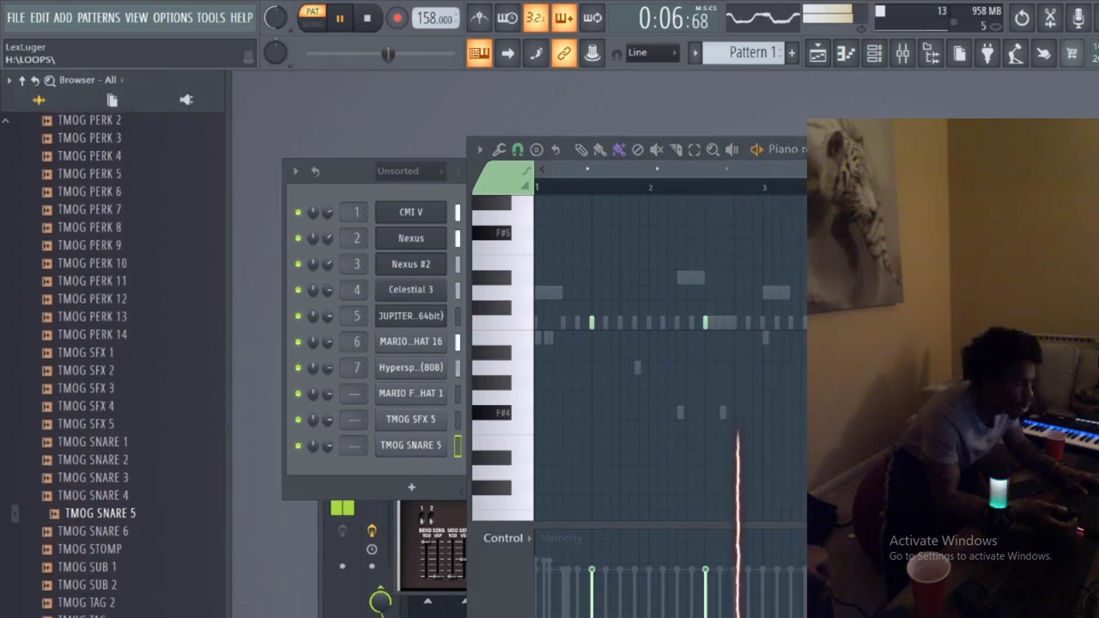
scroll(116, 344, up, 9)
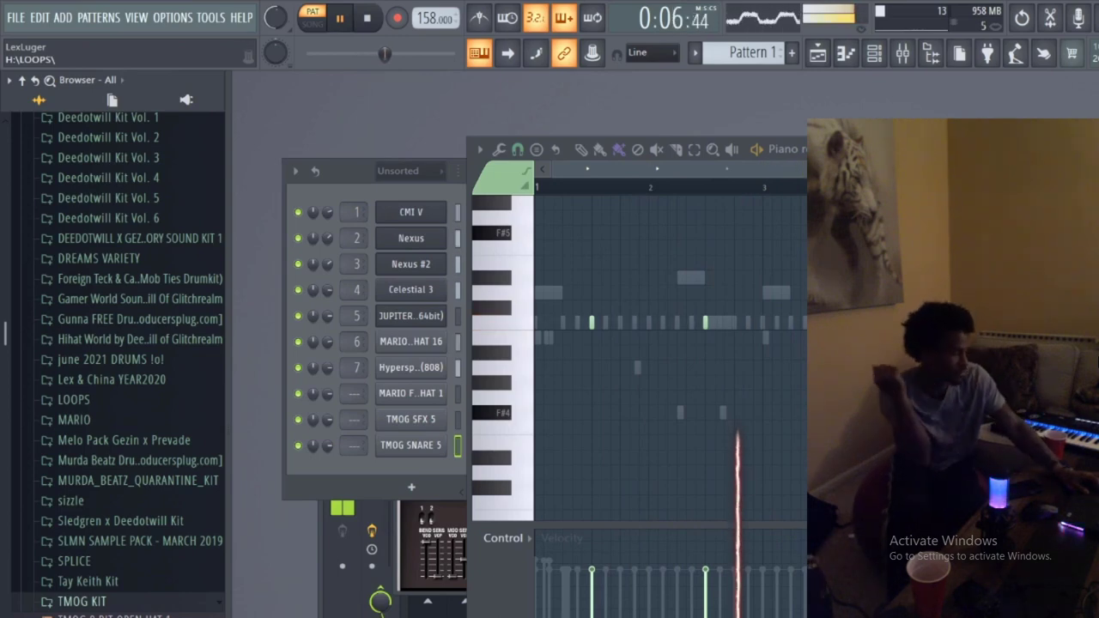
key(space)
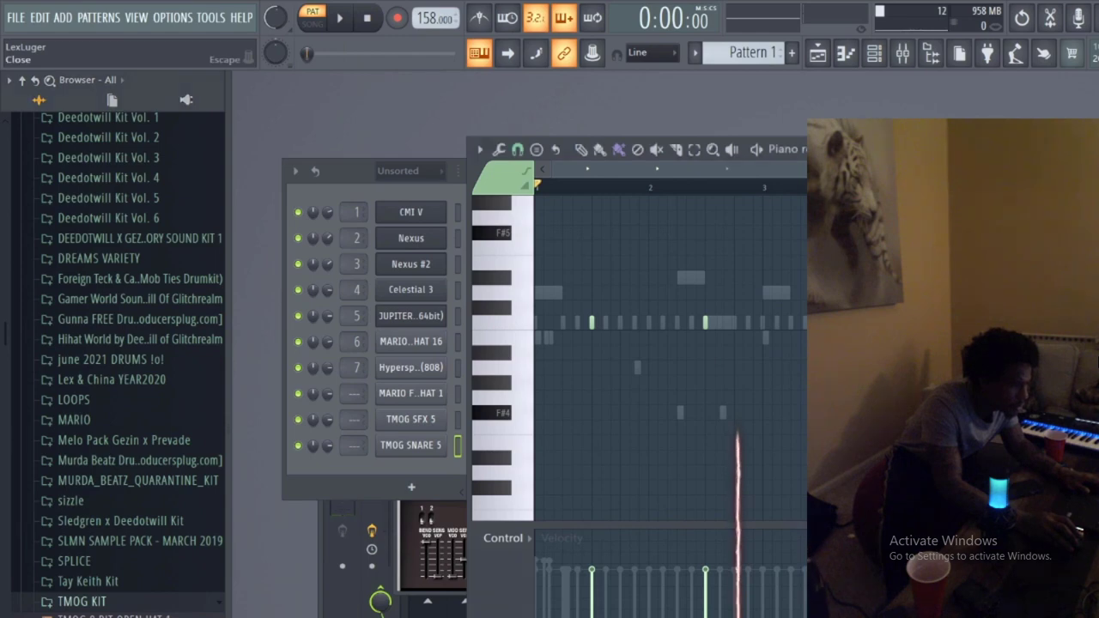
- Close the piano roll and replay the pattern, toggling the mute of the TMOG SNARE 5 channel
key(Escape)
key(space)
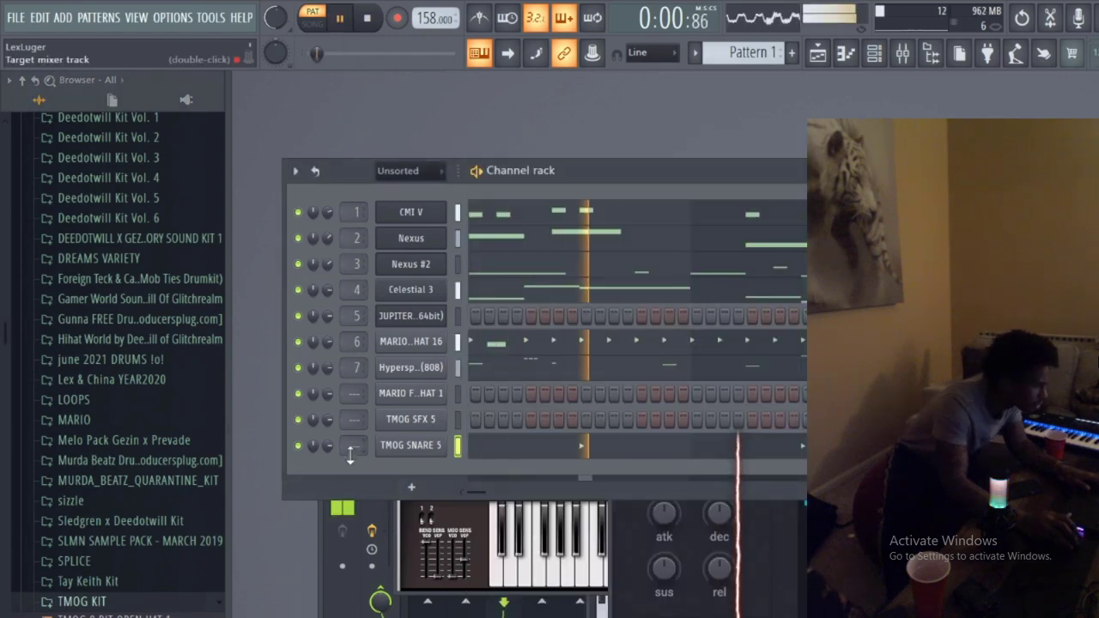
key(space)
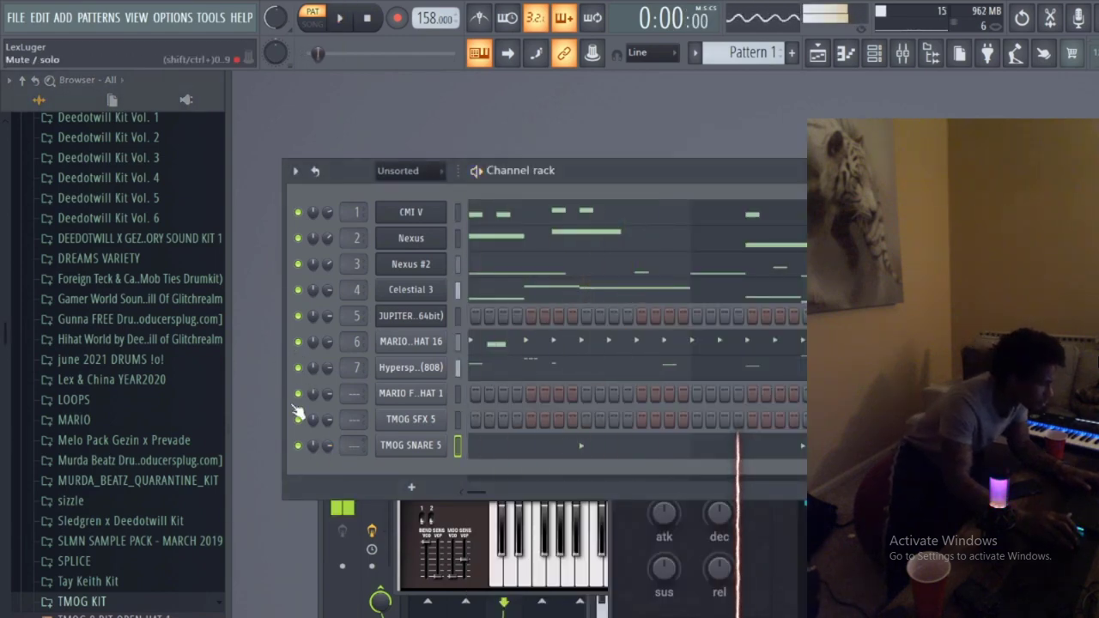
key(space)
click(298, 445)
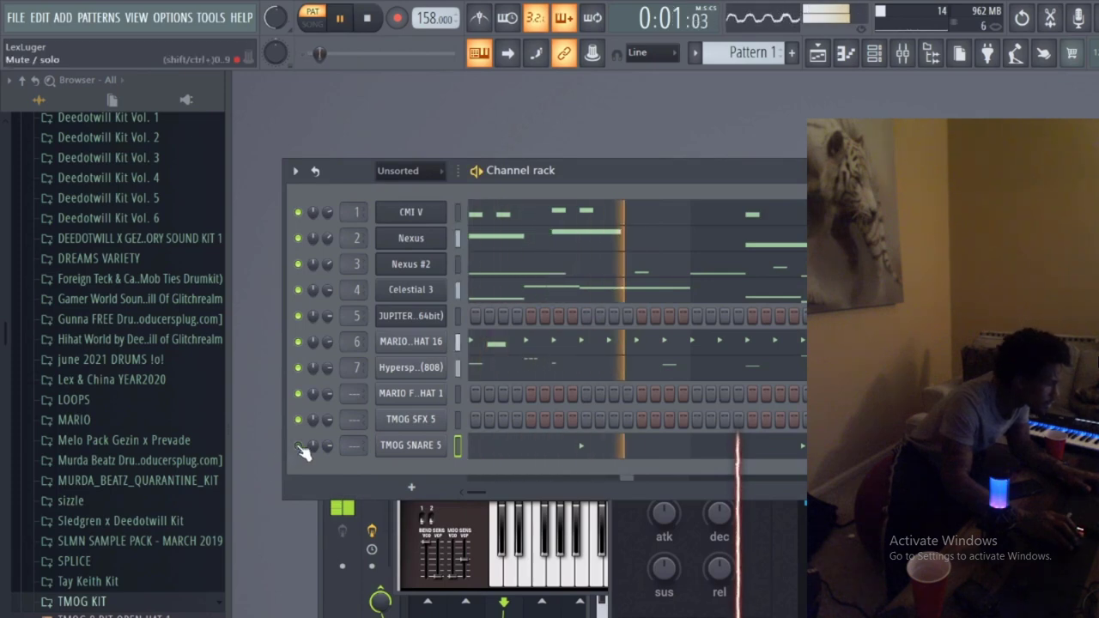
scroll(172, 370, down, 5)
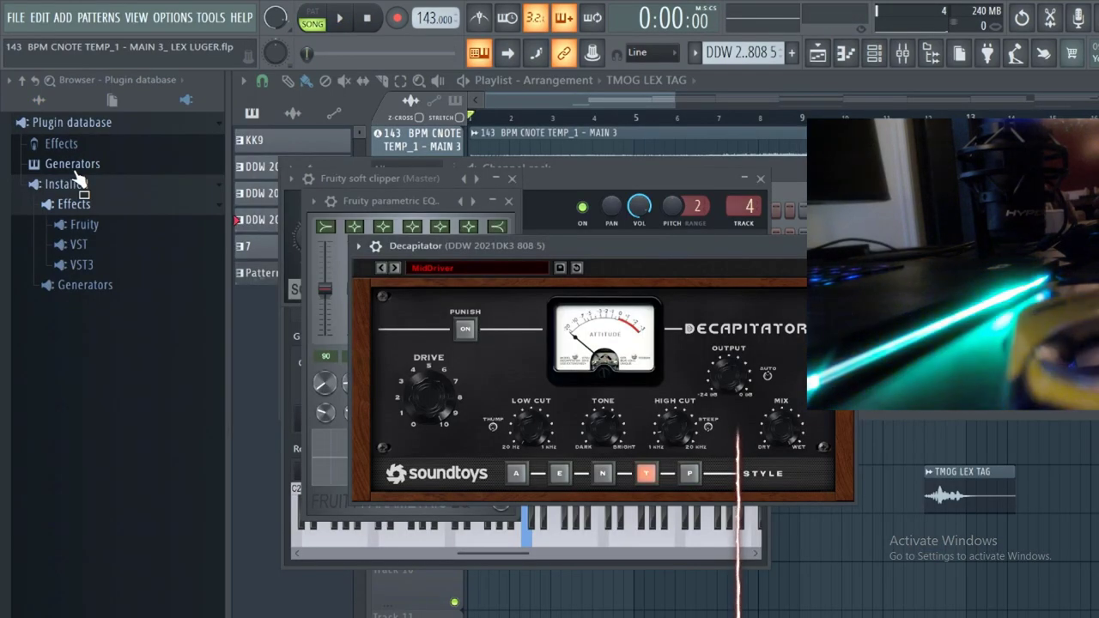
- Play the 143 BPM song and bring its playlist in front of the plug-in windows
key(space)
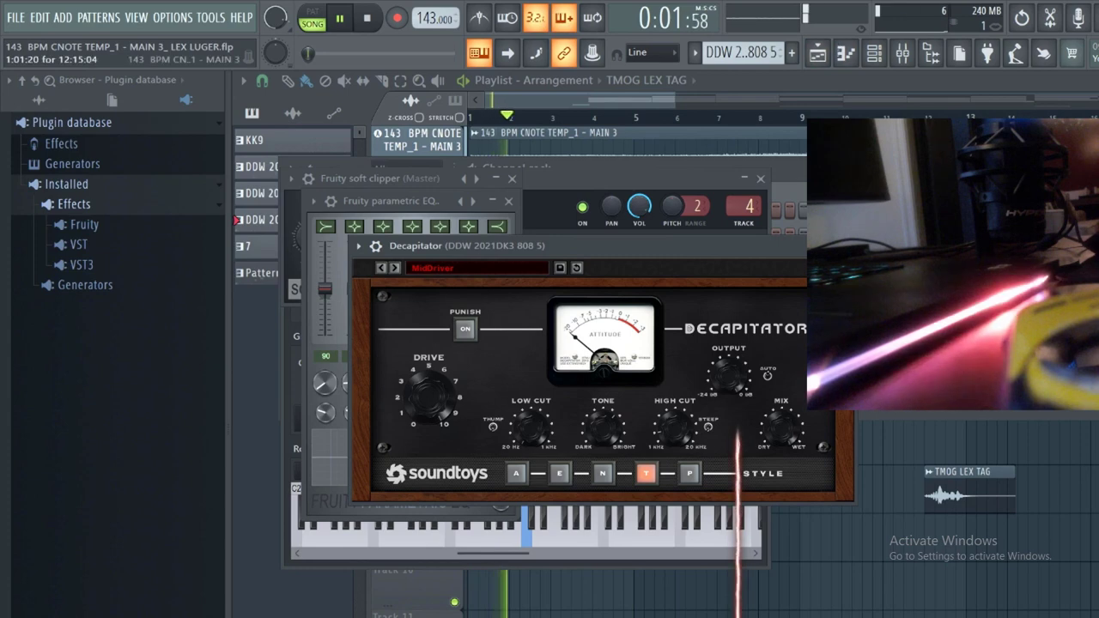
click(818, 53)
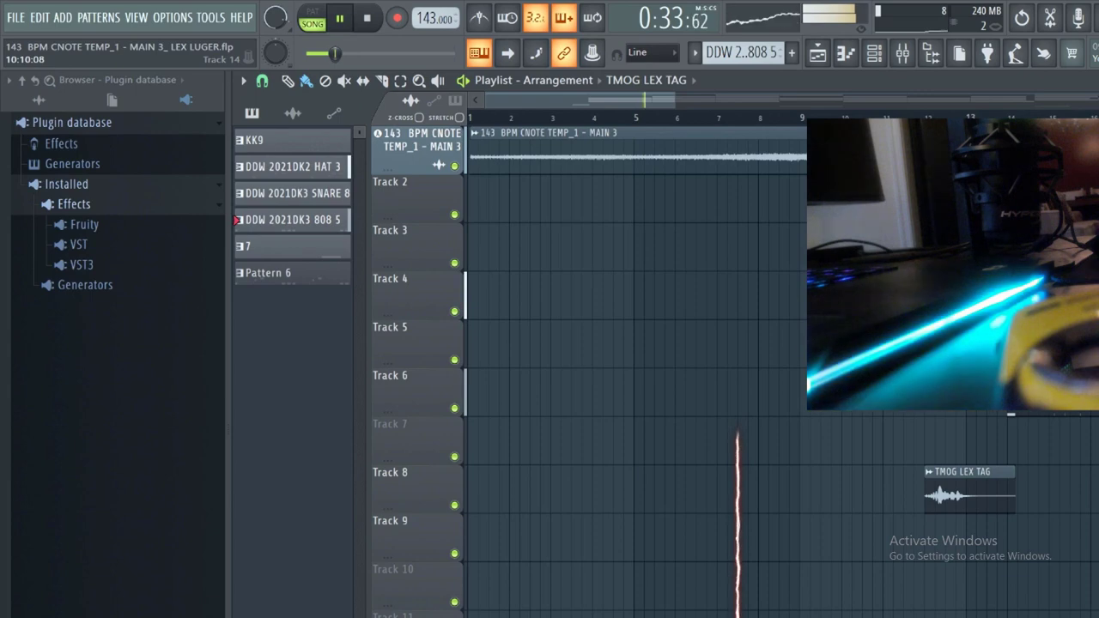
- Switch to Streamlabs Desktop and move its window lower over the playlist
key(alt+Tab)
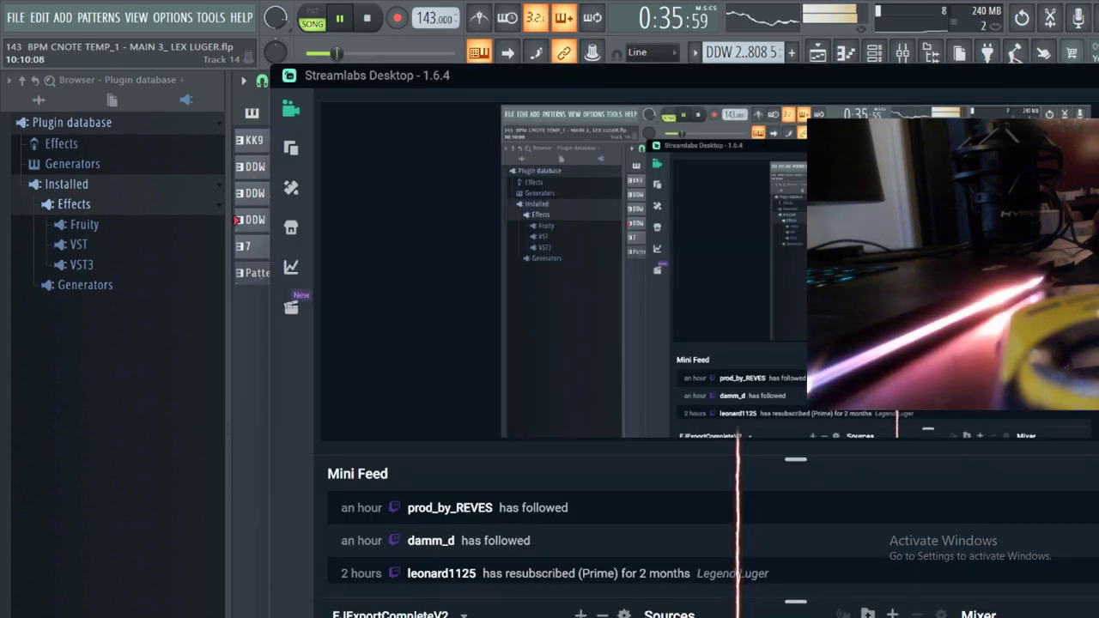
drag(515, 74, 472, 174)
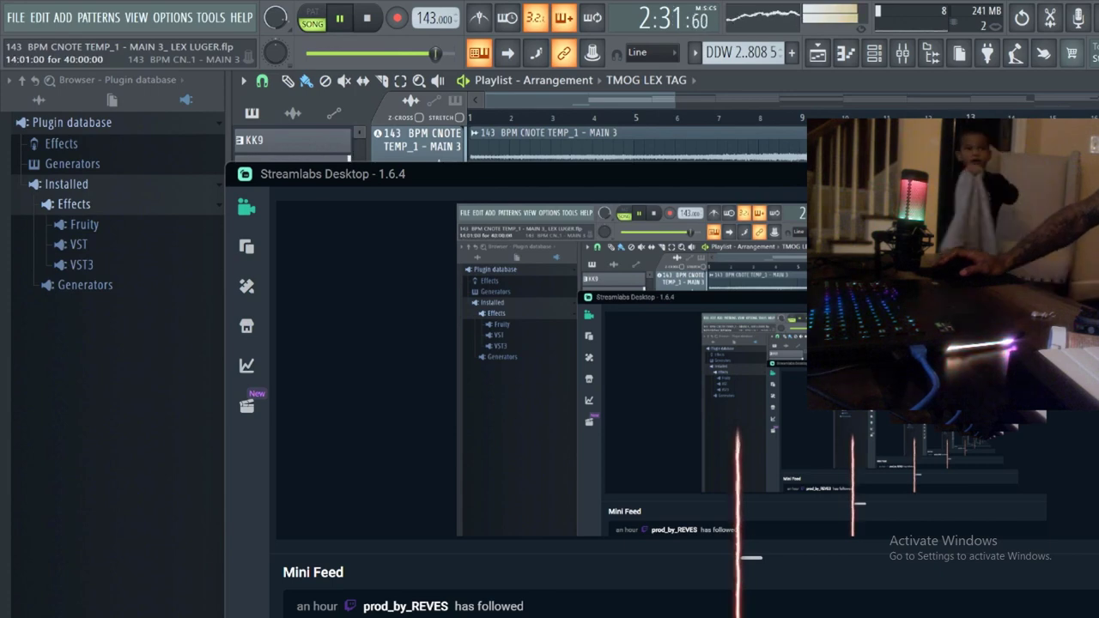
- Return to FL Studio and open the mixer of the 143 BPM song
key(alt+Tab)
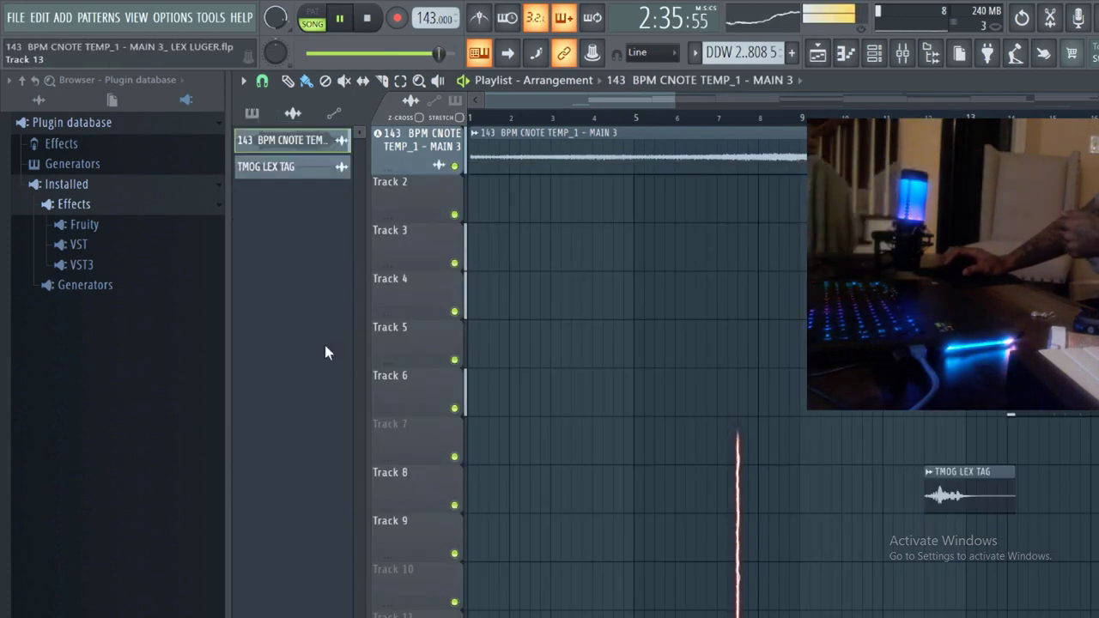
click(909, 55)
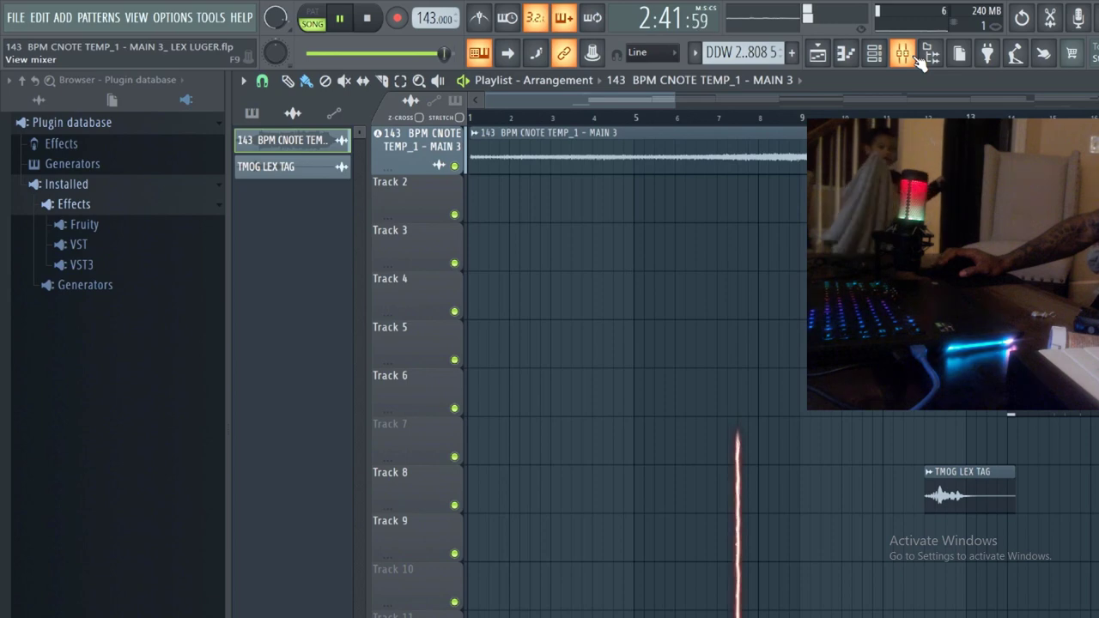
click(911, 55)
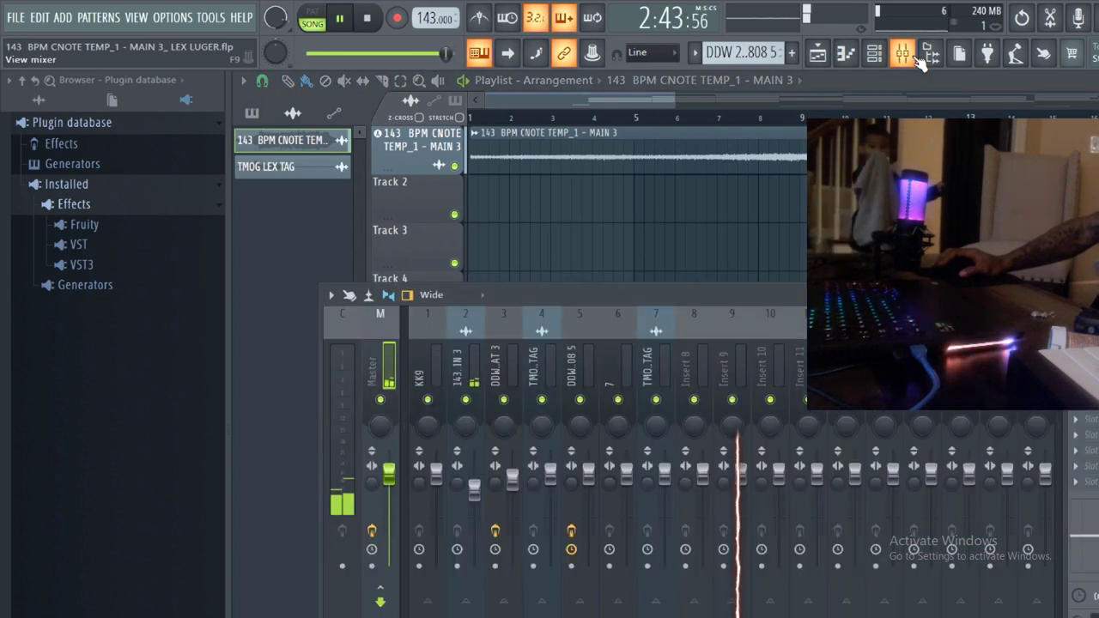